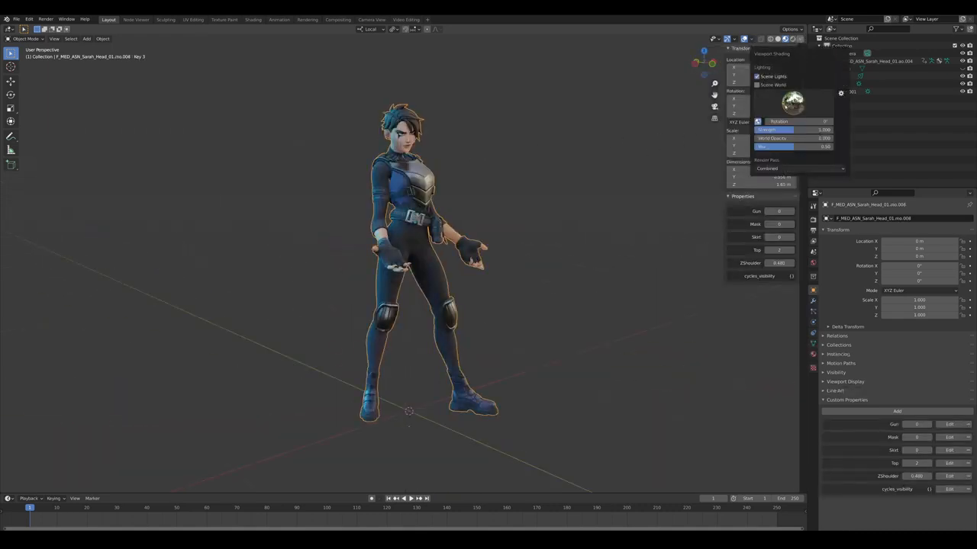
Switch the viewport's preview lighting to the second built-in environment, leaving scene world lighting off
{"action": "left_click", "coordinate": [757, 85]}
{"action": "left_click", "coordinate": [757, 85]}
{"action": "left_click", "coordinate": [789, 103]}
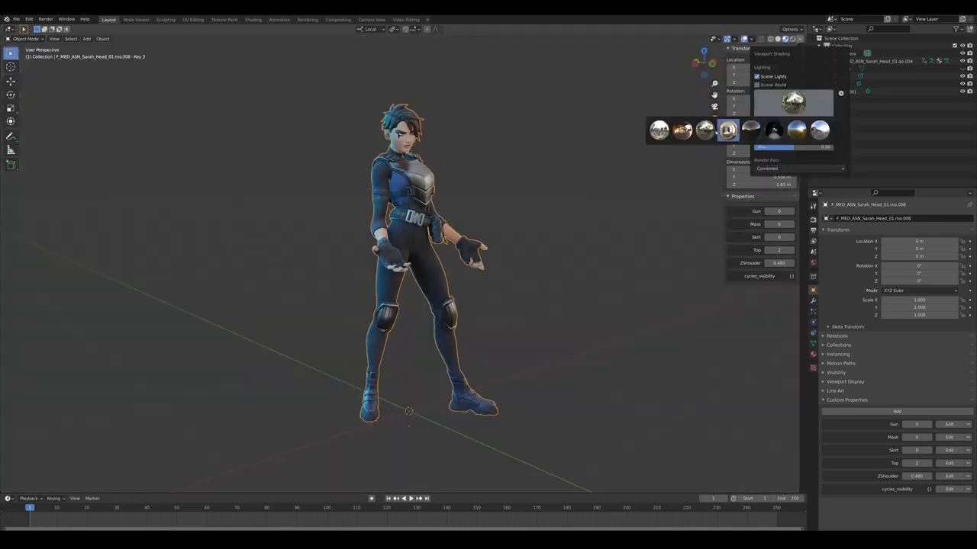
{"action": "left_click", "coordinate": [688, 131]}
{"action": "middle_click_drag", "start_coordinate": [531, 140], "coordinate": [481, 145]}
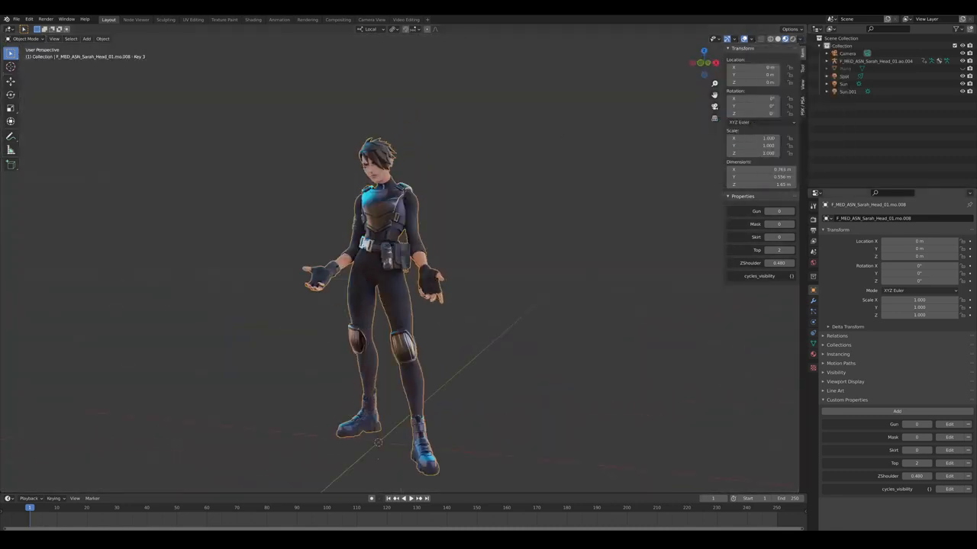
{"action": "middle_click_drag", "start_coordinate": [435, 242], "coordinate": [522, 245]}
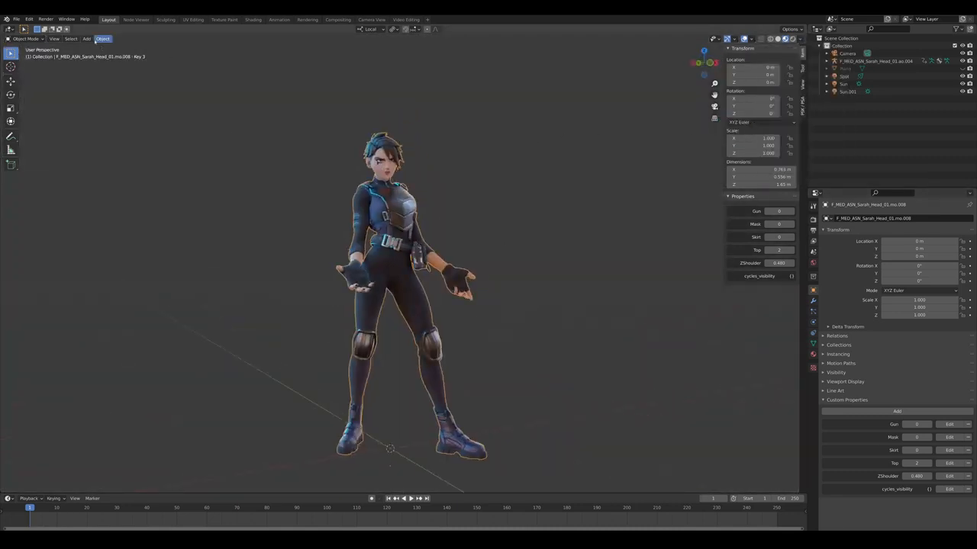
Add a cube and move it along the Y axis to about 2.34 m, beside the character
{"action": "left_click", "coordinate": [87, 39]}
{"action": "mouse_move", "coordinate": [97, 47]}
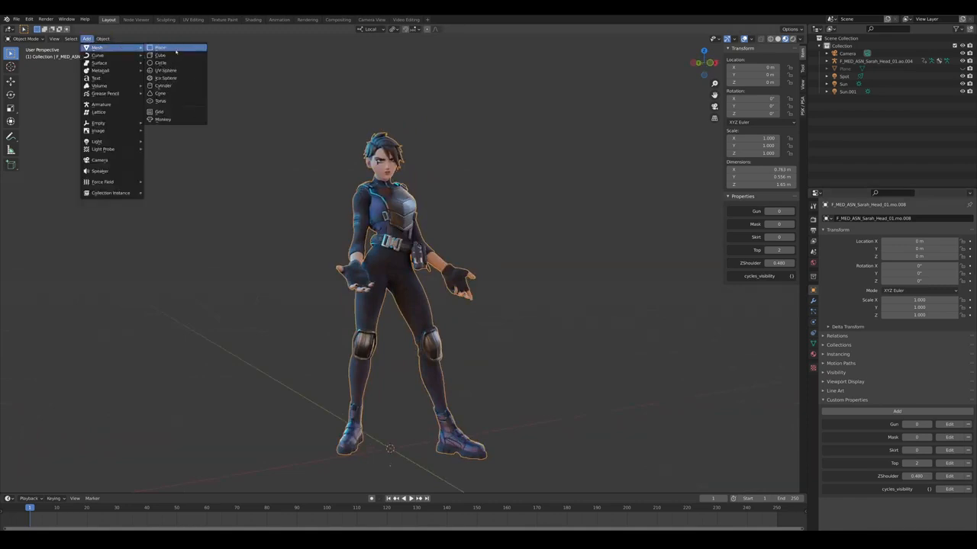
{"action": "left_click", "coordinate": [162, 55]}
{"action": "middle_click_drag", "start_coordinate": [162, 55], "coordinate": [64, 138]}
{"action": "left_click", "coordinate": [11, 81]}
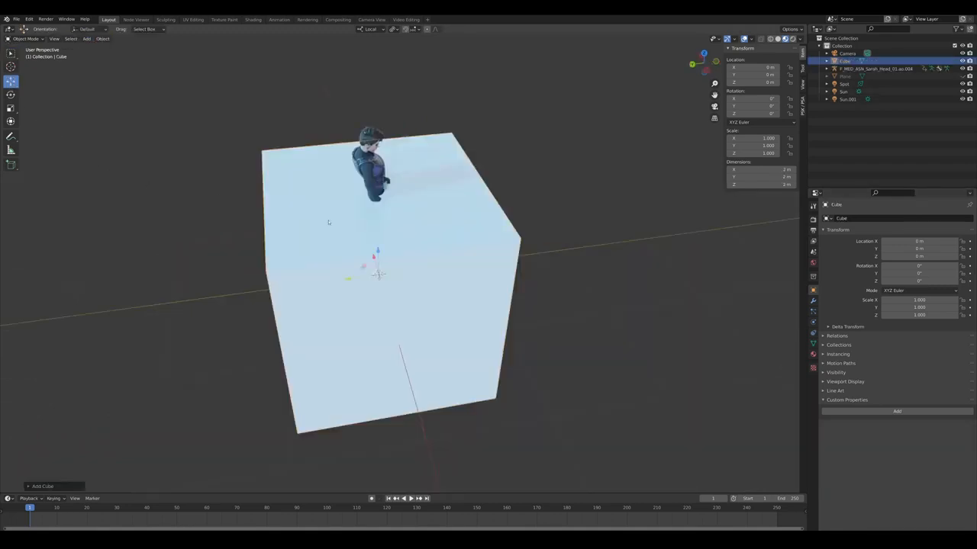
{"action": "left_click_drag", "start_coordinate": [344, 280], "coordinate": [63, 299]}
Scale the cube down to about 0.305 and raise it along Z to about 0.33 m
{"action": "middle_click_drag", "start_coordinate": [62, 300], "coordinate": [584, 175]}
{"action": "key", "text": "s"}
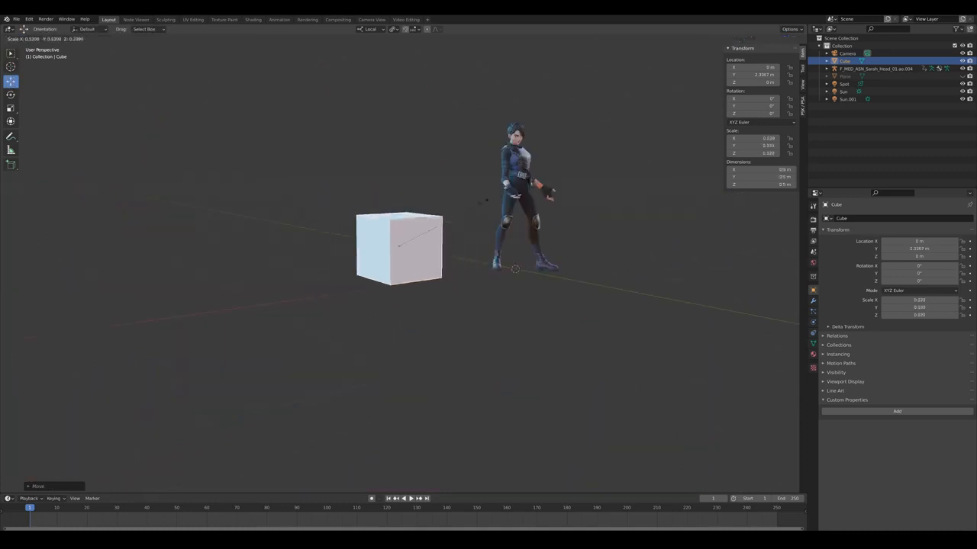
{"action": "left_click", "coordinate": [457, 217]}
{"action": "middle_click_drag", "start_coordinate": [457, 216], "coordinate": [561, 220]}
{"action": "scroll", "coordinate": [561, 219], "scroll_direction": "up", "scroll_amount": 3}
{"action": "left_click_drag", "start_coordinate": [302, 217], "coordinate": [304, 174]}
{"action": "middle_click_drag", "start_coordinate": [305, 177], "coordinate": [496, 260], "text": "shift"}
{"action": "scroll", "coordinate": [439, 227], "scroll_direction": "up", "scroll_amount": 3}
Bevel all the cube's edges in edit mode by about 0.13 m with 3 segments
{"action": "key", "text": "Tab"}
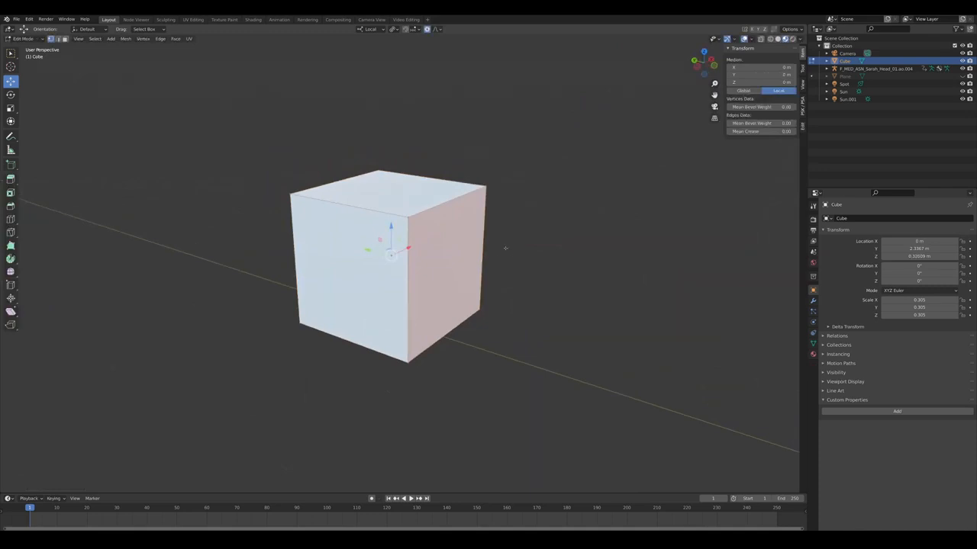
{"action": "key", "text": "s"}
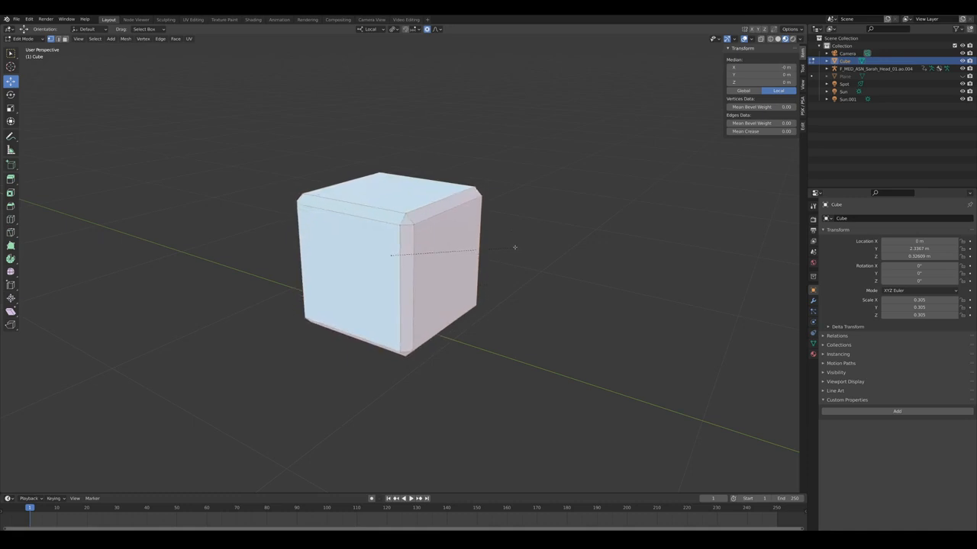
{"action": "scroll", "coordinate": [515, 247], "scroll_direction": "up", "scroll_amount": 3}
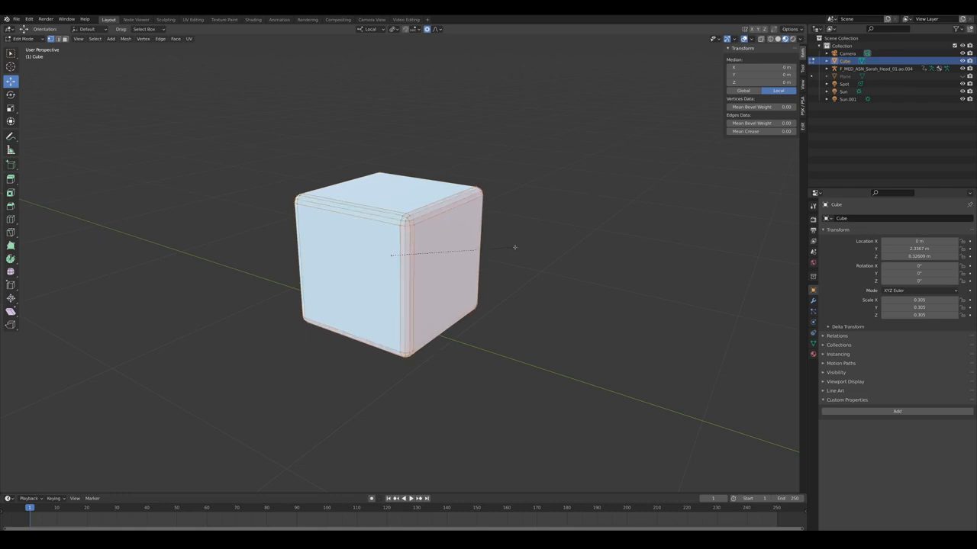
{"action": "left_click", "coordinate": [514, 247]}
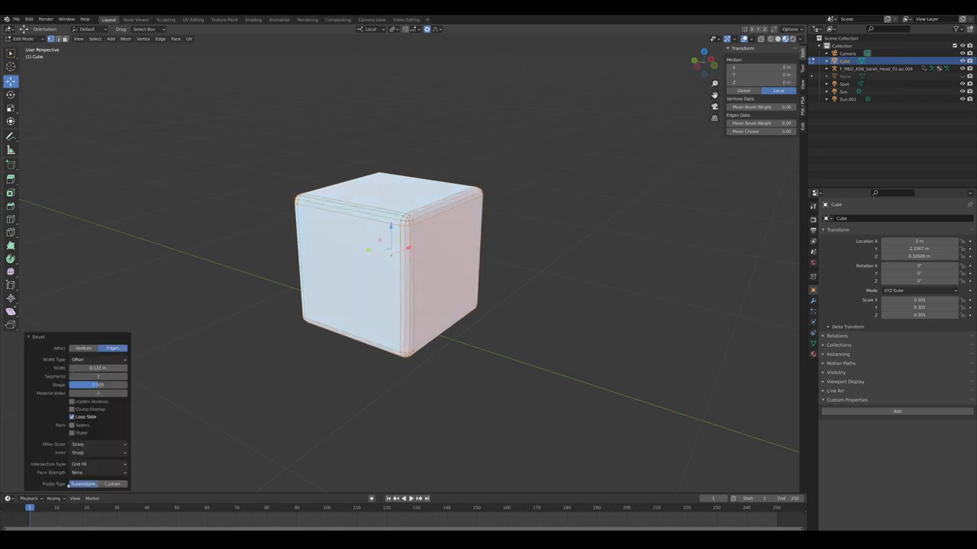
{"action": "mouse_move", "coordinate": [451, 226]}
{"action": "middle_mouse_down"}
{"action": "mouse_move", "coordinate": [617, 220]}
{"action": "mouse_move", "coordinate": [458, 217]}
{"action": "middle_mouse_up"}
Return to object mode and apply smooth shading to the bevelled cube
{"action": "key", "text": "Tab"}
{"action": "right_click", "coordinate": [483, 213]}
{"action": "left_click", "coordinate": [483, 213]}
{"action": "middle_click_drag", "start_coordinate": [562, 250], "coordinate": [418, 265]}
{"action": "scroll", "coordinate": [488, 269], "scroll_direction": "down", "scroll_amount": 4}
{"action": "middle_click_drag", "start_coordinate": [505, 269], "coordinate": [427, 269]}
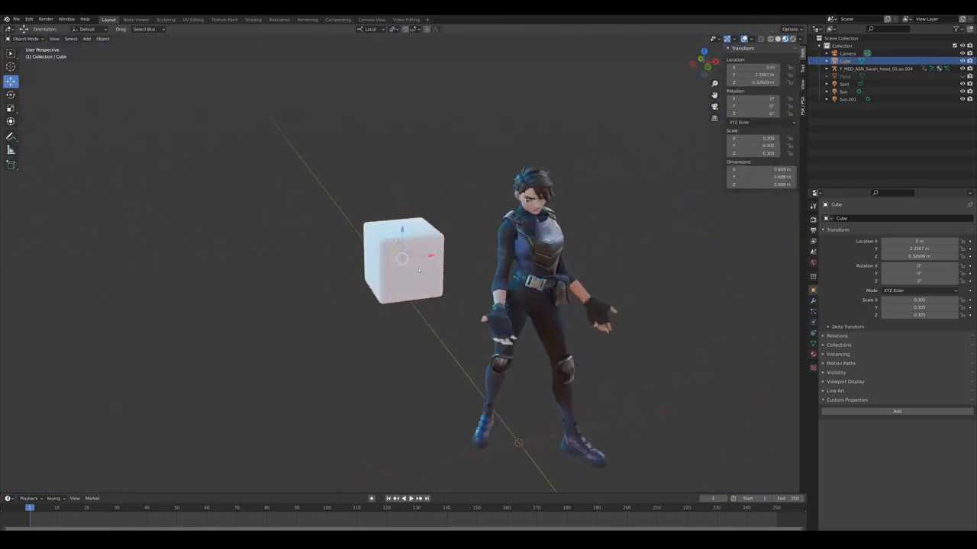
{"action": "scroll", "coordinate": [504, 267], "scroll_direction": "up", "scroll_amount": 4}
{"action": "mouse_move", "coordinate": [530, 266]}
{"action": "middle_mouse_down"}
{"action": "mouse_move", "coordinate": [451, 269]}
{"action": "mouse_move", "coordinate": [592, 224]}
{"action": "middle_mouse_up"}
In the Shading workspace, create a new material on the cube and delete its default shader, keeping only the Material Output
{"action": "scroll", "coordinate": [451, 268], "scroll_direction": "down", "scroll_amount": 4}
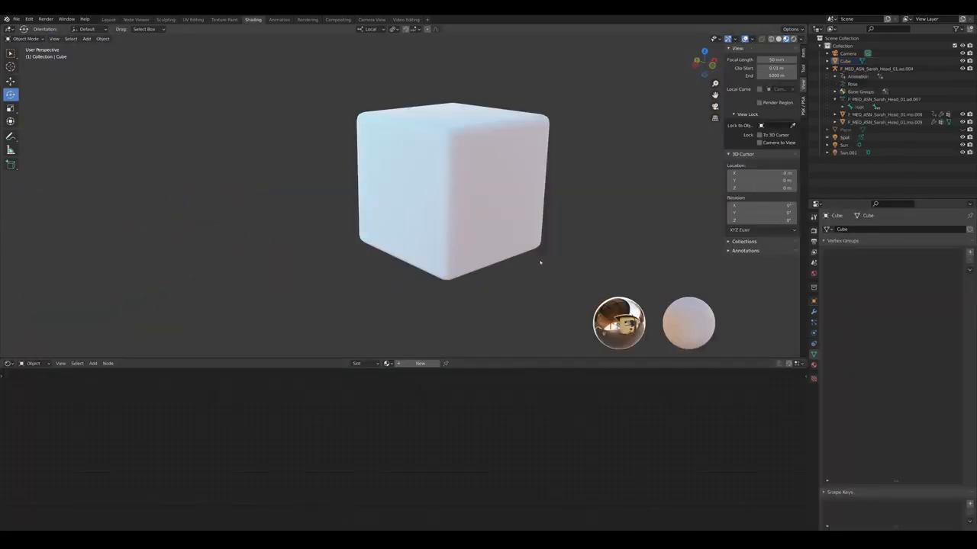
{"action": "middle_click_drag", "start_coordinate": [540, 262], "coordinate": [450, 282], "text": "shift"}
{"action": "left_click", "coordinate": [420, 363]}
{"action": "scroll", "coordinate": [436, 458], "scroll_direction": "up", "scroll_amount": 1}
{"action": "key", "text": "x"}
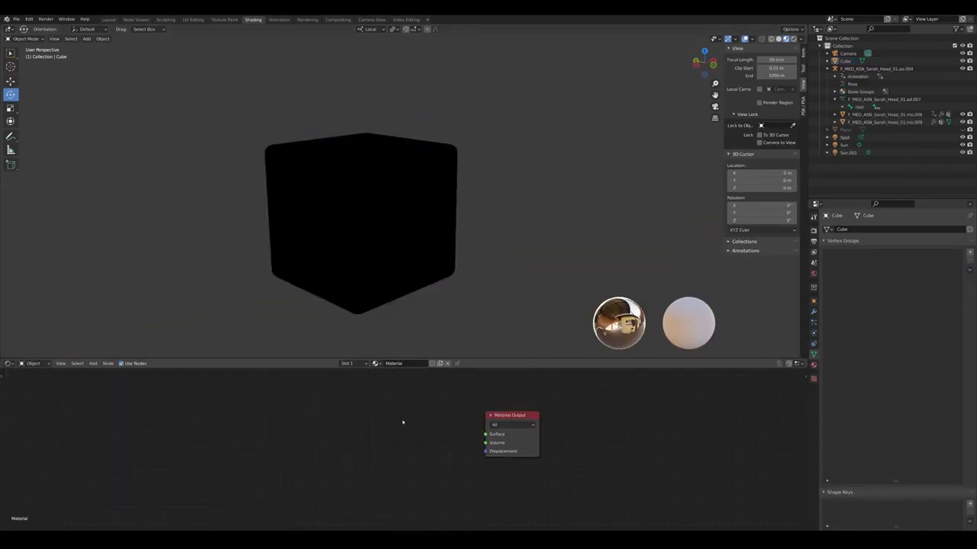
{"action": "key", "text": "shift+a"}
{"action": "type", "text": "geom"}
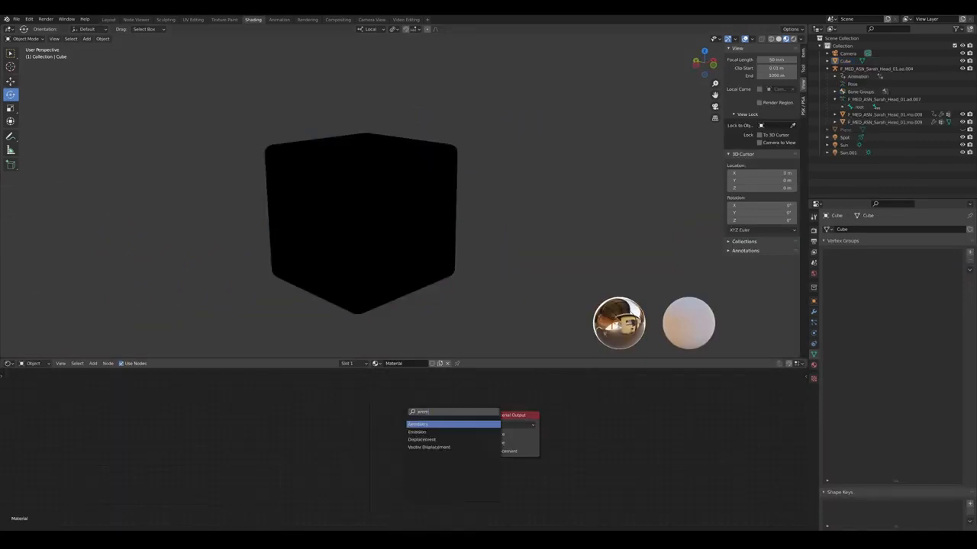
{"action": "key", "text": "Return"}
{"action": "key", "text": "Escape"}
Add an Emission node beside the Material Output node
{"action": "key", "text": "shift+a"}
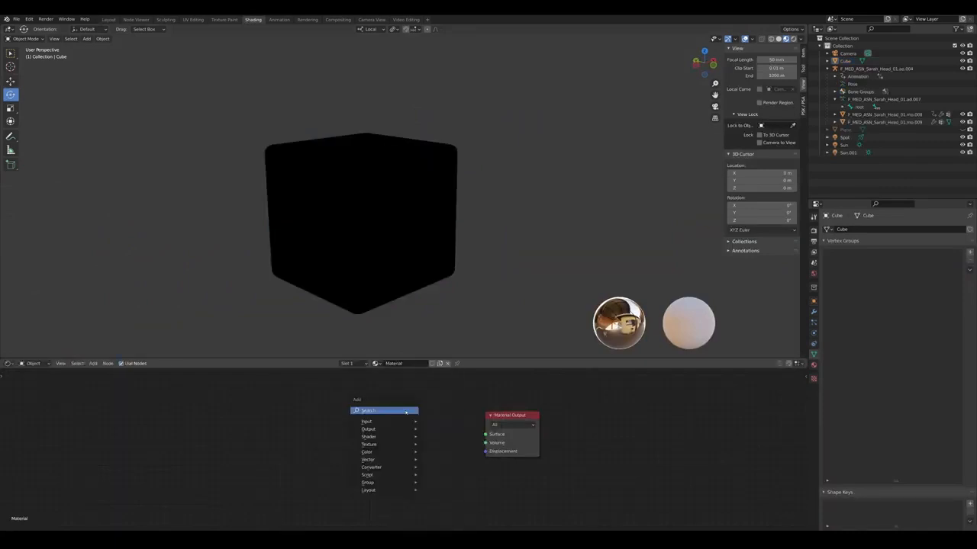
{"action": "type", "text": "emi"}
{"action": "key", "text": "Down"}
{"action": "key", "text": "Return"}
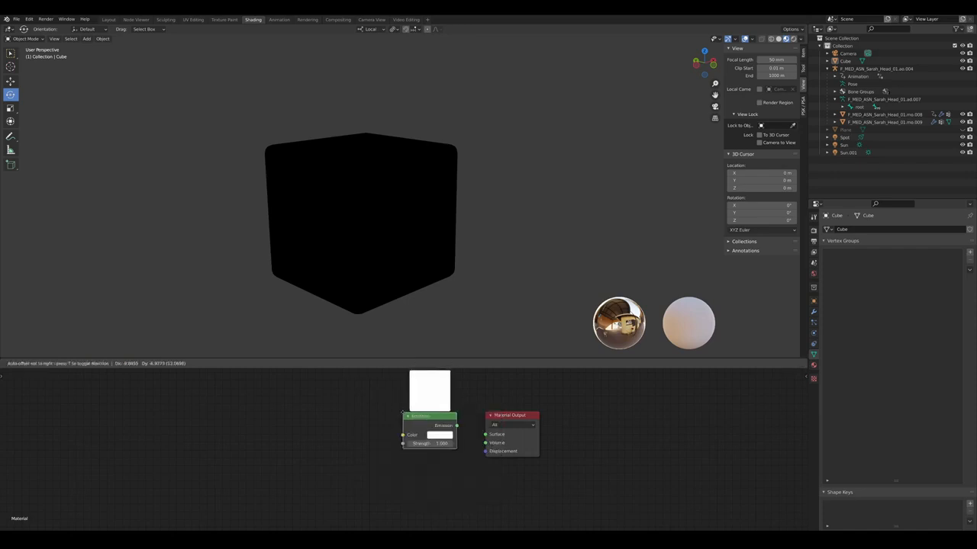
{"action": "left_click", "coordinate": [405, 418]}
{"action": "middle_click_drag", "start_coordinate": [404, 418], "coordinate": [486, 431]}
Add a Mix color node in front of the Emission node
{"action": "key", "text": "shift+a"}
{"action": "type", "text": "mix"}
{"action": "key", "text": "Return"}
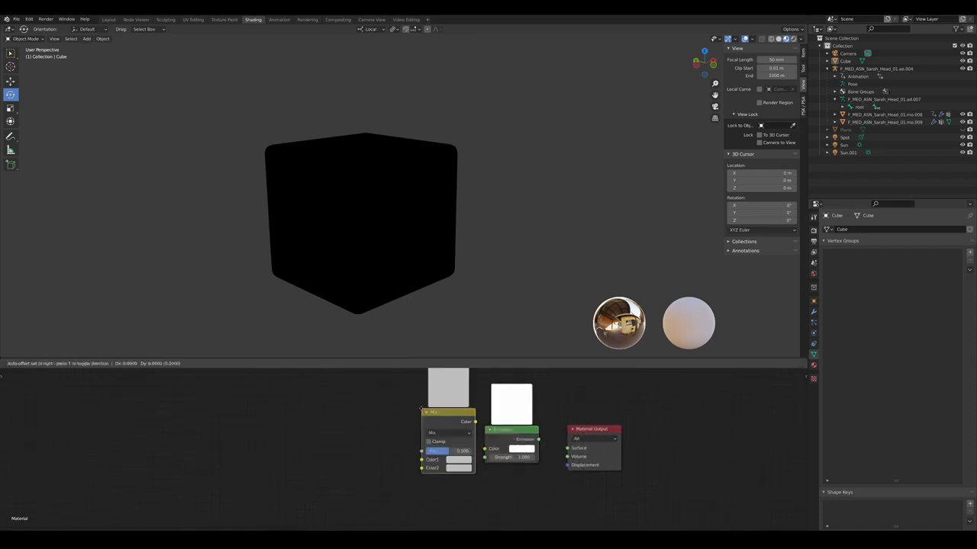
{"action": "left_click", "coordinate": [408, 401]}
{"action": "middle_click_drag", "start_coordinate": [408, 402], "coordinate": [507, 432]}
Add a ColorRamp node in front of the Mix node
{"action": "key", "text": "shift+a"}
{"action": "type", "text": "col"}
{"action": "key", "text": "Return"}
{"action": "left_click", "coordinate": [328, 374]}
{"action": "scroll", "coordinate": [364, 427], "scroll_direction": "up", "scroll_amount": 1}
Set the ColorRamp's first color stop to a dark navy blue with a brightness value of about 0.11
{"action": "left_click", "coordinate": [366, 442]}
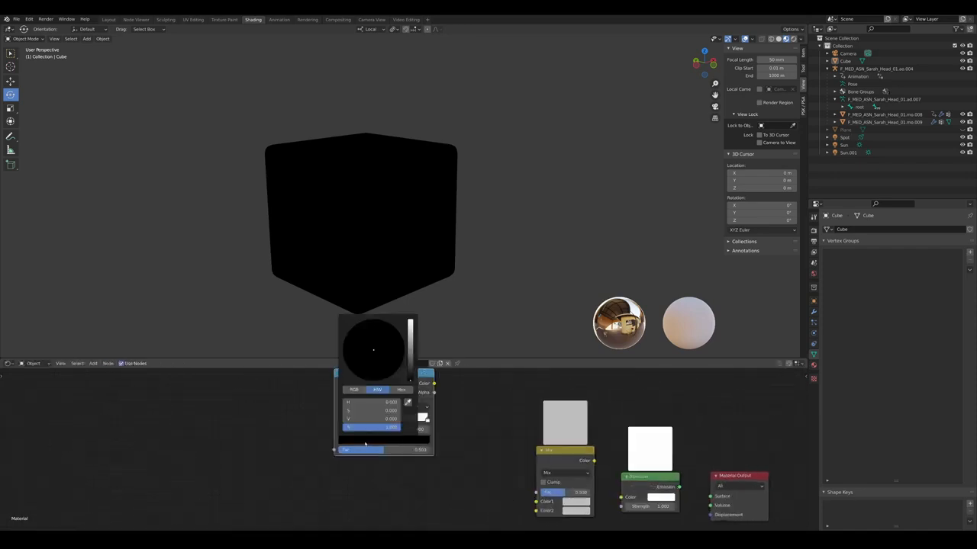
{"action": "left_click", "coordinate": [411, 364]}
{"action": "left_click_drag", "start_coordinate": [379, 344], "coordinate": [394, 329]}
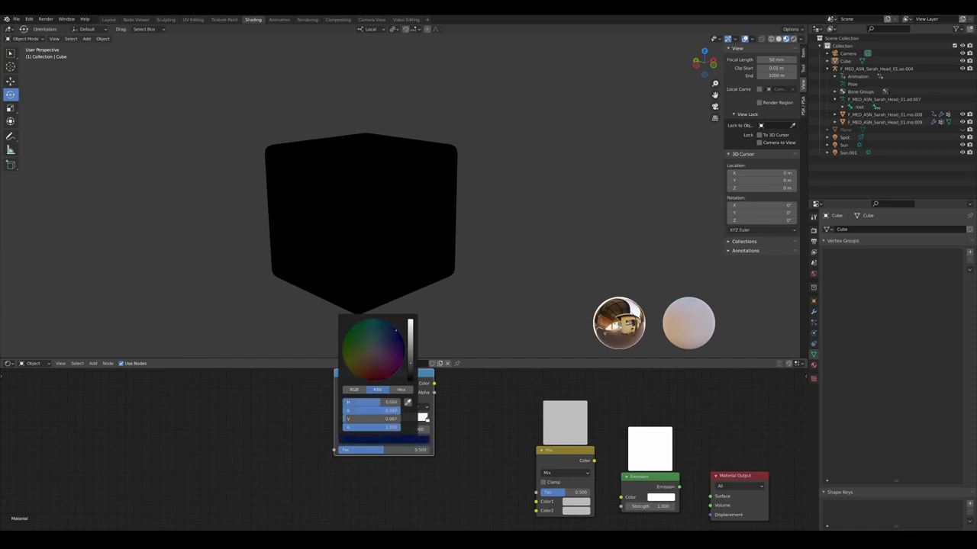
{"action": "left_click_drag", "start_coordinate": [408, 363], "coordinate": [409, 357]}
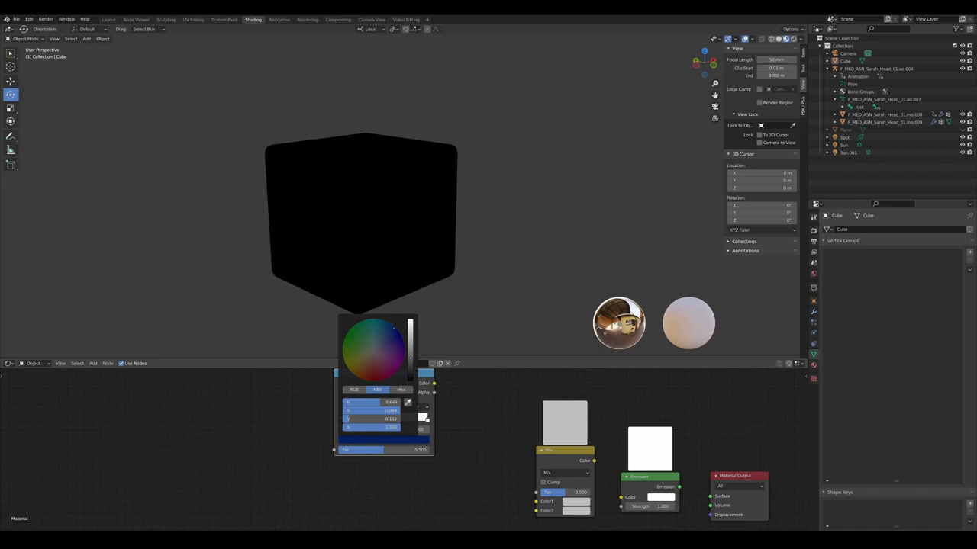
Set the ColorRamp's last color stop to a bright, saturated light blue
{"action": "left_click", "coordinate": [427, 419]}
{"action": "left_click", "coordinate": [412, 439]}
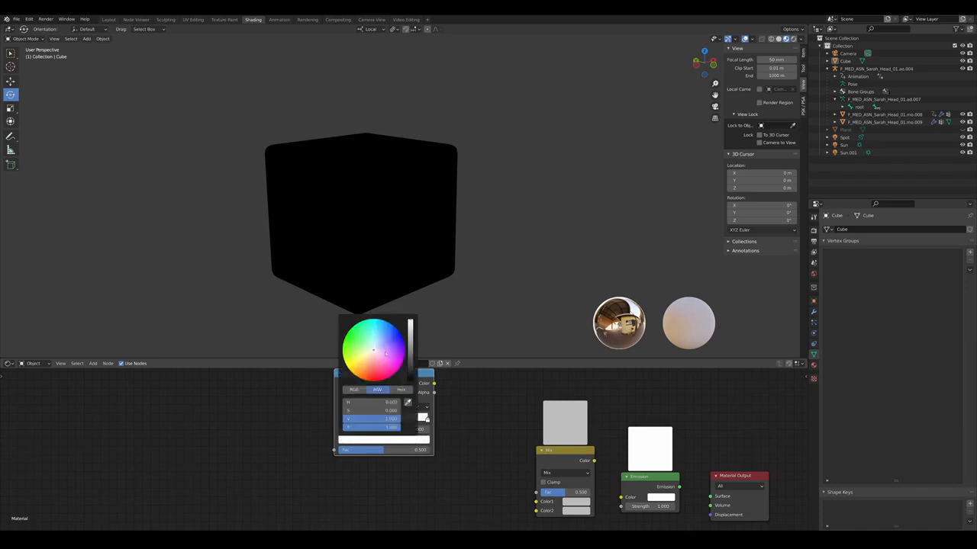
{"action": "left_click_drag", "start_coordinate": [385, 353], "coordinate": [384, 321]}
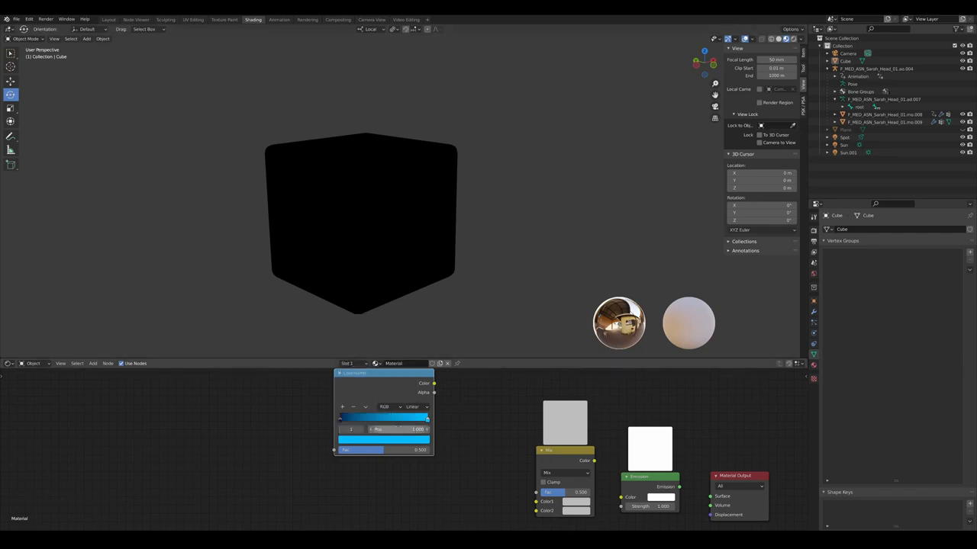
Duplicate the blue ColorRamp node and place the copy directly below the original
{"action": "scroll", "coordinate": [389, 385], "scroll_direction": "down", "scroll_amount": 2}
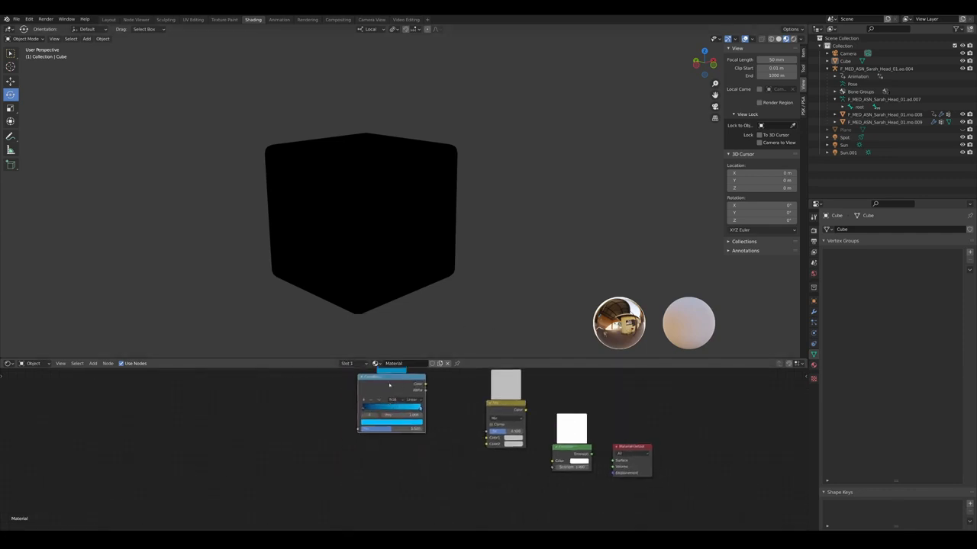
{"action": "key", "text": "shift+d"}
{"action": "left_click", "coordinate": [390, 448]}
{"action": "middle_click_drag", "start_coordinate": [389, 448], "coordinate": [470, 421]}
Add an Object Info node and connect its Random output to the Fac inputs of both blue ColorRamps
{"action": "scroll", "coordinate": [443, 436], "scroll_direction": "up", "scroll_amount": 2}
{"action": "key", "text": "shift+a"}
{"action": "left_click", "coordinate": [438, 514]}
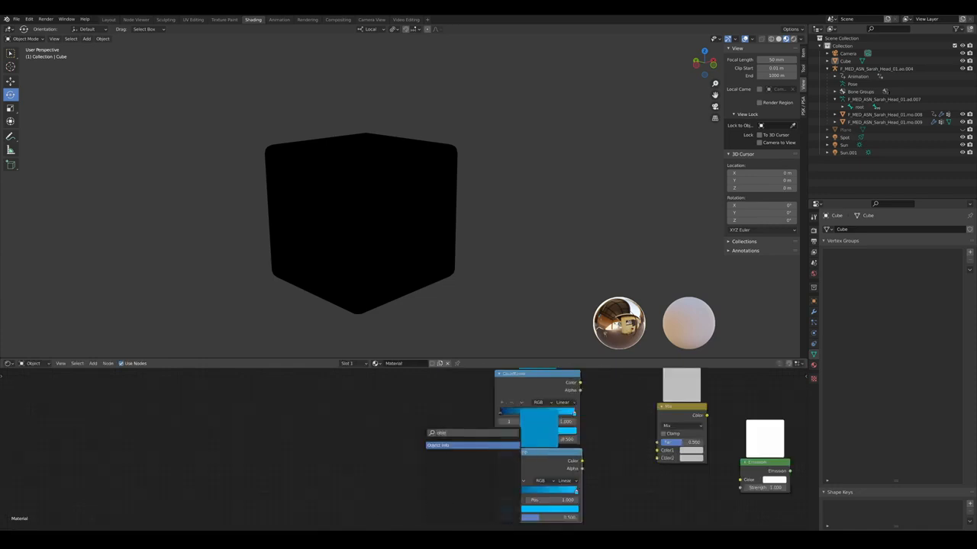
{"action": "left_click", "coordinate": [363, 438]}
{"action": "left_click_drag", "start_coordinate": [388, 464], "coordinate": [486, 450]}
{"action": "middle_click_drag", "start_coordinate": [387, 464], "coordinate": [315, 431]}
{"action": "left_click_drag", "start_coordinate": [347, 457], "coordinate": [416, 494]}
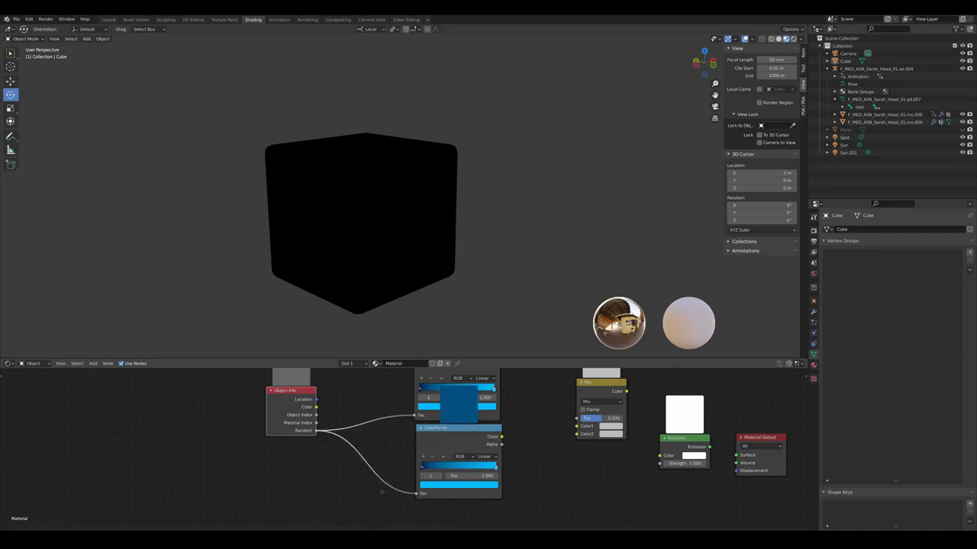
Insert a Math node between the Random output and the lower ColorRamp, and set it to Multiply
{"action": "middle_click_drag", "start_coordinate": [389, 484], "coordinate": [444, 464]}
{"action": "key", "text": "shift+a"}
{"action": "left_click", "coordinate": [454, 451]}
{"action": "type", "text": "math"}
{"action": "key", "text": "Return"}
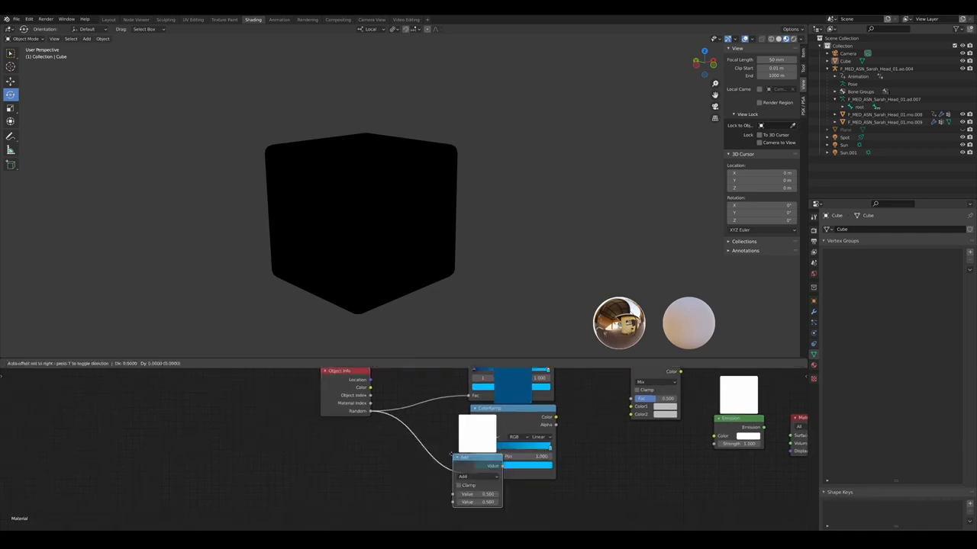
{"action": "left_click", "coordinate": [430, 471]}
{"action": "key", "text": "ctrl+KP_Multiply"}
Add another ColorRamp node with its default black-to-white gradient in front of the Multiply node
{"action": "middle_click_drag", "start_coordinate": [339, 477], "coordinate": [413, 445]}
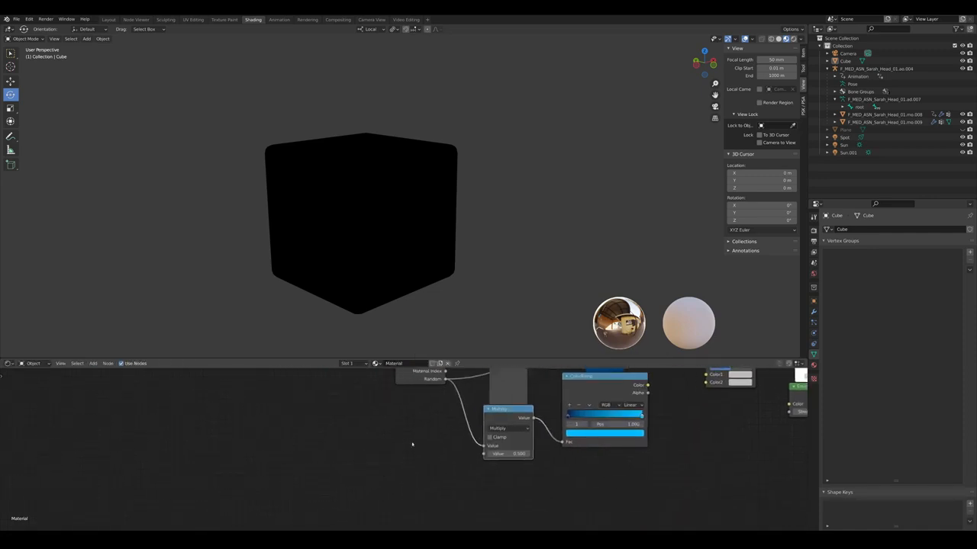
{"action": "key", "text": "shift+a"}
{"action": "left_click", "coordinate": [413, 444]}
{"action": "type", "text": "coo"}
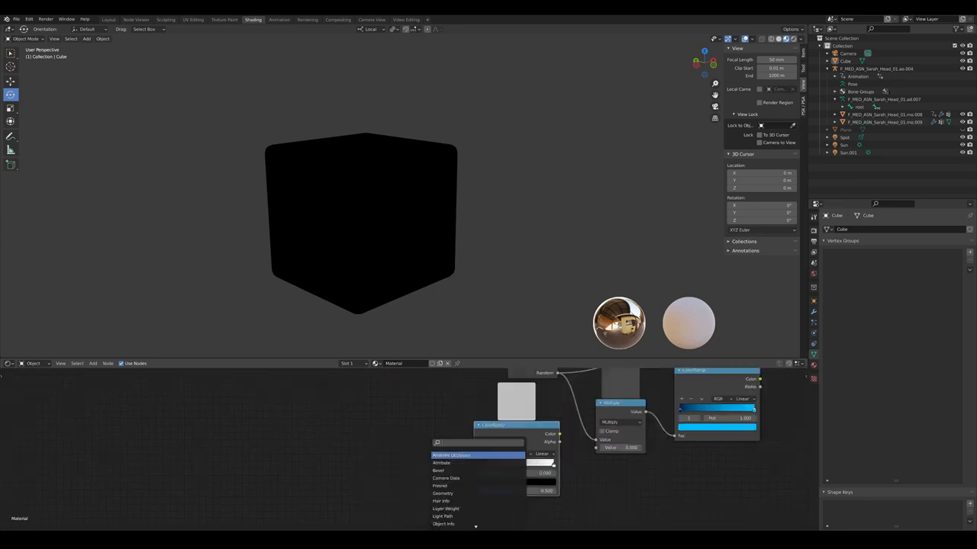
Add a Layer Weight node and connect its Fresnel output to the black-to-white ColorRamp's Fac input
{"action": "type", "text": "layer"}
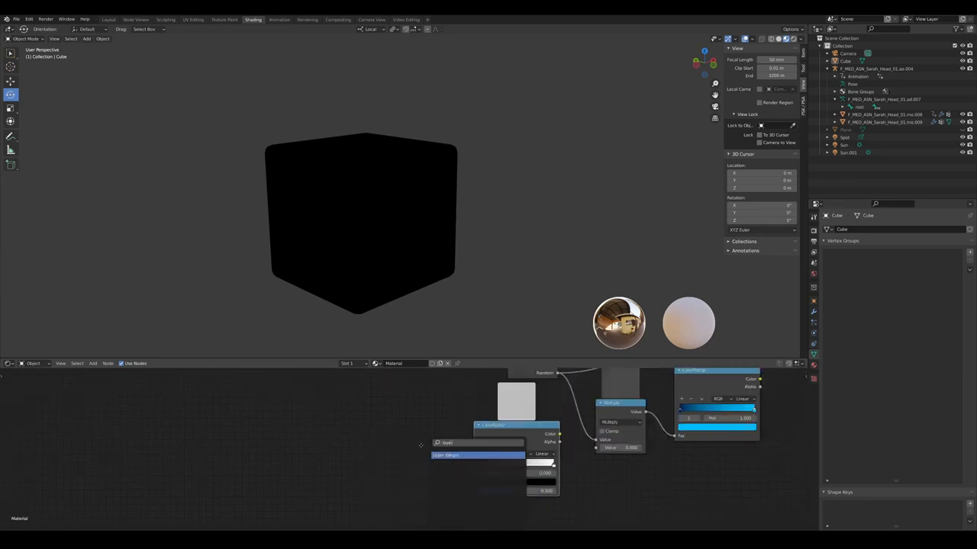
{"action": "key", "text": "Return"}
{"action": "left_click_drag", "start_coordinate": [429, 490], "coordinate": [443, 487]}
Set the Layer Weight node's Blend to 0.32
{"action": "middle_click_drag", "start_coordinate": [373, 328], "coordinate": [373, 298]}
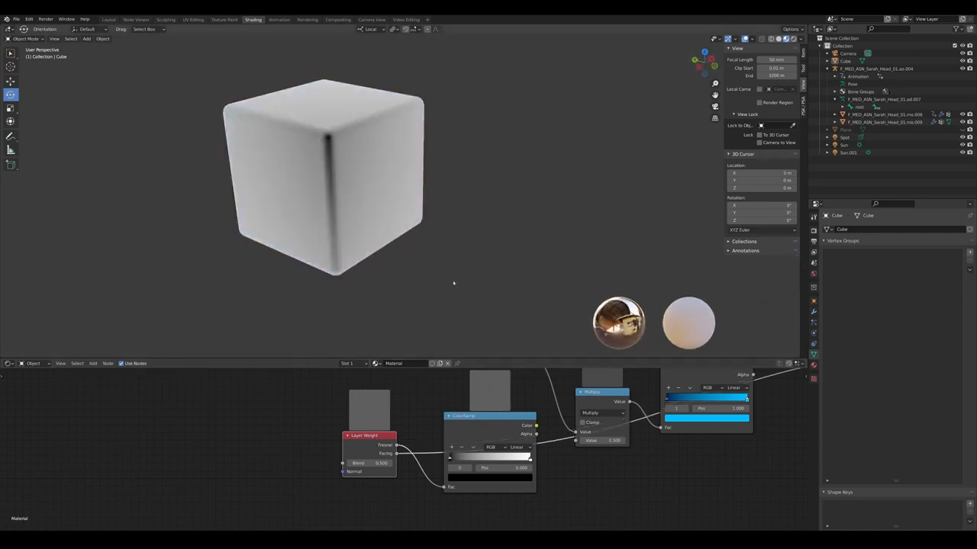
{"action": "mouse_move", "coordinate": [453, 279]}
{"action": "middle_mouse_down"}
{"action": "mouse_move", "coordinate": [404, 277]}
{"action": "mouse_move", "coordinate": [498, 273]}
{"action": "mouse_move", "coordinate": [371, 272]}
{"action": "mouse_move", "coordinate": [438, 258]}
{"action": "mouse_move", "coordinate": [449, 227]}
{"action": "mouse_move", "coordinate": [471, 298]}
{"action": "mouse_move", "coordinate": [435, 301]}
{"action": "mouse_move", "coordinate": [534, 283]}
{"action": "mouse_move", "coordinate": [436, 290]}
{"action": "mouse_move", "coordinate": [458, 292]}
{"action": "middle_mouse_up"}
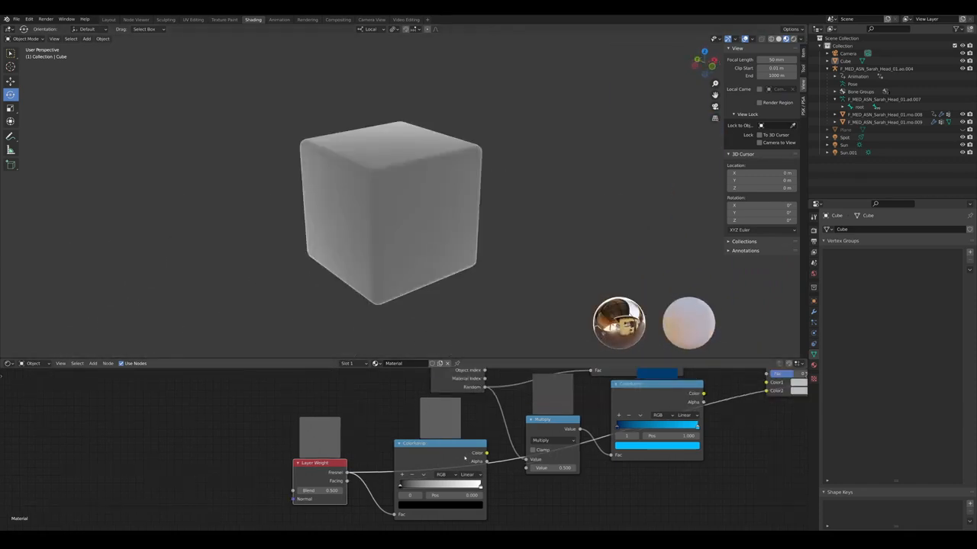
{"action": "scroll", "coordinate": [463, 459], "scroll_direction": "up", "scroll_amount": 2}
{"action": "left_click", "coordinate": [356, 458]}
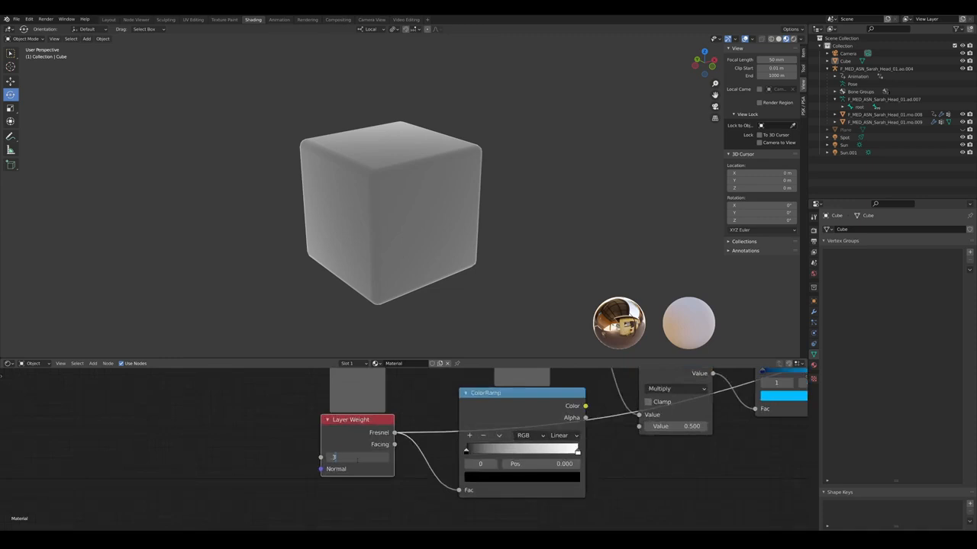
{"action": "key", "text": "Return"}
Tighten the black-to-white ColorRamp by moving its white stop to about position 0.279
{"action": "middle_click_drag", "start_coordinate": [436, 498], "coordinate": [371, 505]}
{"action": "scroll", "coordinate": [374, 504], "scroll_direction": "up", "scroll_amount": 6}
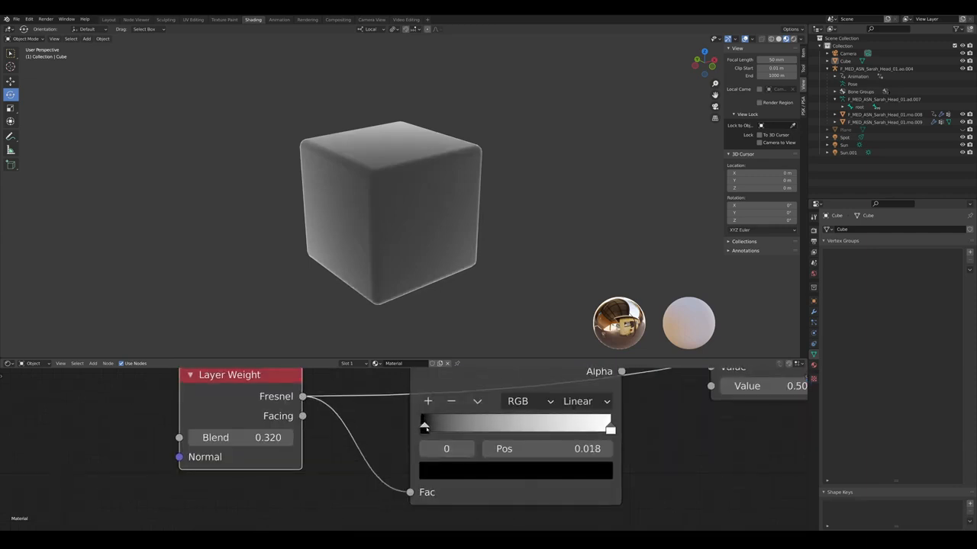
{"action": "left_click_drag", "start_coordinate": [610, 430], "coordinate": [471, 427]}
{"action": "scroll", "coordinate": [469, 424], "scroll_direction": "down", "scroll_amount": 1}
Preview the black-to-white ColorRamp's Color output on the cube
{"action": "middle_click_drag", "start_coordinate": [532, 374], "coordinate": [455, 428]}
{"action": "left_click", "coordinate": [455, 421], "text": "ctrl+shift"}
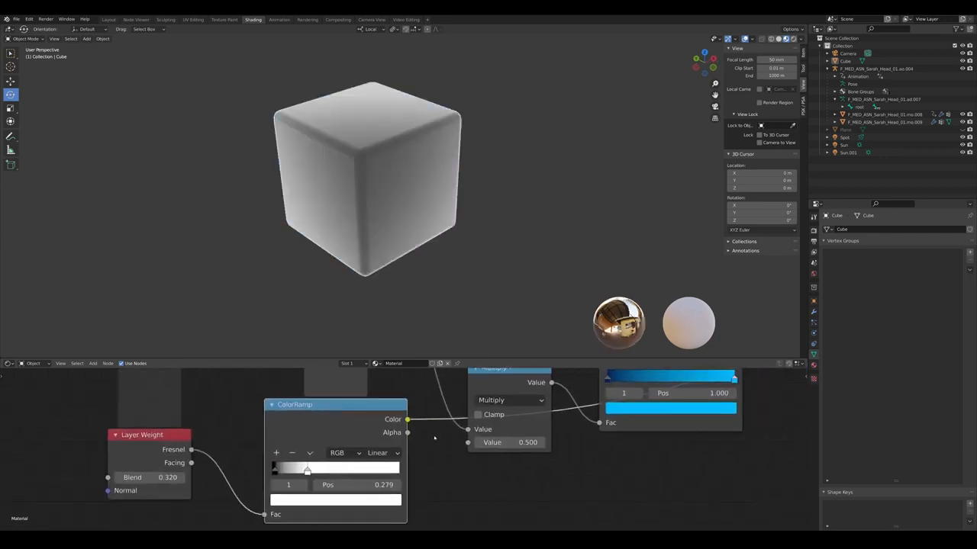
{"action": "scroll", "coordinate": [434, 438], "scroll_direction": "up", "scroll_amount": 2}
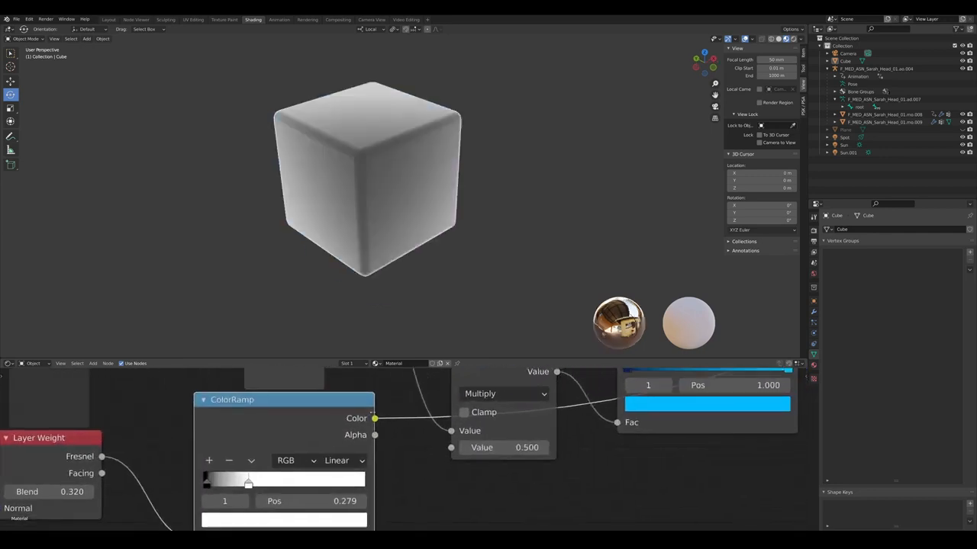
Connect the black-to-white ColorRamp's Color to the Multiply node's second Value, and combine both blue ColorRamps in a Mix node as Color1 and Color2
{"action": "left_click_drag", "start_coordinate": [383, 419], "coordinate": [452, 448]}
{"action": "scroll", "coordinate": [458, 448], "scroll_direction": "down", "scroll_amount": 2}
{"action": "middle_click_drag", "start_coordinate": [473, 439], "coordinate": [354, 500]}
{"action": "scroll", "coordinate": [488, 442], "scroll_direction": "down", "scroll_amount": 2}
{"action": "middle_click_drag", "start_coordinate": [595, 396], "coordinate": [428, 461]}
{"action": "left_click_drag", "start_coordinate": [428, 461], "coordinate": [510, 458]}
{"action": "middle_click_drag", "start_coordinate": [510, 459], "coordinate": [485, 490]}
{"action": "left_click_drag", "start_coordinate": [376, 380], "coordinate": [533, 467]}
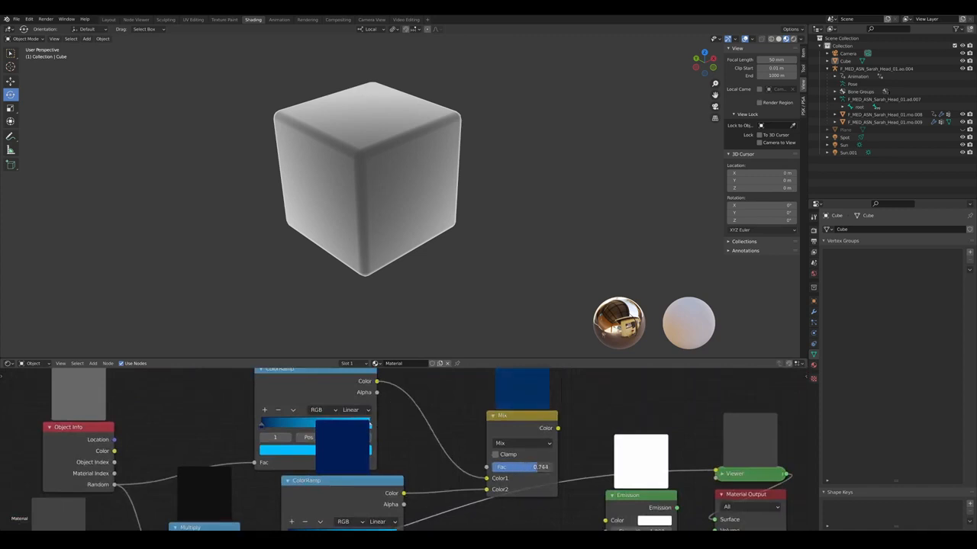
Connect the Mix node's Color to the Emission node's Color, and the Emission output to the Material Output's Surface
{"action": "middle_click_drag", "start_coordinate": [555, 462], "coordinate": [494, 422]}
{"action": "left_click_drag", "start_coordinate": [496, 387], "coordinate": [544, 479]}
{"action": "left_click_drag", "start_coordinate": [615, 467], "coordinate": [653, 479]}
Set the Emission node's Strength to 5
{"action": "left_click", "coordinate": [572, 489]}
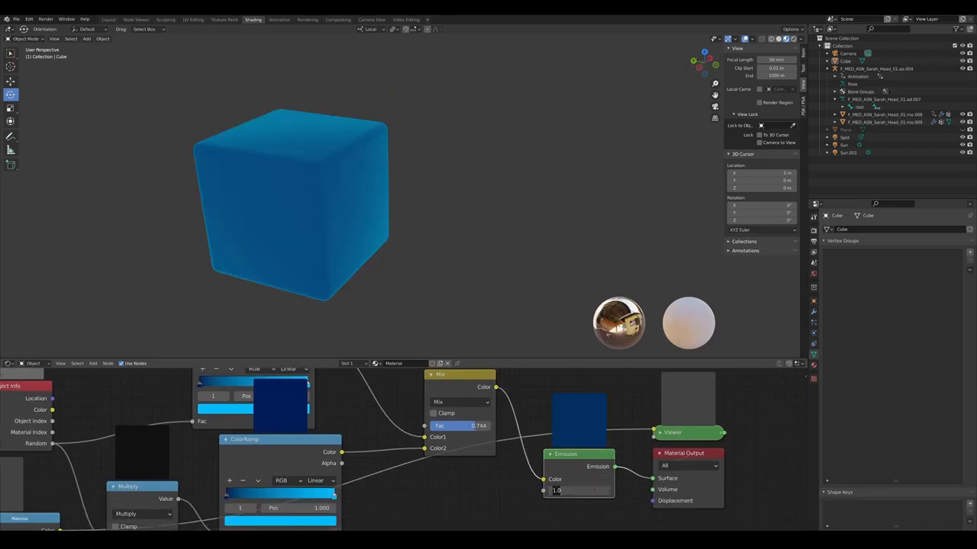
{"action": "type", "text": "5"}
{"action": "key", "text": "Return"}
{"action": "scroll", "coordinate": [486, 264], "scroll_direction": "down", "scroll_amount": 3}
{"action": "middle_click_drag", "start_coordinate": [486, 263], "coordinate": [445, 264]}
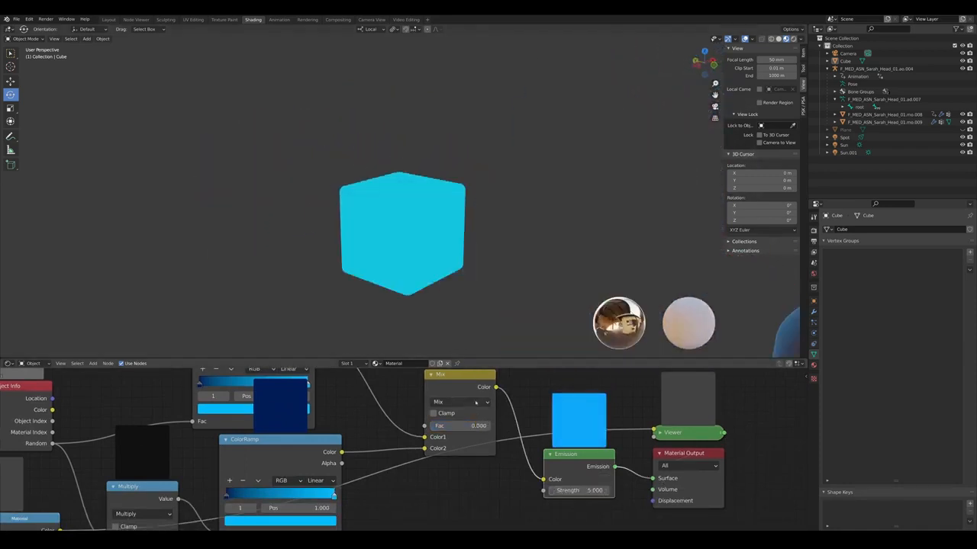
Set the Mix node's Fac to about 0.844 to balance the two blue ColorRamps on the cubes
{"action": "mouse_move", "coordinate": [469, 426]}
{"action": "left_mouse_down"}
{"action": "mouse_move", "coordinate": [528, 426]}
{"action": "mouse_move", "coordinate": [467, 425]}
{"action": "left_mouse_up"}
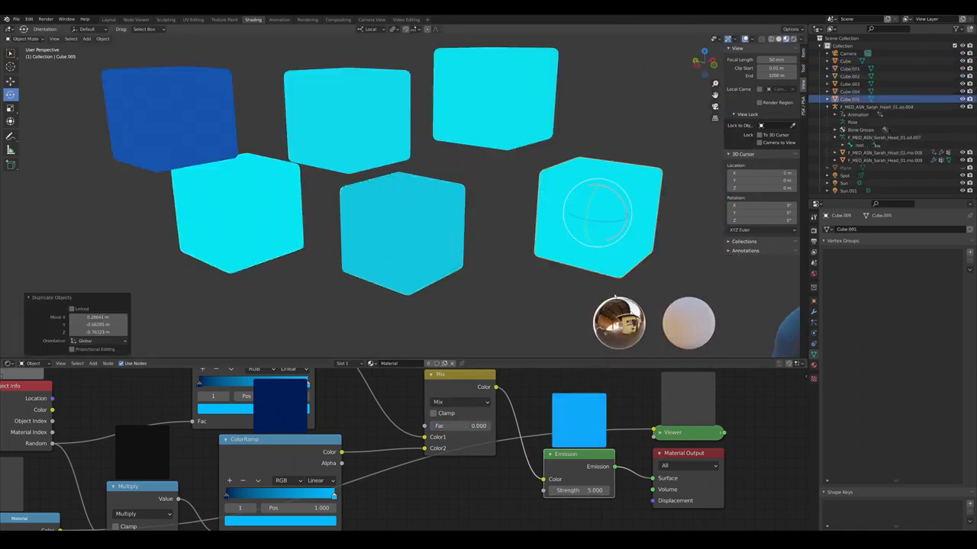
{"action": "scroll", "coordinate": [410, 263], "scroll_direction": "down", "scroll_amount": 2}
{"action": "scroll", "coordinate": [410, 263], "scroll_direction": "up", "scroll_amount": 2}
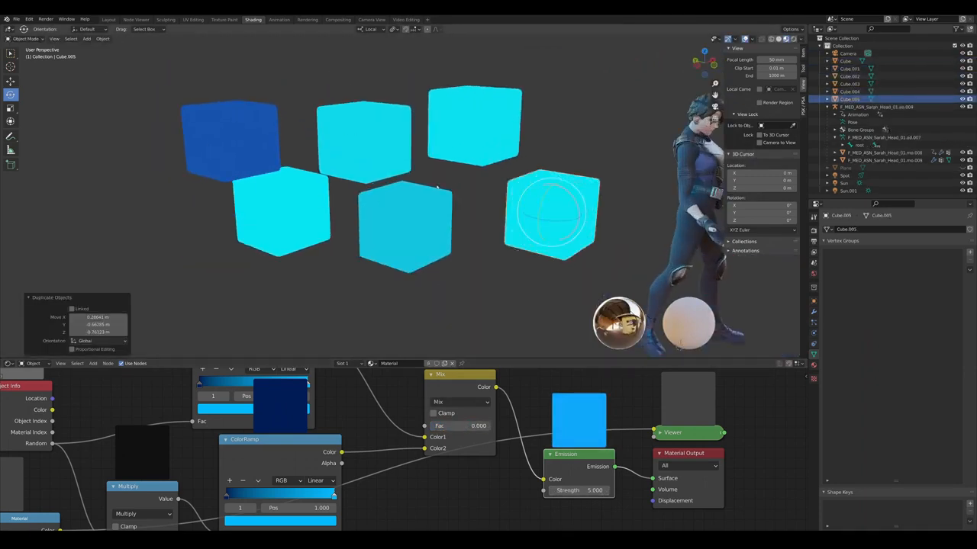
{"action": "middle_click_drag", "start_coordinate": [480, 221], "coordinate": [483, 197]}
{"action": "left_click_drag", "start_coordinate": [465, 426], "coordinate": [488, 425]}
{"action": "scroll", "coordinate": [455, 266], "scroll_direction": "down", "scroll_amount": 2}
{"action": "middle_click_drag", "start_coordinate": [456, 266], "coordinate": [458, 298]}
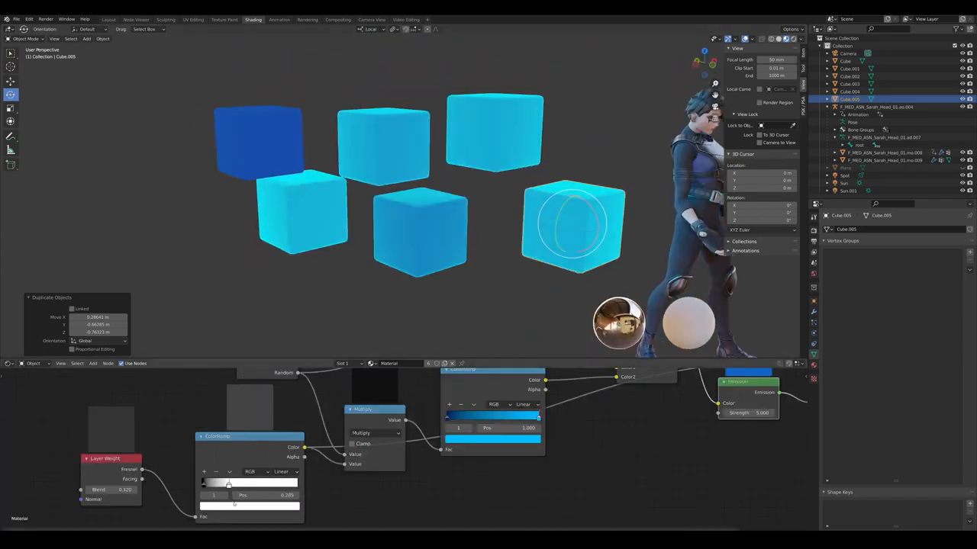
Enter 5 in the HSV color settings of the black-to-white ColorRamp's white stop
{"action": "left_click", "coordinate": [234, 504]}
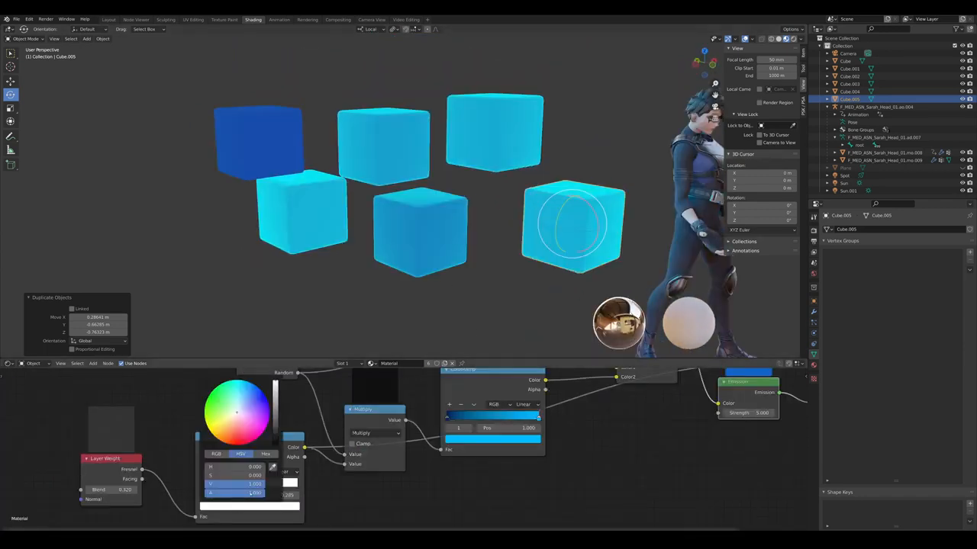
{"action": "type", "text": "5"}
{"action": "key", "text": "Return"}
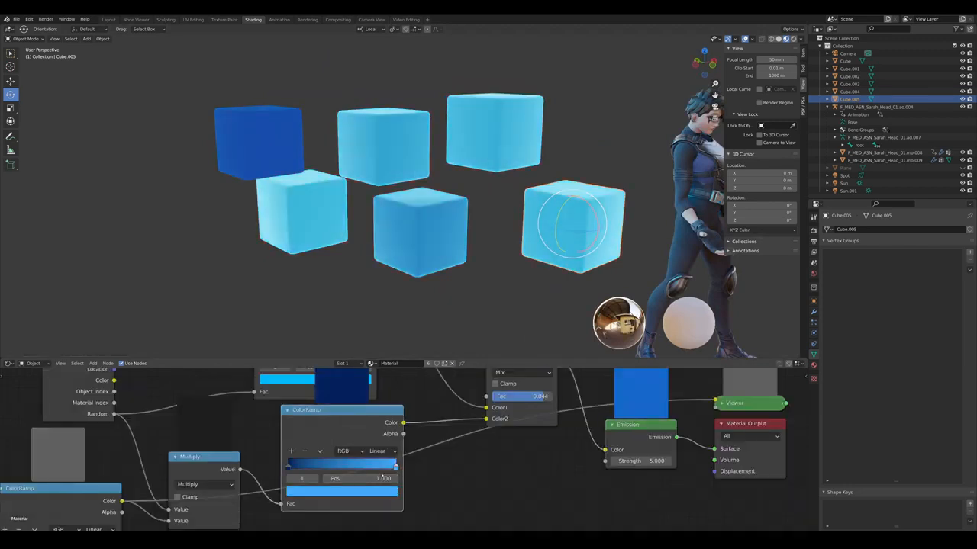
Set the light stop of the ColorRamp feeding the Mix node's Color1 to hex color 47A8FF
{"action": "scroll", "coordinate": [381, 459], "scroll_direction": "up", "scroll_amount": 1}
{"action": "middle_click_drag", "start_coordinate": [381, 459], "coordinate": [396, 531]}
{"action": "left_click_drag", "start_coordinate": [371, 447], "coordinate": [399, 418]}
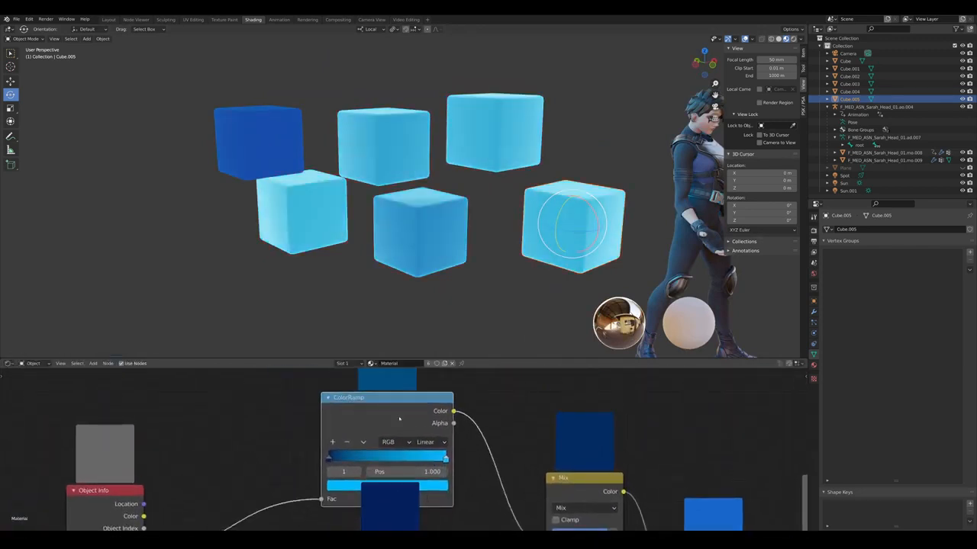
{"action": "left_click", "coordinate": [440, 485]}
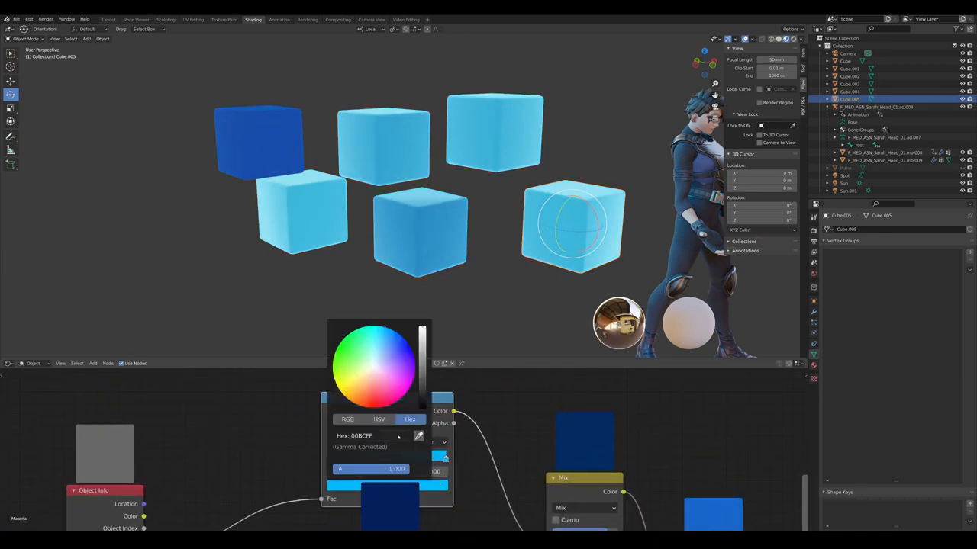
{"action": "left_click", "coordinate": [398, 437]}
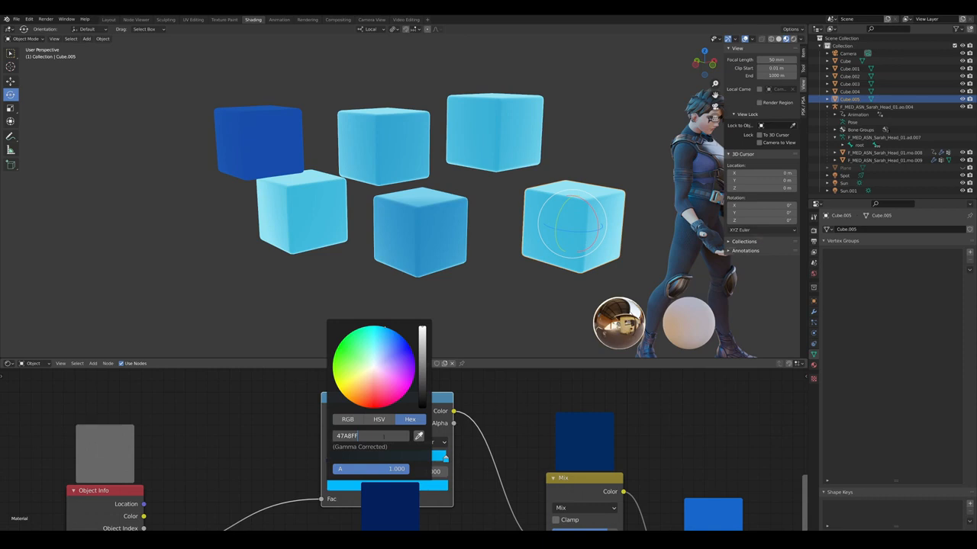
{"action": "type", "text": "47A8FF"}
{"action": "key", "text": "Return"}
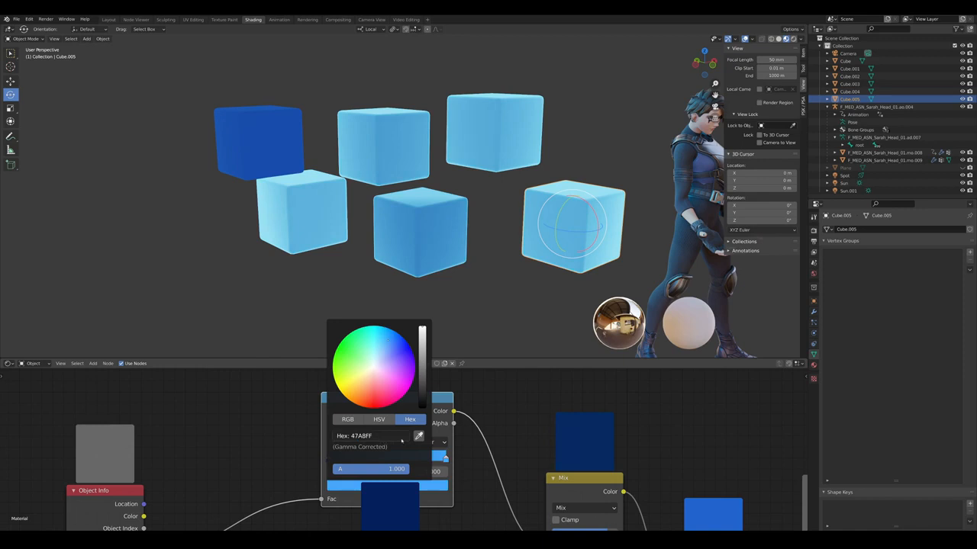
Change the dark stop of both blue ColorRamps to a muted dark navy blue
{"action": "left_click", "coordinate": [332, 460]}
{"action": "left_click", "coordinate": [343, 486]}
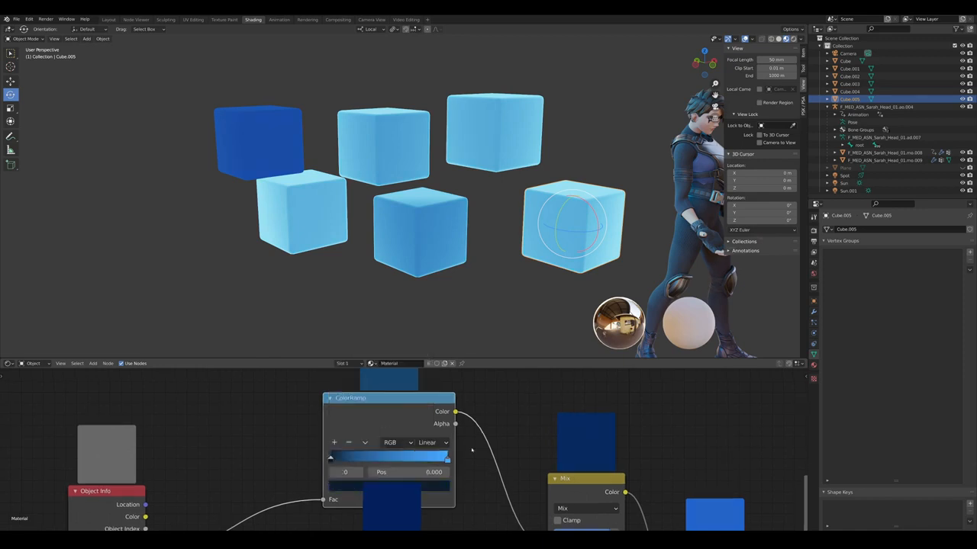
{"action": "scroll", "coordinate": [394, 446], "scroll_direction": "down", "scroll_amount": 3}
{"action": "left_click", "coordinate": [394, 458]}
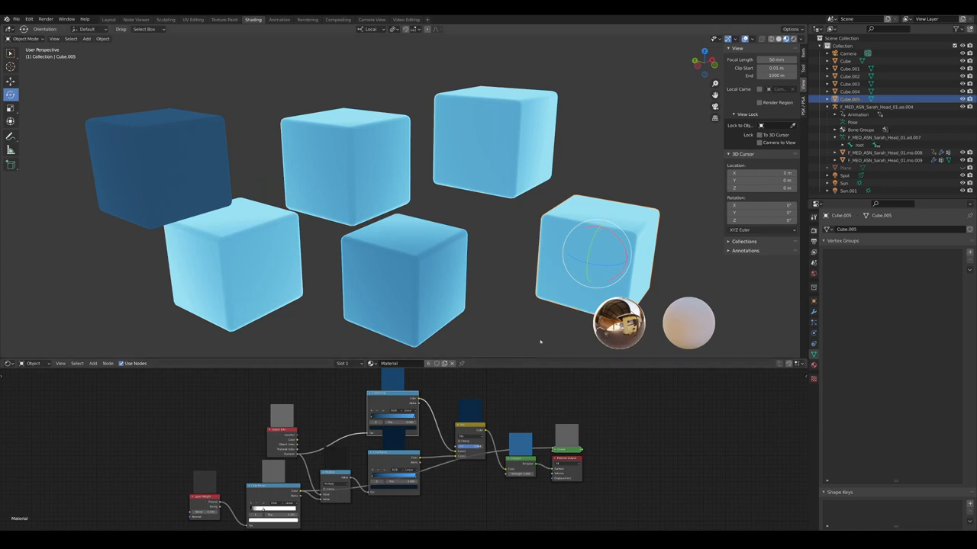
Examine the blue shading and color variation of the cubes from different angles and distances
{"action": "middle_click_drag", "start_coordinate": [469, 339], "coordinate": [462, 333]}
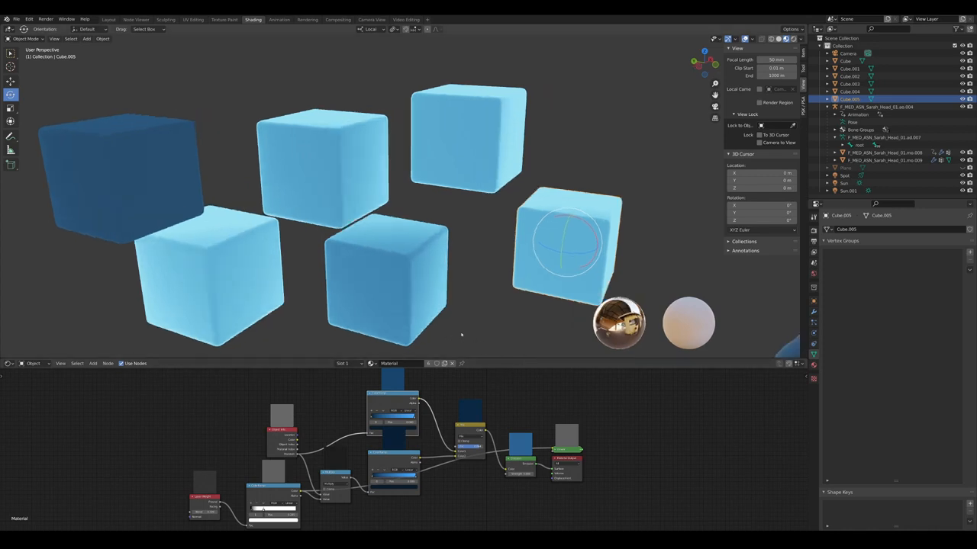
{"action": "scroll", "coordinate": [386, 325], "scroll_direction": "down", "scroll_amount": 3}
{"action": "middle_click_drag", "start_coordinate": [386, 325], "coordinate": [426, 296]}
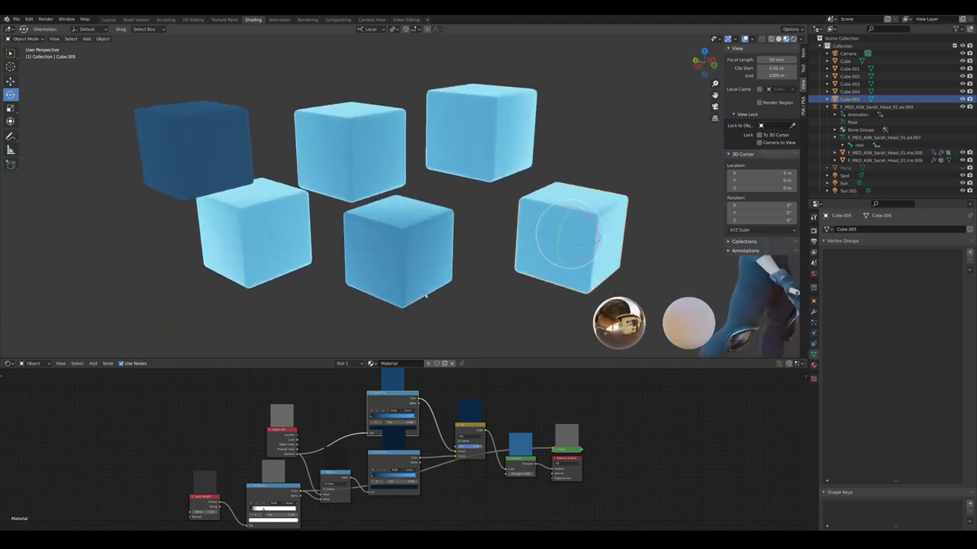
{"action": "scroll", "coordinate": [425, 314], "scroll_direction": "down", "scroll_amount": 4}
{"action": "scroll", "coordinate": [424, 318], "scroll_direction": "up", "scroll_amount": 3}
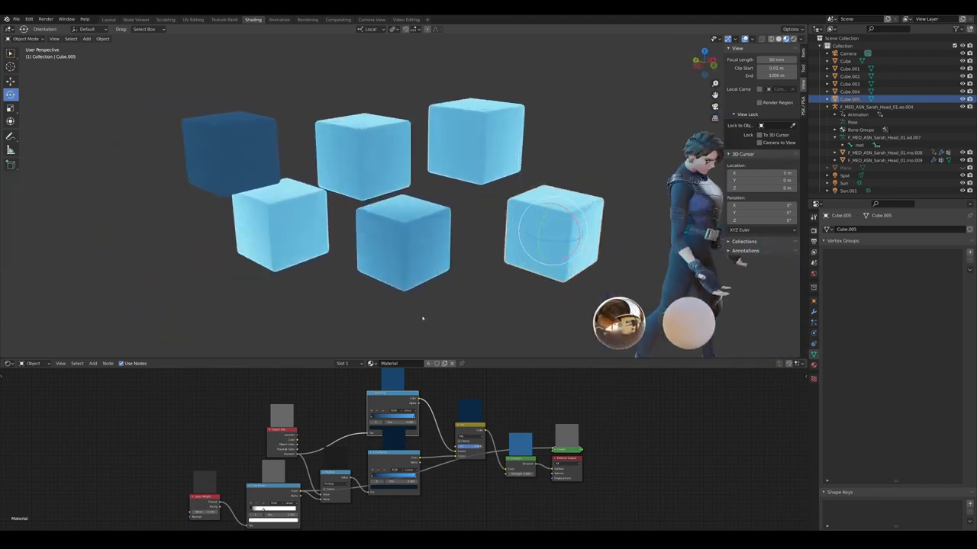
{"action": "scroll", "coordinate": [408, 452], "scroll_direction": "up", "scroll_amount": 4}
{"action": "scroll", "coordinate": [416, 389], "scroll_direction": "down", "scroll_amount": 2}
{"action": "middle_click_drag", "start_coordinate": [439, 309], "coordinate": [403, 214]}
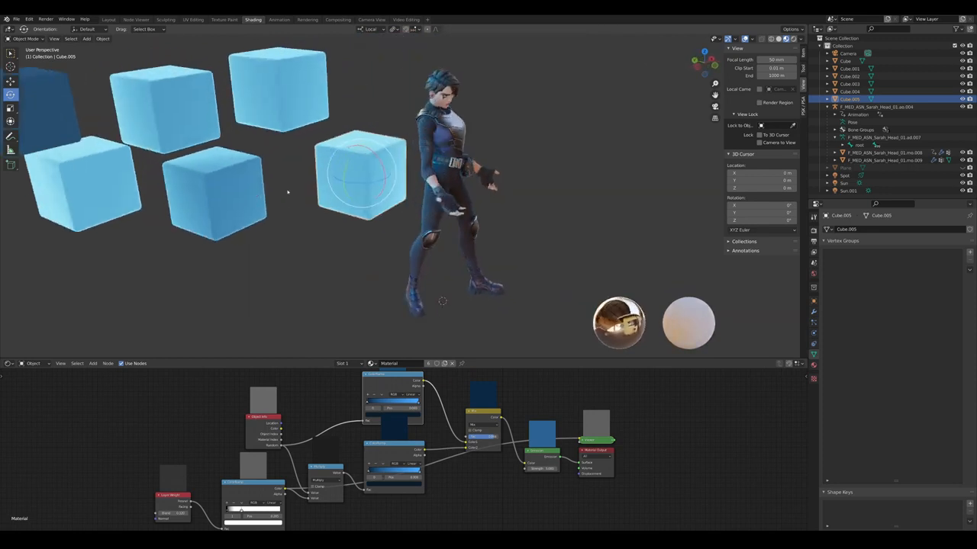
Delete the duplicated cubes Cube.001 to Cube.005, keeping only the original cube
{"action": "left_click", "coordinate": [850, 69], "text": "shift"}
{"action": "key", "text": "Delete"}
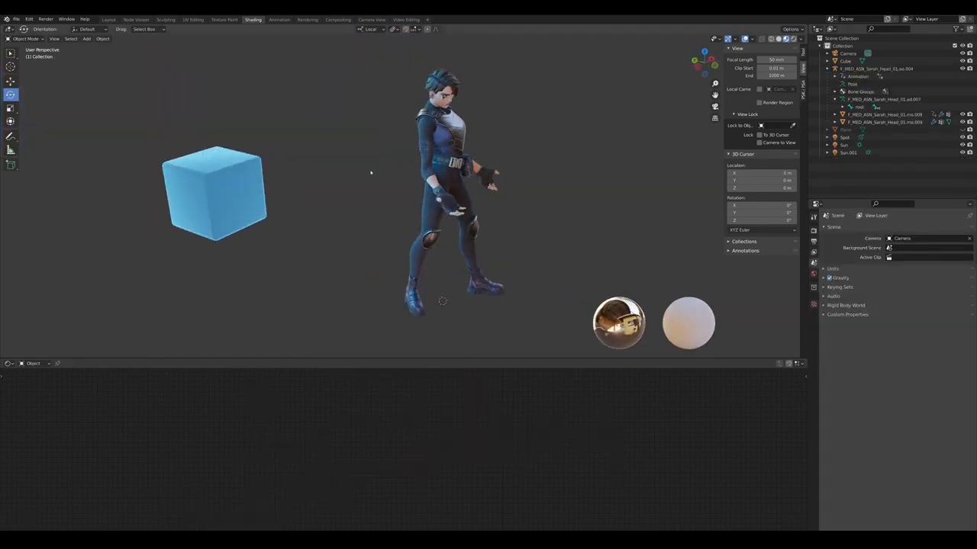
{"action": "left_click", "coordinate": [231, 196]}
{"action": "middle_click_drag", "start_coordinate": [232, 201], "coordinate": [277, 215]}
Select the character's body mesh and create a new geometry node tree for it
{"action": "middle_click_drag", "start_coordinate": [614, 200], "coordinate": [595, 145]}
{"action": "left_click", "coordinate": [433, 134]}
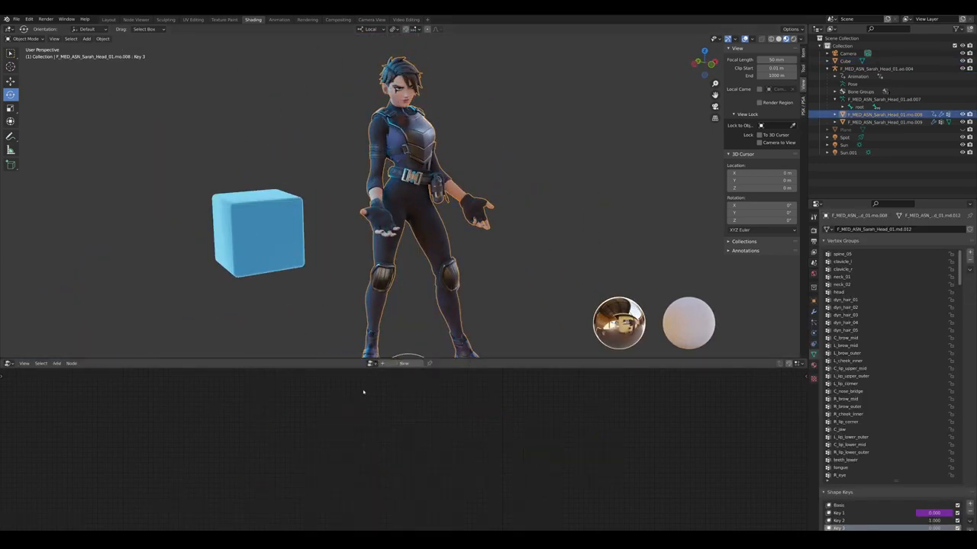
{"action": "left_click", "coordinate": [403, 364]}
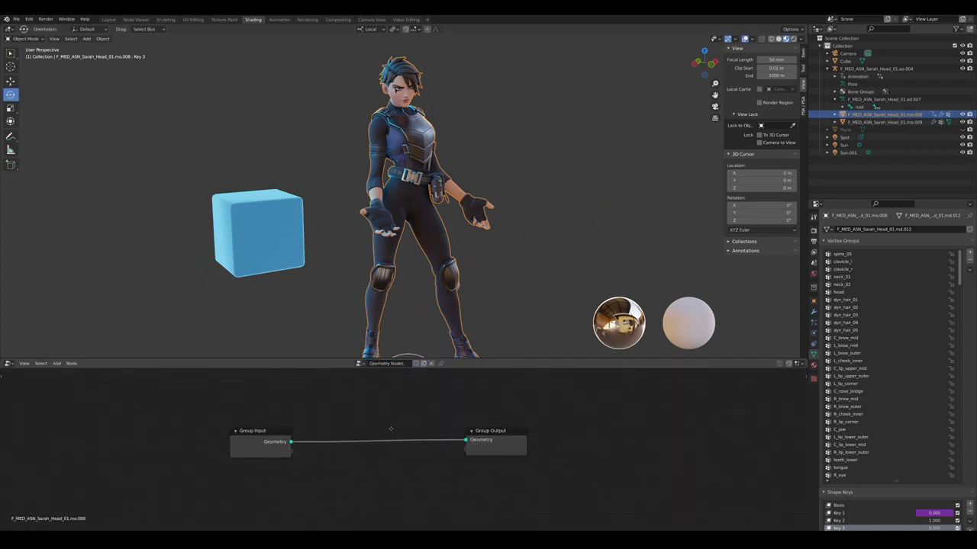
Insert an Attribute Proximity node between the Group Input and Group Output
{"action": "key", "text": "shift+a"}
{"action": "mouse_move", "coordinate": [367, 418]}
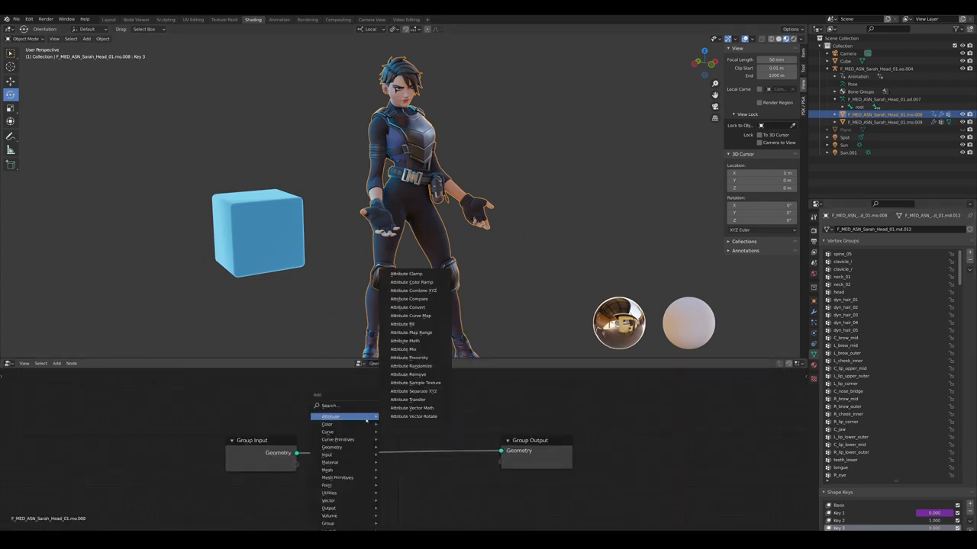
{"action": "left_click", "coordinate": [336, 406]}
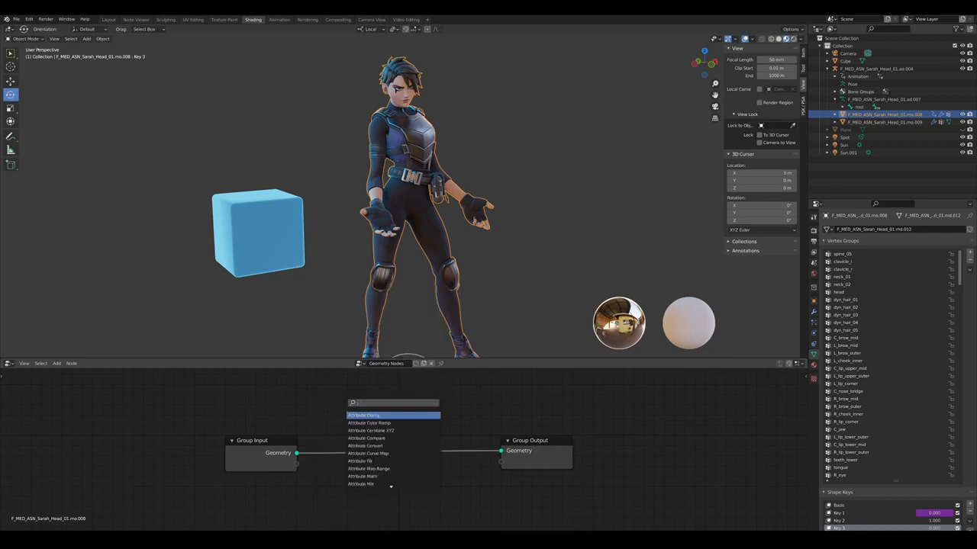
{"action": "type", "text": "prox"}
{"action": "key", "text": "Return"}
{"action": "left_click", "coordinate": [329, 418]}
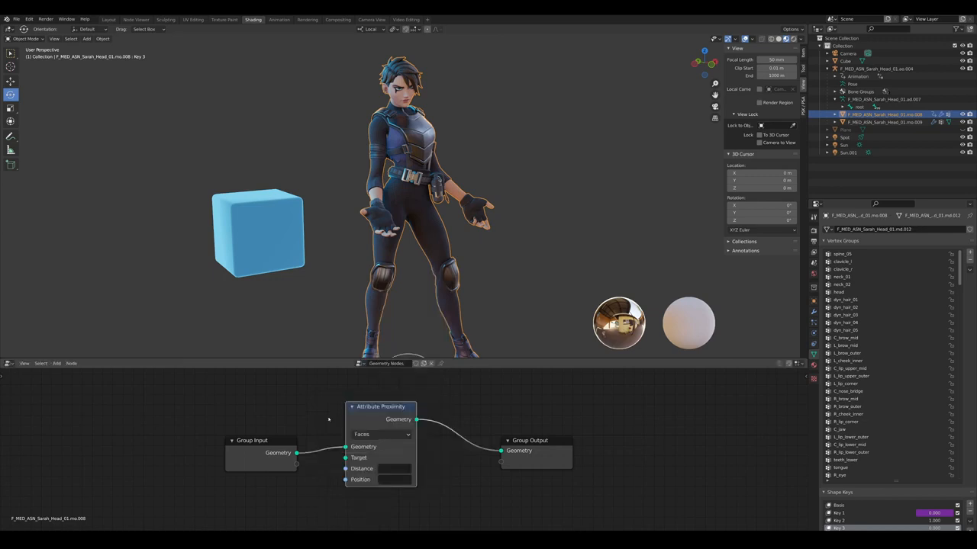
Add an Object Info node and connect its Geometry output to the Attribute Proximity node's Target
{"action": "key", "text": "shift+a"}
{"action": "left_click", "coordinate": [295, 405]}
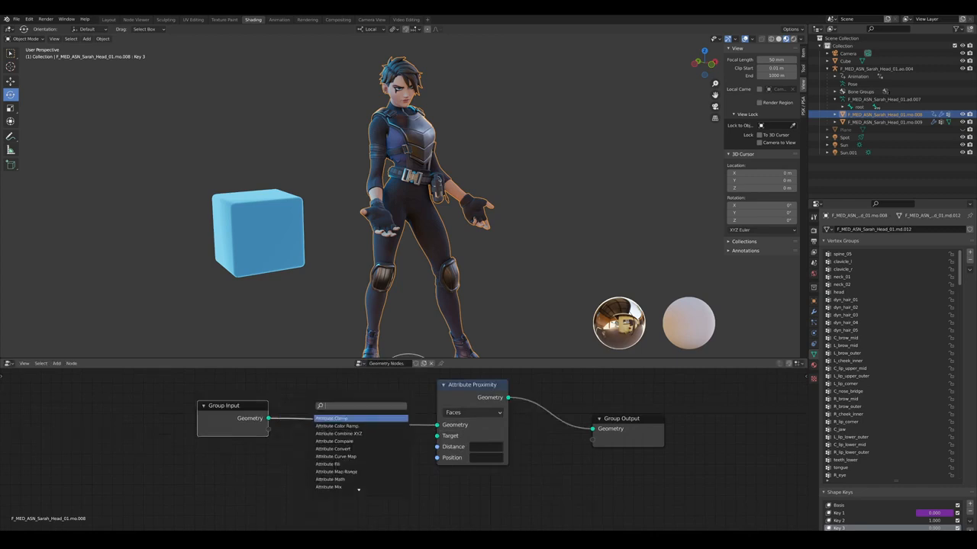
{"action": "type", "text": "obj"}
{"action": "key", "text": "Return"}
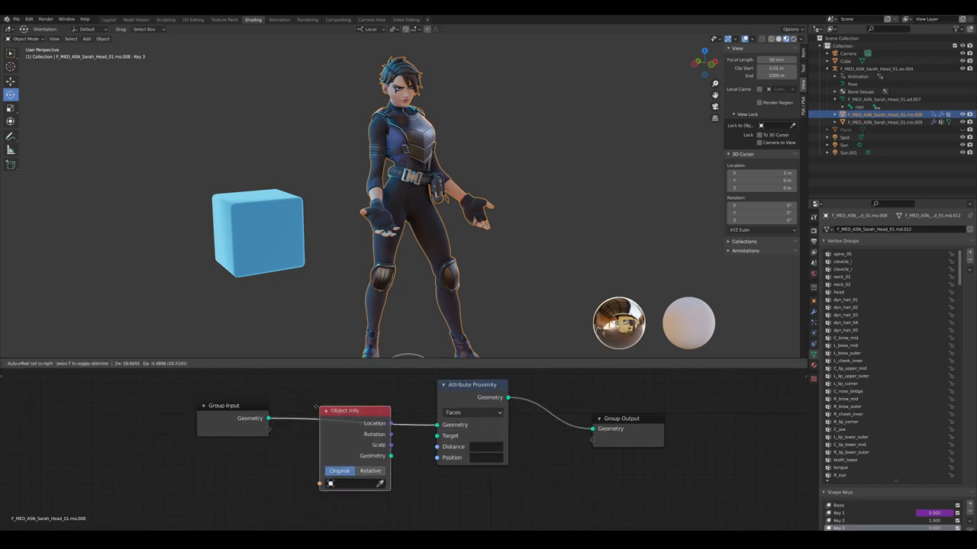
{"action": "left_click", "coordinate": [317, 483]}
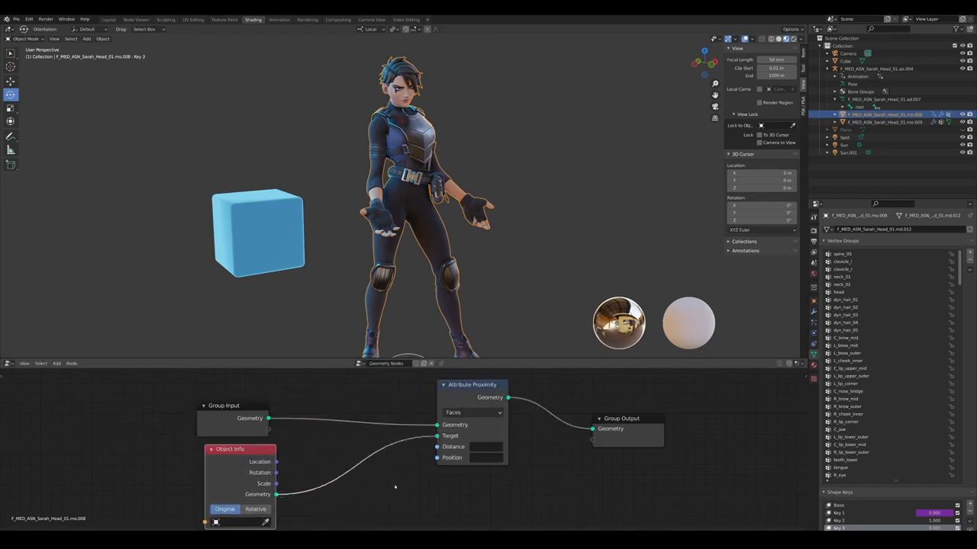
{"action": "middle_click_drag", "start_coordinate": [394, 487], "coordinate": [447, 429]}
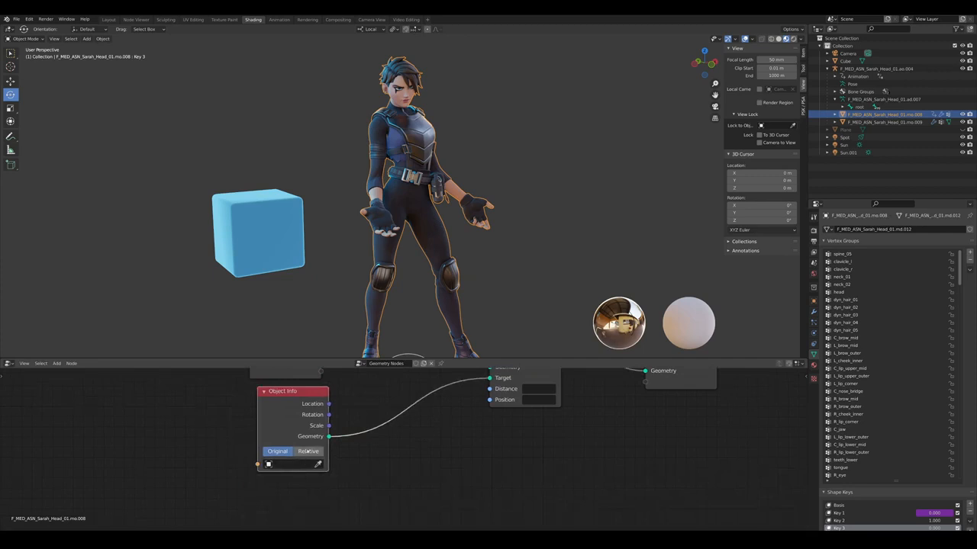
Add a cube mesh at the world origin and scale it along its local Y axis to about 0.026, forming a thin slab
{"action": "left_click", "coordinate": [86, 38]}
{"action": "mouse_move", "coordinate": [97, 47]}
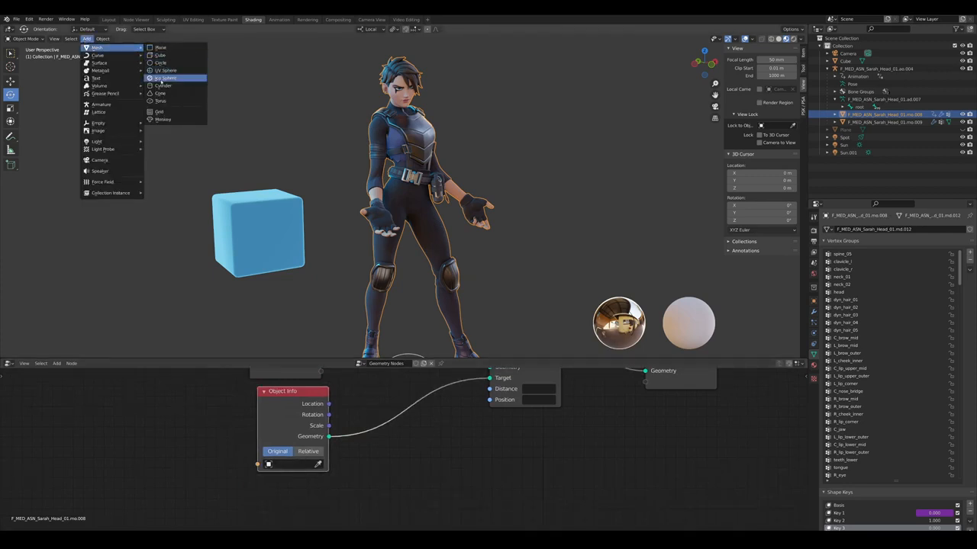
{"action": "left_click", "coordinate": [160, 55]}
{"action": "scroll", "coordinate": [33, 134], "scroll_direction": "down", "scroll_amount": 4}
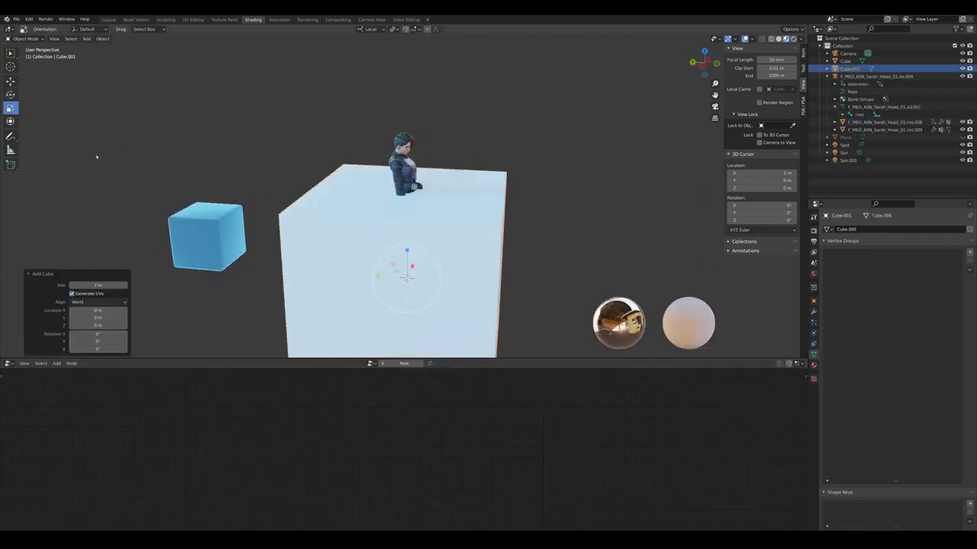
{"action": "left_click_drag", "start_coordinate": [377, 276], "coordinate": [407, 280]}
{"action": "scroll", "coordinate": [406, 289], "scroll_direction": "up", "scroll_amount": 3}
{"action": "mouse_move", "coordinate": [403, 305]}
{"action": "middle_mouse_down"}
{"action": "mouse_move", "coordinate": [418, 292]}
{"action": "mouse_move", "coordinate": [388, 295]}
{"action": "middle_mouse_up"}
{"action": "scroll", "coordinate": [399, 296], "scroll_direction": "down", "scroll_amount": 4}
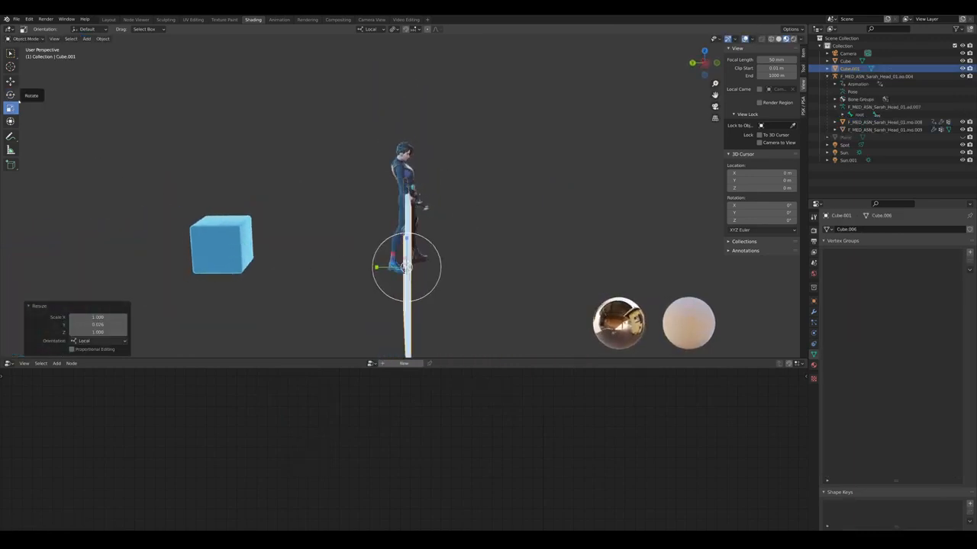
Try tilting the thin slab by about 20.3° around its X axis, and clear its rotation
{"action": "left_click", "coordinate": [11, 95]}
{"action": "mouse_move", "coordinate": [429, 247]}
{"action": "left_mouse_down"}
{"action": "mouse_move", "coordinate": [413, 238]}
{"action": "mouse_move", "coordinate": [420, 241]}
{"action": "left_mouse_up"}
{"action": "left_click", "coordinate": [814, 301]}
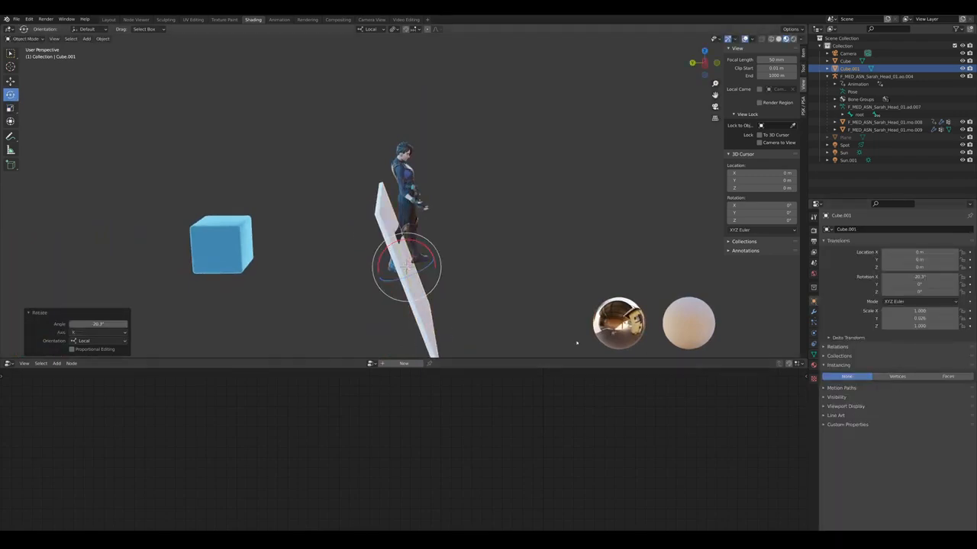
{"action": "key", "text": "alt+r"}
Set the thin slab's viewport display to Wire
{"action": "left_click", "coordinate": [845, 405]}
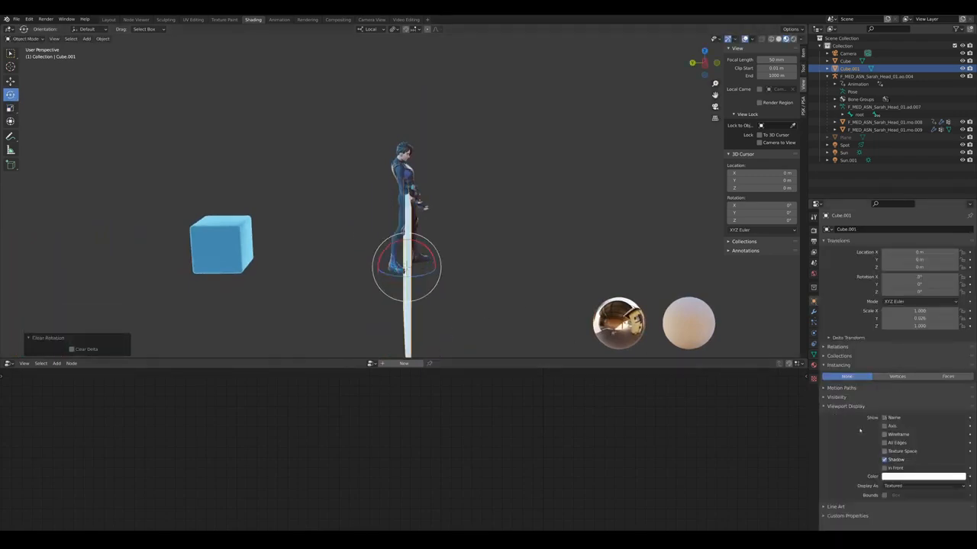
{"action": "left_click", "coordinate": [899, 486]}
{"action": "left_click", "coordinate": [895, 505]}
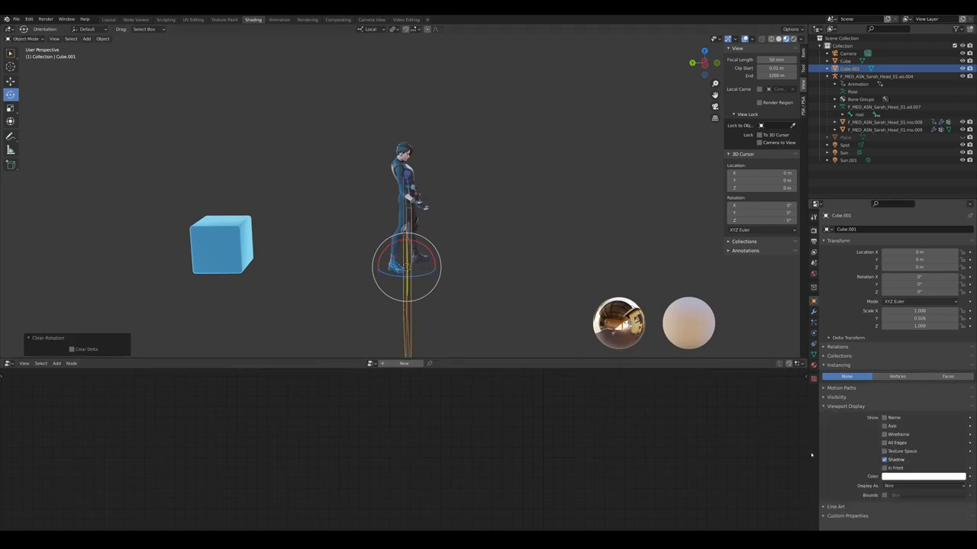
Move the wireframe slab behind the character and raise it along Z by about 0.64 m
{"action": "key", "text": "g"}
{"action": "middle_click_drag", "start_coordinate": [443, 267], "coordinate": [364, 256]}
{"action": "key", "text": "g"}
{"action": "left_click", "coordinate": [359, 258]}
{"action": "scroll", "coordinate": [358, 258], "scroll_direction": "up", "scroll_amount": 4}
{"action": "scroll", "coordinate": [335, 226], "scroll_direction": "down", "scroll_amount": 3}
{"action": "left_click_drag", "start_coordinate": [367, 248], "coordinate": [367, 189]}
{"action": "middle_click_drag", "start_coordinate": [365, 192], "coordinate": [397, 203]}
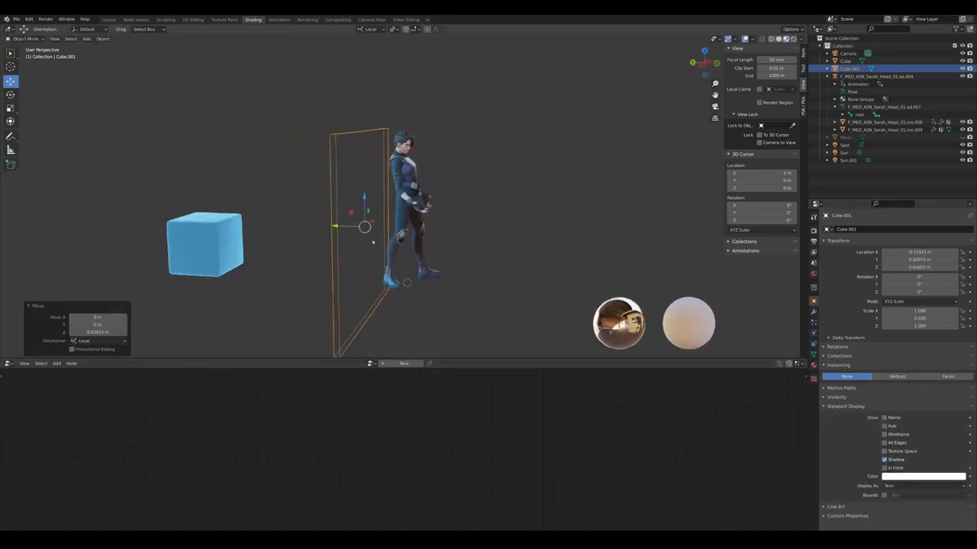
Nudge the wireframe slab along its local Y axis, and name the character's Attribute Proximity distance output dist
{"action": "mouse_move", "coordinate": [335, 226]}
{"action": "left_mouse_down"}
{"action": "mouse_move", "coordinate": [385, 232]}
{"action": "mouse_move", "coordinate": [283, 229]}
{"action": "mouse_move", "coordinate": [330, 229]}
{"action": "left_mouse_up"}
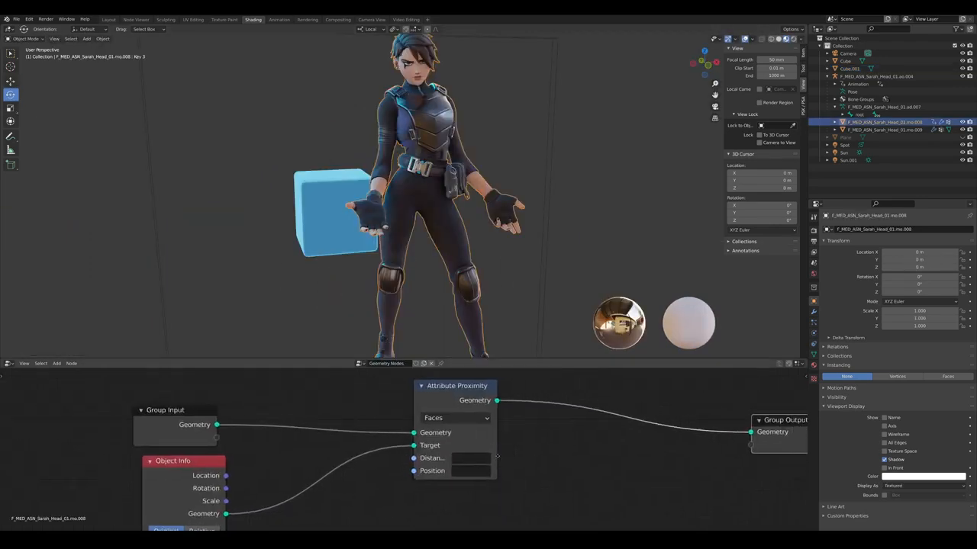
{"action": "left_click", "coordinate": [441, 464]}
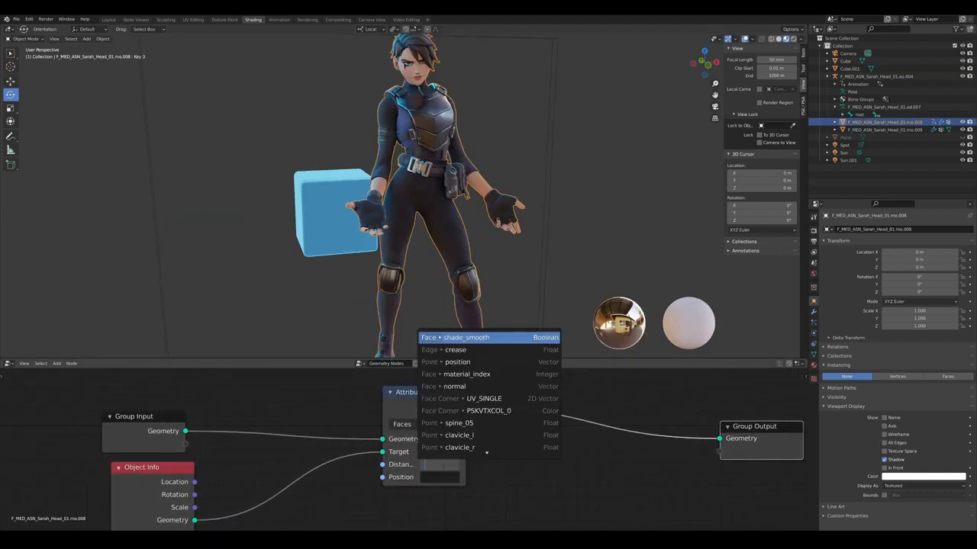
{"action": "type", "text": "dist"}
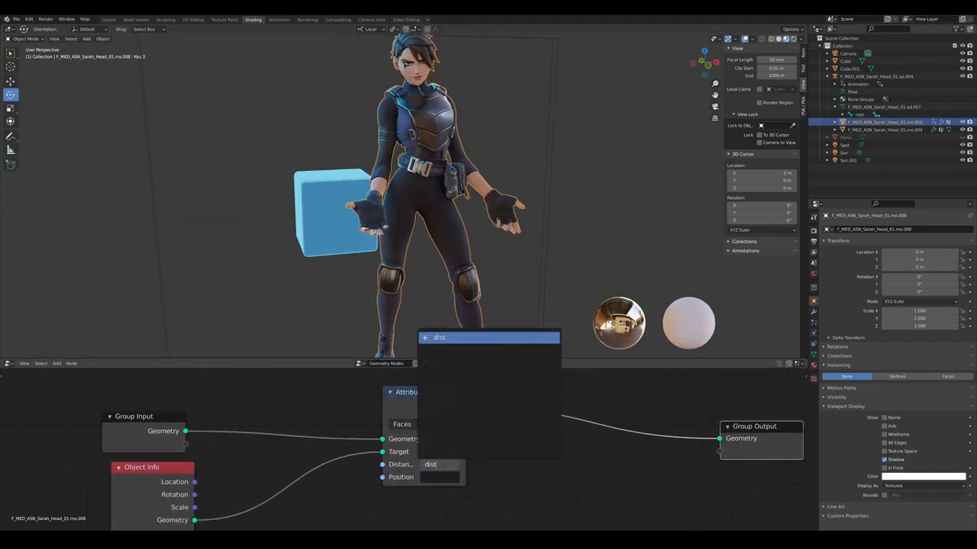
{"action": "key", "text": "Return"}
{"action": "scroll", "coordinate": [448, 446], "scroll_direction": "down", "scroll_amount": 5}
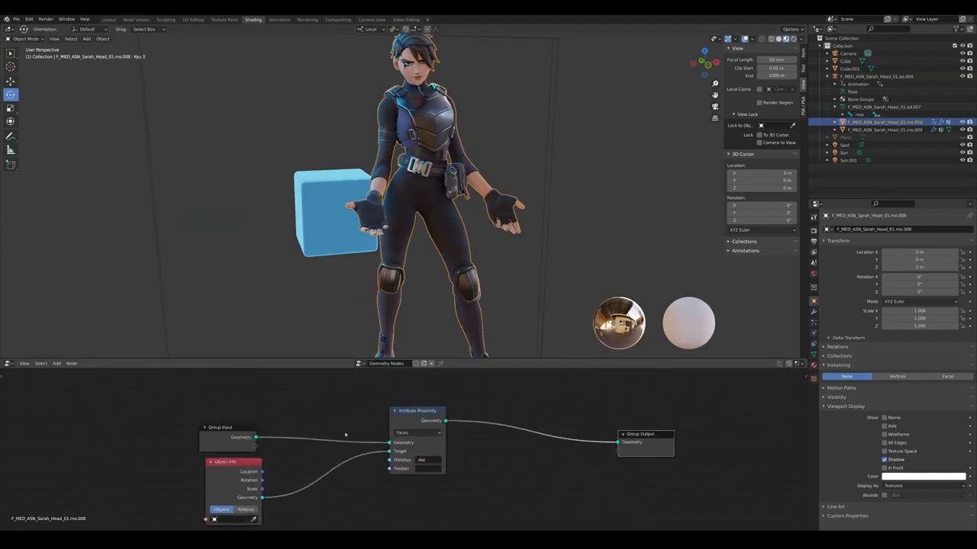
Set the Object Info node to Relative with the wireframe slab as its object, and rename the slab dissolver
{"action": "middle_click_drag", "start_coordinate": [412, 282], "coordinate": [341, 284]}
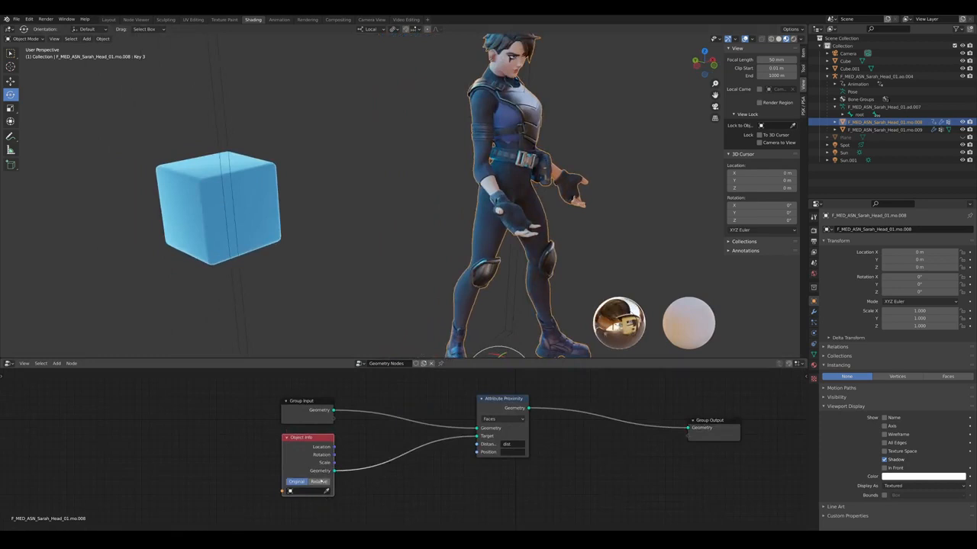
{"action": "scroll", "coordinate": [320, 482], "scroll_direction": "up", "scroll_amount": 3}
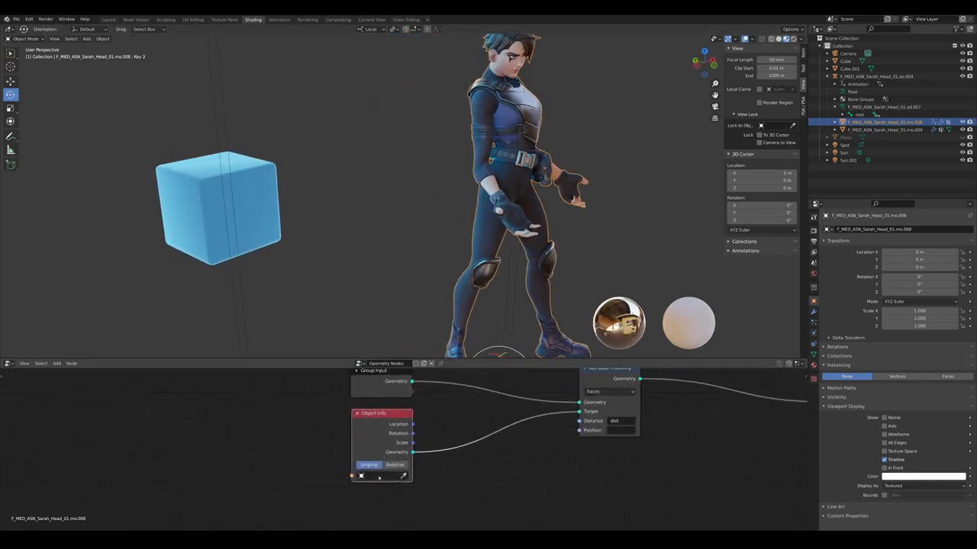
{"action": "scroll", "coordinate": [378, 498], "scroll_direction": "up", "scroll_amount": 1}
{"action": "left_click", "coordinate": [386, 479]}
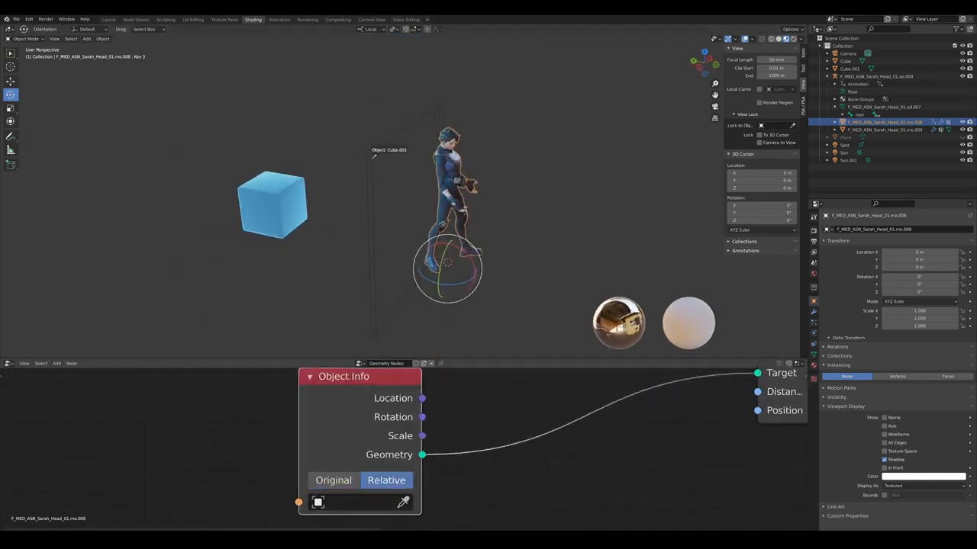
{"action": "left_click", "coordinate": [374, 155]}
{"action": "middle_click_drag", "start_coordinate": [473, 331], "coordinate": [497, 331]}
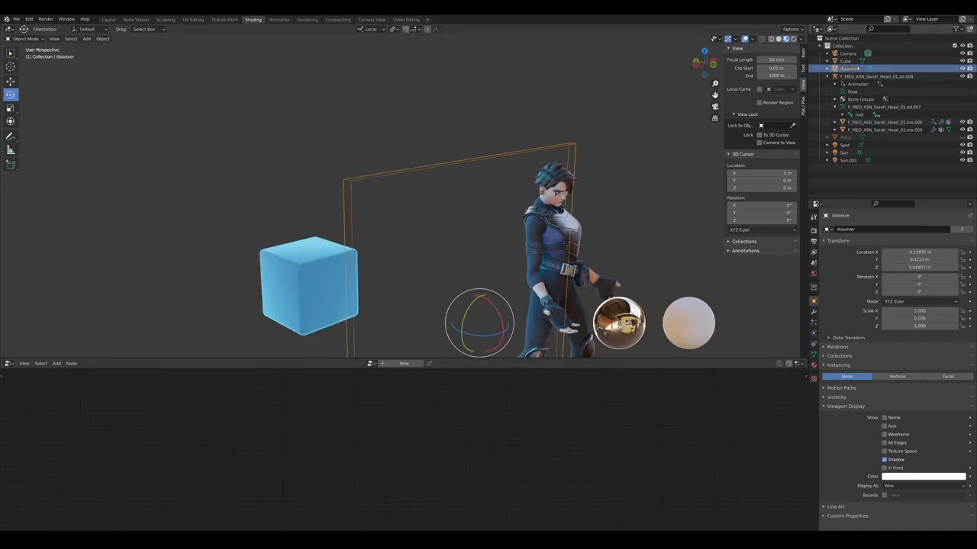
Select the character mesh and add a new vertex color layer to it
{"action": "middle_click_drag", "start_coordinate": [604, 221], "coordinate": [554, 188]}
{"action": "left_click", "coordinate": [285, 219]}
{"action": "middle_click_drag", "start_coordinate": [427, 193], "coordinate": [463, 191]}
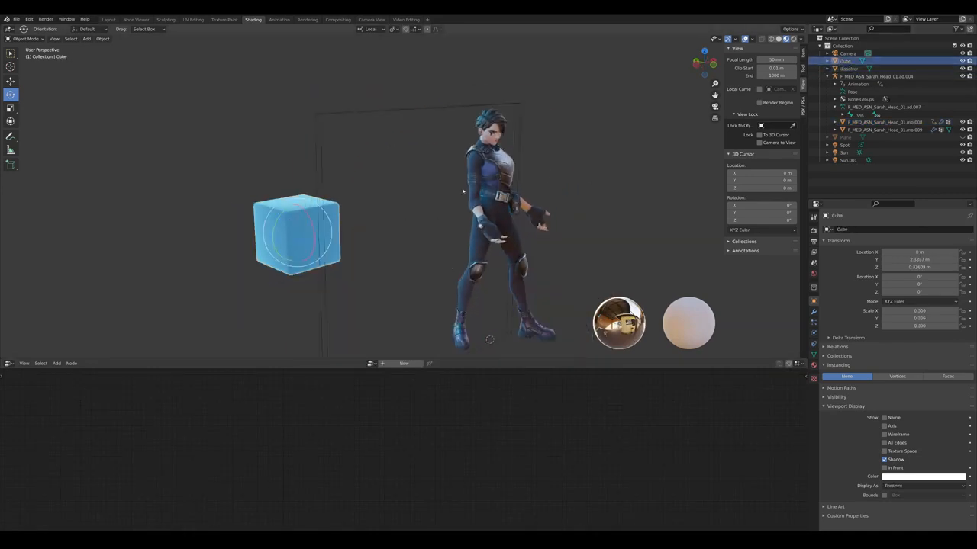
{"action": "left_click", "coordinate": [410, 111]}
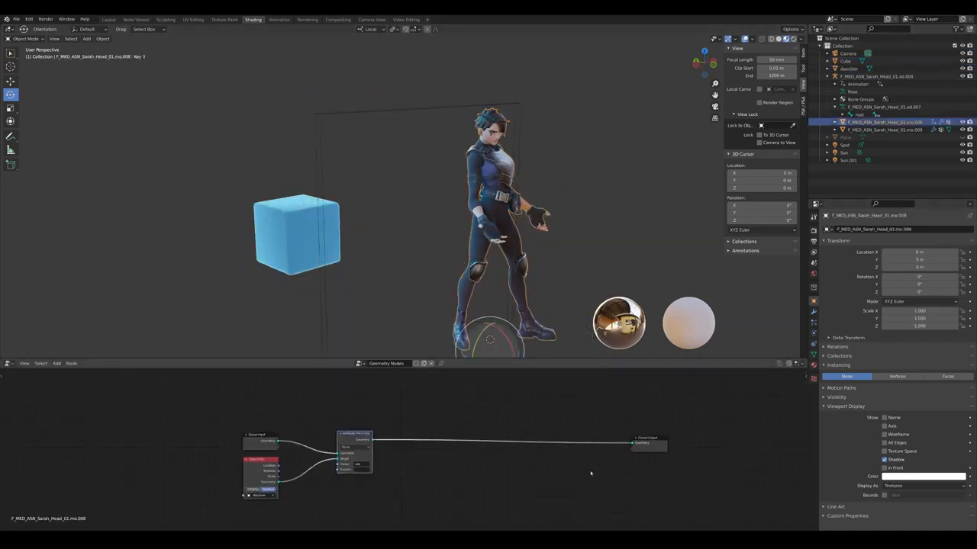
{"action": "key", "text": "Home"}
{"action": "left_click", "coordinate": [814, 355]}
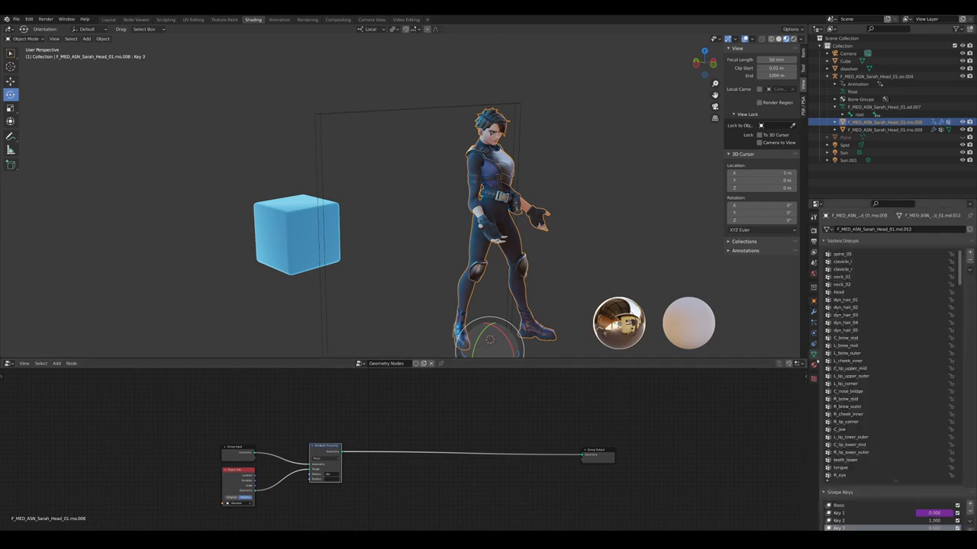
{"action": "scroll", "coordinate": [885, 366], "scroll_direction": "down", "scroll_amount": 5}
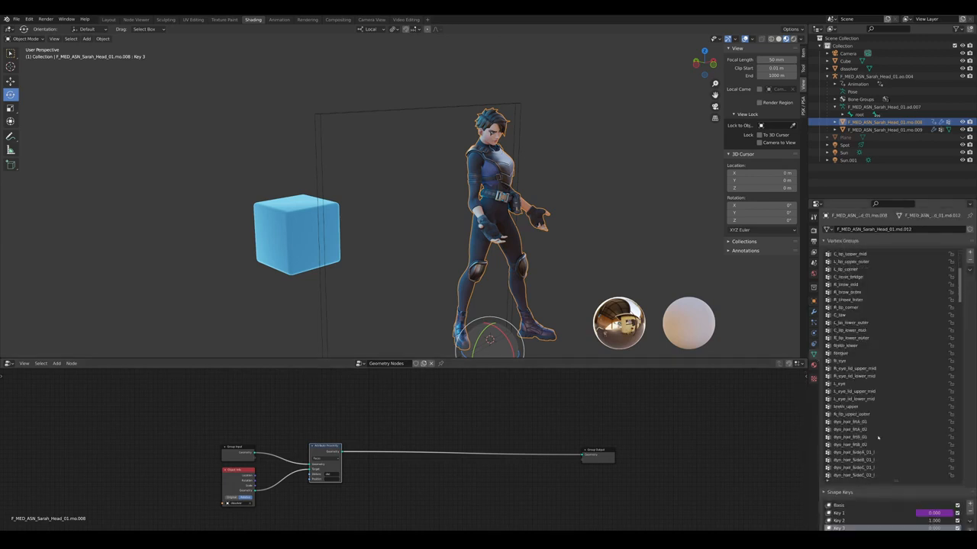
{"action": "scroll", "coordinate": [967, 312], "scroll_direction": "down", "scroll_amount": 5}
{"action": "left_click", "coordinate": [858, 464]}
{"action": "scroll", "coordinate": [856, 461], "scroll_direction": "down", "scroll_amount": 2}
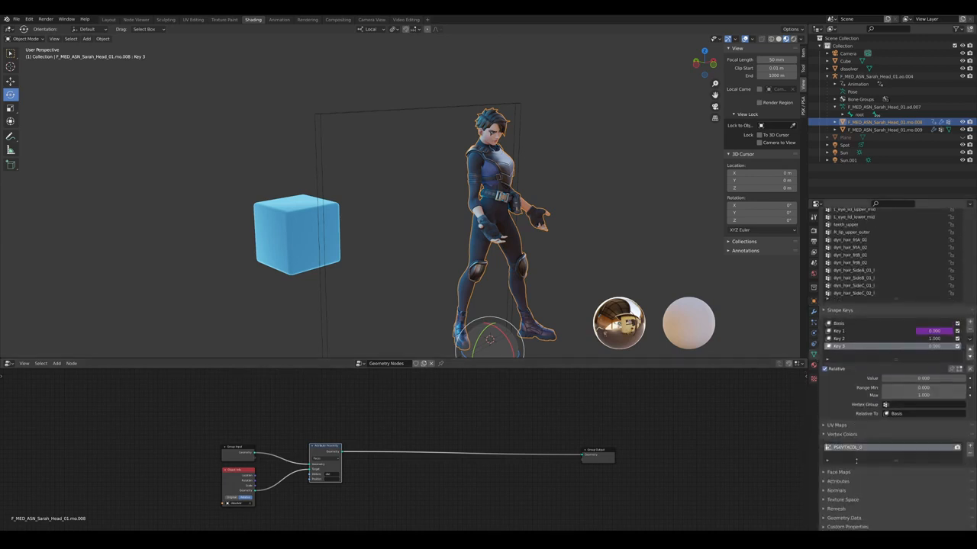
{"action": "left_click", "coordinate": [970, 448]}
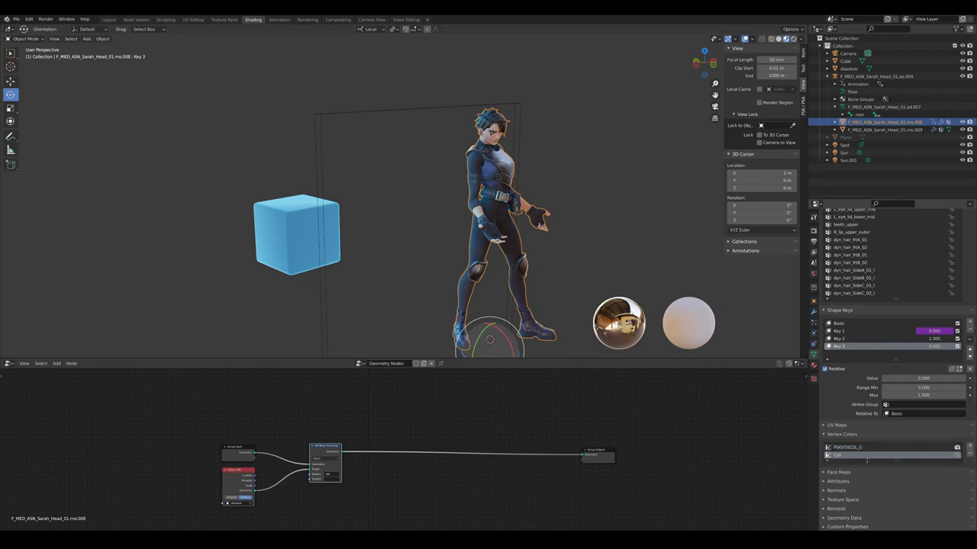
Insert an Attribute Color Ramp node on the link between Attribute Proximity and Group Output
{"action": "scroll", "coordinate": [445, 444], "scroll_direction": "up", "scroll_amount": 2}
{"action": "middle_click_drag", "start_coordinate": [445, 445], "coordinate": [352, 408]}
{"action": "scroll", "coordinate": [401, 431], "scroll_direction": "up", "scroll_amount": 3}
{"action": "key", "text": "shift+a"}
{"action": "left_click", "coordinate": [324, 397]}
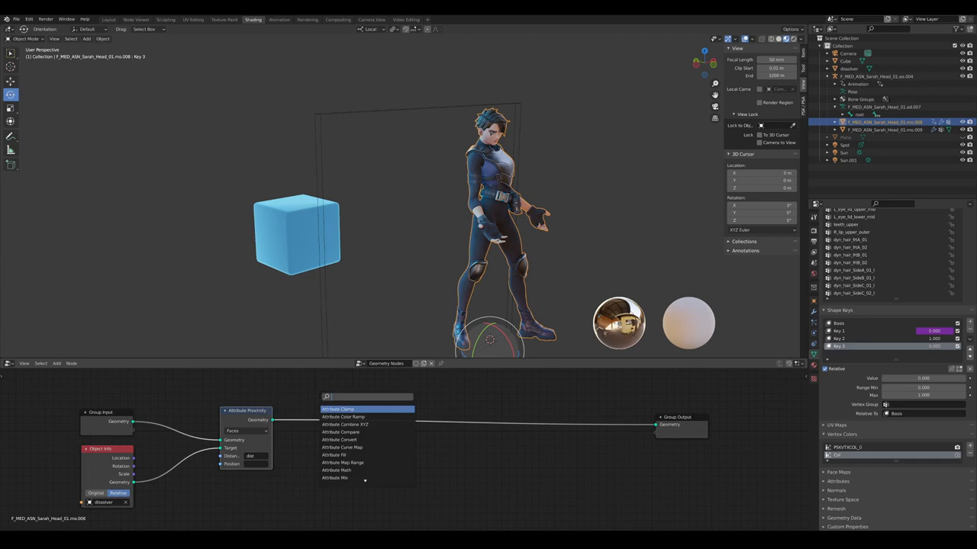
{"action": "type", "text": "color"}
{"action": "key", "text": "Return"}
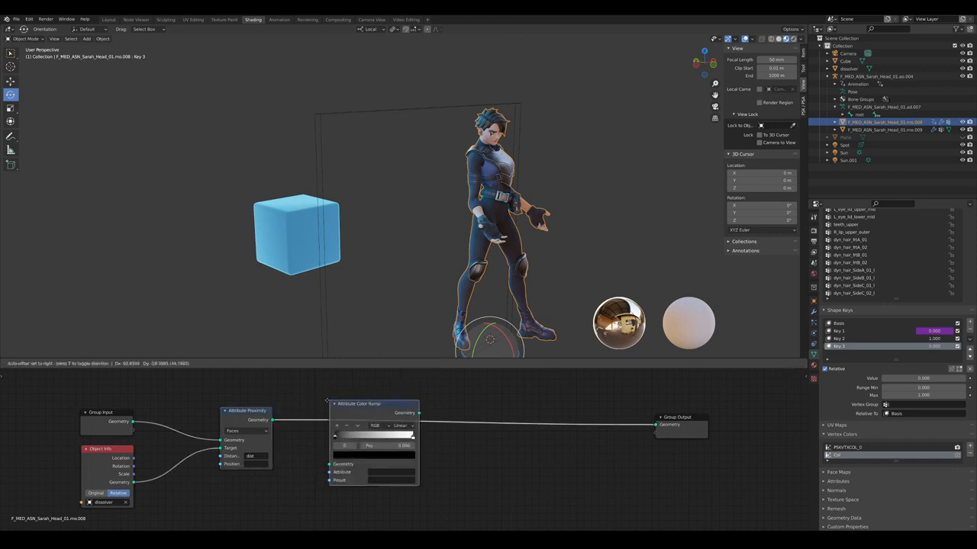
{"action": "left_click", "coordinate": [367, 445]}
Set the Attribute Color Ramp's attribute to dist and its result to the Col vertex color layer
{"action": "scroll", "coordinate": [415, 454], "scroll_direction": "up", "scroll_amount": 1}
{"action": "left_click", "coordinate": [415, 454]}
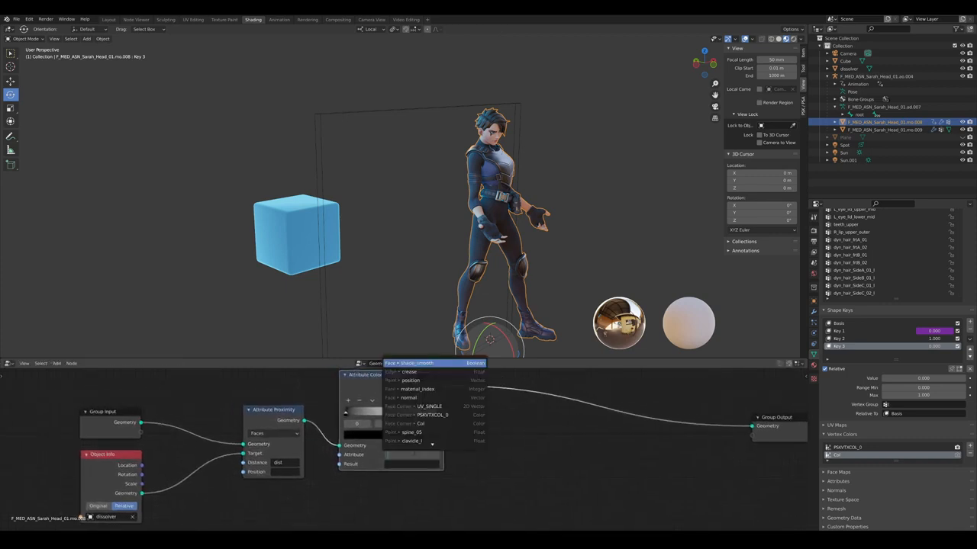
{"action": "type", "text": "dist"}
{"action": "key", "text": "Return"}
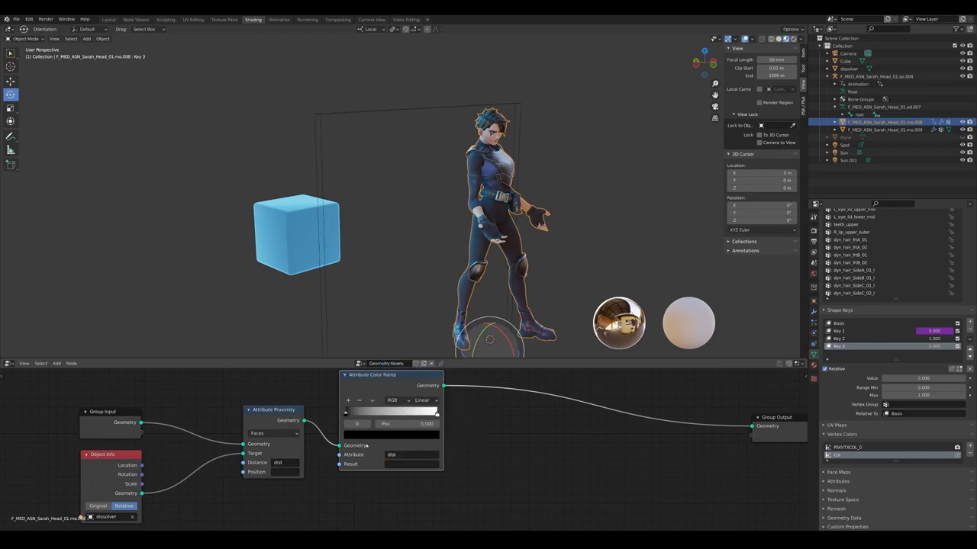
{"action": "scroll", "coordinate": [397, 457], "scroll_direction": "down", "scroll_amount": 2}
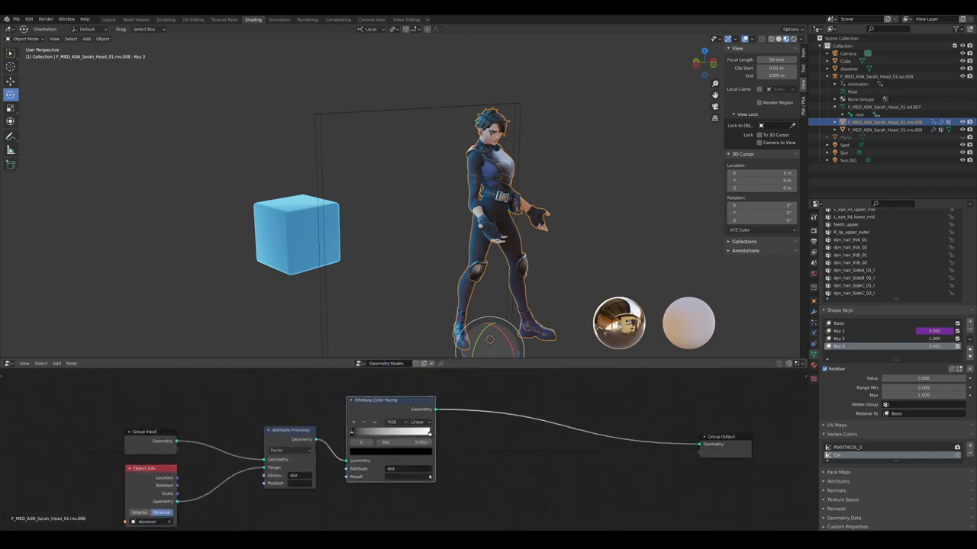
{"action": "scroll", "coordinate": [429, 476], "scroll_direction": "up", "scroll_amount": 2}
{"action": "left_click", "coordinate": [429, 478]}
{"action": "type", "text": "COl"}
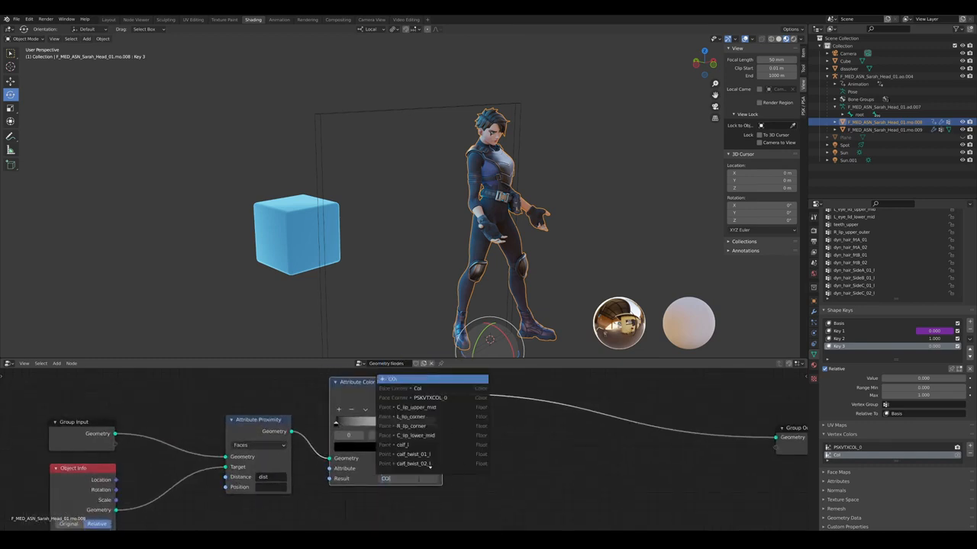
{"action": "key", "text": "Return"}
Try moving the dissolver slab along Y toward the character's back to demonstrate the proximity distance
{"action": "scroll", "coordinate": [421, 405], "scroll_direction": "up", "scroll_amount": 2}
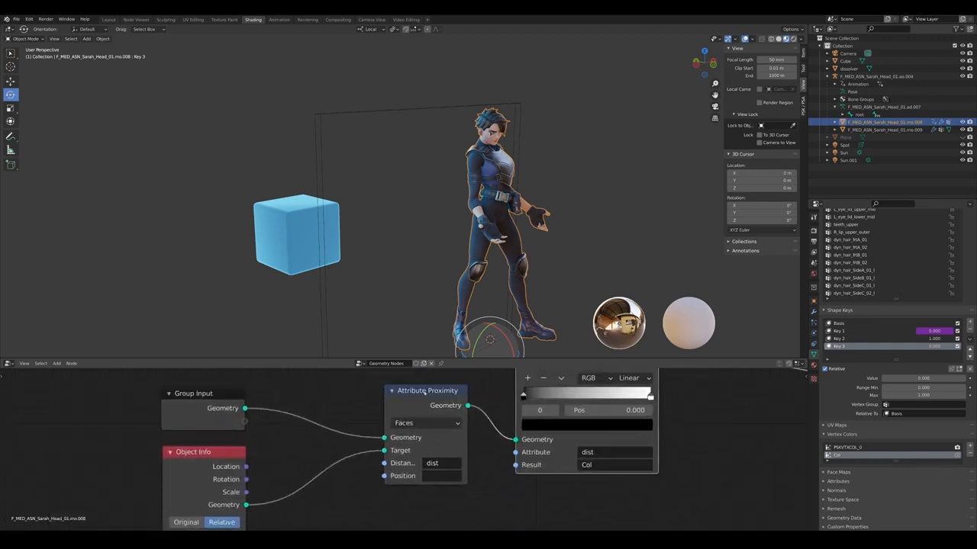
{"action": "left_click", "coordinate": [448, 396]}
{"action": "scroll", "coordinate": [447, 395], "scroll_direction": "down", "scroll_amount": 5}
{"action": "middle_click_drag", "start_coordinate": [448, 396], "coordinate": [390, 423]}
{"action": "middle_click_drag", "start_coordinate": [457, 181], "coordinate": [597, 161]}
{"action": "scroll", "coordinate": [469, 209], "scroll_direction": "up", "scroll_amount": 3}
{"action": "middle_click_drag", "start_coordinate": [500, 160], "coordinate": [534, 165]}
{"action": "scroll", "coordinate": [507, 170], "scroll_direction": "down", "scroll_amount": 4}
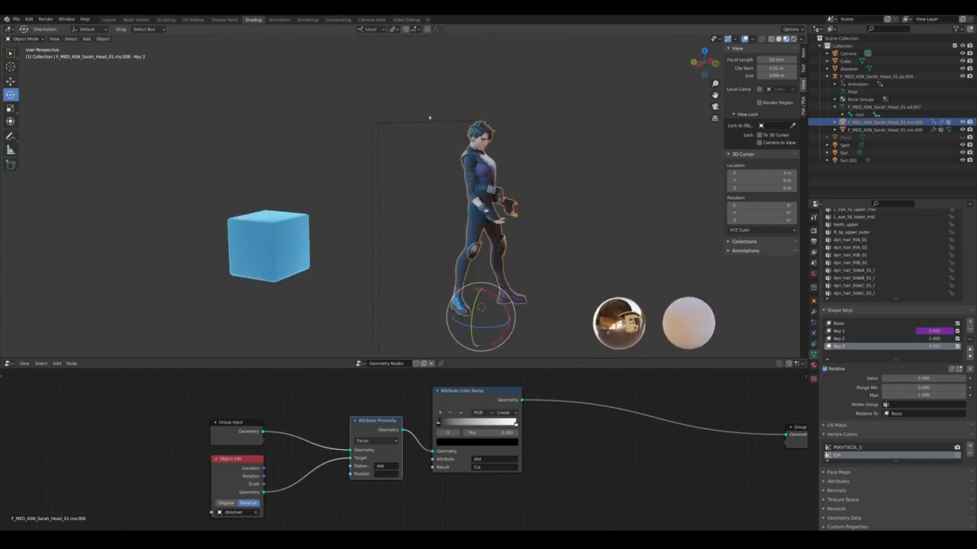
{"action": "left_click", "coordinate": [430, 123]}
{"action": "middle_click_drag", "start_coordinate": [386, 109], "coordinate": [463, 193]}
{"action": "key", "text": "g"}
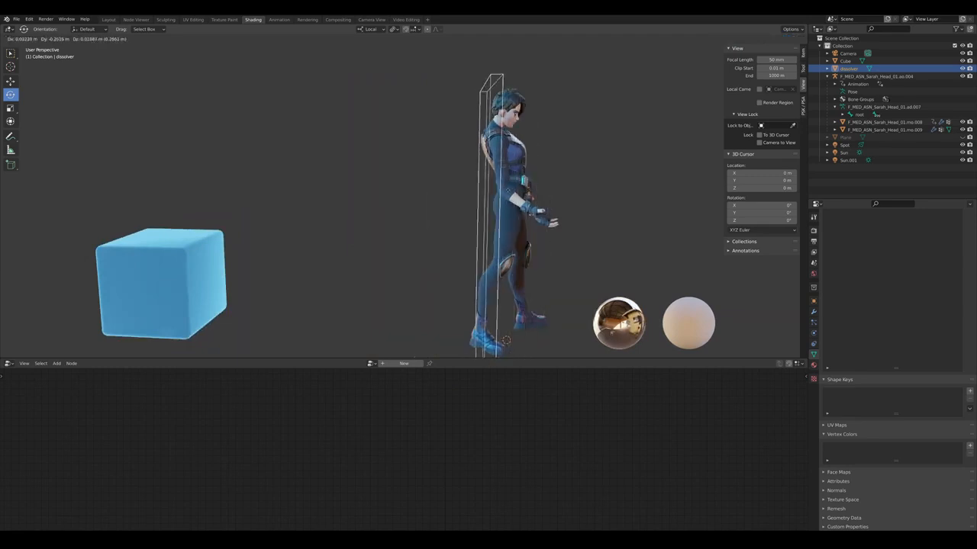
{"action": "right_click", "coordinate": [529, 194]}
{"action": "key", "text": "g"}
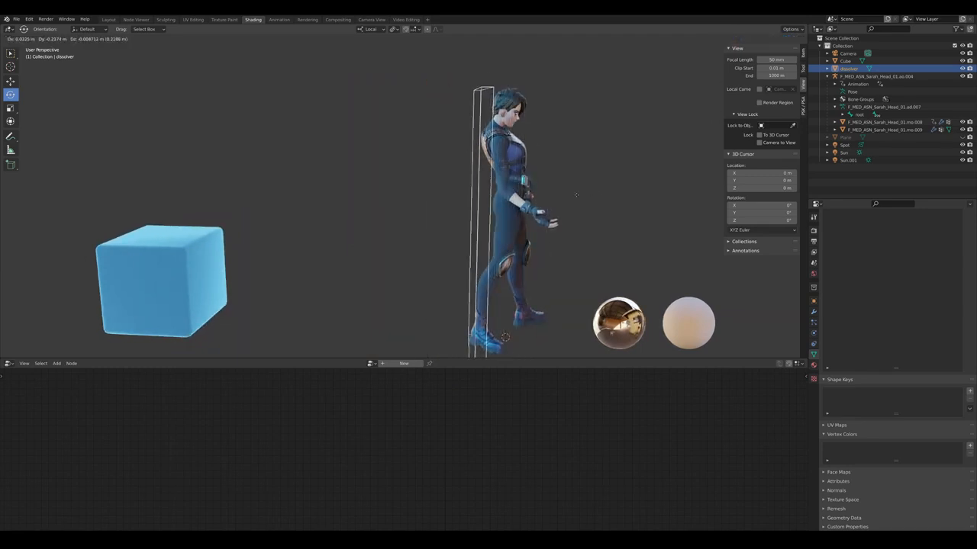
{"action": "left_click", "coordinate": [576, 194]}
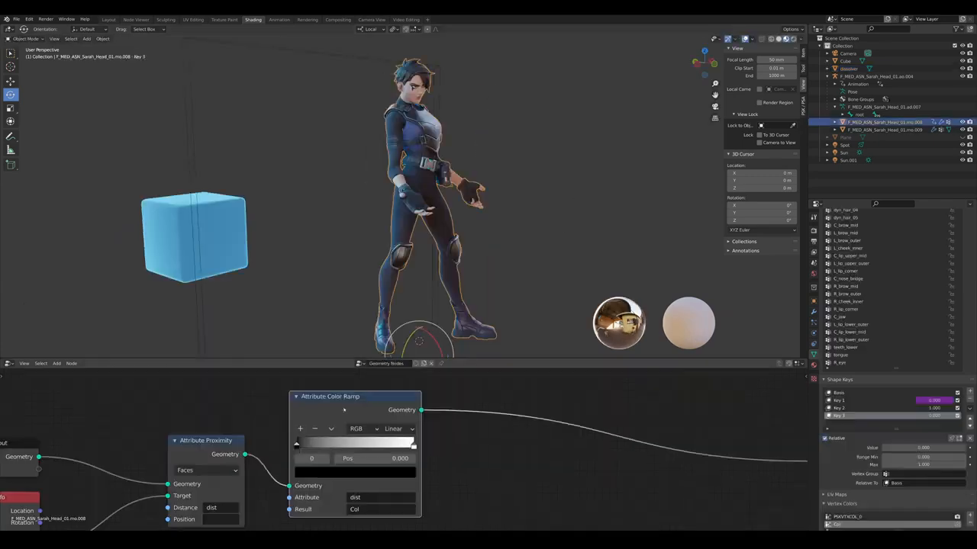
Examine the character's Attribute Proximity and Attribute Color Ramp nodes and how dist feeds the Col result
{"action": "middle_click_drag", "start_coordinate": [332, 435], "coordinate": [321, 424]}
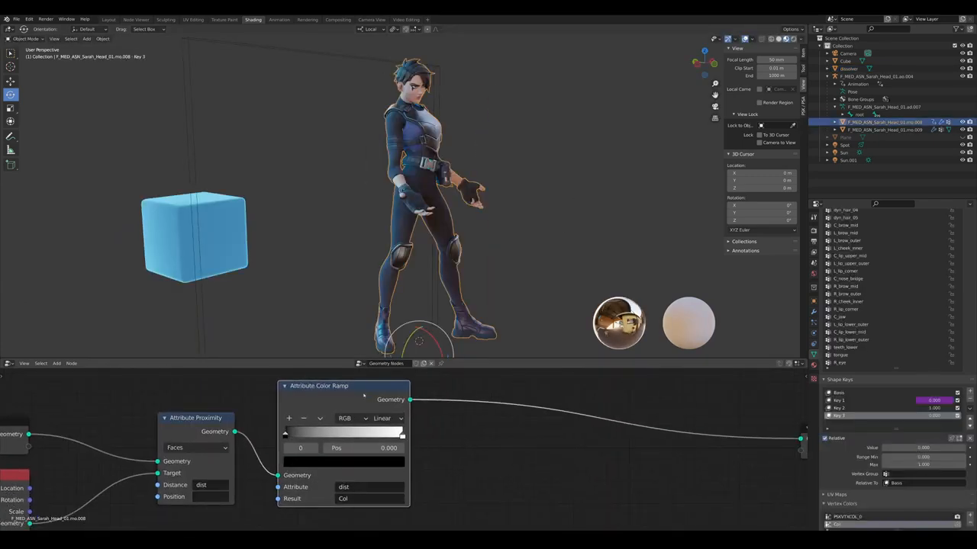
{"action": "scroll", "coordinate": [406, 404], "scroll_direction": "up", "scroll_amount": 1}
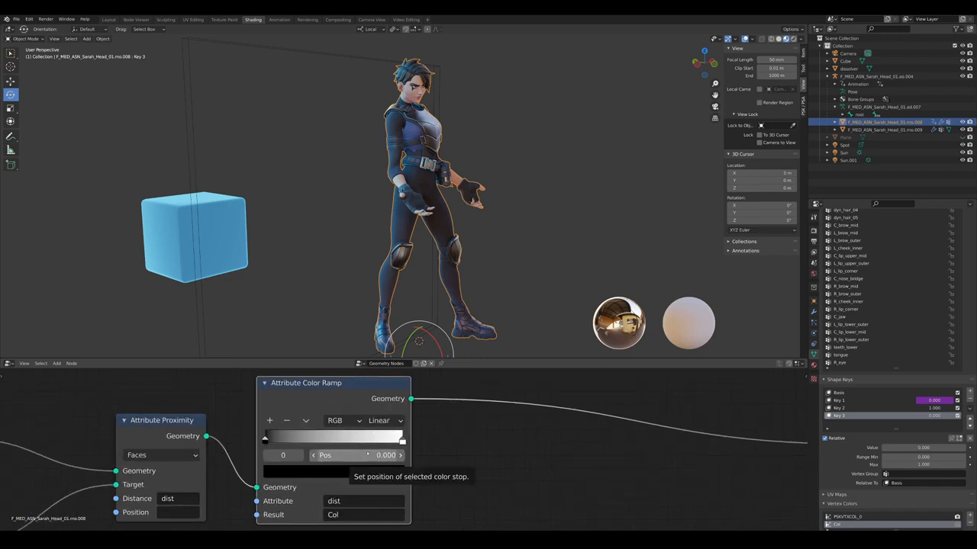
{"action": "middle_click_drag", "start_coordinate": [369, 473], "coordinate": [371, 397]}
{"action": "scroll", "coordinate": [371, 405], "scroll_direction": "up", "scroll_amount": 2}
{"action": "middle_click_drag", "start_coordinate": [312, 433], "coordinate": [340, 439]}
{"action": "scroll", "coordinate": [374, 457], "scroll_direction": "down", "scroll_amount": 3}
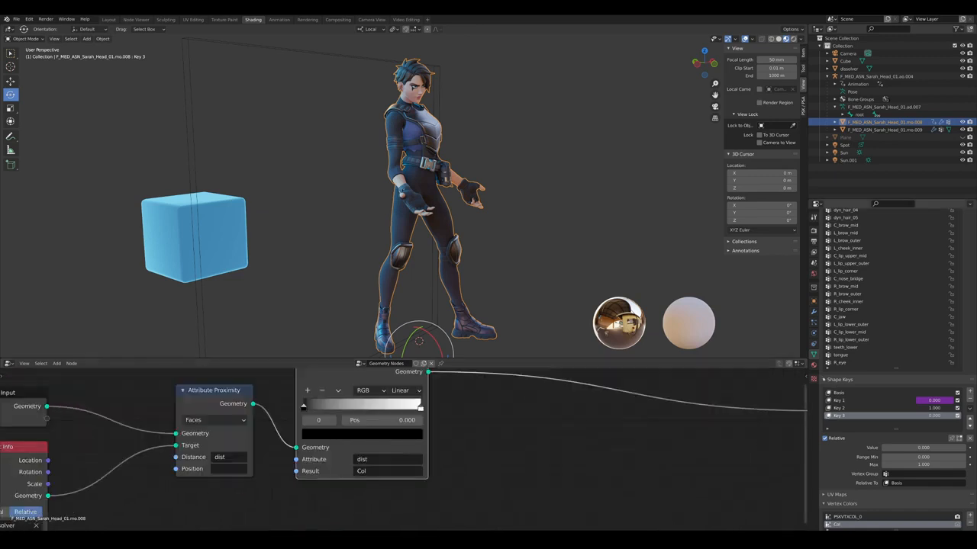
{"action": "scroll", "coordinate": [838, 456], "scroll_direction": "down", "scroll_amount": 3}
{"action": "scroll", "coordinate": [489, 305], "scroll_direction": "down", "scroll_amount": 3}
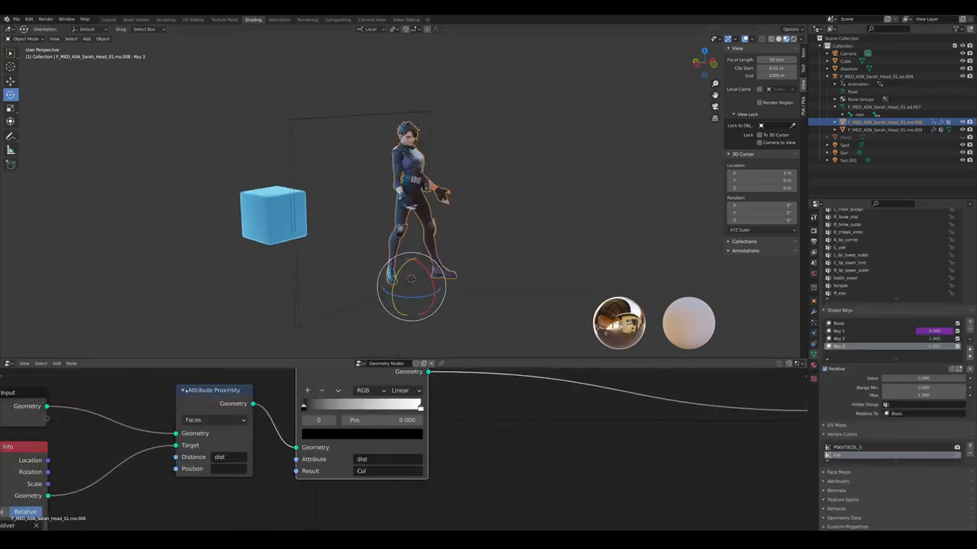
{"action": "middle_click_drag", "start_coordinate": [145, 442], "coordinate": [366, 453]}
{"action": "scroll", "coordinate": [103, 395], "scroll_direction": "down", "scroll_amount": 4}
Switch the node area to the Shader Editor and select the character's F_MED_Commando_Body_Sheath material
{"action": "left_click", "coordinate": [9, 364]}
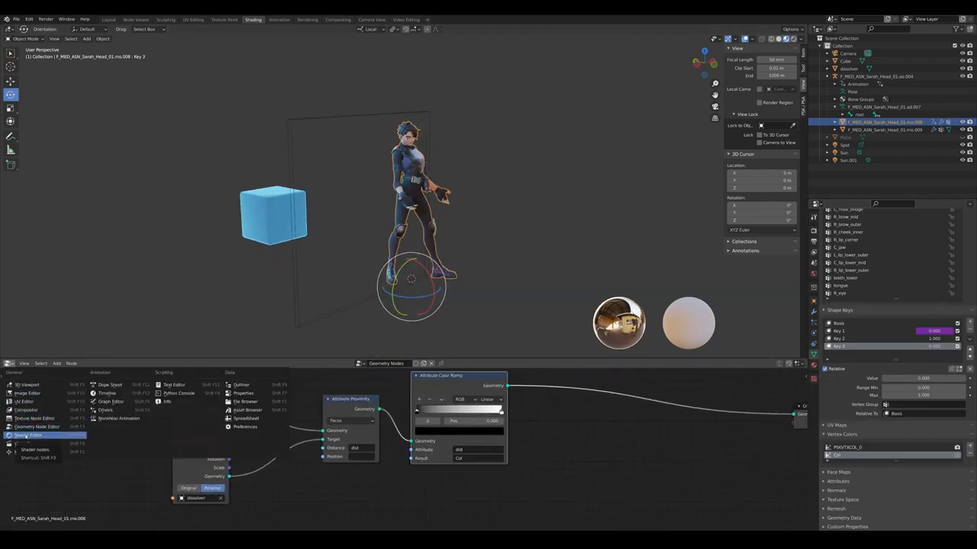
{"action": "left_click", "coordinate": [26, 436]}
{"action": "scroll", "coordinate": [431, 423], "scroll_direction": "down", "scroll_amount": 5}
{"action": "middle_click_drag", "start_coordinate": [489, 374], "coordinate": [436, 451]}
{"action": "scroll", "coordinate": [436, 451], "scroll_direction": "up", "scroll_amount": 4}
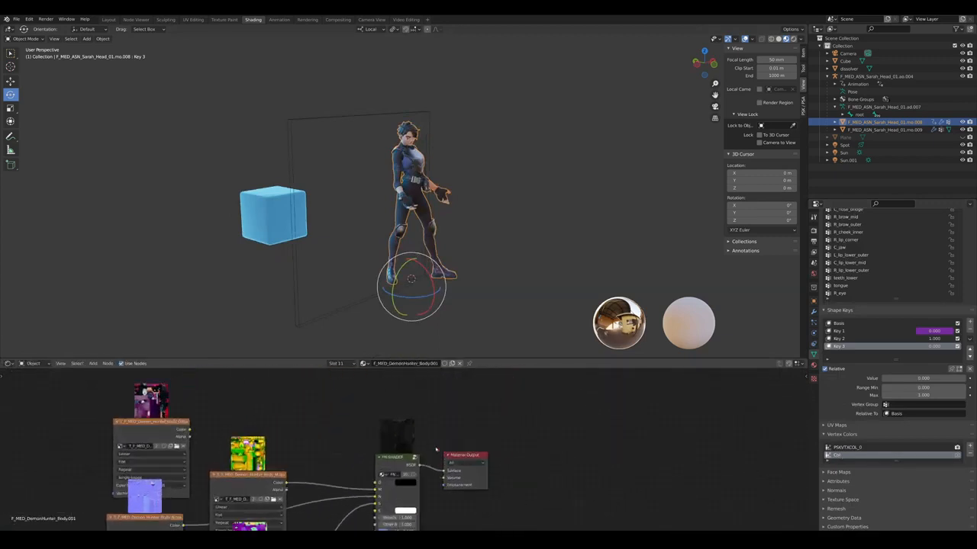
{"action": "left_click", "coordinate": [813, 378]}
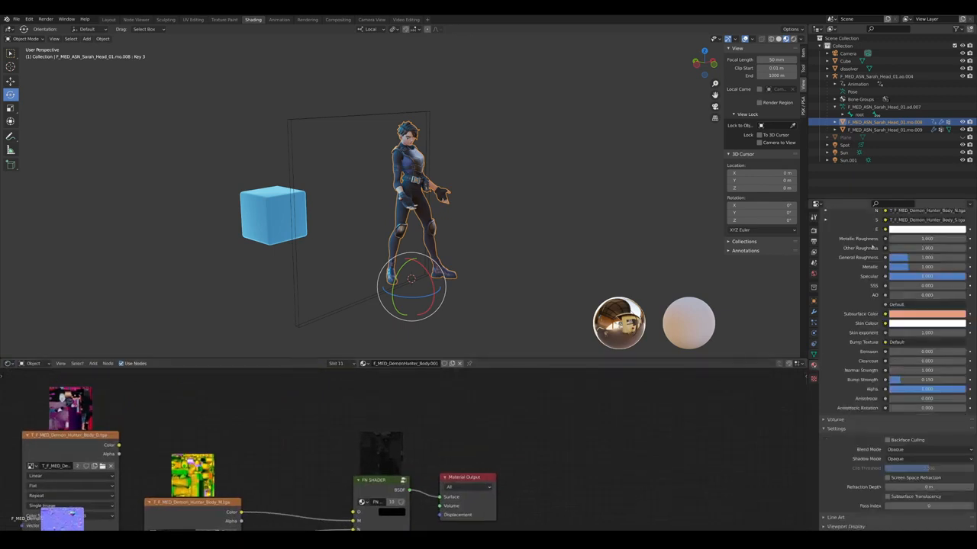
{"action": "scroll", "coordinate": [884, 273], "scroll_direction": "up", "scroll_amount": 5}
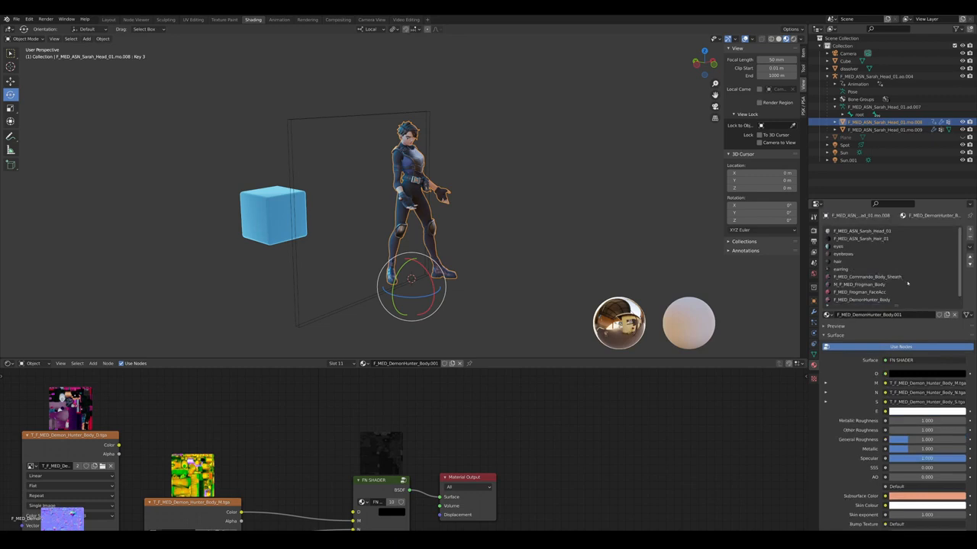
{"action": "left_click", "coordinate": [893, 277]}
Add a Vertex Color node to the F_MED_Commando_Body_Sheath material and set its layer to Col
{"action": "type", "text": "vert"}
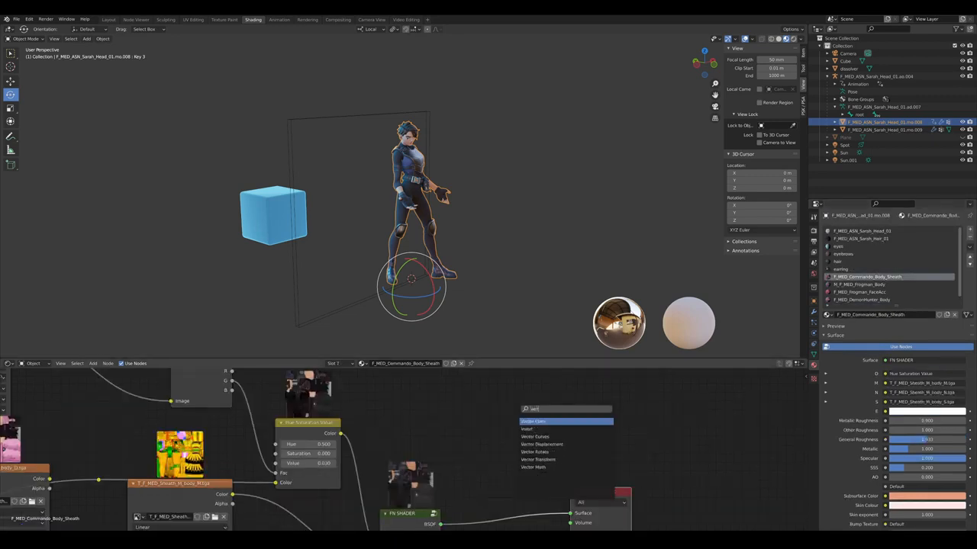
{"action": "key", "text": "Return"}
{"action": "left_click", "coordinate": [496, 407]}
{"action": "left_click", "coordinate": [522, 441]}
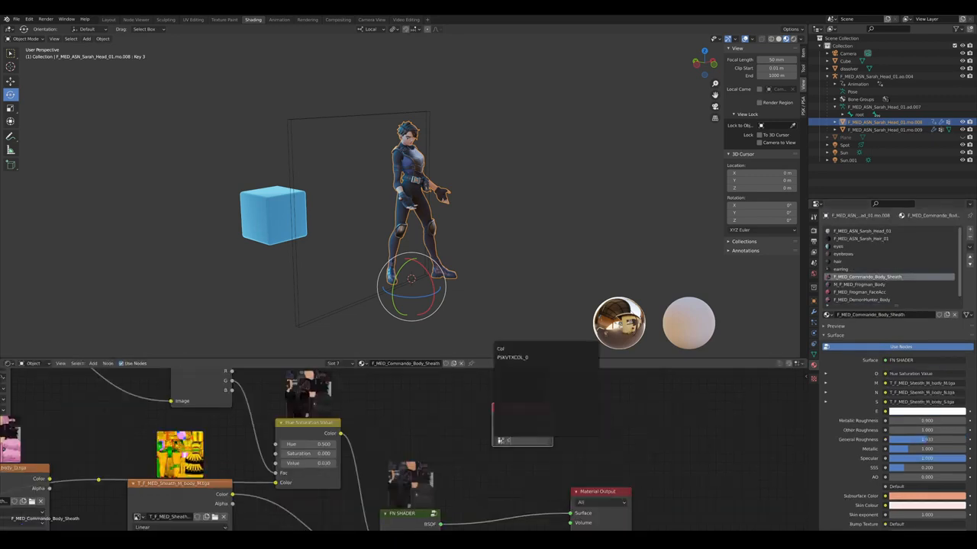
{"action": "type", "text": "Col"}
{"action": "key", "text": "Return"}
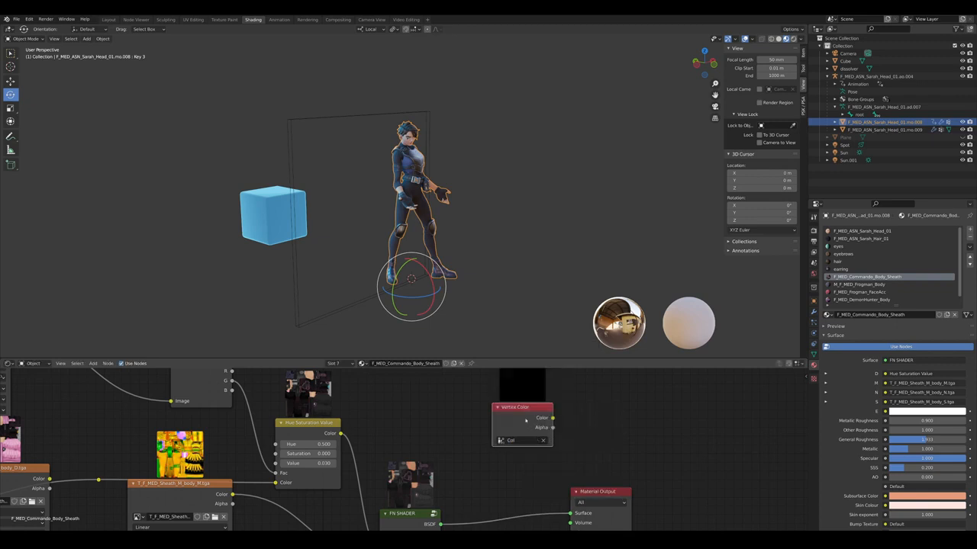
Try moving the dissolver slab near the character to test the vertex colors on the body sheath
{"action": "scroll", "coordinate": [305, 229], "scroll_direction": "up", "scroll_amount": 5}
{"action": "left_click", "coordinate": [239, 254]}
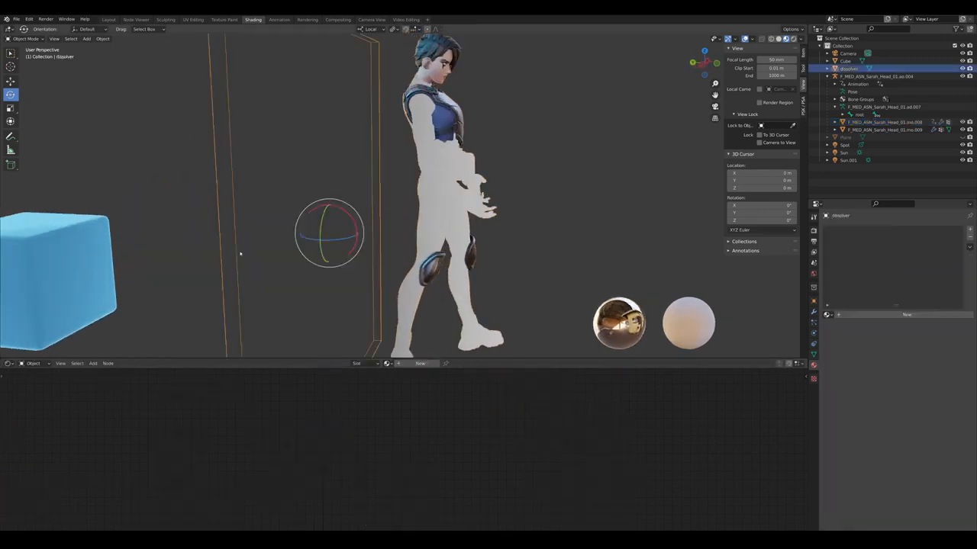
{"action": "key", "text": "g"}
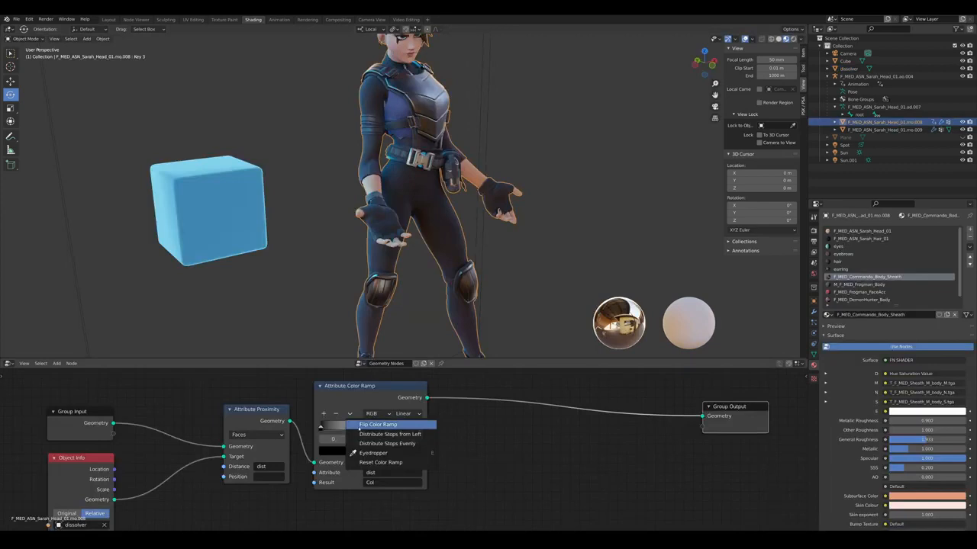
Flip the gradient of the Attribute Color Ramp in the character's geometry nodes
{"action": "left_click", "coordinate": [367, 425]}
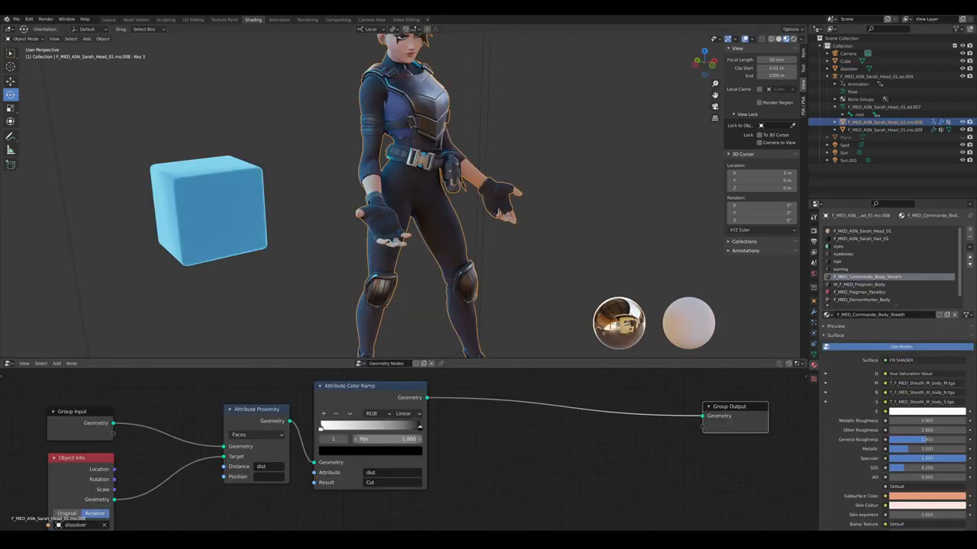
{"action": "scroll", "coordinate": [400, 453], "scroll_direction": "down", "scroll_amount": 2}
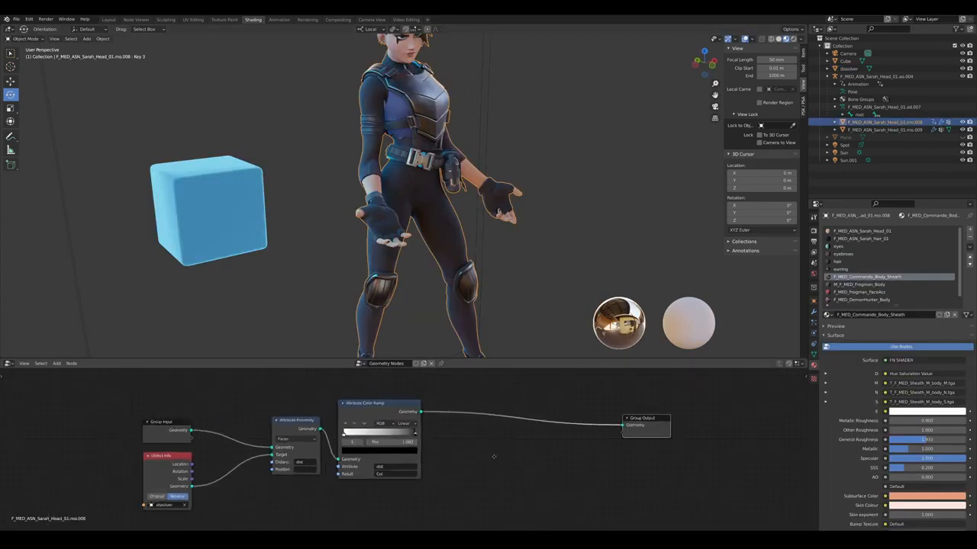
{"action": "scroll", "coordinate": [381, 175], "scroll_direction": "down", "scroll_amount": 3}
{"action": "middle_click_drag", "start_coordinate": [374, 156], "coordinate": [344, 165]}
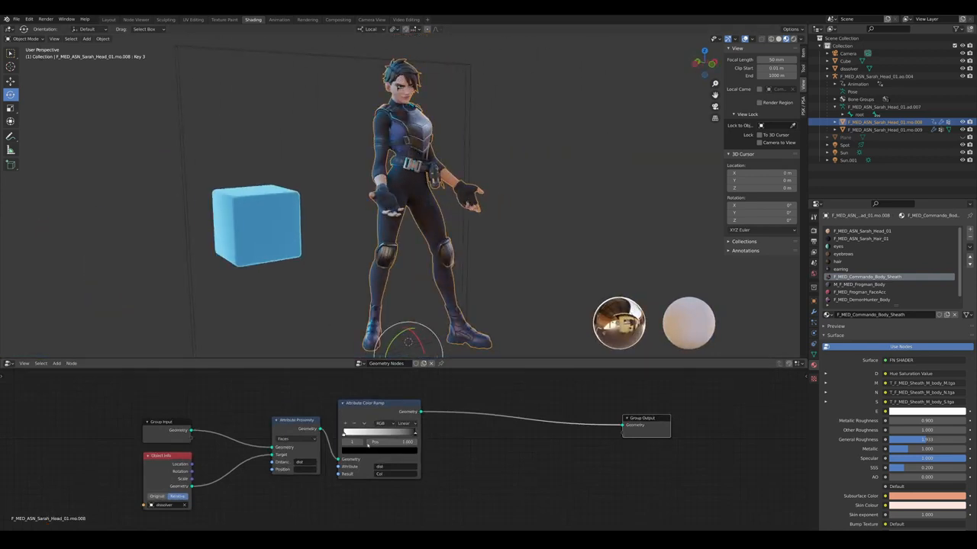
Insert a Point Distribute node between the Attribute Color Ramp and the Group Output
{"action": "scroll", "coordinate": [320, 415], "scroll_direction": "up", "scroll_amount": 3}
{"action": "scroll", "coordinate": [462, 430], "scroll_direction": "down", "scroll_amount": 2}
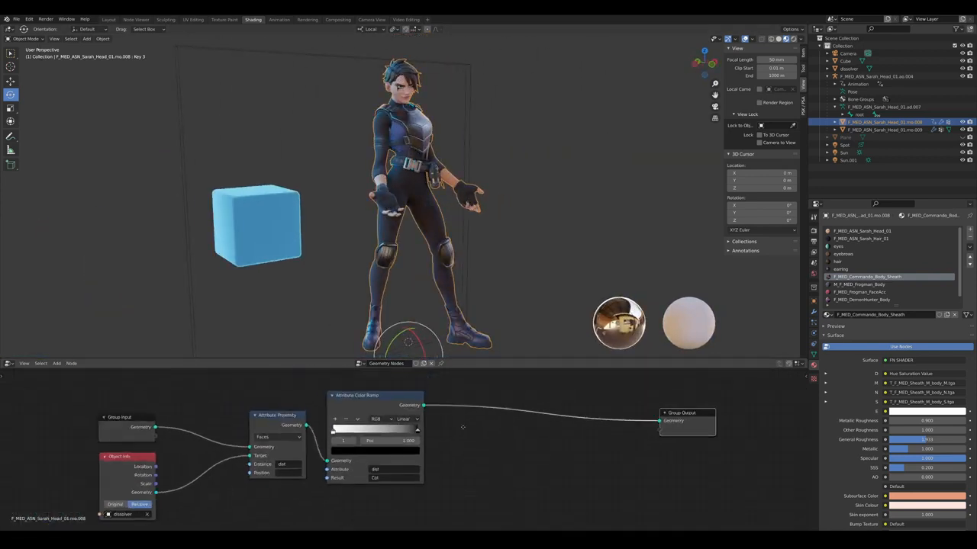
{"action": "scroll", "coordinate": [462, 428], "scroll_direction": "up", "scroll_amount": 3}
{"action": "key", "text": "shift+a"}
{"action": "left_click", "coordinate": [490, 406]}
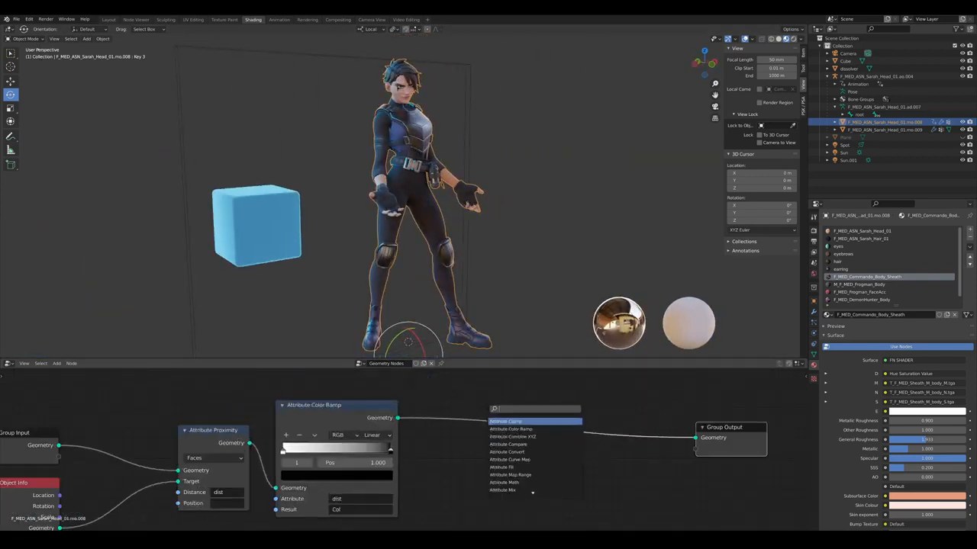
{"action": "type", "text": "sca"}
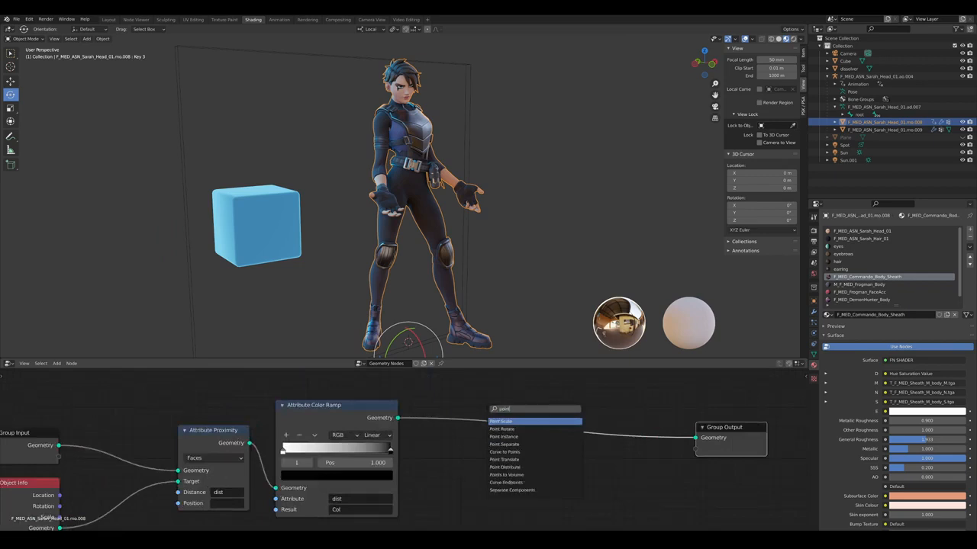
{"action": "type", "text": " dis"}
{"action": "key", "text": "Return"}
{"action": "left_click", "coordinate": [489, 415]}
{"action": "scroll", "coordinate": [527, 438], "scroll_direction": "down", "scroll_amount": 6}
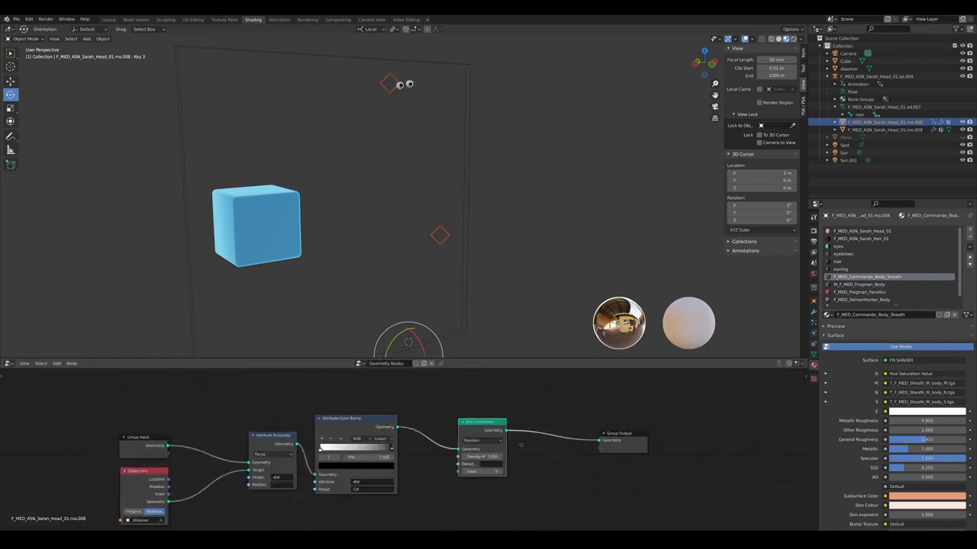
Insert a Join Geometry node after Point Distribute and connect the Group Input geometry to it as well
{"action": "scroll", "coordinate": [523, 427], "scroll_direction": "up", "scroll_amount": 4}
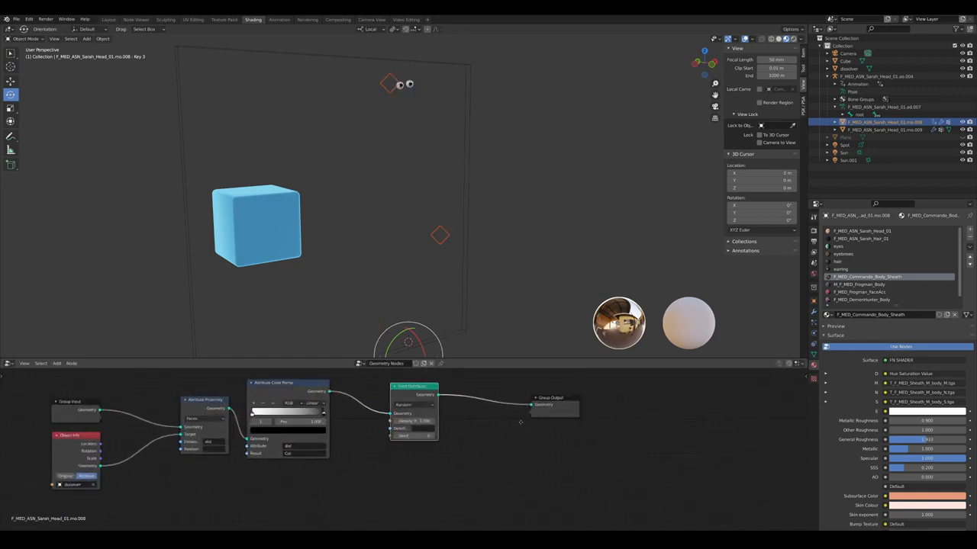
{"action": "middle_click_drag", "start_coordinate": [518, 423], "coordinate": [523, 421]}
{"action": "key", "text": "shift+a"}
{"action": "left_click", "coordinate": [496, 409]}
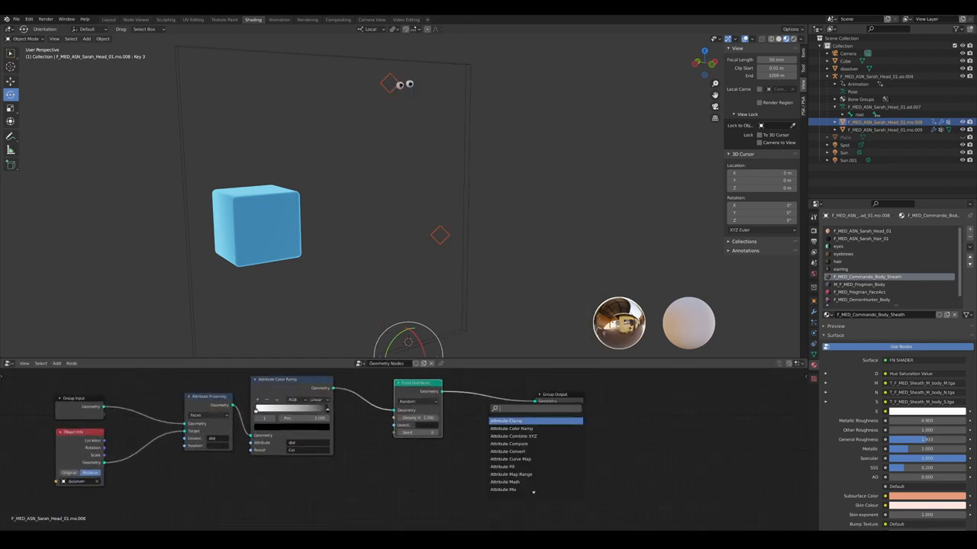
{"action": "key", "text": "Return"}
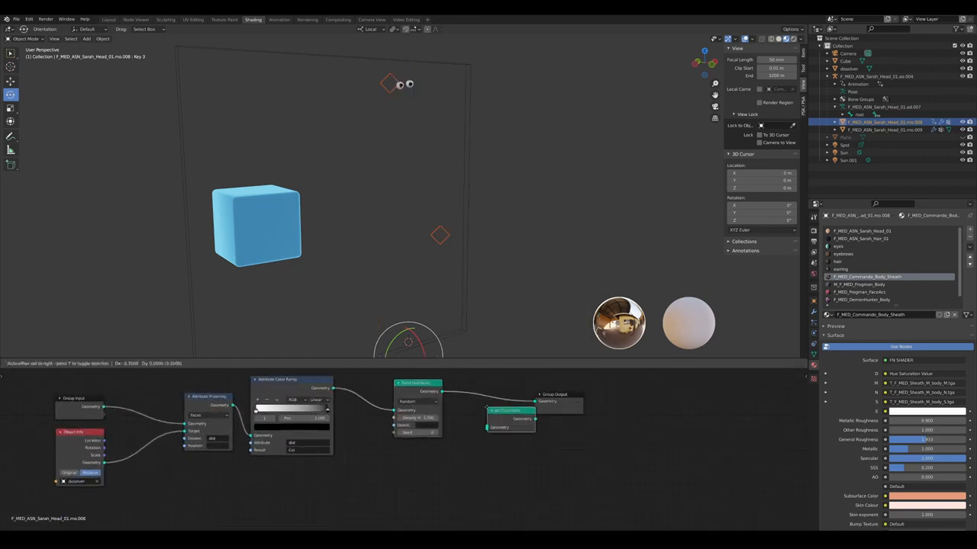
{"action": "left_click", "coordinate": [486, 408]}
{"action": "key", "text": "Home"}
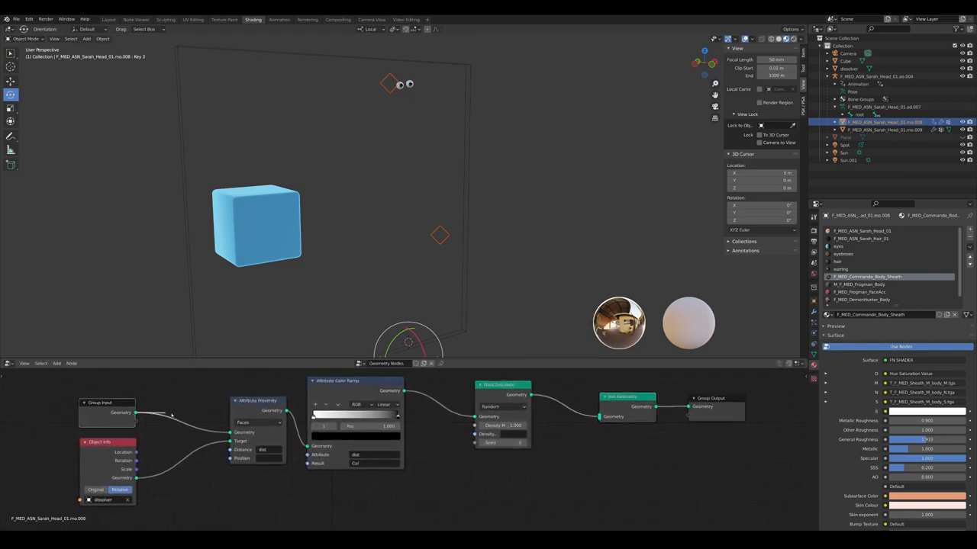
{"action": "left_click_drag", "start_coordinate": [171, 416], "coordinate": [600, 417]}
Set Point Distribute's density attribute to Col and move the dissolver slab to test it
{"action": "scroll", "coordinate": [503, 160], "scroll_direction": "up", "scroll_amount": 2}
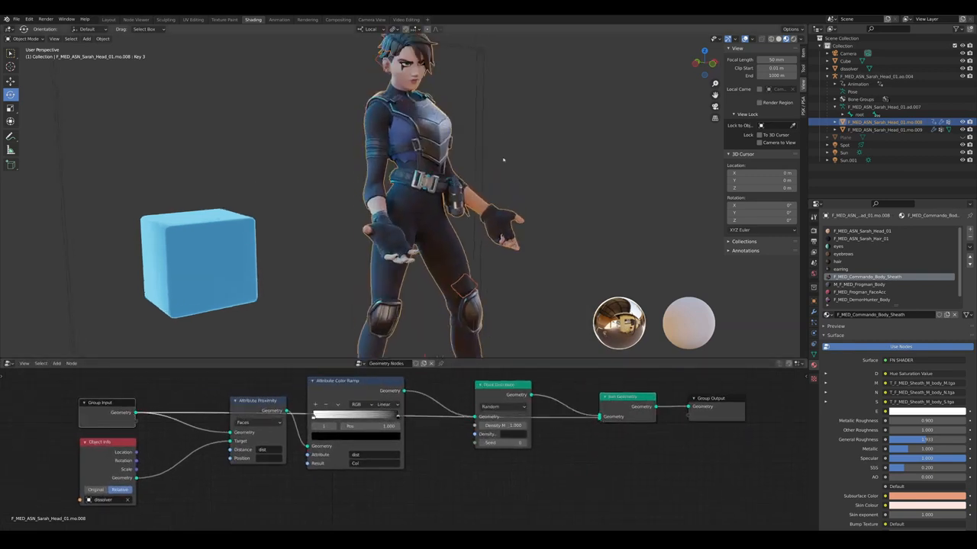
{"action": "middle_click_drag", "start_coordinate": [504, 160], "coordinate": [504, 200], "text": "shift"}
{"action": "scroll", "coordinate": [503, 200], "scroll_direction": "up", "scroll_amount": 2}
{"action": "middle_click_drag", "start_coordinate": [504, 200], "coordinate": [471, 244]}
{"action": "scroll", "coordinate": [473, 194], "scroll_direction": "down", "scroll_amount": 4}
{"action": "middle_click_drag", "start_coordinate": [471, 244], "coordinate": [468, 189], "text": "shift"}
{"action": "left_click_drag", "start_coordinate": [501, 387], "coordinate": [493, 355]}
{"action": "scroll", "coordinate": [488, 408], "scroll_direction": "down", "scroll_amount": 1}
{"action": "middle_click_drag", "start_coordinate": [488, 408], "coordinate": [486, 450]}
{"action": "scroll", "coordinate": [503, 446], "scroll_direction": "up", "scroll_amount": 5}
{"action": "left_click", "coordinate": [477, 430]}
{"action": "type", "text": "Col"}
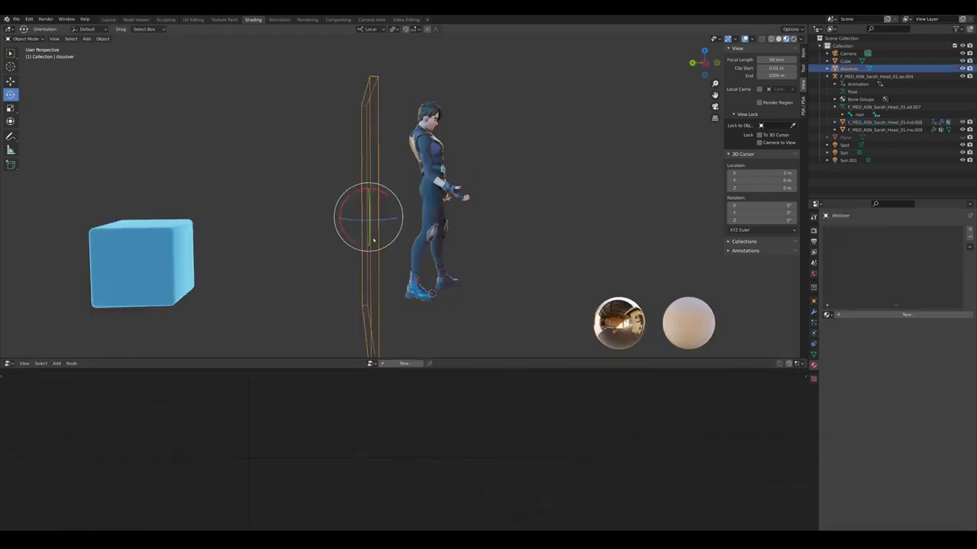
{"action": "middle_click_drag", "start_coordinate": [450, 242], "coordinate": [471, 243]}
{"action": "key", "text": "g"}
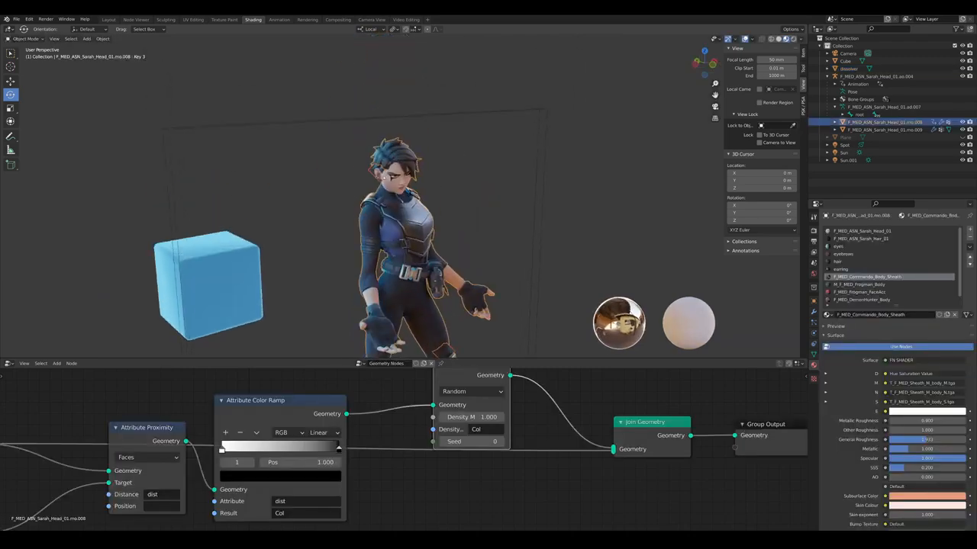
Set Point Distribute's maximum density to 200
{"action": "middle_click_drag", "start_coordinate": [384, 177], "coordinate": [424, 174]}
{"action": "middle_click_drag", "start_coordinate": [476, 427], "coordinate": [456, 436]}
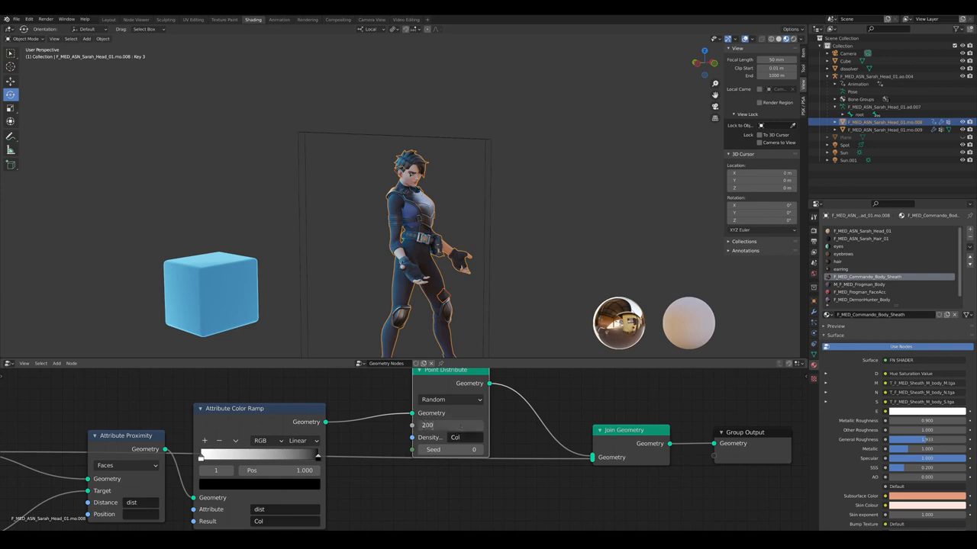
{"action": "key", "text": "Return"}
{"action": "middle_click_drag", "start_coordinate": [460, 426], "coordinate": [422, 443]}
{"action": "scroll", "coordinate": [422, 444], "scroll_direction": "down", "scroll_amount": 6}
{"action": "scroll", "coordinate": [519, 405], "scroll_direction": "up", "scroll_amount": 2}
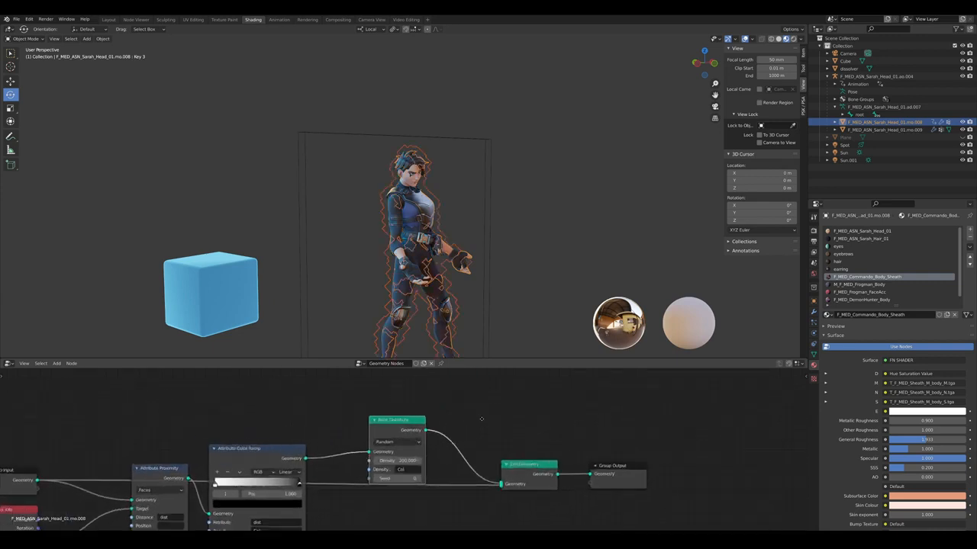
{"action": "middle_click_drag", "start_coordinate": [522, 415], "coordinate": [486, 426]}
{"action": "key", "text": "shift+a"}
{"action": "key", "text": "Down"}
{"action": "key", "text": "Down"}
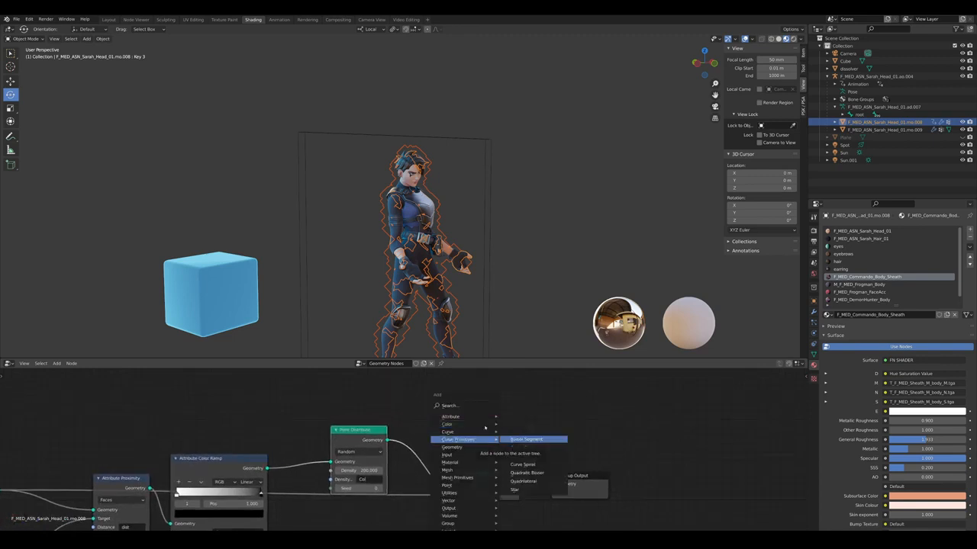
{"action": "key", "text": "s"}
{"action": "key", "text": "Escape"}
Insert a Point Instance node between Point Distribute and Join Geometry and pick the blue Cube as its object
{"action": "key", "text": "shift+a"}
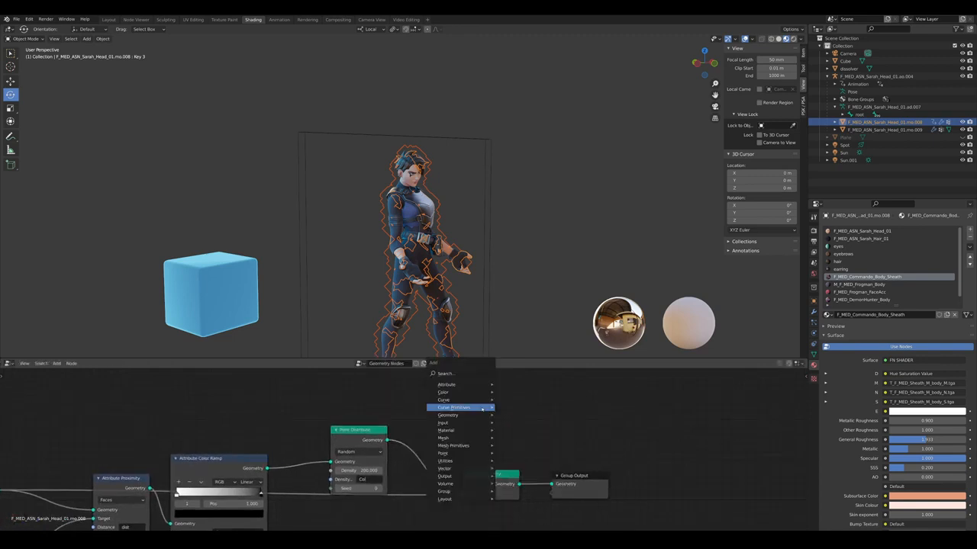
{"action": "type", "text": "poi"}
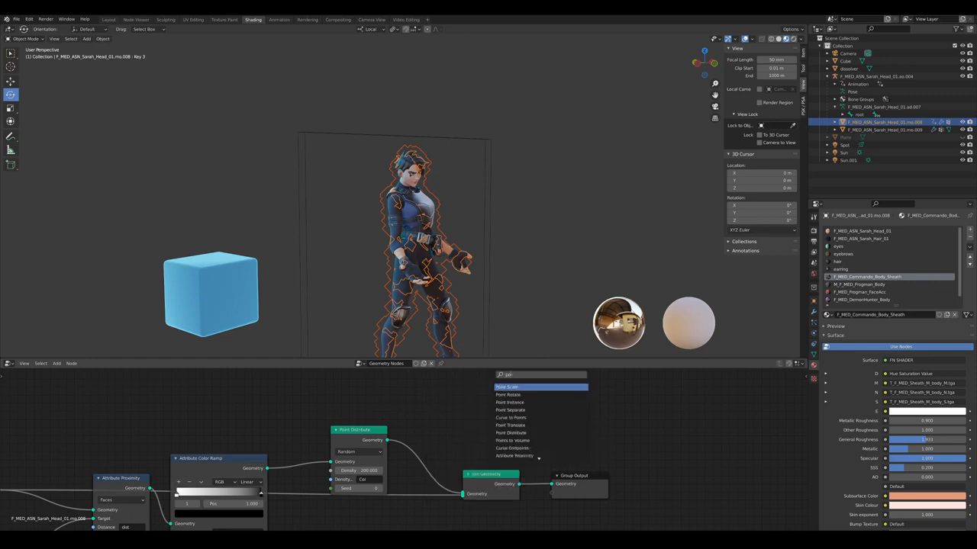
{"action": "type", "text": "nt d"}
{"action": "key", "text": "Down"}
{"action": "key", "text": "Return"}
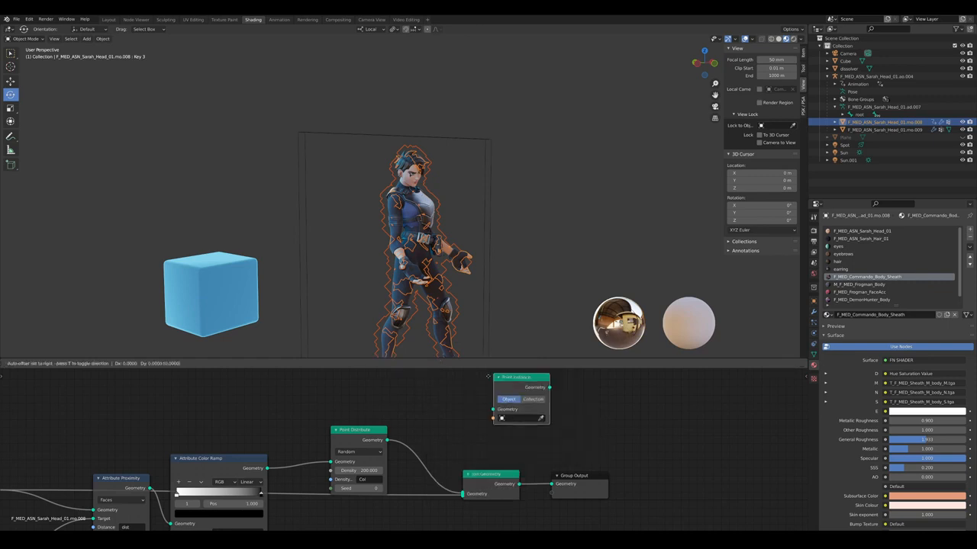
{"action": "left_click", "coordinate": [424, 486]}
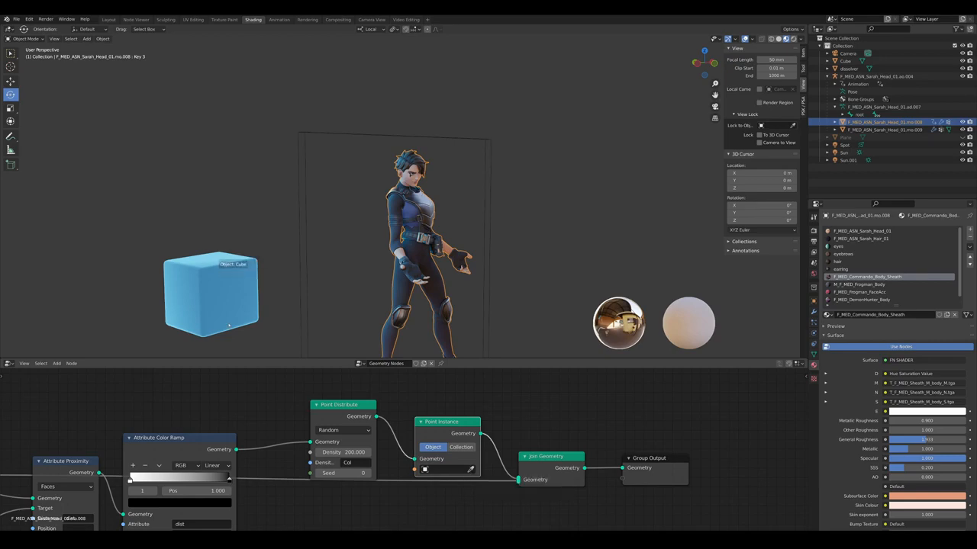
{"action": "left_click", "coordinate": [229, 326]}
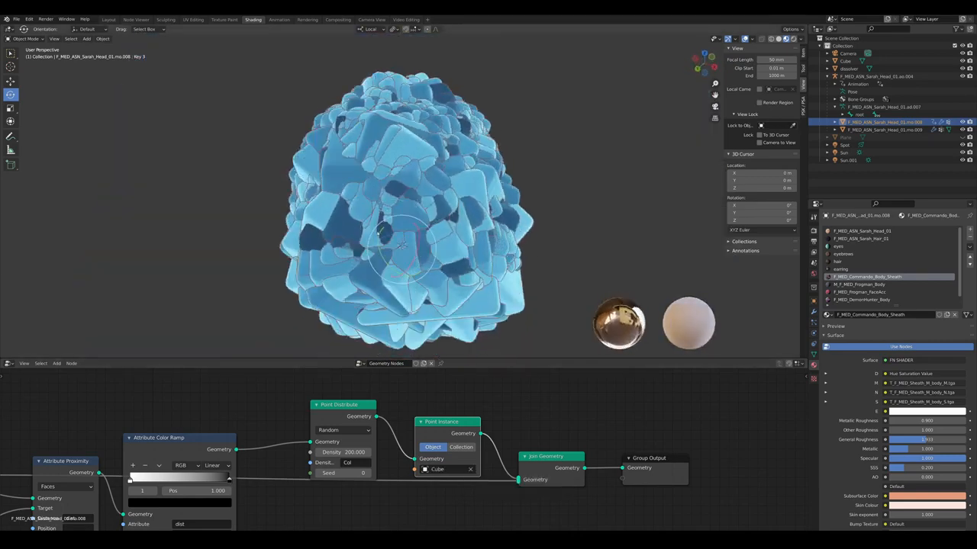
Move the dissolver slab relative to the character to test how the cube instances respond
{"action": "middle_click_drag", "start_coordinate": [579, 191], "coordinate": [669, 126]}
{"action": "scroll", "coordinate": [669, 127], "scroll_direction": "down", "scroll_amount": 2}
{"action": "scroll", "coordinate": [669, 126], "scroll_direction": "up", "scroll_amount": 1}
{"action": "left_click", "coordinate": [857, 70]}
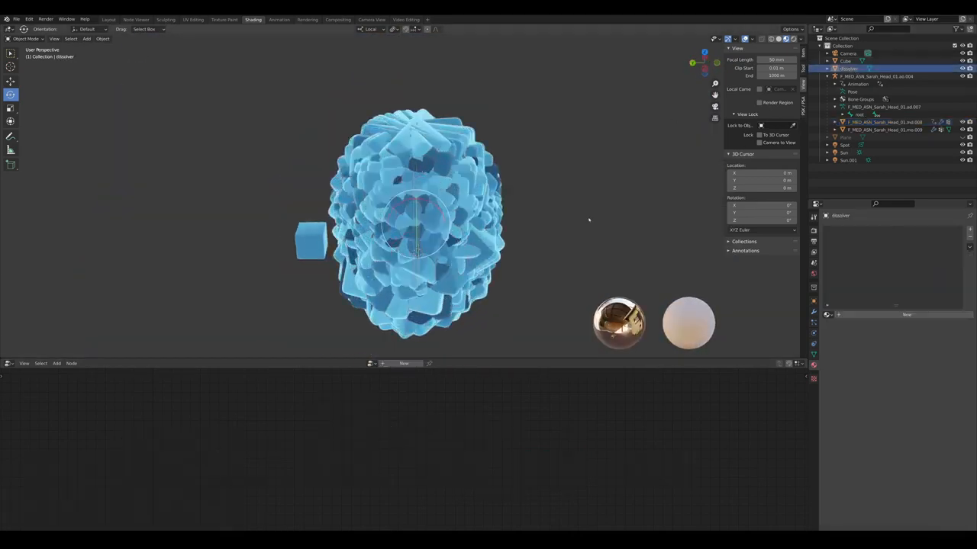
{"action": "key", "text": "g"}
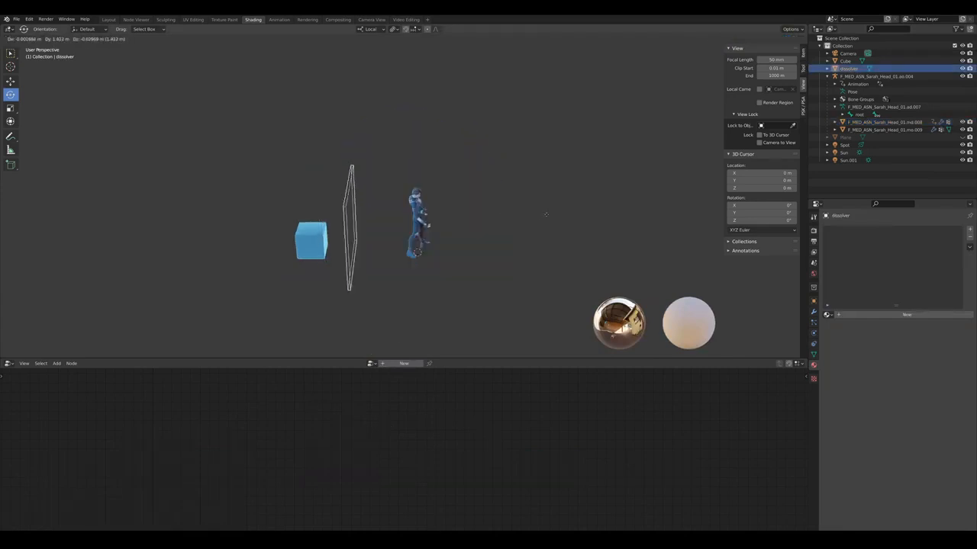
{"action": "left_click", "coordinate": [631, 217]}
{"action": "scroll", "coordinate": [595, 210], "scroll_direction": "up", "scroll_amount": 4}
{"action": "middle_click_drag", "start_coordinate": [565, 202], "coordinate": [523, 221]}
Reselect the character and spread out Point Instance, Join Geometry and Group Output to free space after Point Distribute
{"action": "left_click", "coordinate": [418, 222]}
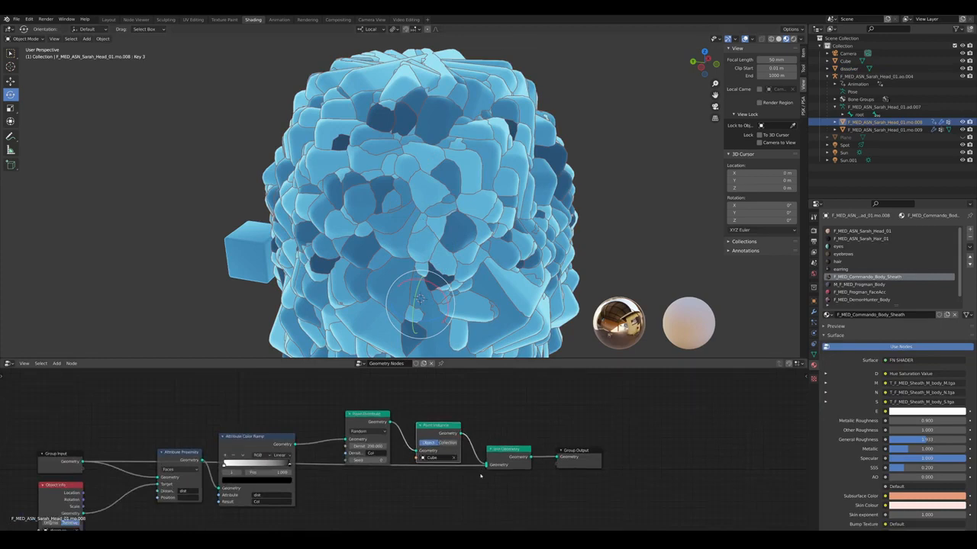
{"action": "scroll", "coordinate": [389, 452], "scroll_direction": "up", "scroll_amount": 7}
{"action": "scroll", "coordinate": [389, 458], "scroll_direction": "down", "scroll_amount": 4}
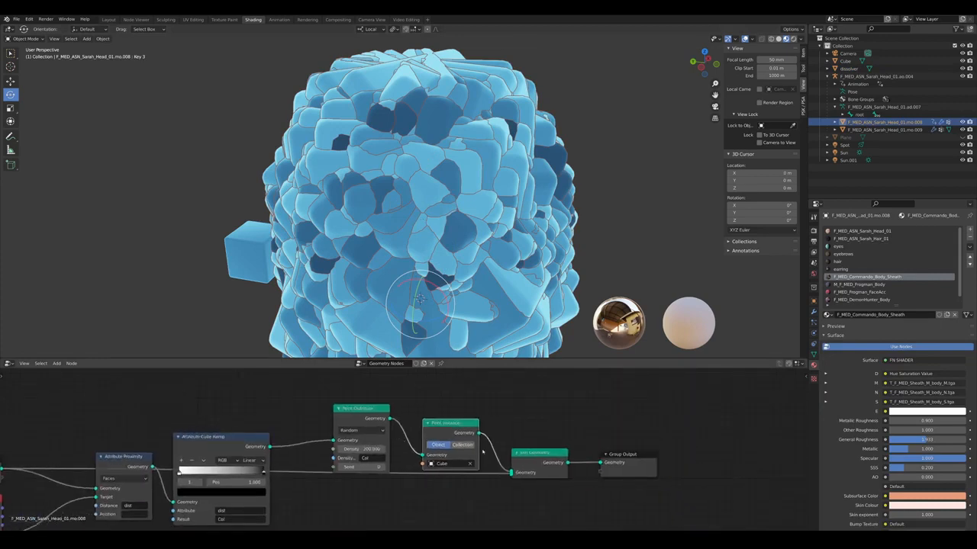
{"action": "left_click_drag", "start_coordinate": [624, 456], "coordinate": [727, 454]}
{"action": "left_click_drag", "start_coordinate": [519, 453], "coordinate": [626, 490]}
{"action": "left_click", "coordinate": [624, 490]}
{"action": "left_click_drag", "start_coordinate": [450, 423], "coordinate": [601, 428]}
{"action": "left_click_drag", "start_coordinate": [364, 409], "coordinate": [354, 409]}
Insert an Attribute Randomize node between Point Distribute and Point Instance
{"action": "middle_click_drag", "start_coordinate": [428, 401], "coordinate": [430, 407]}
{"action": "key", "text": "shift+a"}
{"action": "left_click", "coordinate": [435, 409]}
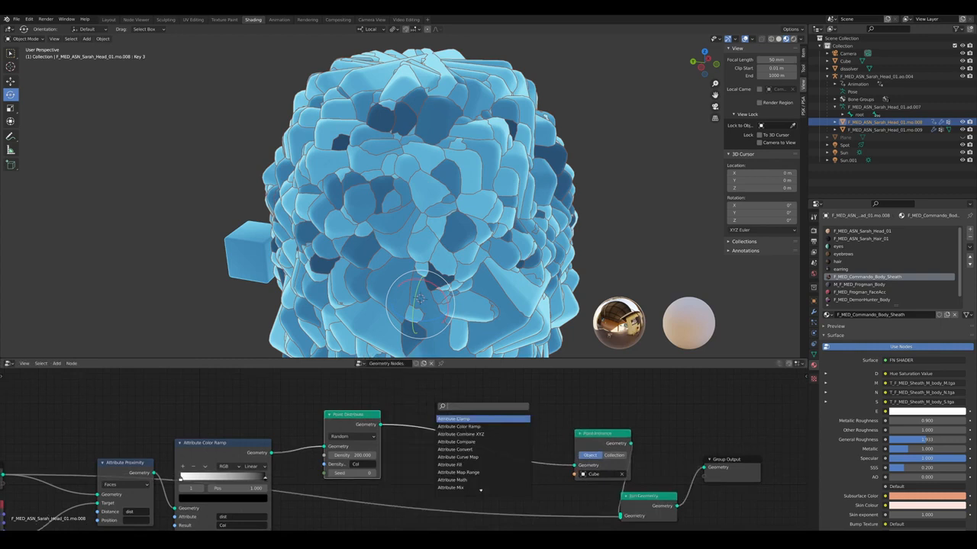
{"action": "type", "text": "rand"}
{"action": "key", "text": "Down"}
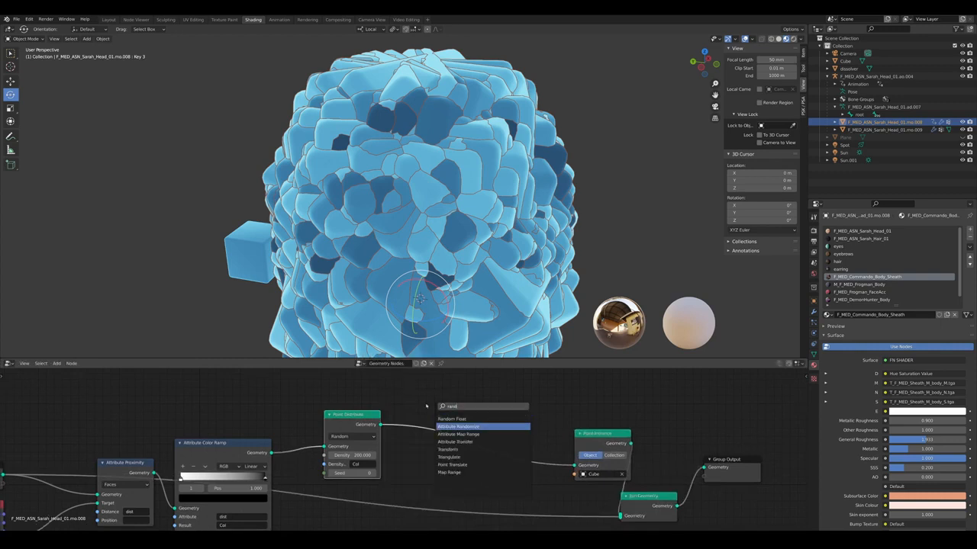
{"action": "key", "text": "Return"}
{"action": "left_click", "coordinate": [428, 407]}
Set the Attribute Randomize node's attribute to scale
{"action": "scroll", "coordinate": [478, 441], "scroll_direction": "up", "scroll_amount": 1}
{"action": "scroll", "coordinate": [510, 475], "scroll_direction": "up", "scroll_amount": 1}
{"action": "left_click", "coordinate": [420, 444]}
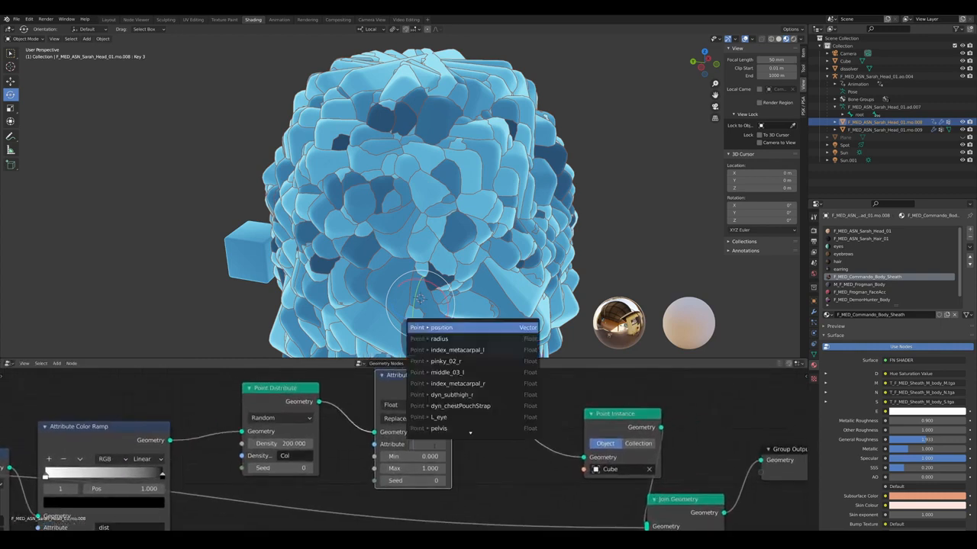
{"action": "type", "text": "scale"}
{"action": "key", "text": "Return"}
{"action": "scroll", "coordinate": [457, 451], "scroll_direction": "down", "scroll_amount": 1}
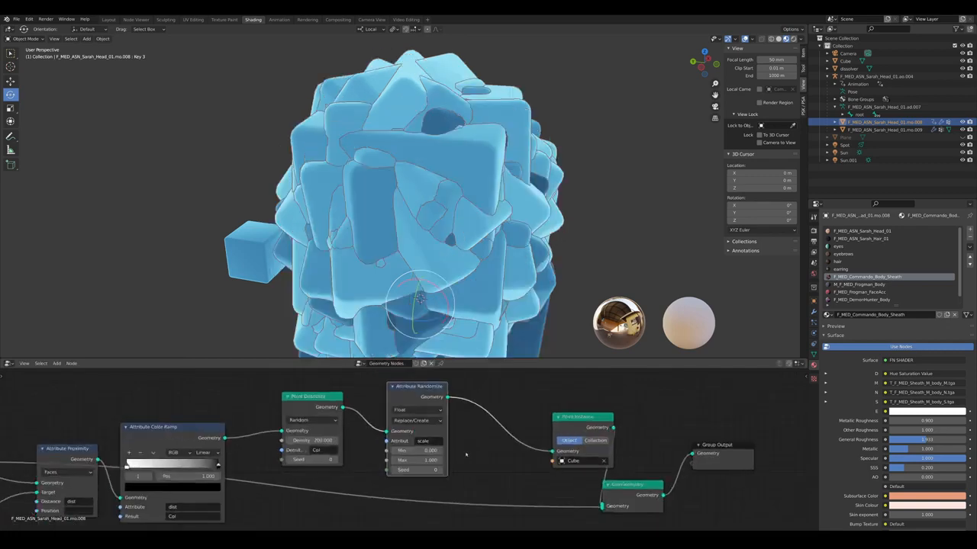
Set the Attribute Randomize node's maximum scale to 0.03
{"action": "scroll", "coordinate": [453, 456], "scroll_direction": "up", "scroll_amount": 1}
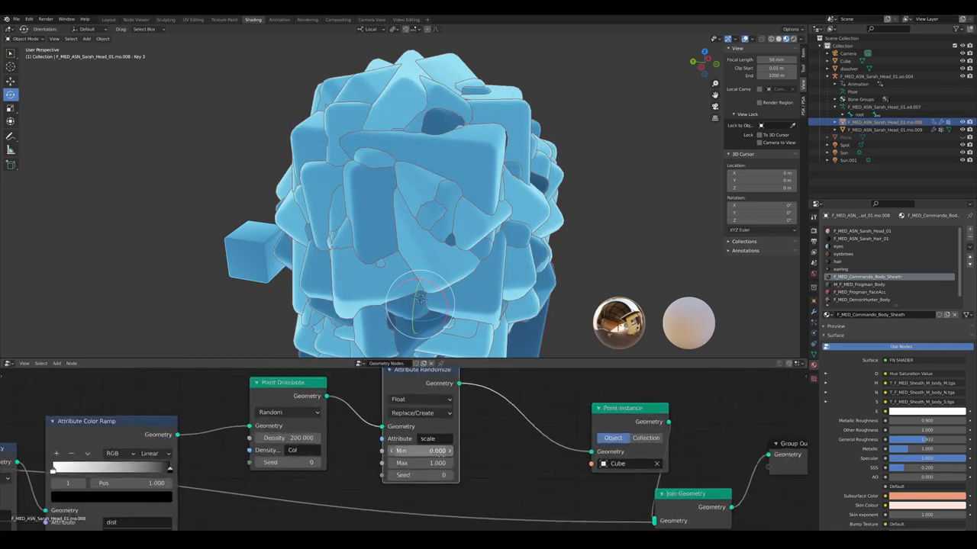
{"action": "left_click_drag", "start_coordinate": [437, 463], "coordinate": [400, 463]}
{"action": "scroll", "coordinate": [450, 457], "scroll_direction": "up", "scroll_amount": 2}
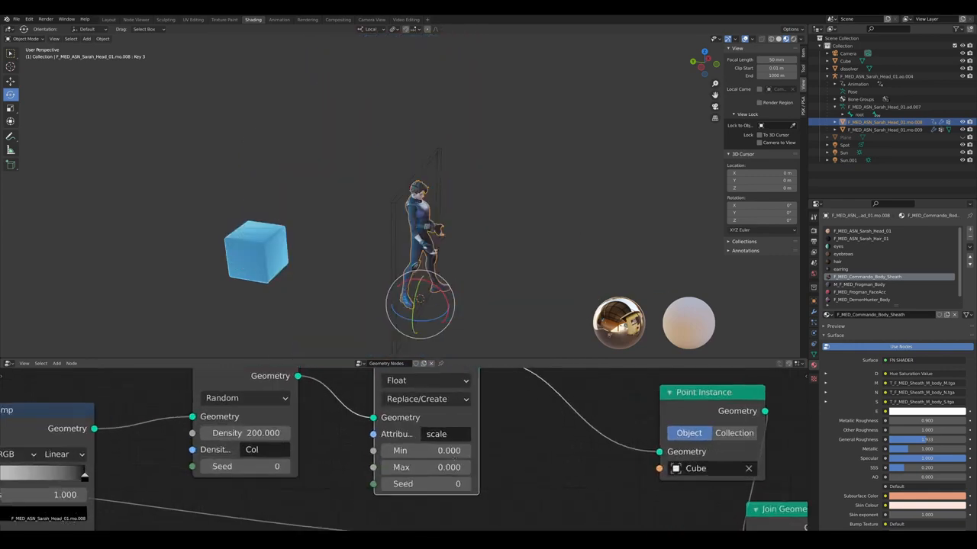
{"action": "left_click", "coordinate": [425, 465]}
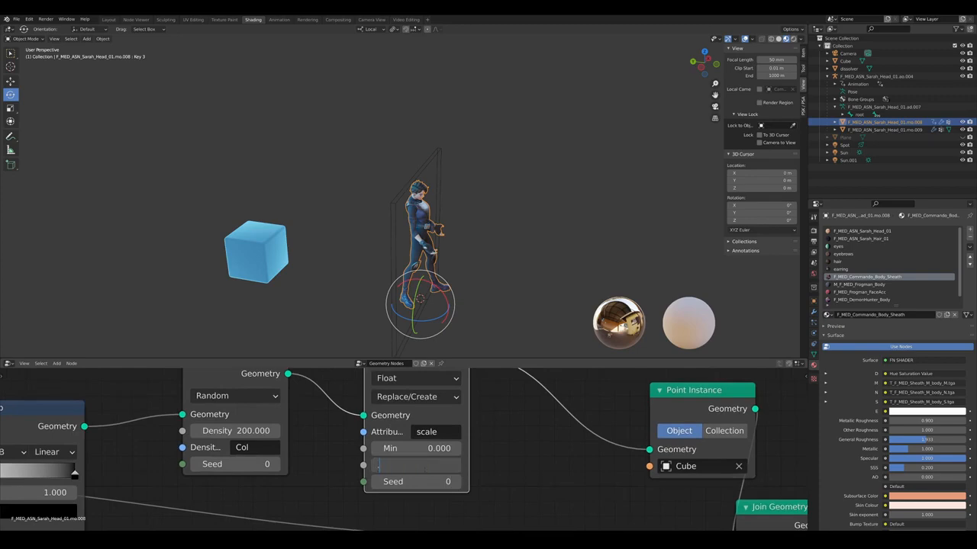
{"action": "key", "text": "Return"}
{"action": "scroll", "coordinate": [425, 221], "scroll_direction": "up", "scroll_amount": 8}
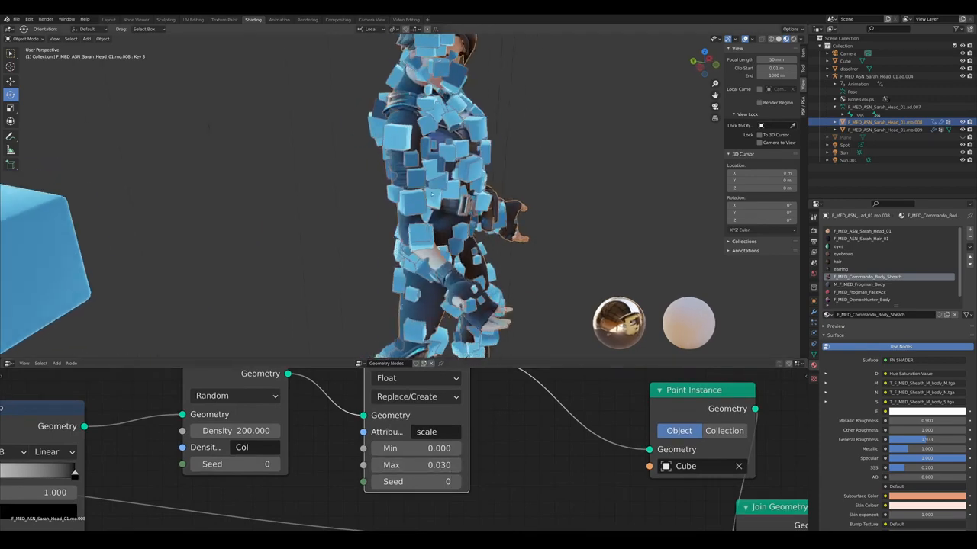
Set the Attribute Randomize node's minimum scale to 0.005
{"action": "middle_click_drag", "start_coordinate": [442, 183], "coordinate": [328, 231], "text": "shift"}
{"action": "left_click", "coordinate": [402, 243]}
{"action": "key", "text": "g"}
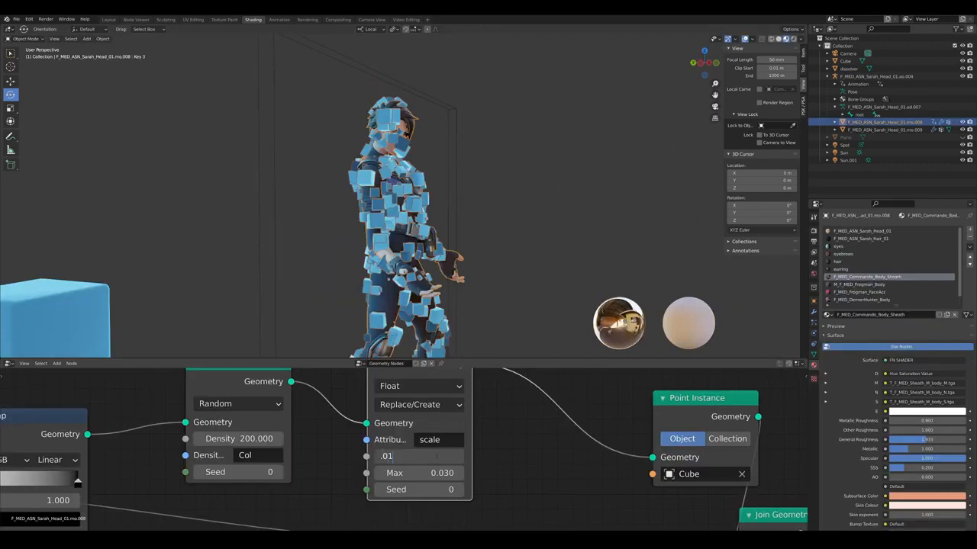
{"action": "key", "text": "Return"}
{"action": "left_click", "coordinate": [435, 456]}
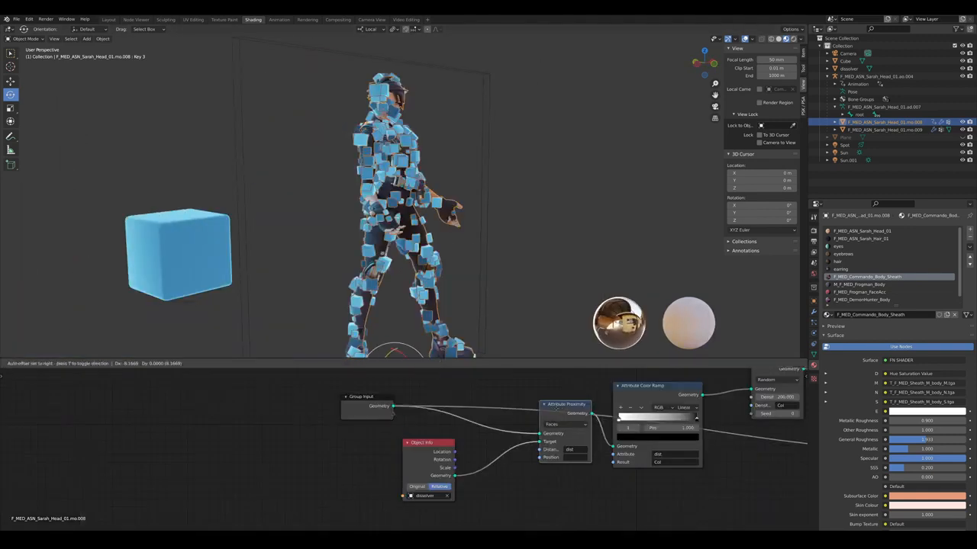
Shift the Attribute Proximity and Attribute Color Ramp nodes back to open space before Point Distribute
{"action": "left_click_drag", "start_coordinate": [547, 423], "coordinate": [486, 438]}
{"action": "middle_click_drag", "start_coordinate": [659, 402], "coordinate": [512, 420]}
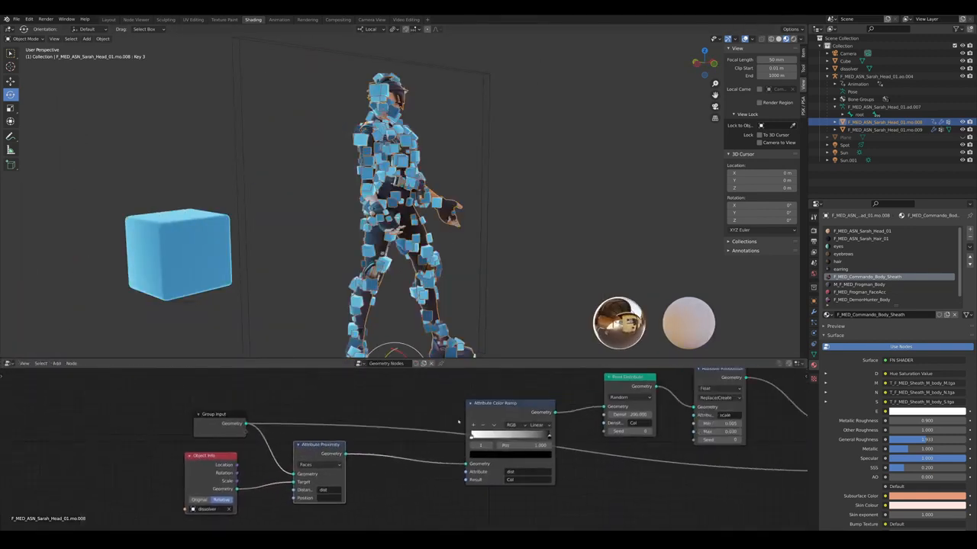
{"action": "left_click_drag", "start_coordinate": [512, 420], "coordinate": [419, 410]}
{"action": "middle_click_drag", "start_coordinate": [419, 411], "coordinate": [356, 424]}
{"action": "scroll", "coordinate": [356, 425], "scroll_direction": "up", "scroll_amount": 2}
Duplicate the Attribute Color Ramp, insert the copy before Point Distribute, and set its result attribute to bos
{"action": "key", "text": "shift+d"}
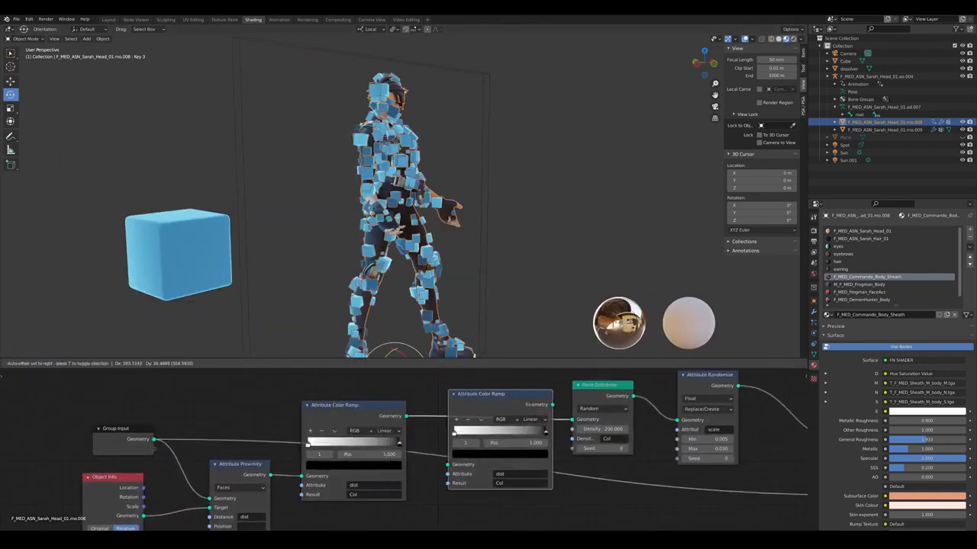
{"action": "left_click", "coordinate": [496, 414]}
{"action": "middle_click_drag", "start_coordinate": [514, 482], "coordinate": [456, 469]}
{"action": "scroll", "coordinate": [459, 443], "scroll_direction": "up", "scroll_amount": 4}
{"action": "left_click", "coordinate": [456, 471]}
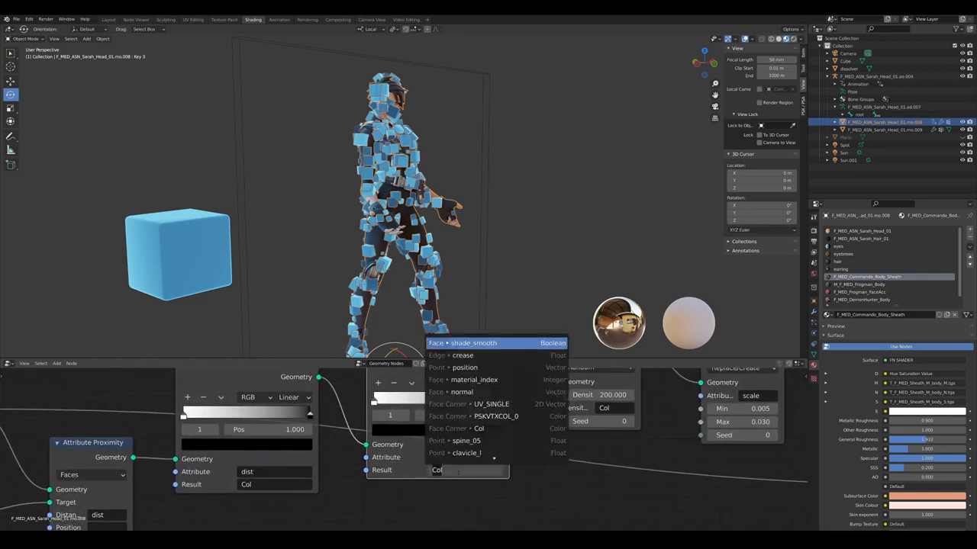
{"action": "type", "text": "bos"}
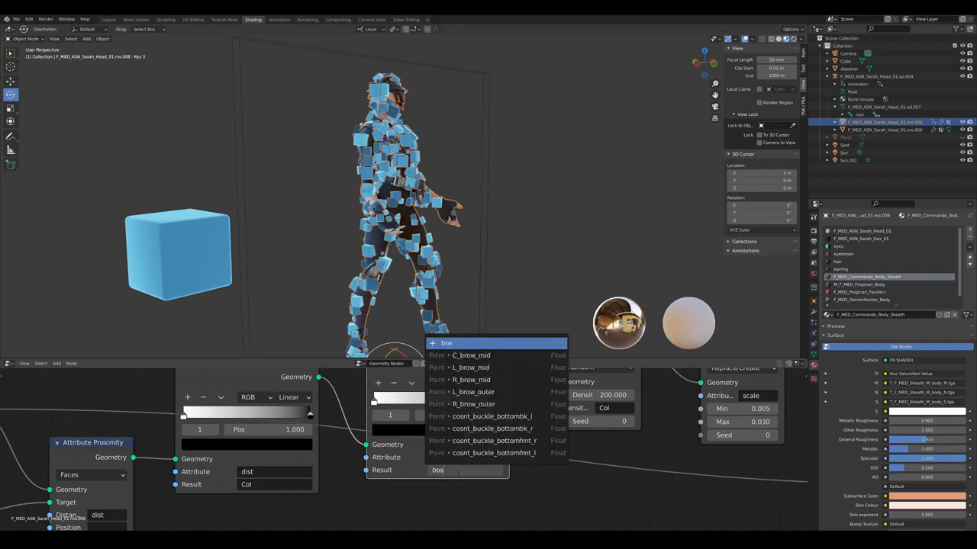
{"action": "key", "text": "Return"}
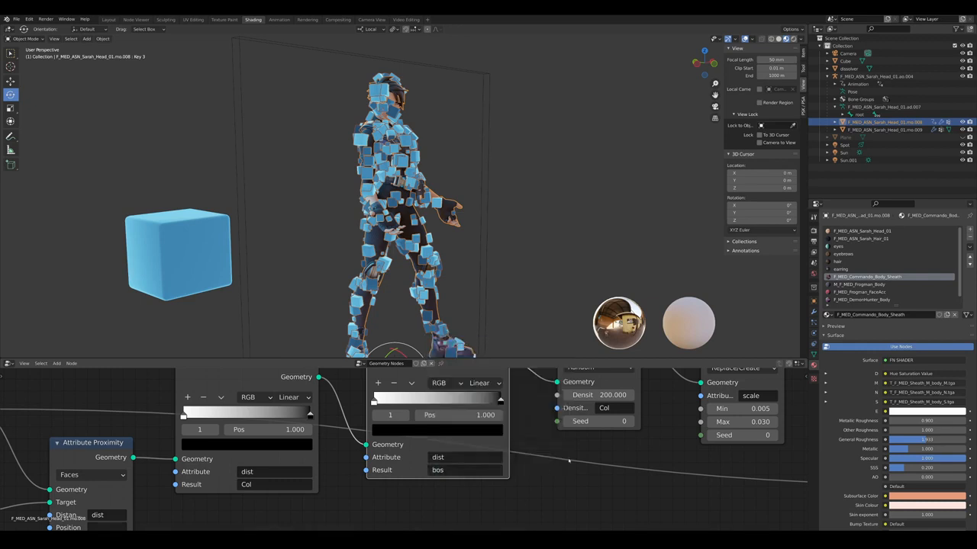
Move the white stop of the bos color ramp to about 0.515 and switch the viewport to solid shading
{"action": "scroll", "coordinate": [569, 461], "scroll_direction": "up", "scroll_amount": 2}
{"action": "left_click_drag", "start_coordinate": [310, 433], "coordinate": [391, 433]}
{"action": "mouse_move", "coordinate": [564, 218]}
{"action": "middle_mouse_down"}
{"action": "mouse_move", "coordinate": [585, 168]}
{"action": "mouse_move", "coordinate": [577, 223]}
{"action": "middle_mouse_up"}
{"action": "scroll", "coordinate": [585, 167], "scroll_direction": "down", "scroll_amount": 1}
{"action": "left_click", "coordinate": [778, 39]}
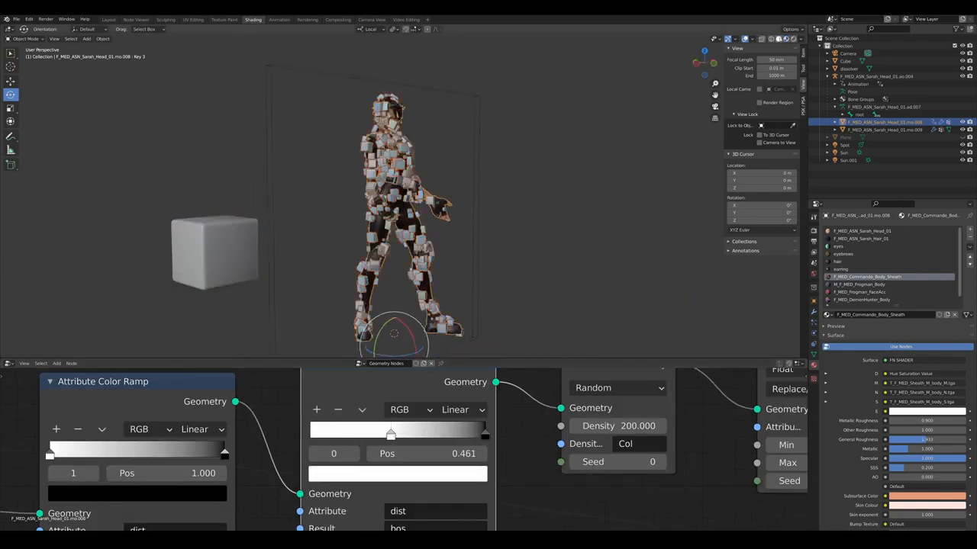
{"action": "scroll", "coordinate": [526, 196], "scroll_direction": "up", "scroll_amount": 2}
{"action": "mouse_move", "coordinate": [526, 200]}
{"action": "middle_mouse_down"}
{"action": "mouse_move", "coordinate": [500, 243]}
{"action": "mouse_move", "coordinate": [374, 241]}
{"action": "mouse_move", "coordinate": [381, 425]}
{"action": "middle_mouse_up"}
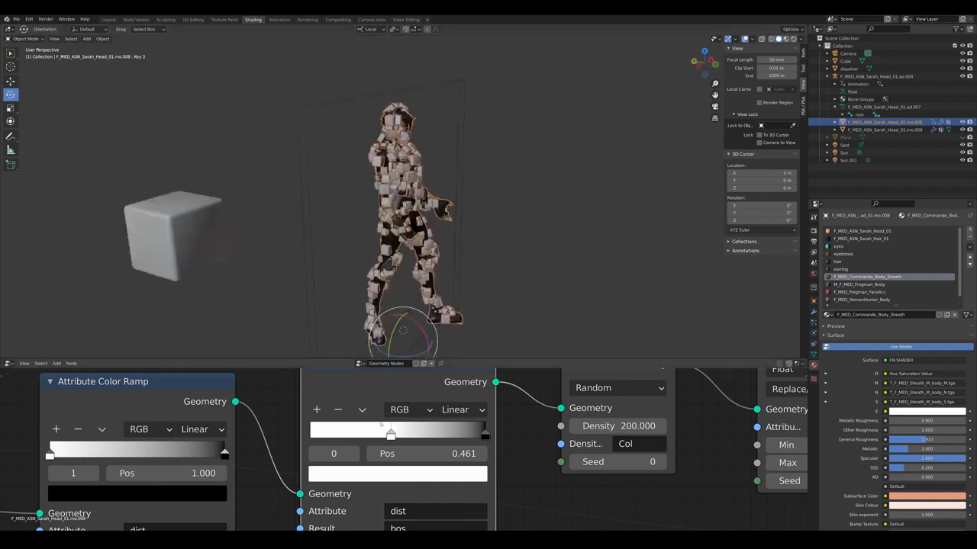
{"action": "left_click_drag", "start_coordinate": [433, 429], "coordinate": [400, 433]}
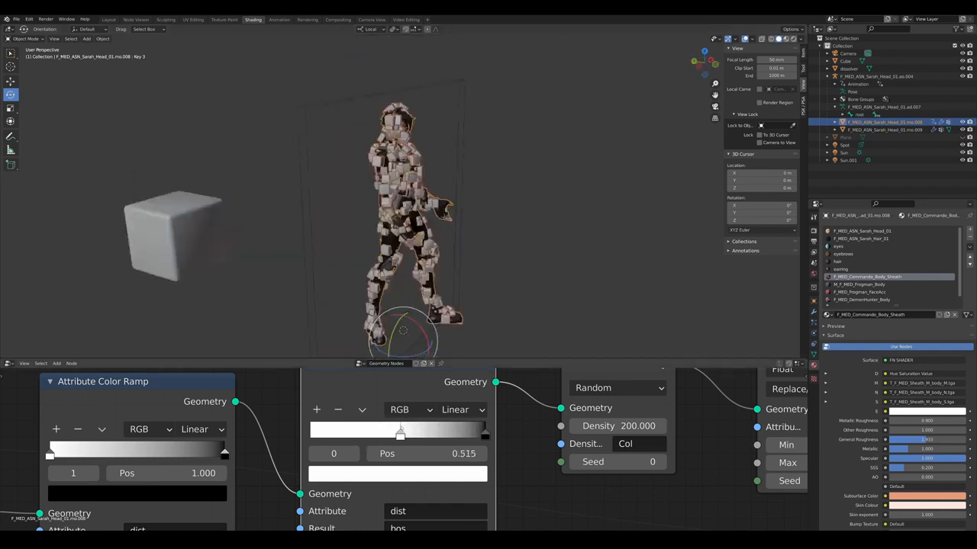
{"action": "scroll", "coordinate": [354, 405], "scroll_direction": "down", "scroll_amount": 1}
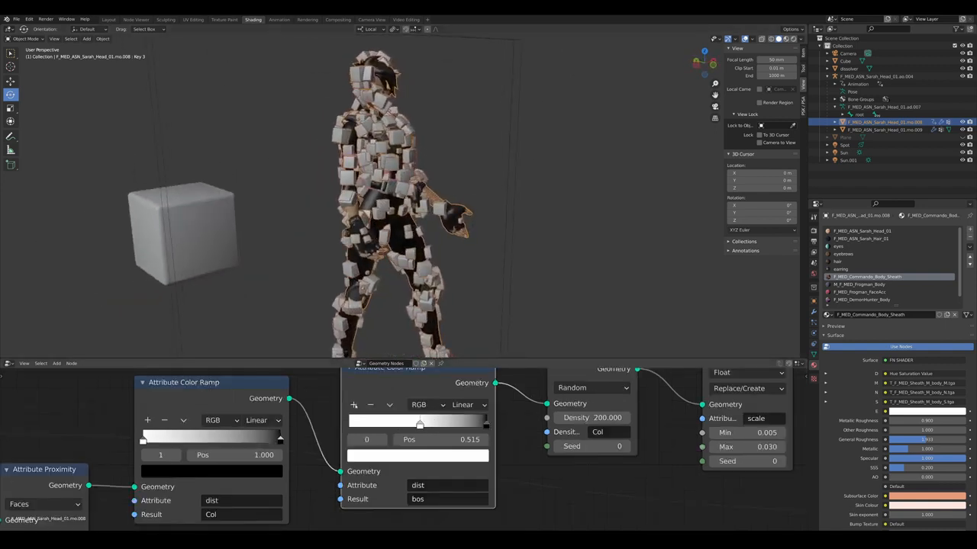
Add a stop to the bos color ramp, place it at position 0, and color it black
{"action": "left_click", "coordinate": [354, 405]}
{"action": "left_click_drag", "start_coordinate": [455, 424], "coordinate": [332, 424]}
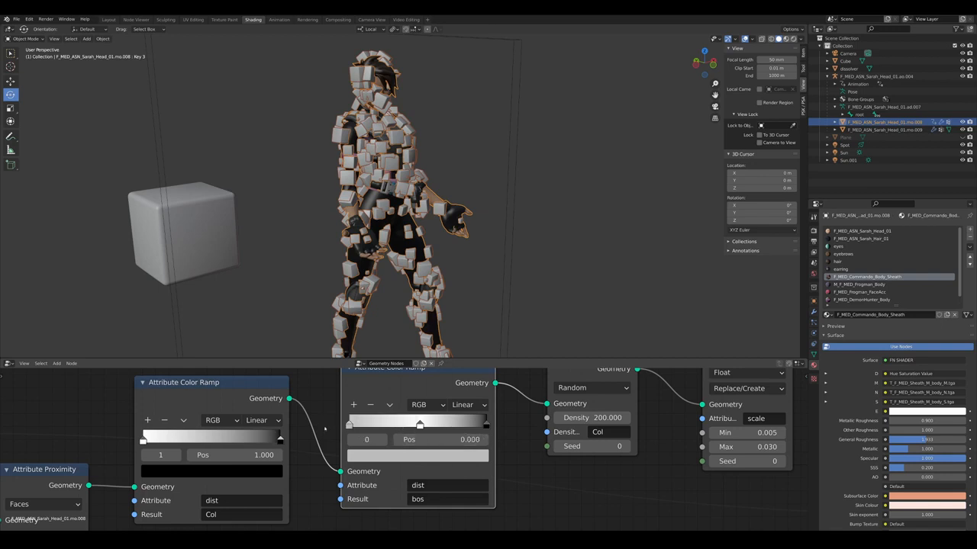
{"action": "left_click", "coordinate": [458, 456]}
{"action": "left_click", "coordinate": [436, 456]}
{"action": "left_click", "coordinate": [458, 360]}
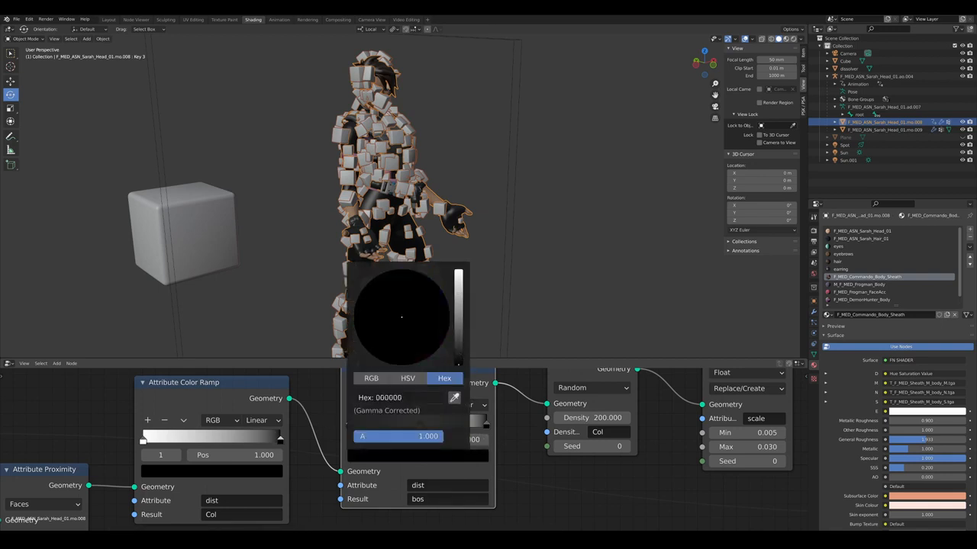
Move Attribute Randomize closer to Point Distribute and insert an Attribute Math node between it and Point Instance
{"action": "scroll", "coordinate": [717, 389], "scroll_direction": "down", "scroll_amount": 4}
{"action": "middle_click_drag", "start_coordinate": [717, 389], "coordinate": [425, 417]}
{"action": "scroll", "coordinate": [397, 431], "scroll_direction": "up", "scroll_amount": 2}
{"action": "scroll", "coordinate": [394, 408], "scroll_direction": "down", "scroll_amount": 1}
{"action": "left_click_drag", "start_coordinate": [383, 400], "coordinate": [353, 407]}
{"action": "key", "text": "shift+a"}
{"action": "key", "text": "s"}
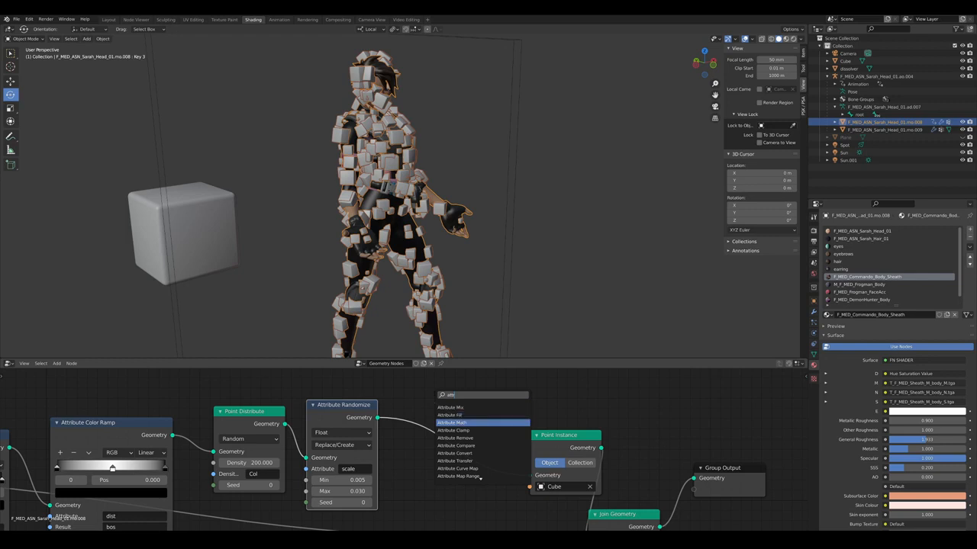
{"action": "left_click", "coordinate": [461, 423]}
{"action": "left_click", "coordinate": [441, 434]}
Set the Attribute Math node's A input to the bos attribute
{"action": "middle_click_drag", "start_coordinate": [440, 438], "coordinate": [431, 406]}
{"action": "scroll", "coordinate": [431, 406], "scroll_direction": "up", "scroll_amount": 2}
{"action": "left_click", "coordinate": [451, 455]}
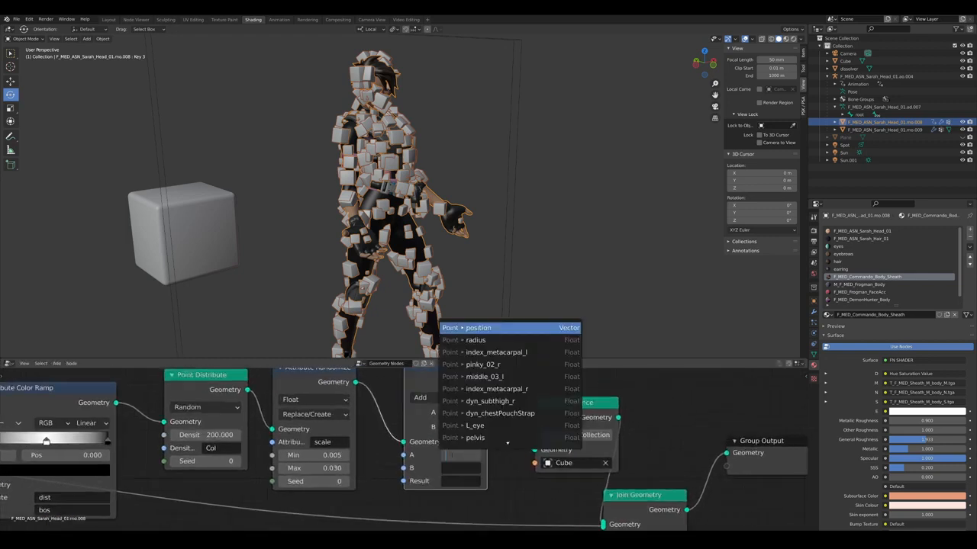
{"action": "type", "text": "bos"}
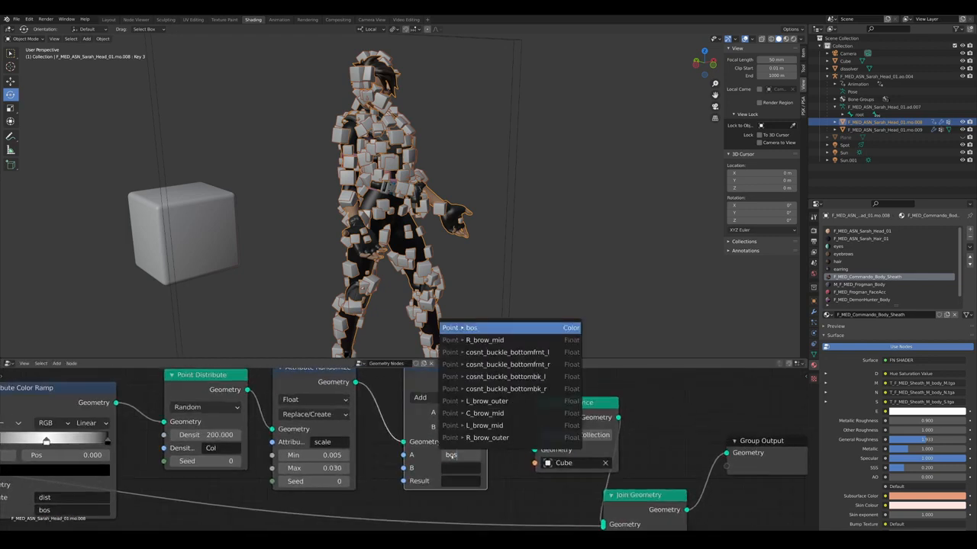
{"action": "key", "text": "Return"}
Change the Attribute Math node's operation to Multiply
{"action": "left_click", "coordinate": [437, 398]}
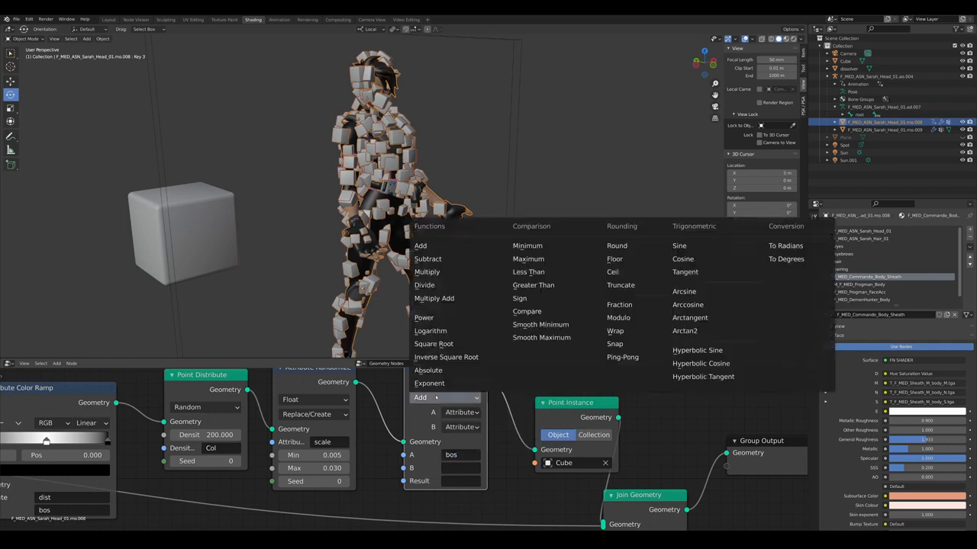
{"action": "left_click", "coordinate": [426, 284]}
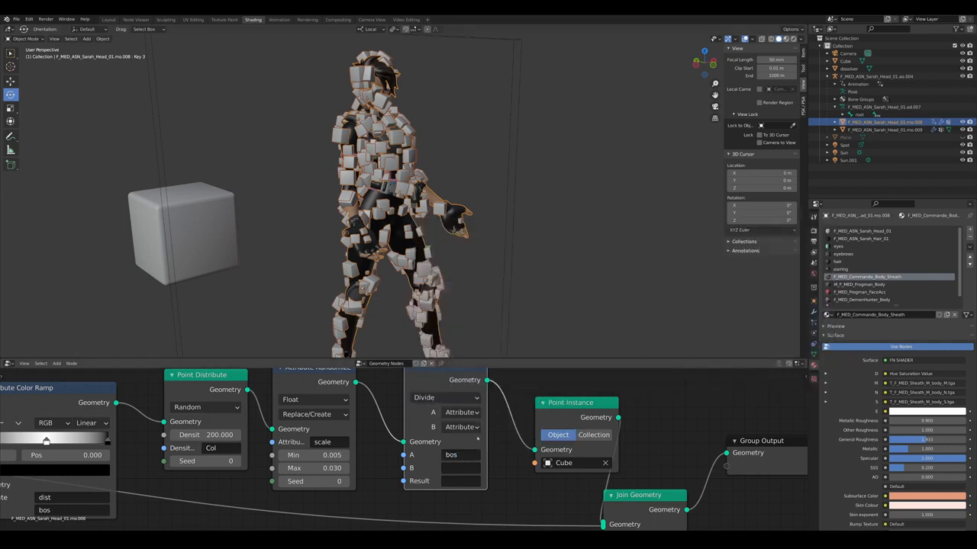
{"action": "left_click", "coordinate": [449, 399]}
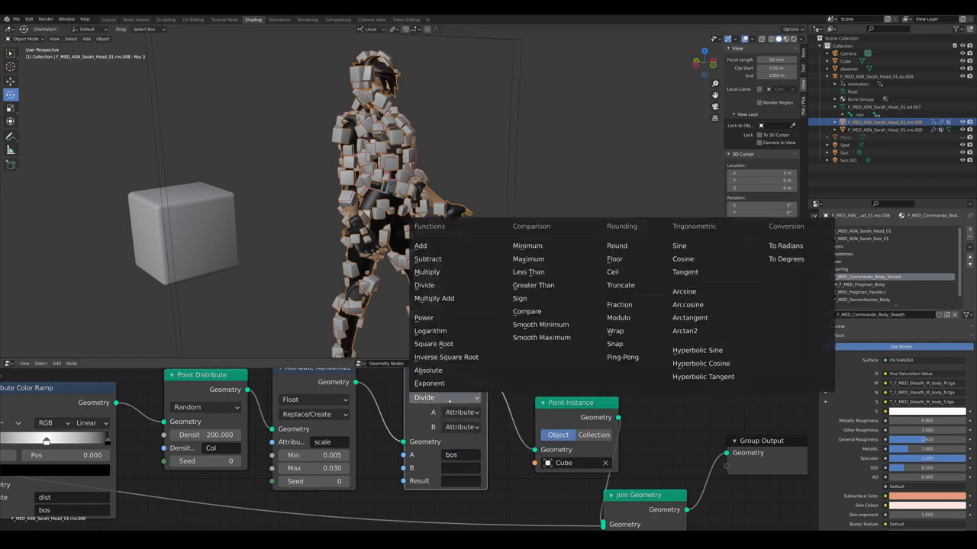
{"action": "left_click", "coordinate": [426, 272]}
{"action": "scroll", "coordinate": [511, 398], "scroll_direction": "down", "scroll_amount": 1}
{"action": "scroll", "coordinate": [459, 424], "scroll_direction": "up", "scroll_amount": 4}
{"action": "scroll", "coordinate": [467, 415], "scroll_direction": "down", "scroll_amount": 3}
{"action": "middle_click_drag", "start_coordinate": [487, 389], "coordinate": [445, 459]}
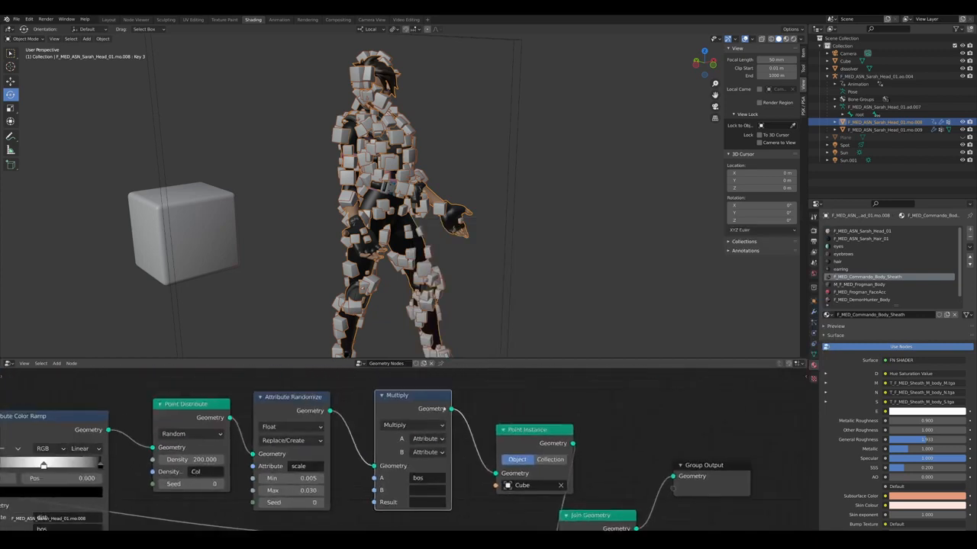
Move the Multiply node closer to Attribute Randomize and set both its B input and result to scale
{"action": "left_click_drag", "start_coordinate": [425, 395], "coordinate": [400, 392]}
{"action": "middle_click_drag", "start_coordinate": [402, 397], "coordinate": [457, 376]}
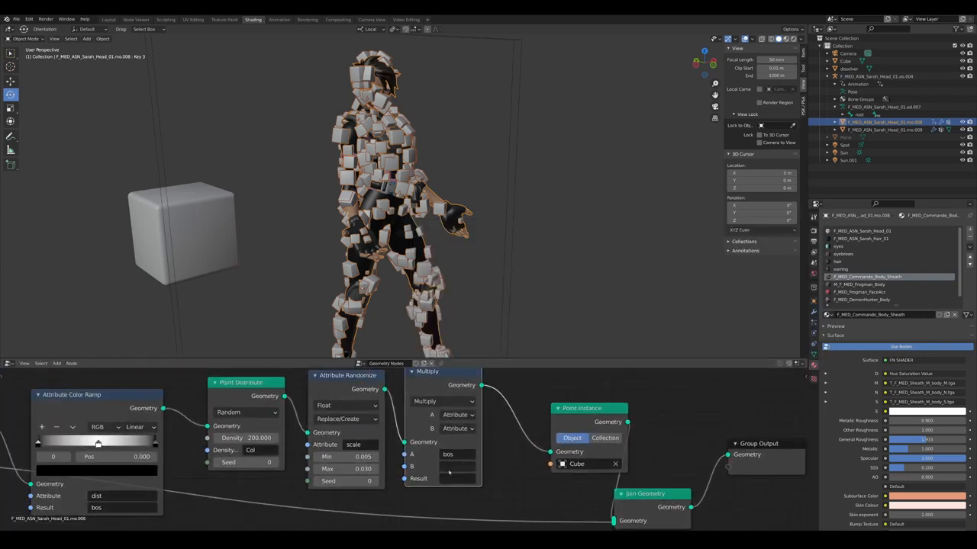
{"action": "left_click", "coordinate": [450, 470]}
{"action": "type", "text": "scale"}
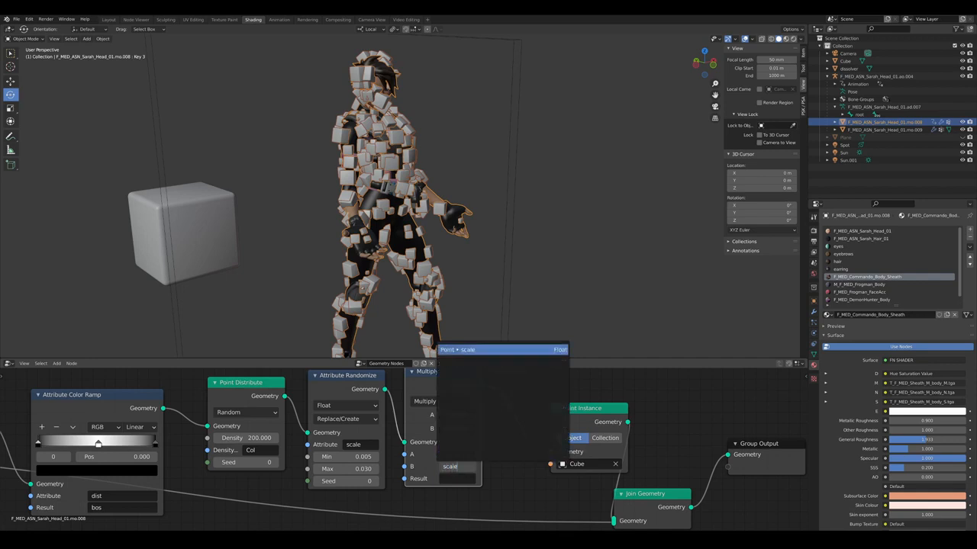
{"action": "key", "text": "Return"}
{"action": "left_click", "coordinate": [456, 478]}
{"action": "type", "text": "scale"}
{"action": "key", "text": "Return"}
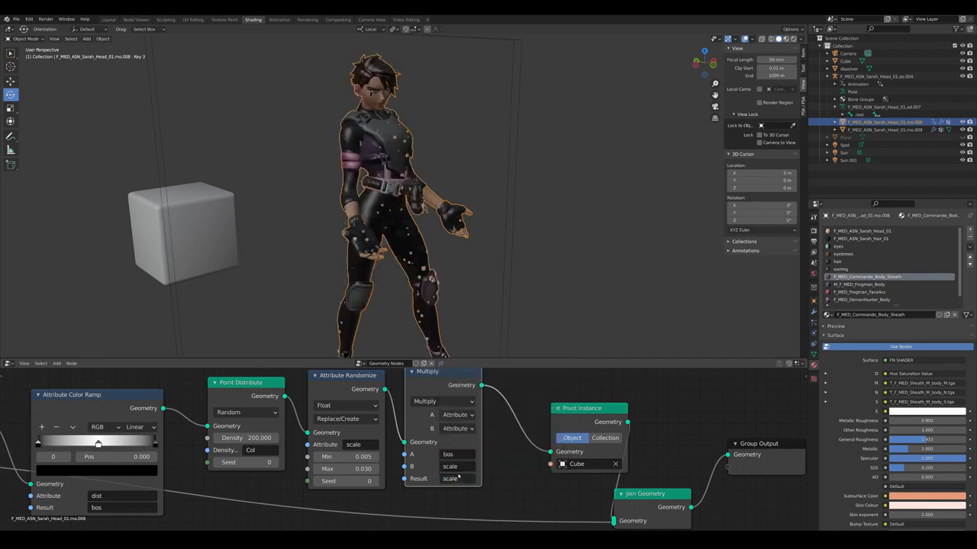
Select the dissolver slab, try moving it across the character, and scale it thinner along its local Y axis
{"action": "scroll", "coordinate": [404, 262], "scroll_direction": "down", "scroll_amount": 3}
{"action": "middle_click_drag", "start_coordinate": [344, 267], "coordinate": [386, 251]}
{"action": "left_click", "coordinate": [409, 260]}
{"action": "key", "text": "g"}
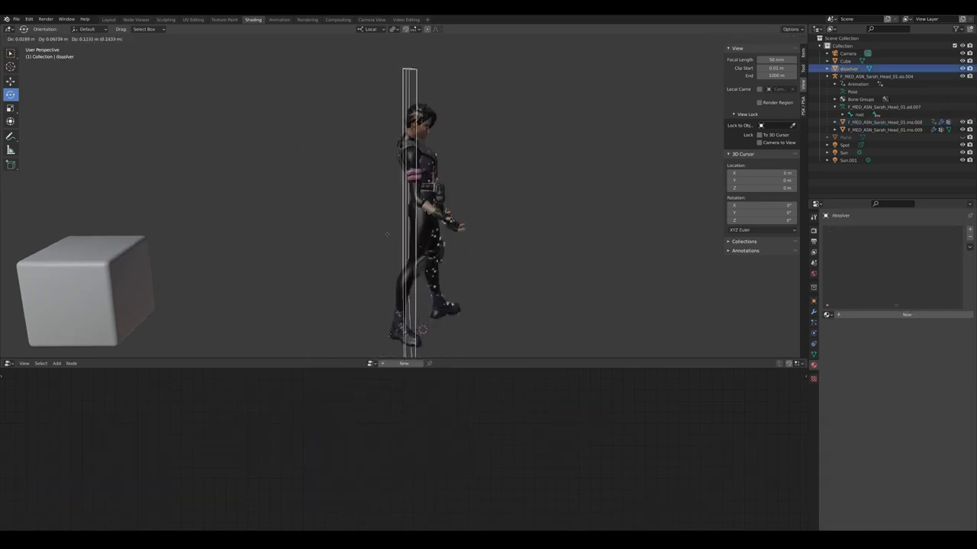
{"action": "right_click", "coordinate": [339, 232]}
{"action": "key", "text": "r"}
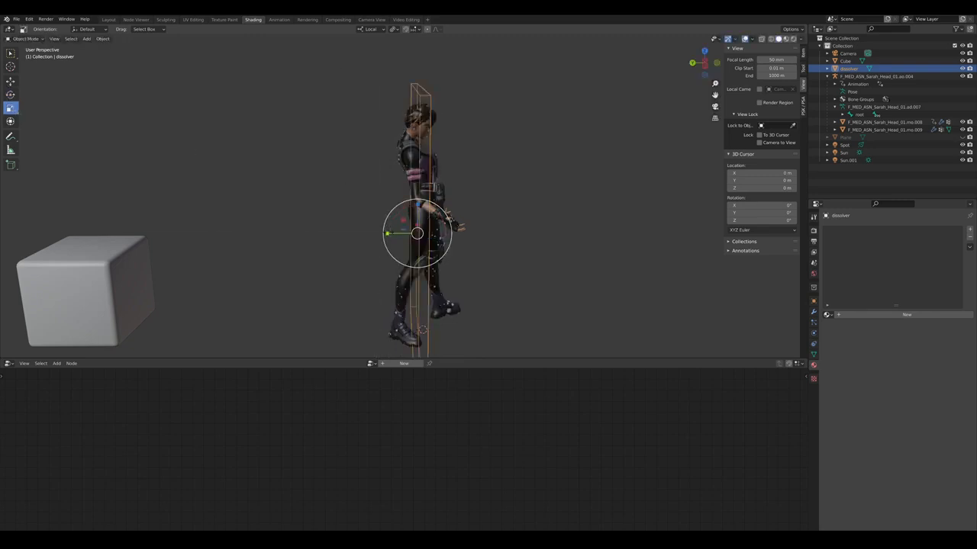
{"action": "left_click_drag", "start_coordinate": [389, 233], "coordinate": [409, 233]}
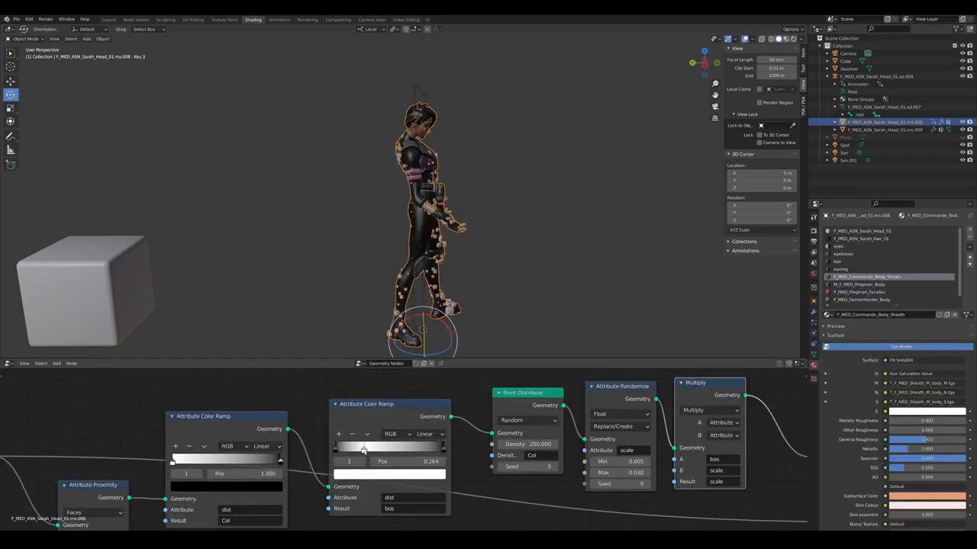
Move the white stop of the character's bos color ramp to about 0.427
{"action": "left_click_drag", "start_coordinate": [363, 449], "coordinate": [381, 449]}
{"action": "scroll", "coordinate": [458, 305], "scroll_direction": "down", "scroll_amount": 1}
{"action": "middle_click_drag", "start_coordinate": [473, 301], "coordinate": [500, 290]}
{"action": "scroll", "coordinate": [707, 456], "scroll_direction": "down", "scroll_amount": 5}
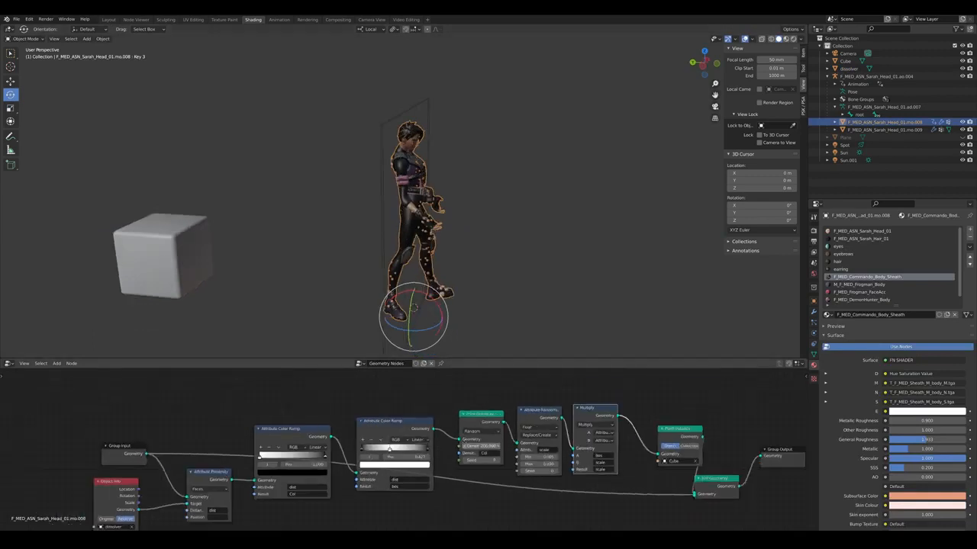
Move Point Instance, Join Geometry and Group Output away from Multiply to free space for more nodes
{"action": "middle_click_drag", "start_coordinate": [709, 455], "coordinate": [428, 433]}
{"action": "left_click_drag", "start_coordinate": [436, 454], "coordinate": [553, 456]}
{"action": "left_click_drag", "start_coordinate": [505, 413], "coordinate": [477, 414]}
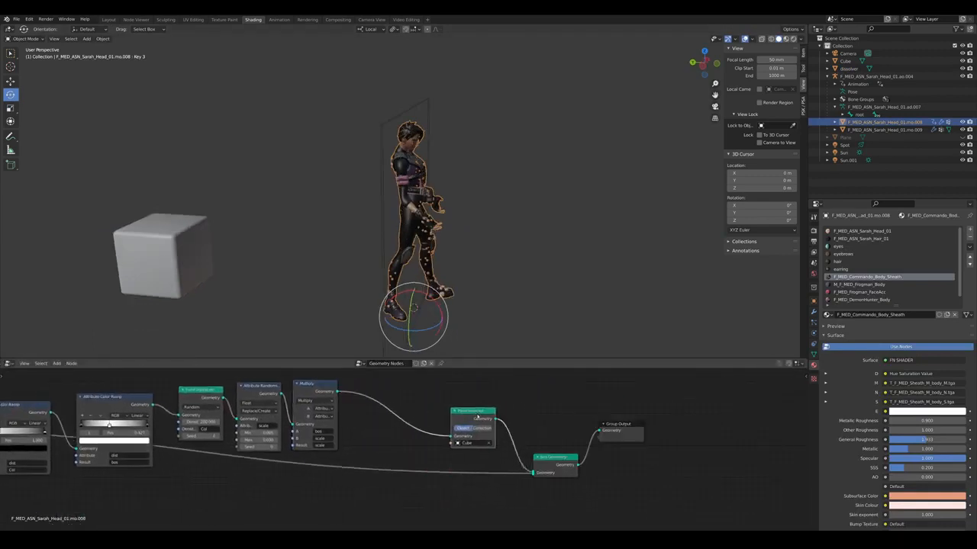
{"action": "scroll", "coordinate": [382, 448], "scroll_direction": "down", "scroll_amount": 2}
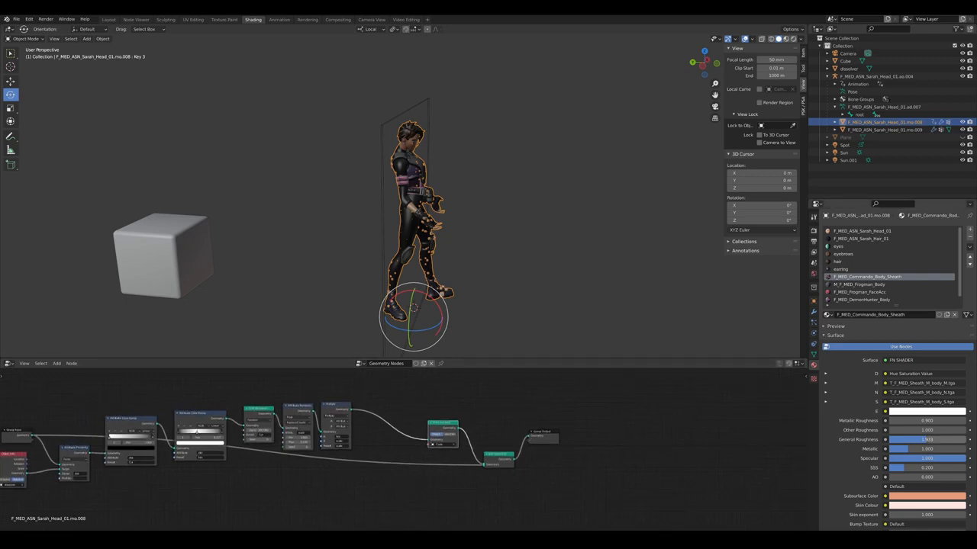
{"action": "scroll", "coordinate": [460, 428], "scroll_direction": "up", "scroll_amount": 4}
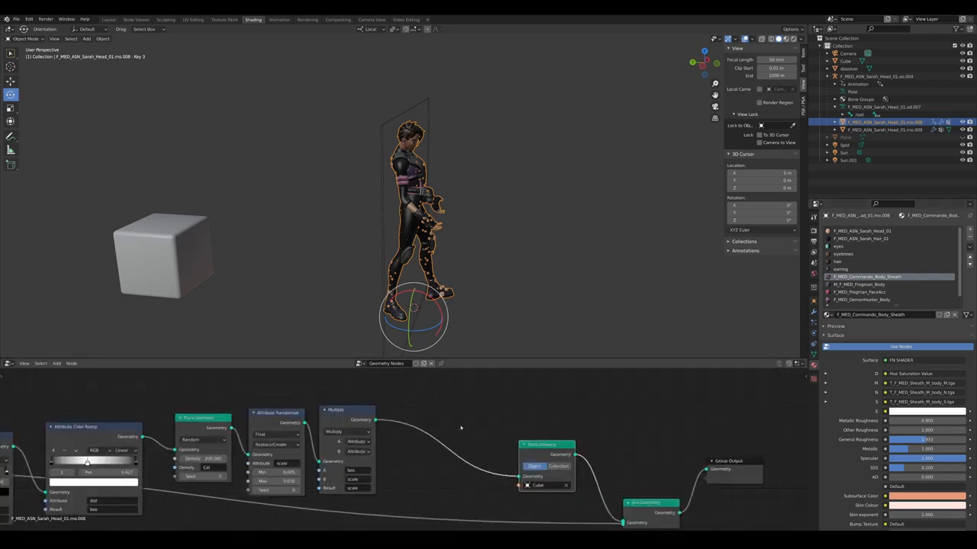
{"action": "key", "text": "shift+a"}
{"action": "mouse_move", "coordinate": [456, 421]}
{"action": "scroll", "coordinate": [373, 436], "scroll_direction": "down", "scroll_amount": 5}
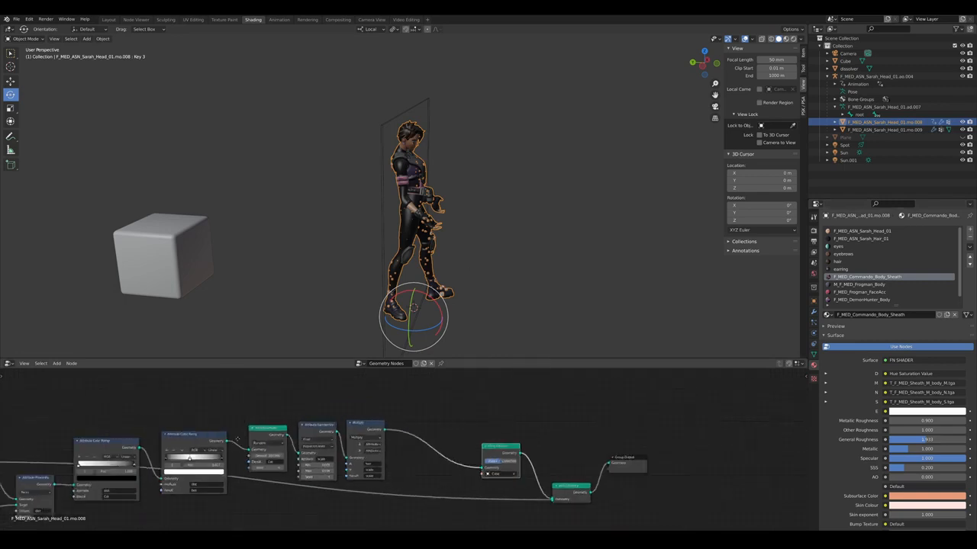
Rearrange the nodes to open a gap between the bos color ramp and Point Distribute
{"action": "middle_click_drag", "start_coordinate": [153, 465], "coordinate": [377, 445]}
{"action": "scroll", "coordinate": [351, 445], "scroll_direction": "up", "scroll_amount": 4}
{"action": "middle_click_drag", "start_coordinate": [277, 443], "coordinate": [322, 458]}
{"action": "left_click_drag", "start_coordinate": [319, 445], "coordinate": [325, 420]}
{"action": "middle_click_drag", "start_coordinate": [325, 420], "coordinate": [258, 399]}
{"action": "scroll", "coordinate": [428, 404], "scroll_direction": "down", "scroll_amount": 4}
{"action": "middle_click_drag", "start_coordinate": [504, 403], "coordinate": [372, 437]}
{"action": "left_click_drag", "start_coordinate": [418, 405], "coordinate": [310, 462]}
{"action": "key", "text": "g"}
{"action": "left_click", "coordinate": [377, 463]}
{"action": "scroll", "coordinate": [244, 466], "scroll_direction": "up", "scroll_amount": 2}
{"action": "middle_click_drag", "start_coordinate": [243, 466], "coordinate": [393, 437]}
{"action": "left_click_drag", "start_coordinate": [372, 456], "coordinate": [360, 442]}
{"action": "scroll", "coordinate": [357, 436], "scroll_direction": "up", "scroll_amount": 3}
{"action": "middle_click_drag", "start_coordinate": [357, 436], "coordinate": [396, 441]}
Duplicate the Col color ramp and insert the copy between the bos color ramp and Point Distribute
{"action": "left_click", "coordinate": [309, 396]}
{"action": "key", "text": "shift+d"}
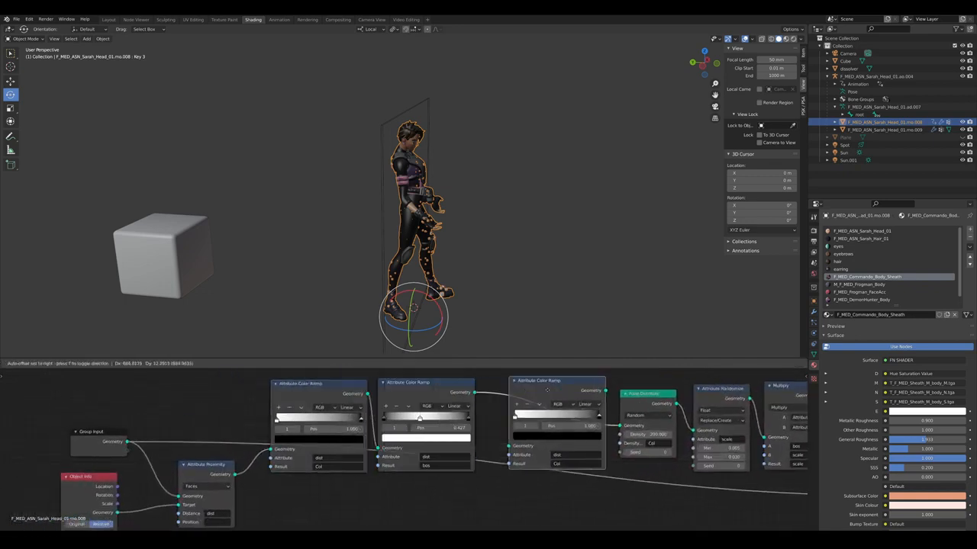
{"action": "left_click", "coordinate": [548, 390]}
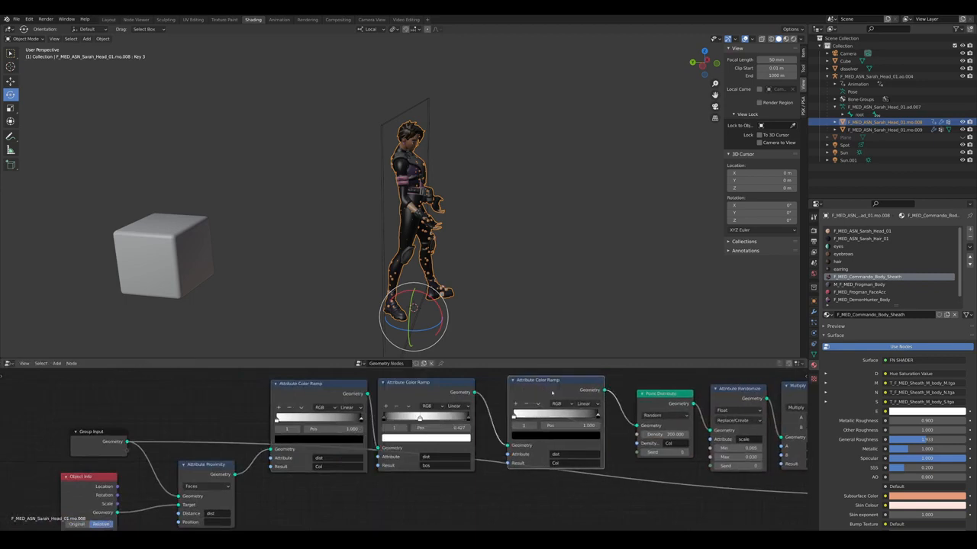
Move the black stop of the duplicated color ramp to about 0.455 and set its result to rot
{"action": "scroll", "coordinate": [755, 394], "scroll_direction": "up", "scroll_amount": 2}
{"action": "left_click_drag", "start_coordinate": [510, 429], "coordinate": [434, 436]}
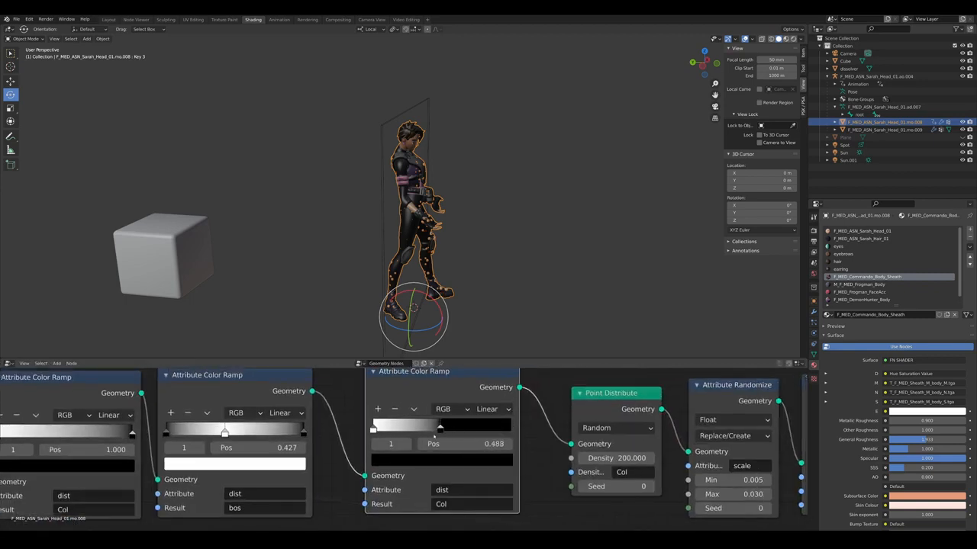
{"action": "left_click", "coordinate": [456, 491]}
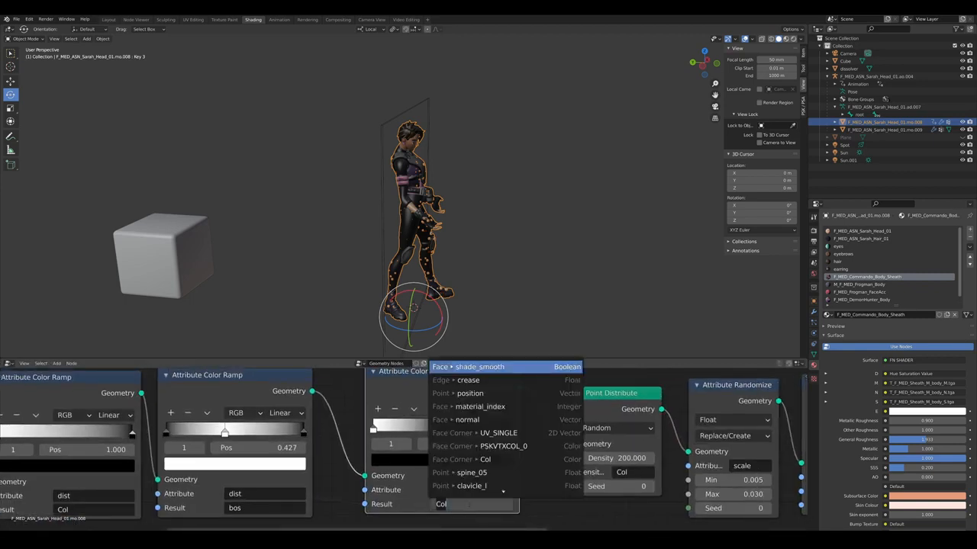
{"action": "type", "text": "rot"}
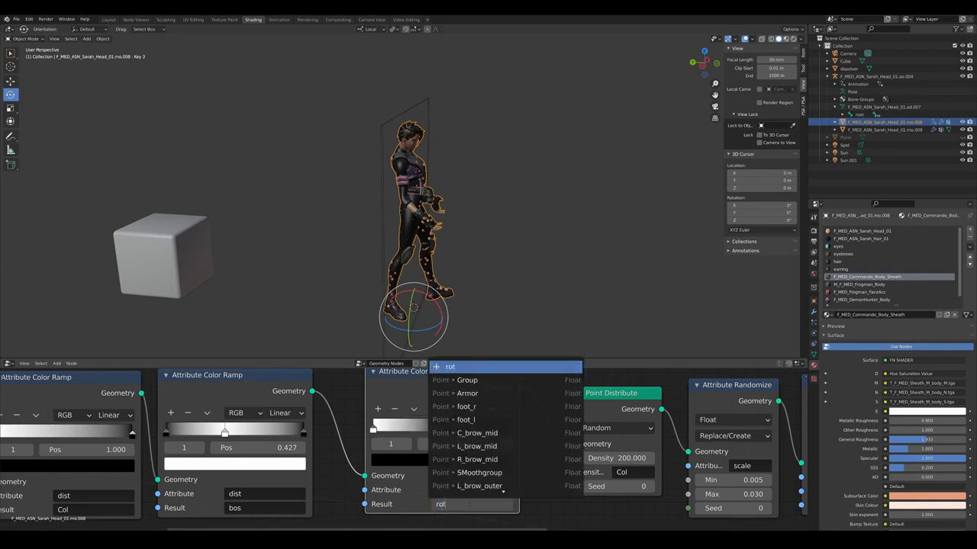
{"action": "key", "text": "Return"}
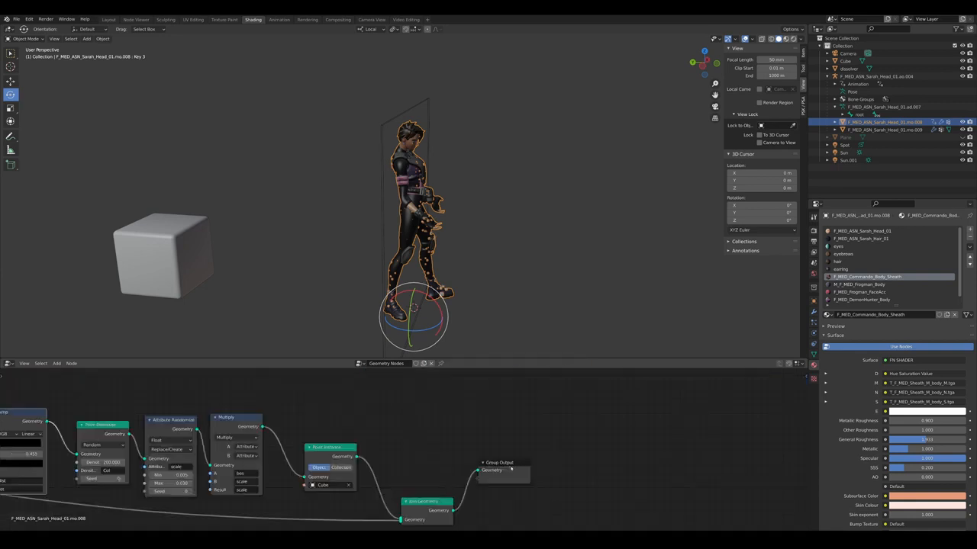
Shift Group Output, Join Geometry and Point Instance farther along to make room after the Multiply node
{"action": "left_click_drag", "start_coordinate": [506, 463], "coordinate": [588, 461]}
{"action": "left_click", "coordinate": [426, 502]}
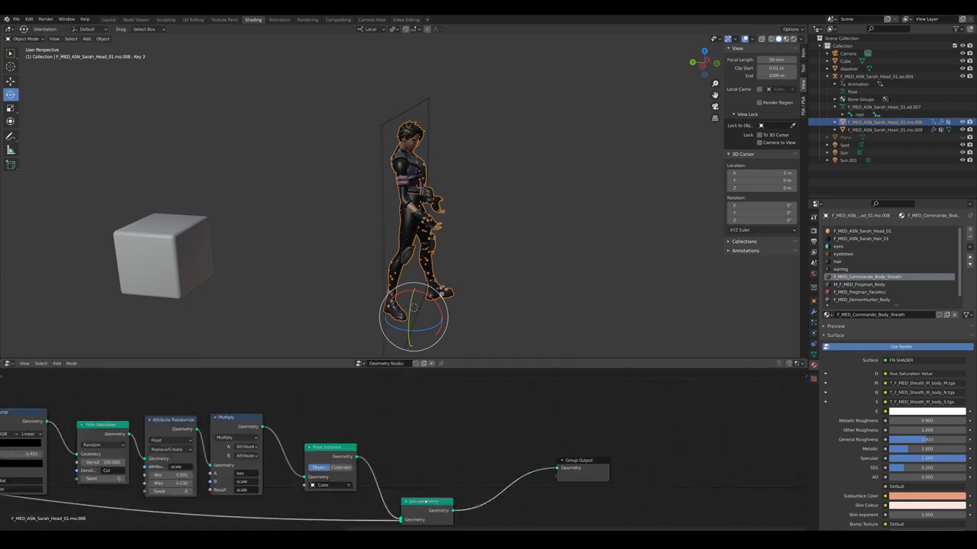
{"action": "middle_click_drag", "start_coordinate": [359, 435], "coordinate": [403, 411]}
Insert an Attribute Math node between Multiply and Point Instance and set its operation to Multiply
{"action": "key", "text": "shift+a"}
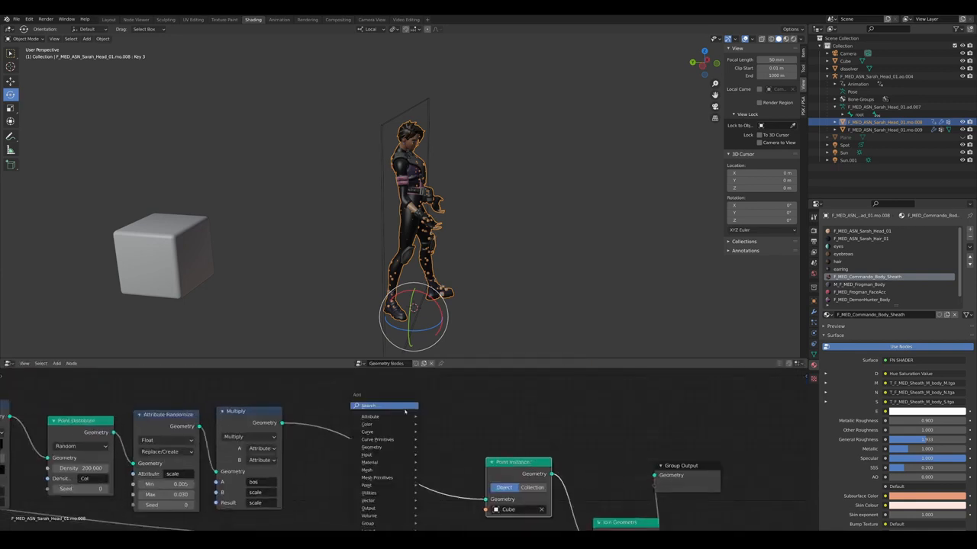
{"action": "left_click", "coordinate": [405, 410]}
{"action": "type", "text": "math"}
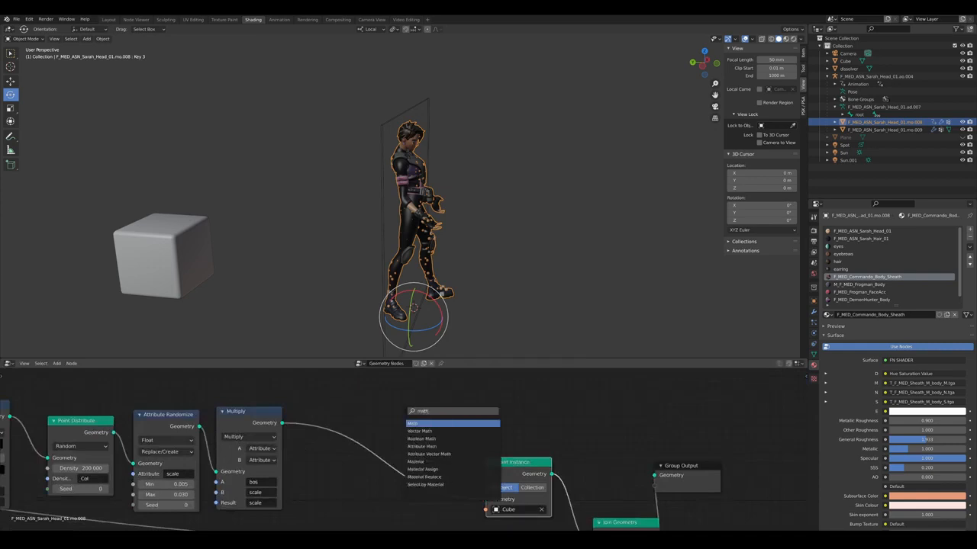
{"action": "key", "text": "Down"}
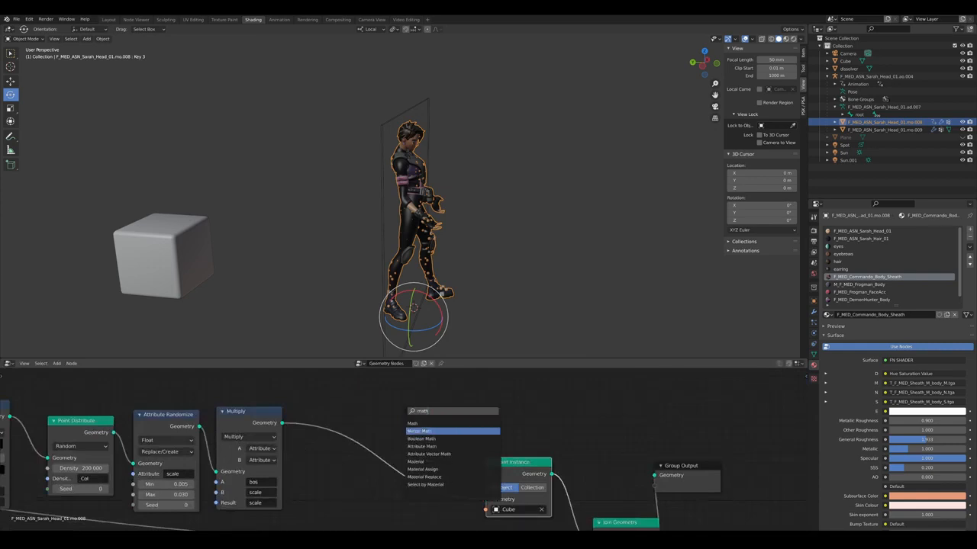
{"action": "key", "text": "Down"}
{"action": "key", "text": "Down"}
{"action": "key", "text": "Return"}
{"action": "left_click", "coordinate": [325, 402]}
{"action": "left_click", "coordinate": [356, 429]}
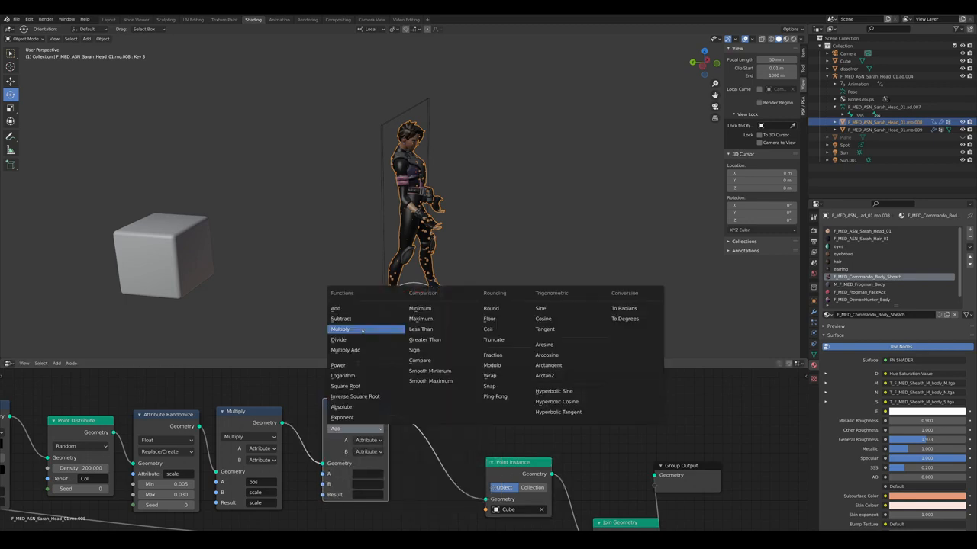
{"action": "left_click", "coordinate": [362, 330]}
Set the second Multiply node's A input to rot and its B input to rotation
{"action": "scroll", "coordinate": [258, 488], "scroll_direction": "up", "scroll_amount": 3}
{"action": "left_click", "coordinate": [412, 461]}
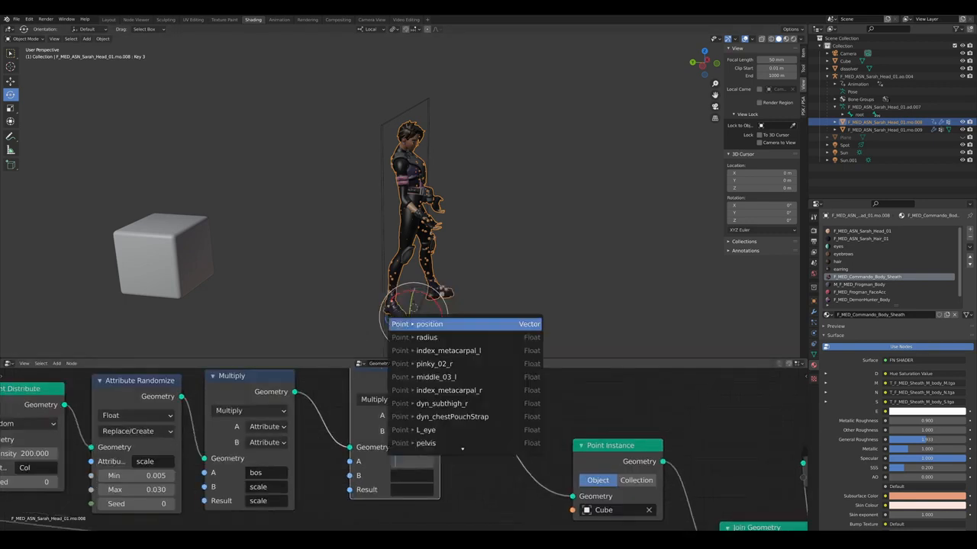
{"action": "type", "text": "rot"}
{"action": "key", "text": "Return"}
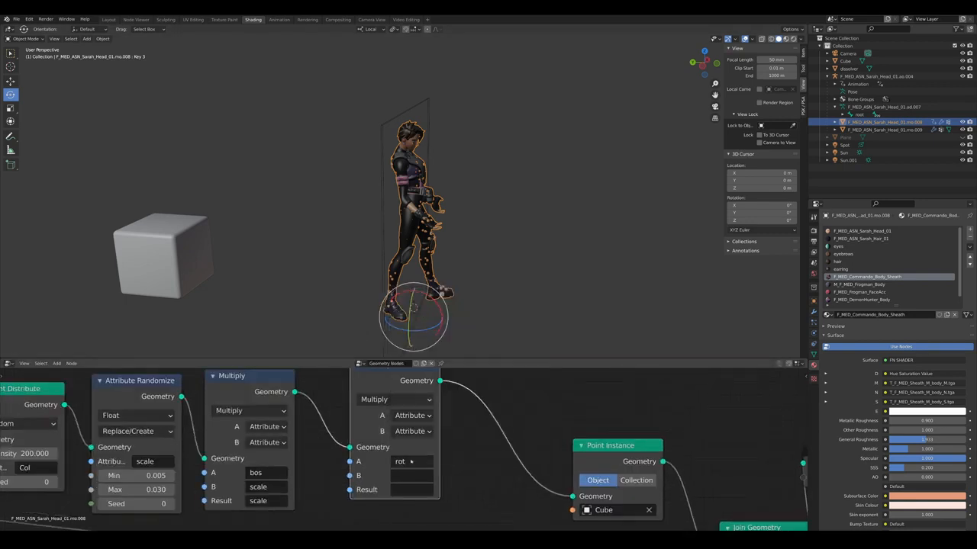
{"action": "left_click", "coordinate": [422, 479]}
{"action": "type", "text": "rot"}
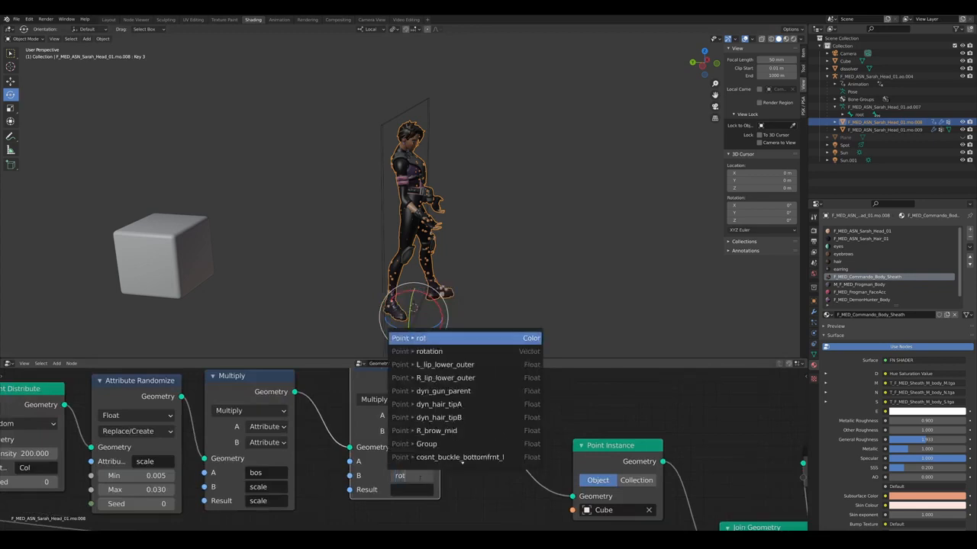
{"action": "key", "text": "Down"}
{"action": "key", "text": "Return"}
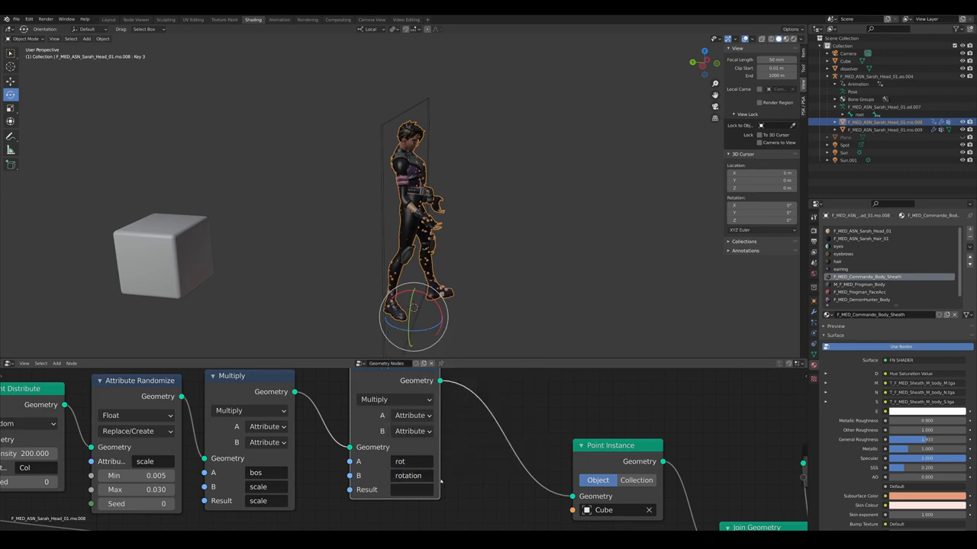
Move the second Multiply node closer to the first one and set its result to rotation
{"action": "scroll", "coordinate": [441, 482], "scroll_direction": "down", "scroll_amount": 4}
{"action": "middle_click_drag", "start_coordinate": [440, 484], "coordinate": [475, 483]}
{"action": "scroll", "coordinate": [478, 484], "scroll_direction": "up", "scroll_amount": 4}
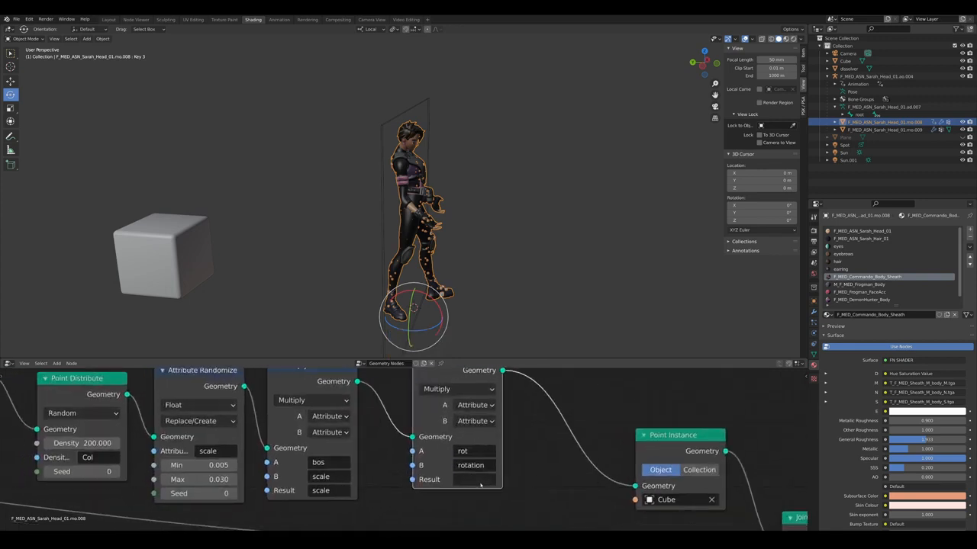
{"action": "scroll", "coordinate": [481, 484], "scroll_direction": "down", "scroll_amount": 5}
{"action": "key", "text": "g"}
{"action": "scroll", "coordinate": [445, 478], "scroll_direction": "up", "scroll_amount": 1}
{"action": "left_click", "coordinate": [422, 477]}
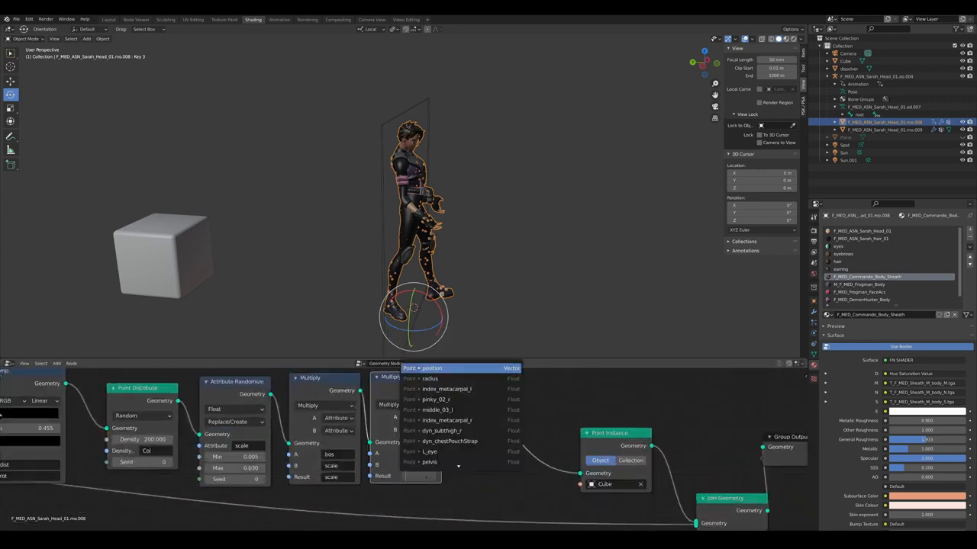
{"action": "type", "text": "roto"}
{"action": "key", "text": "Down"}
{"action": "key", "text": "Return"}
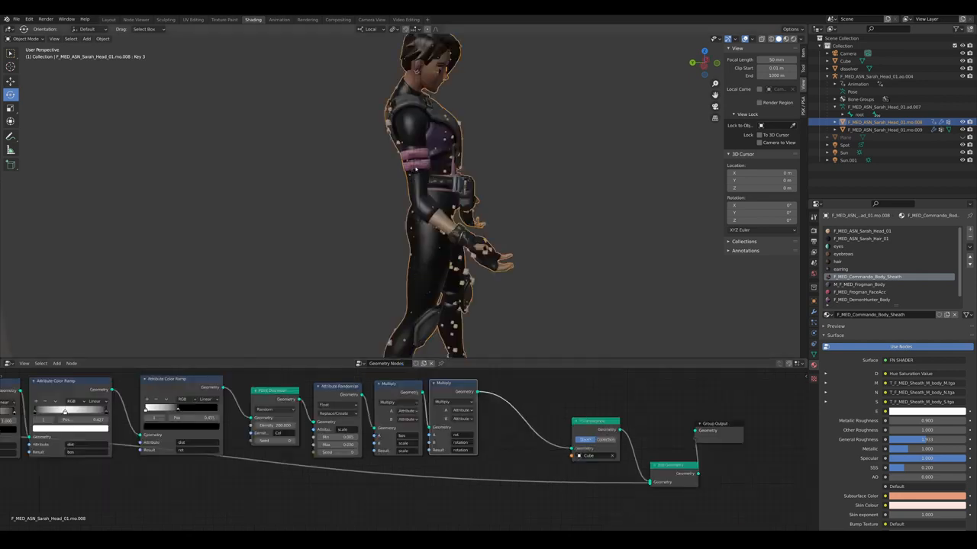
Try moving the dissolver slab across the character to test the cubes, and cancel the move
{"action": "left_click", "coordinate": [415, 169]}
{"action": "key", "text": "g"}
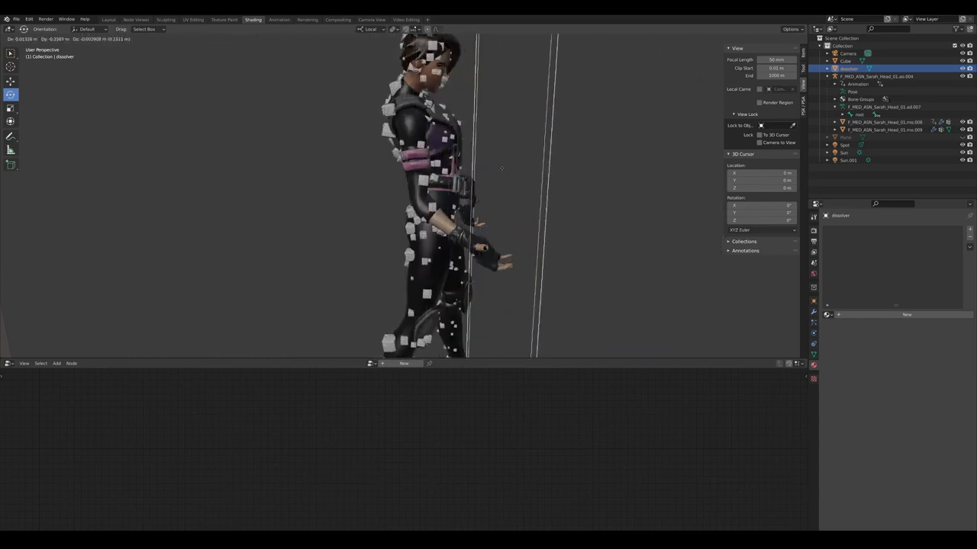
{"action": "right_click", "coordinate": [324, 158]}
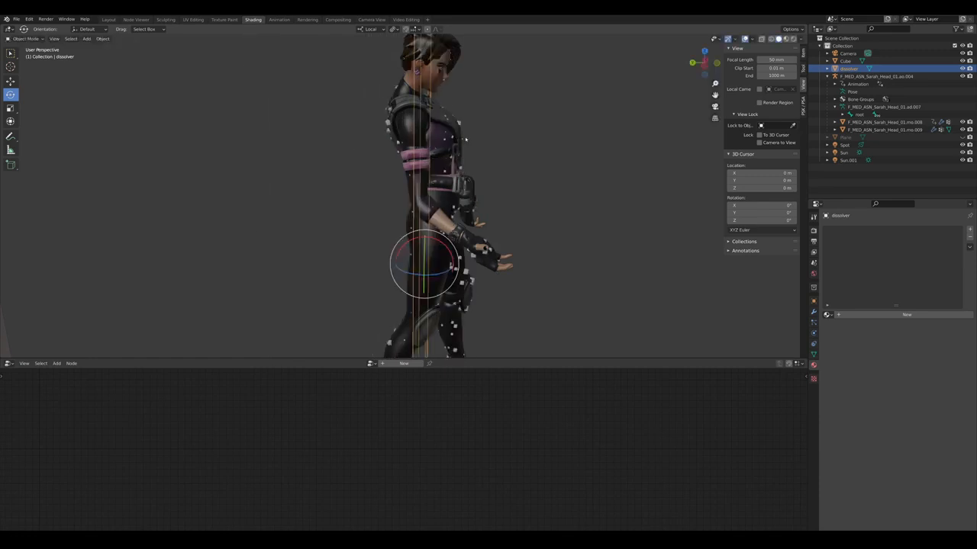
Select the character and set the HSV value of the rot color ramp's white stop to 4
{"action": "left_click", "coordinate": [424, 202]}
{"action": "scroll", "coordinate": [444, 474], "scroll_direction": "down", "scroll_amount": 5}
{"action": "middle_click_drag", "start_coordinate": [443, 474], "coordinate": [613, 458]}
{"action": "scroll", "coordinate": [414, 395], "scroll_direction": "up", "scroll_amount": 4}
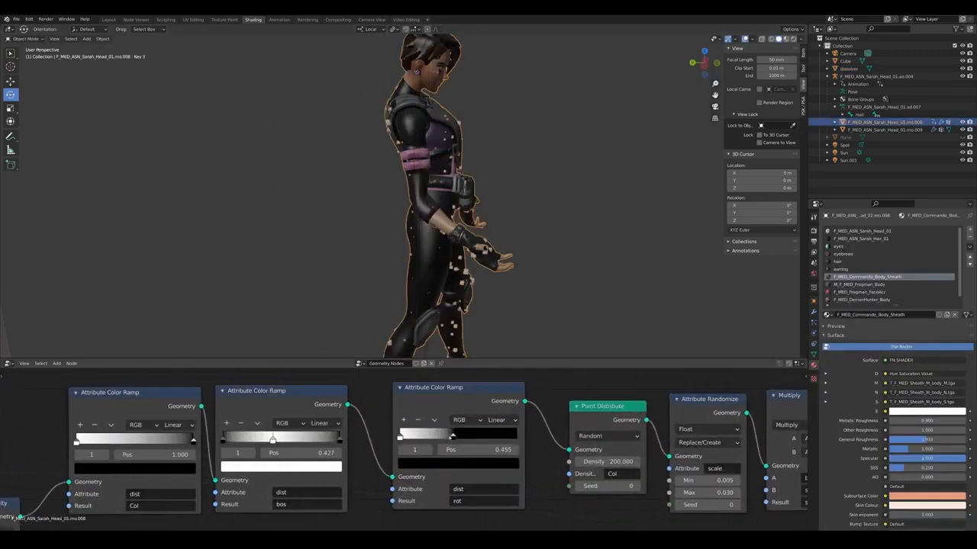
{"action": "left_click", "coordinate": [400, 438]}
{"action": "left_click", "coordinate": [458, 463]}
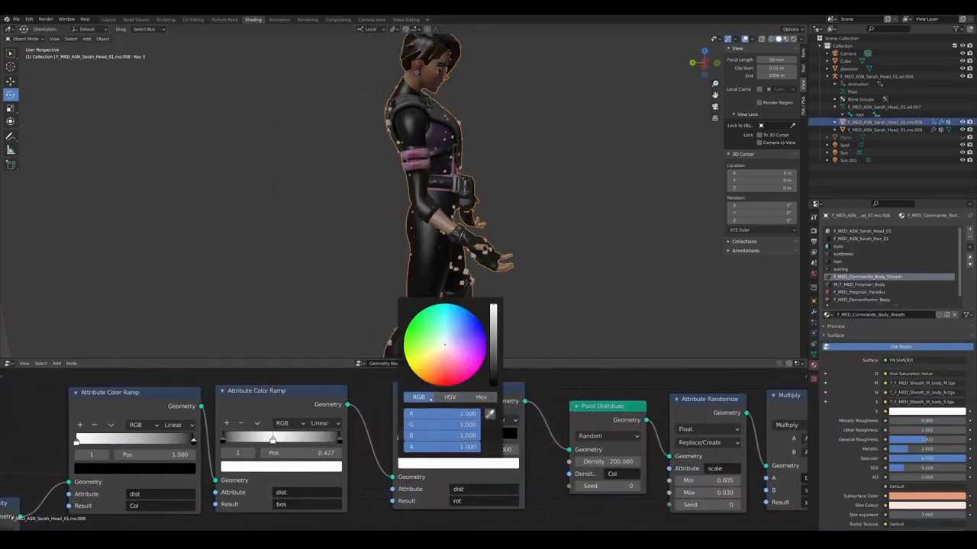
{"action": "left_click", "coordinate": [451, 435]}
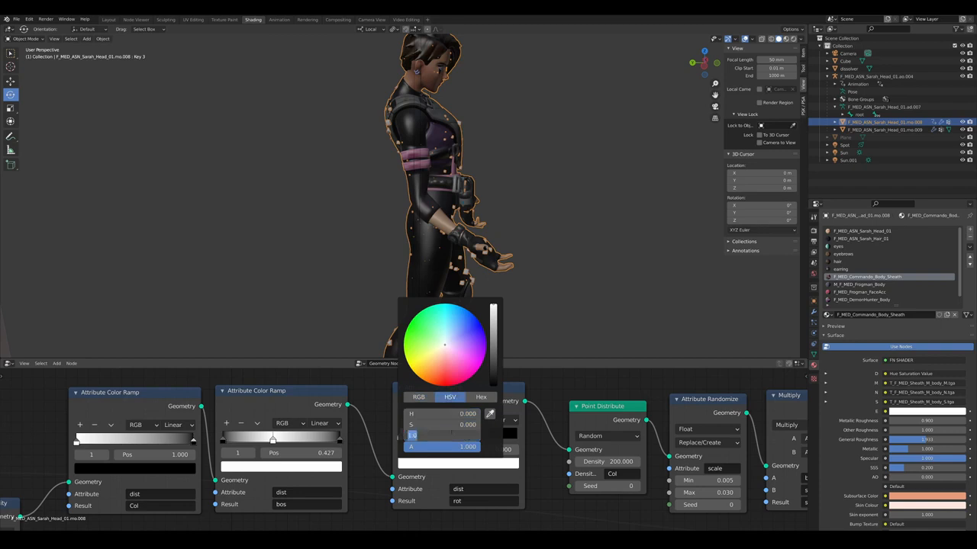
{"action": "type", "text": "4"}
{"action": "key", "text": "Return"}
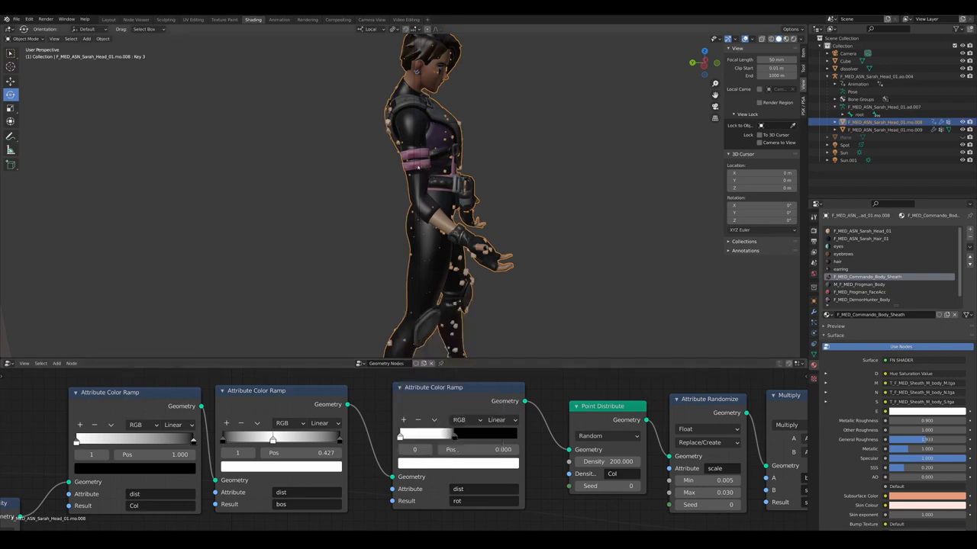
Try moving the dissolver slab again to check the cubes' rotation with the brighter rot ramp
{"action": "left_click", "coordinate": [418, 168]}
{"action": "key", "text": "g"}
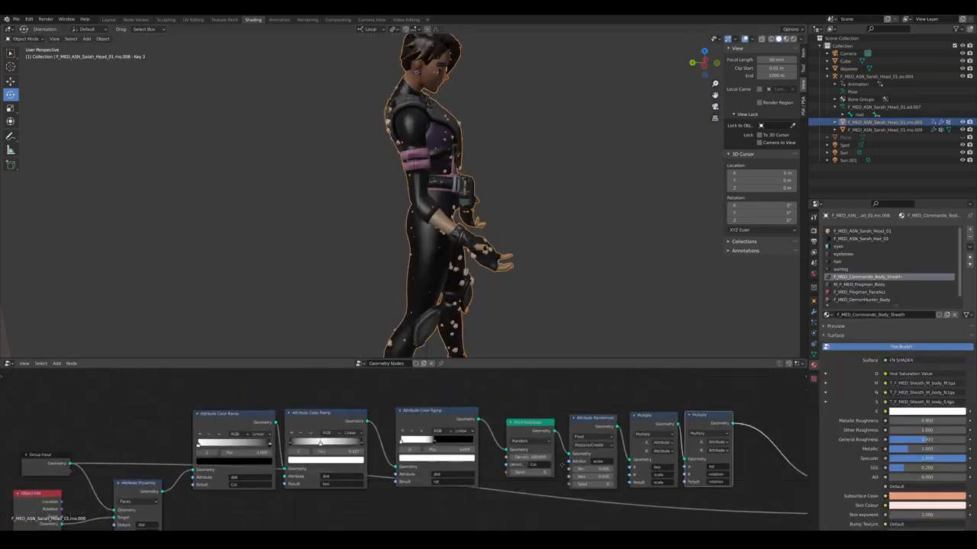
Insert an Attribute Mix node between the second Multiply node and Point Instance
{"action": "middle_click_drag", "start_coordinate": [758, 453], "coordinate": [414, 423]}
{"action": "middle_click_drag", "start_coordinate": [486, 404], "coordinate": [420, 419]}
{"action": "scroll", "coordinate": [427, 424], "scroll_direction": "up", "scroll_amount": 3}
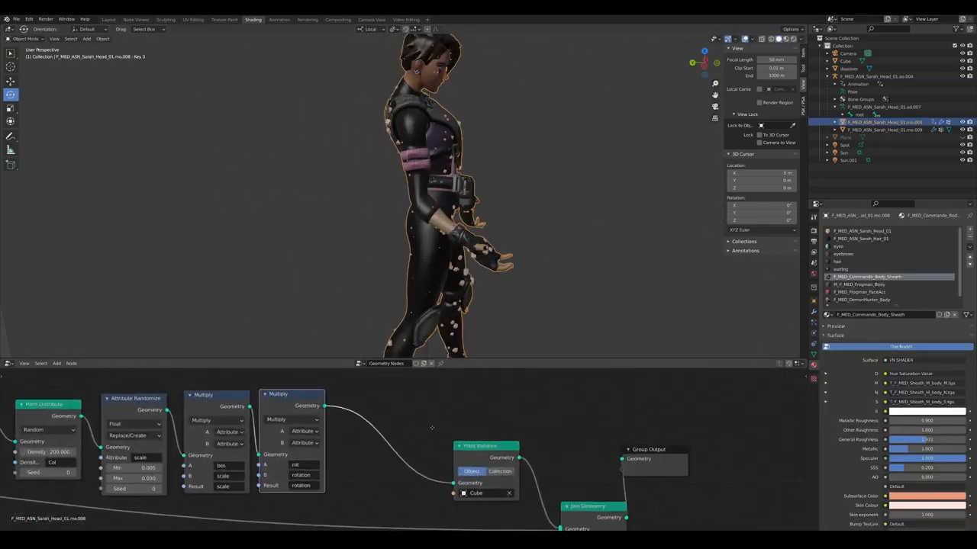
{"action": "scroll", "coordinate": [436, 425], "scroll_direction": "down", "scroll_amount": 5}
{"action": "key", "text": "shift+a"}
{"action": "key", "text": "s"}
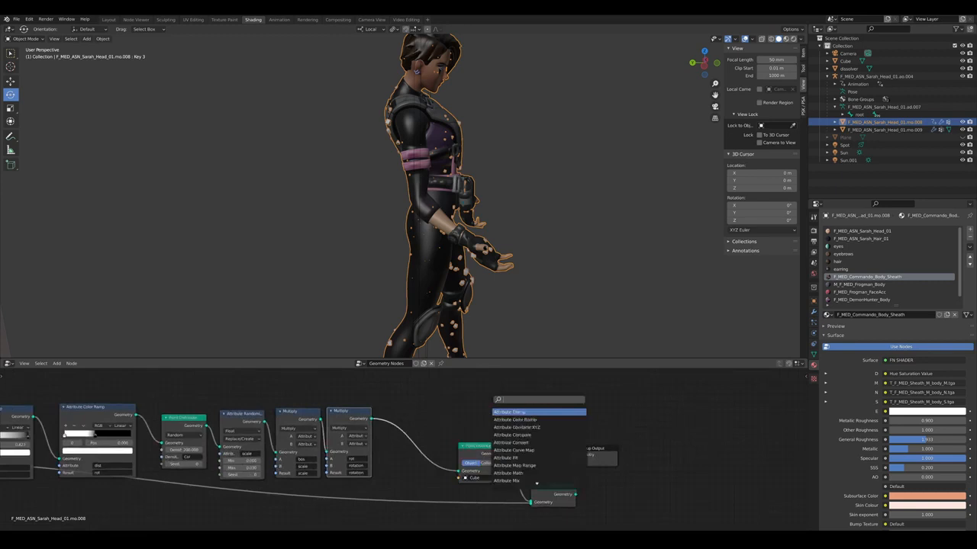
{"action": "type", "text": "mix"}
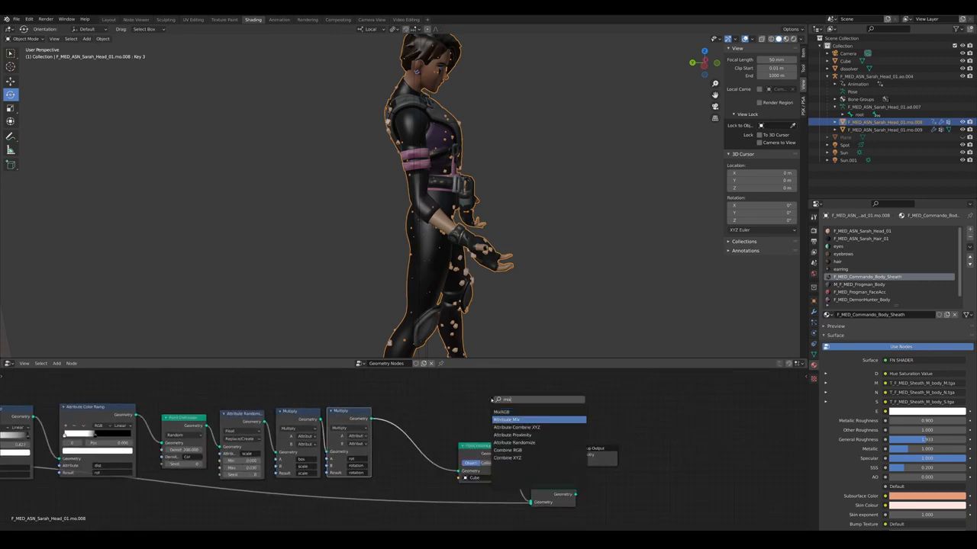
{"action": "left_click", "coordinate": [512, 420]}
{"action": "left_click", "coordinate": [419, 427]}
{"action": "scroll", "coordinate": [427, 436], "scroll_direction": "up", "scroll_amount": 5}
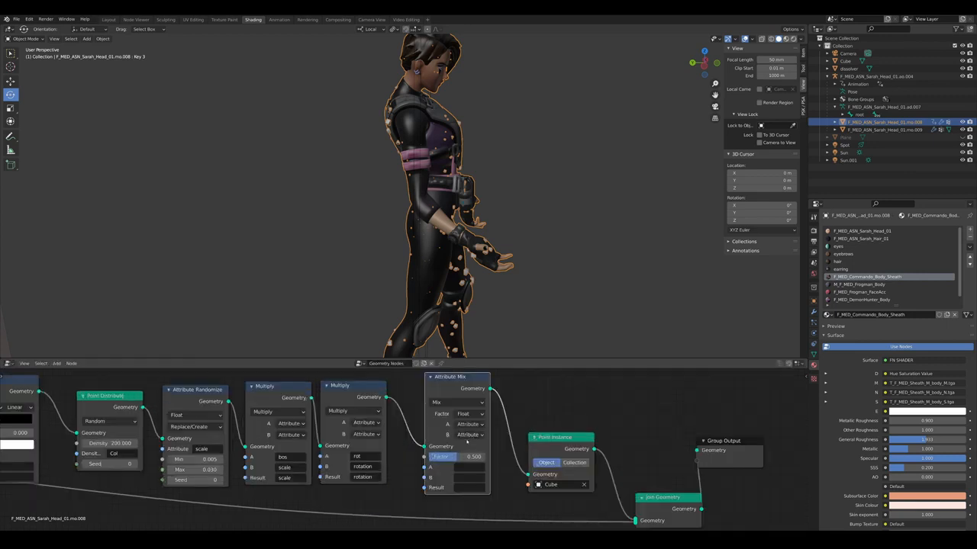
Configure Attribute Mix with Multiply blending, a Vector type for input B and an Attribute type for the factor
{"action": "left_click", "coordinate": [469, 435]}
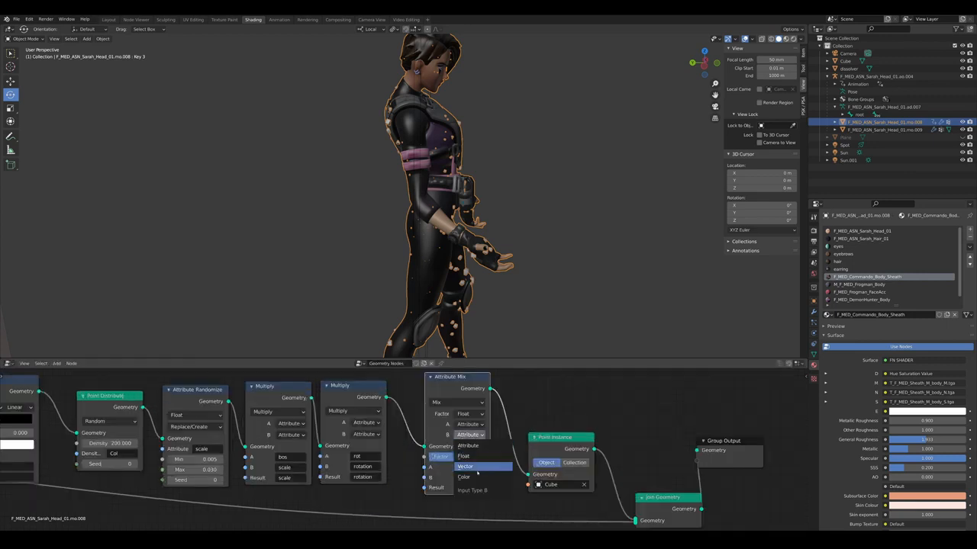
{"action": "left_click", "coordinate": [478, 467]}
{"action": "left_click", "coordinate": [443, 402]}
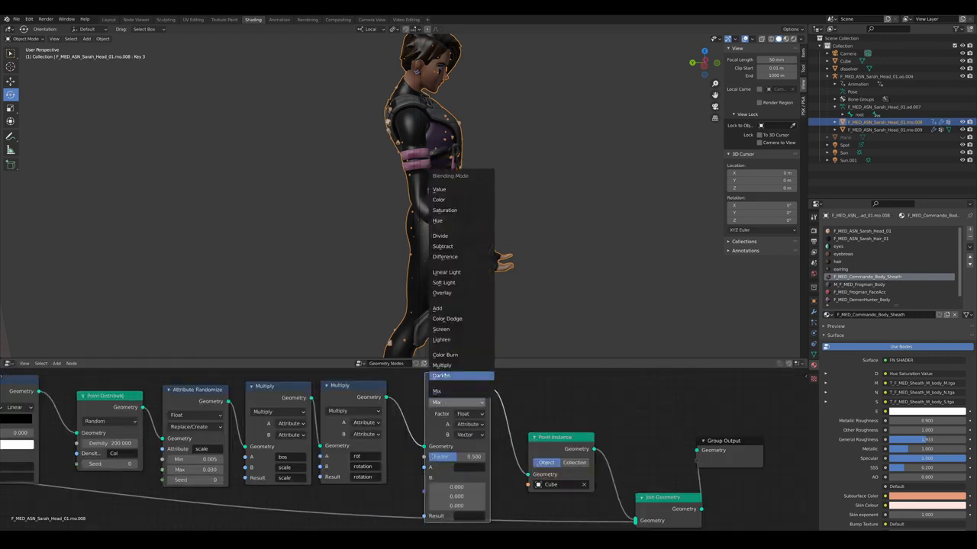
{"action": "left_click", "coordinate": [458, 366]}
{"action": "scroll", "coordinate": [473, 451], "scroll_direction": "up", "scroll_amount": 2}
{"action": "middle_click_drag", "start_coordinate": [473, 452], "coordinate": [476, 433]}
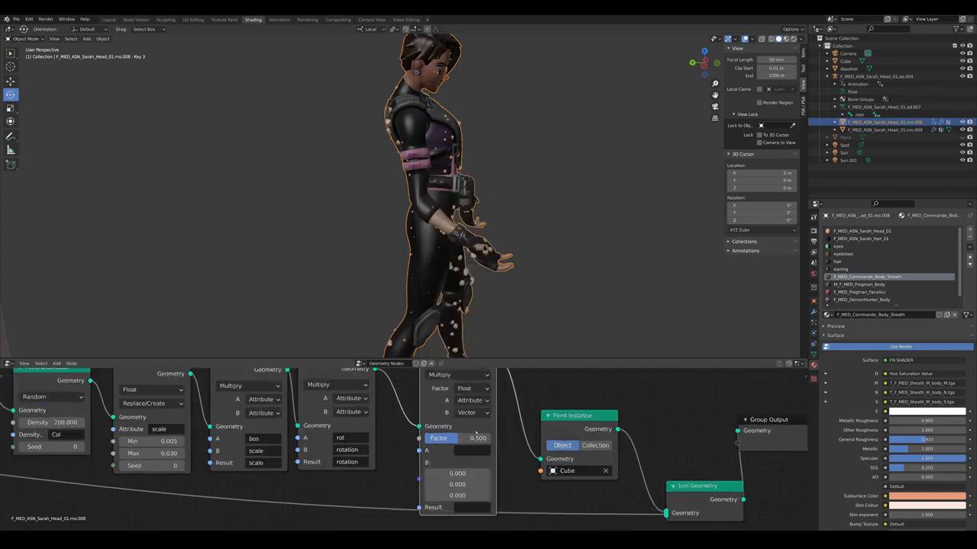
{"action": "left_click", "coordinate": [474, 389]}
{"action": "left_click", "coordinate": [471, 402]}
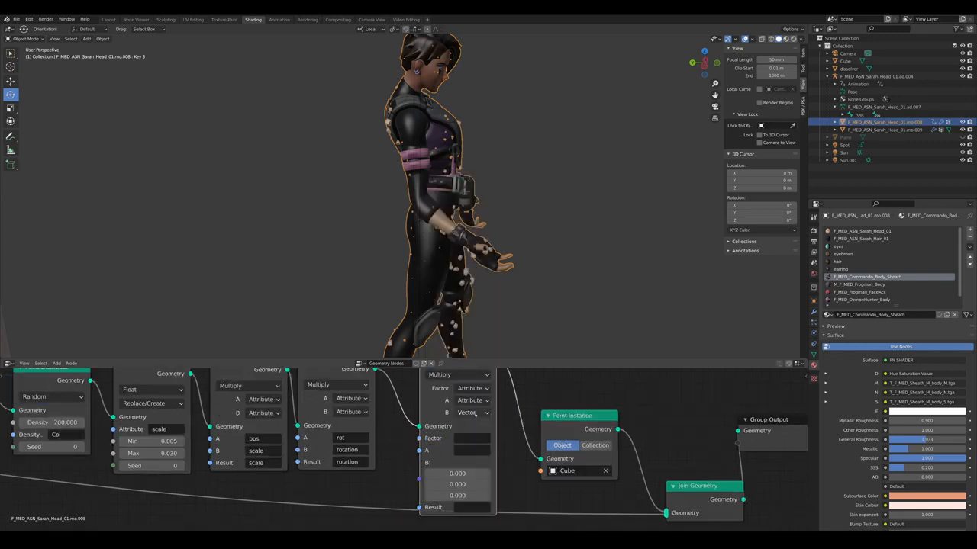
Set the Attribute Mix node's factor to the rot attribute
{"action": "scroll", "coordinate": [466, 414], "scroll_direction": "down", "scroll_amount": 2}
{"action": "middle_click_drag", "start_coordinate": [466, 414], "coordinate": [611, 417]}
{"action": "left_click", "coordinate": [613, 445]}
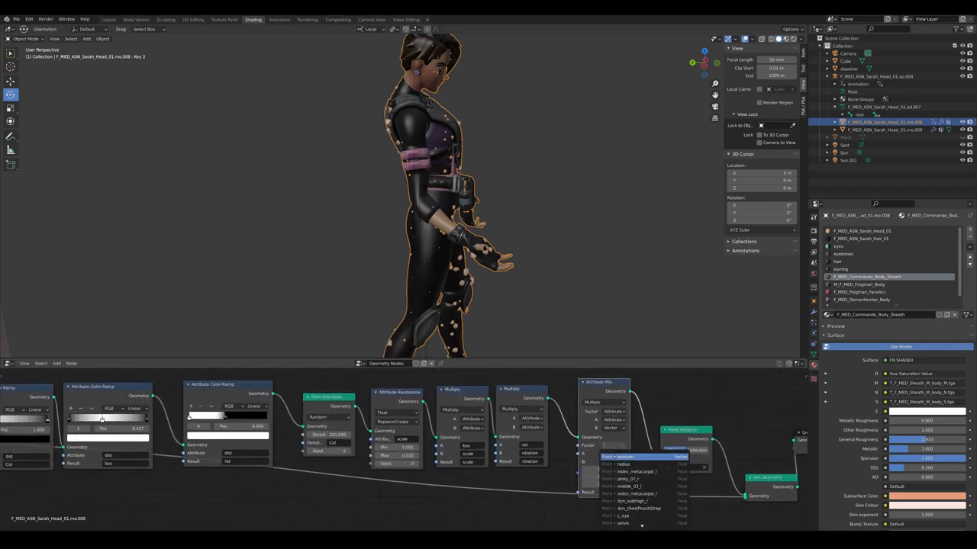
{"action": "type", "text": "'"}
{"action": "key", "text": "Return"}
{"action": "left_click", "coordinate": [613, 446]}
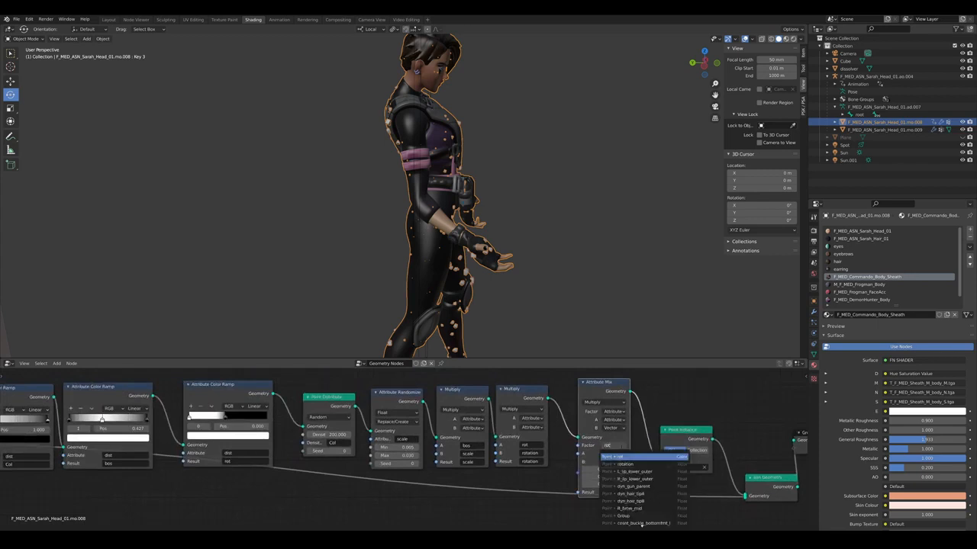
{"action": "key", "text": "Return"}
Use position for both input A and the result of Attribute Mix, with all three components of vector B at 1.000
{"action": "middle_click_drag", "start_coordinate": [577, 468], "coordinate": [495, 458]}
{"action": "scroll", "coordinate": [495, 459], "scroll_direction": "up", "scroll_amount": 3}
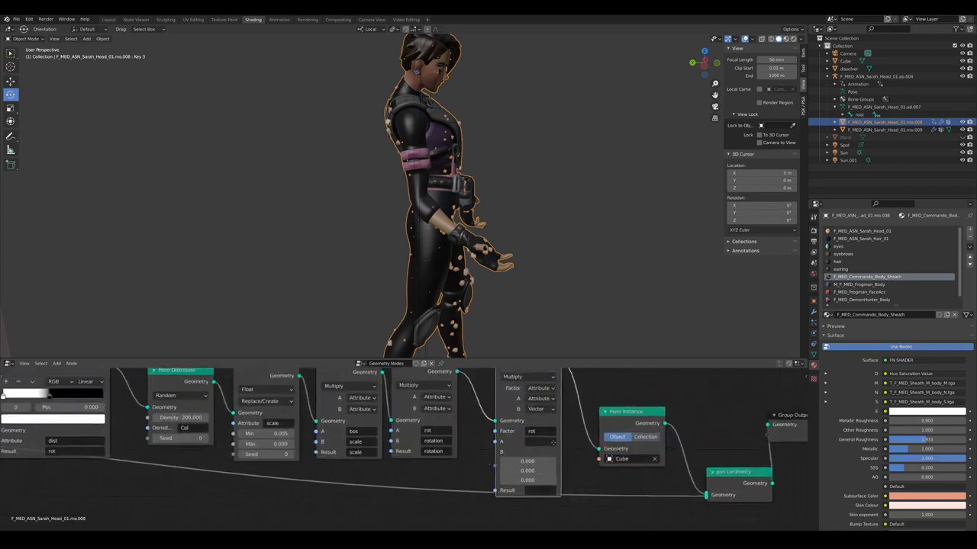
{"action": "middle_click_drag", "start_coordinate": [552, 442], "coordinate": [549, 460]}
{"action": "left_click", "coordinate": [552, 459]}
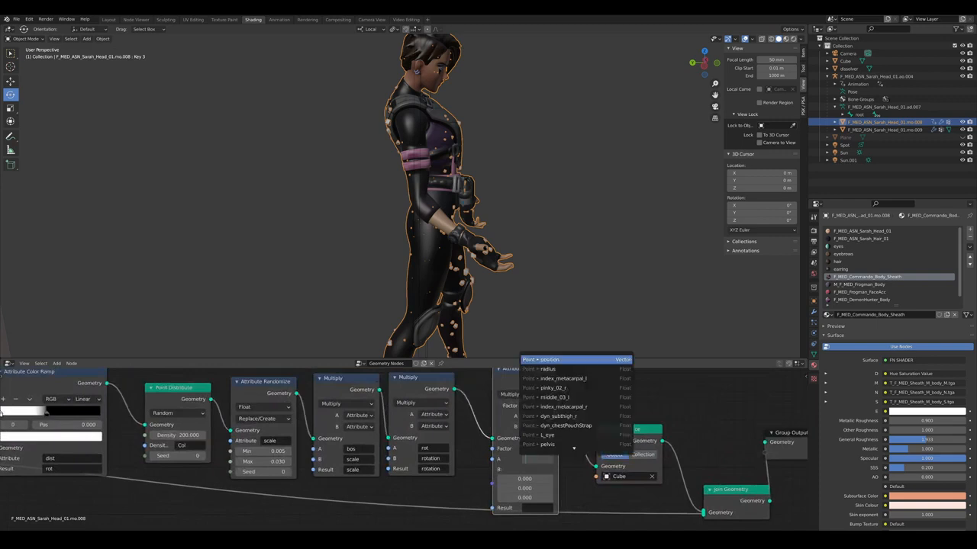
{"action": "type", "text": "po"}
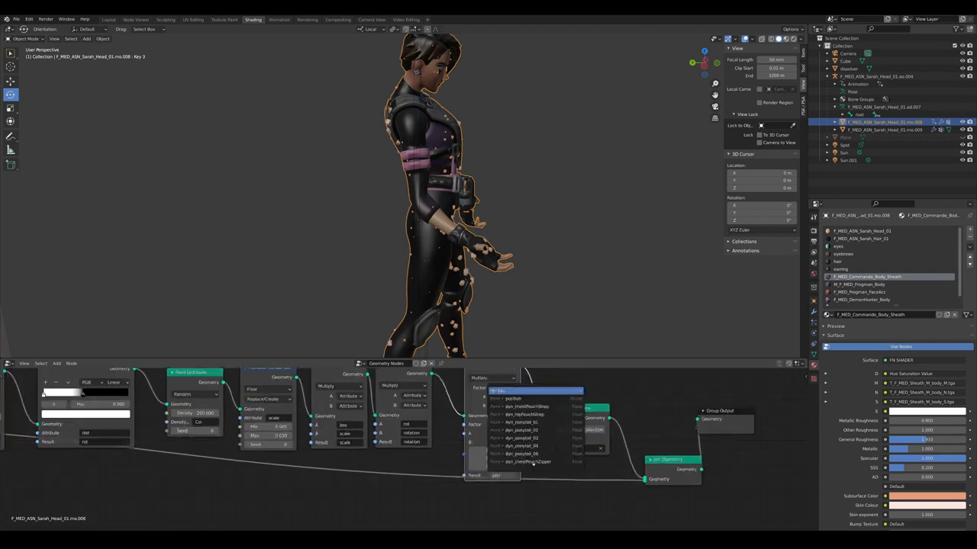
{"action": "key", "text": "Return"}
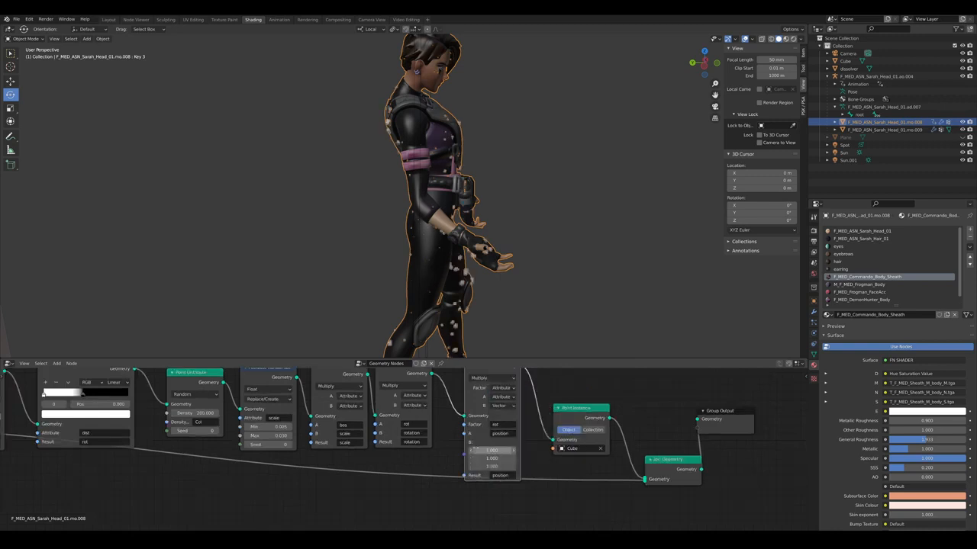
Set the Z component of Attribute Mix's vector B to 2
{"action": "scroll", "coordinate": [488, 457], "scroll_direction": "up", "scroll_amount": 2}
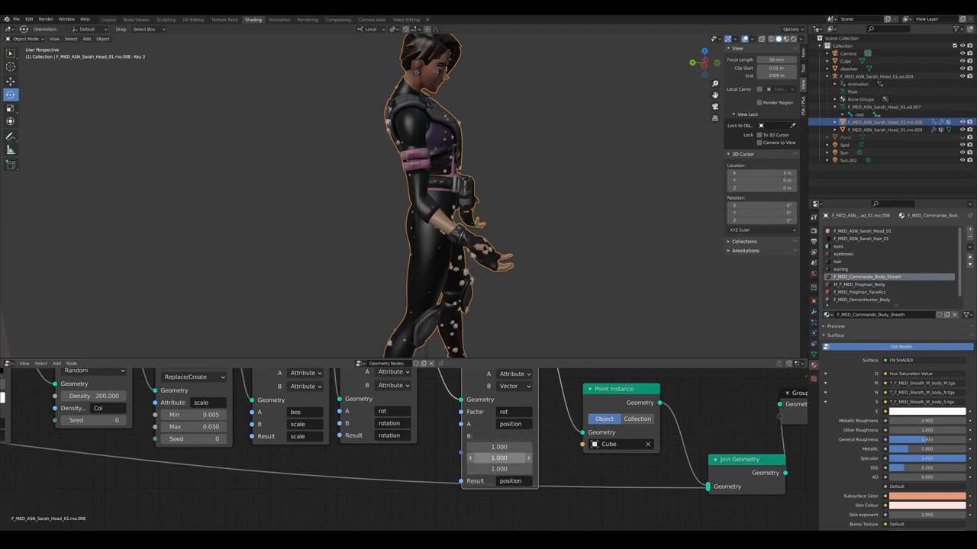
{"action": "left_click", "coordinate": [509, 469]}
{"action": "type", "text": "2"}
{"action": "key", "text": "Return"}
{"action": "scroll", "coordinate": [381, 442], "scroll_direction": "down", "scroll_amount": 3}
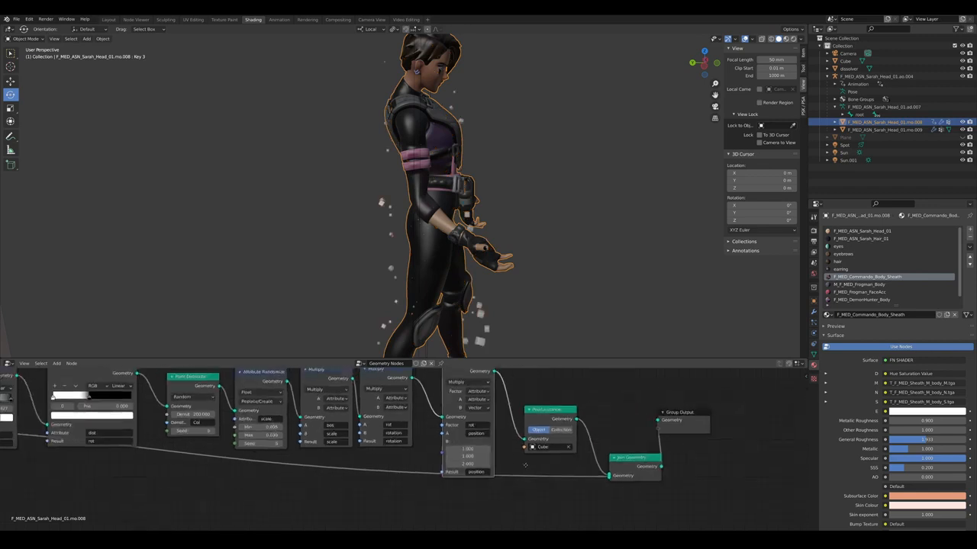
Move and rotate the dissolver slab around the character to check how the cubes shift away from the body
{"action": "middle_click_drag", "start_coordinate": [473, 275], "coordinate": [578, 277]}
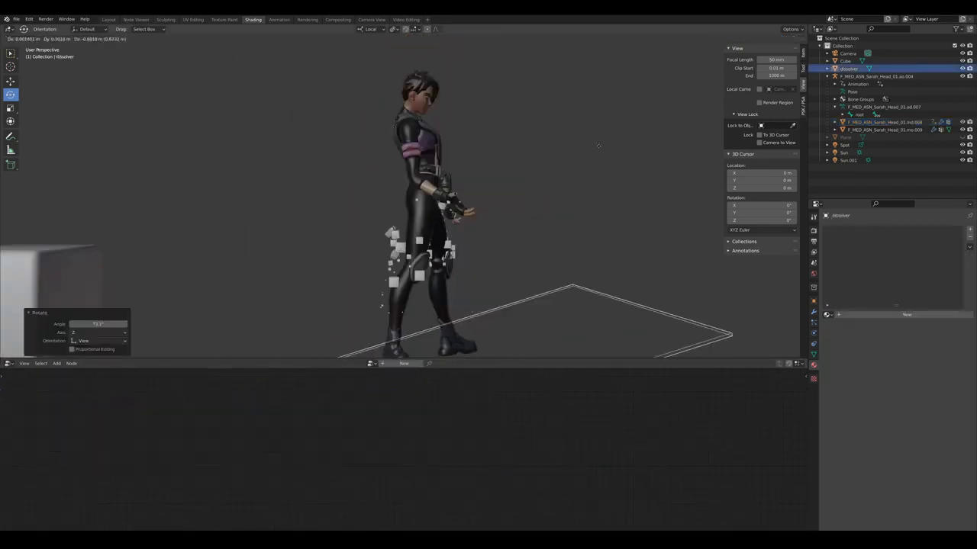
{"action": "key", "text": "g"}
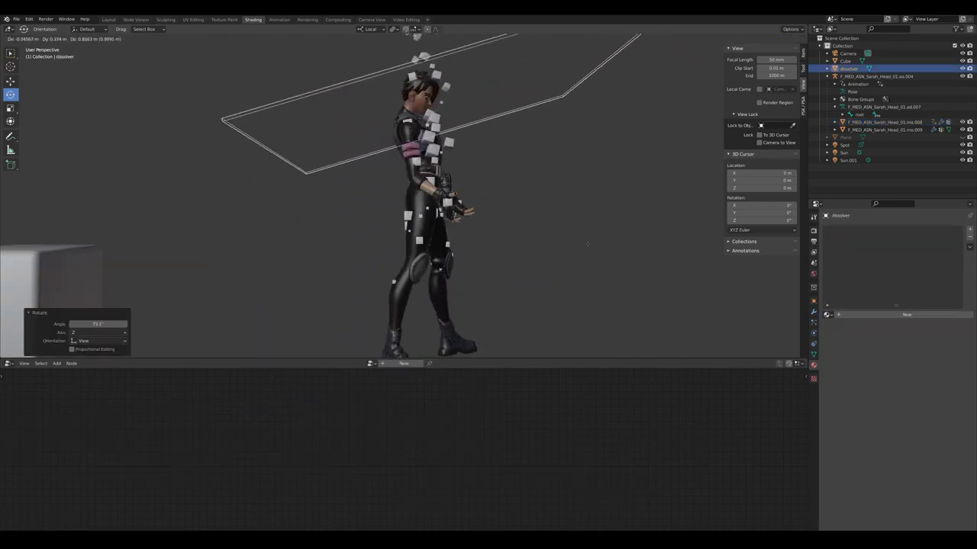
{"action": "left_click", "coordinate": [629, 241]}
{"action": "key", "text": "r"}
{"action": "left_click", "coordinate": [614, 153]}
{"action": "key", "text": "g"}
{"action": "right_click", "coordinate": [580, 114]}
{"action": "middle_click_drag", "start_coordinate": [580, 115], "coordinate": [608, 118]}
{"action": "scroll", "coordinate": [607, 118], "scroll_direction": "down", "scroll_amount": 3}
{"action": "middle_click_drag", "start_coordinate": [497, 118], "coordinate": [656, 71]}
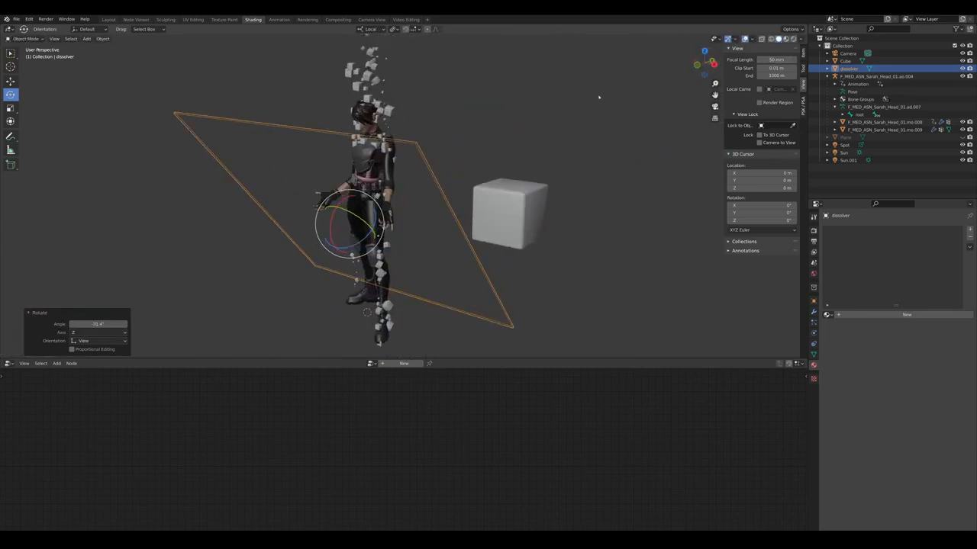
{"action": "scroll", "coordinate": [599, 97], "scroll_direction": "up", "scroll_amount": 2}
Display bones in the viewport overlays and select the character's armature
{"action": "left_click", "coordinate": [752, 39]}
{"action": "left_click", "coordinate": [756, 124]}
{"action": "middle_click_drag", "start_coordinate": [603, 164], "coordinate": [412, 148]}
{"action": "left_click", "coordinate": [416, 172]}
Try rotating the armature to lay the character down, and tilt the dissolver slab to test the cubes' offset direction
{"action": "key", "text": "r"}
{"action": "key", "text": "r"}
{"action": "left_click", "coordinate": [391, 258]}
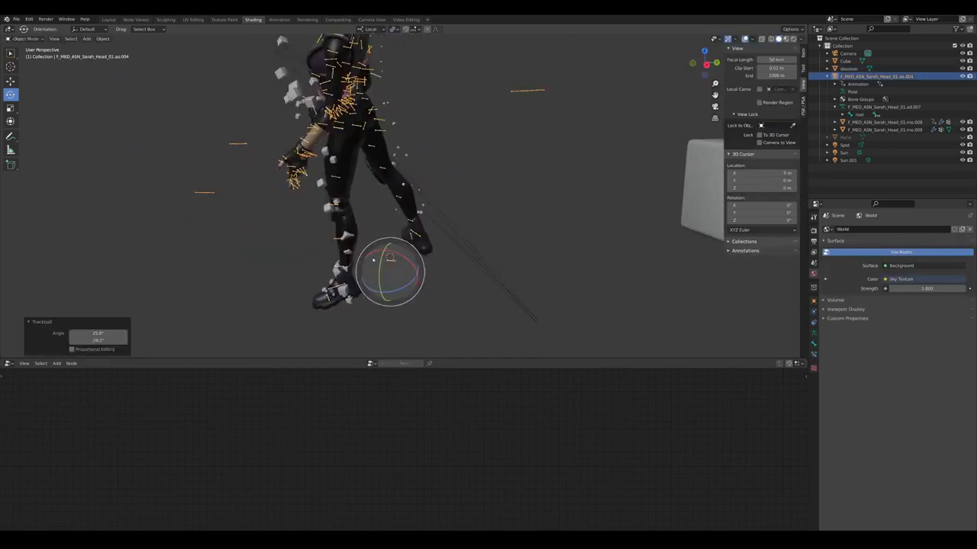
{"action": "left_click_drag", "start_coordinate": [400, 243], "coordinate": [361, 269]}
{"action": "middle_click_drag", "start_coordinate": [370, 263], "coordinate": [419, 257]}
{"action": "left_click", "coordinate": [427, 152]}
{"action": "key", "text": "r"}
{"action": "left_click", "coordinate": [523, 259]}
{"action": "key", "text": "g"}
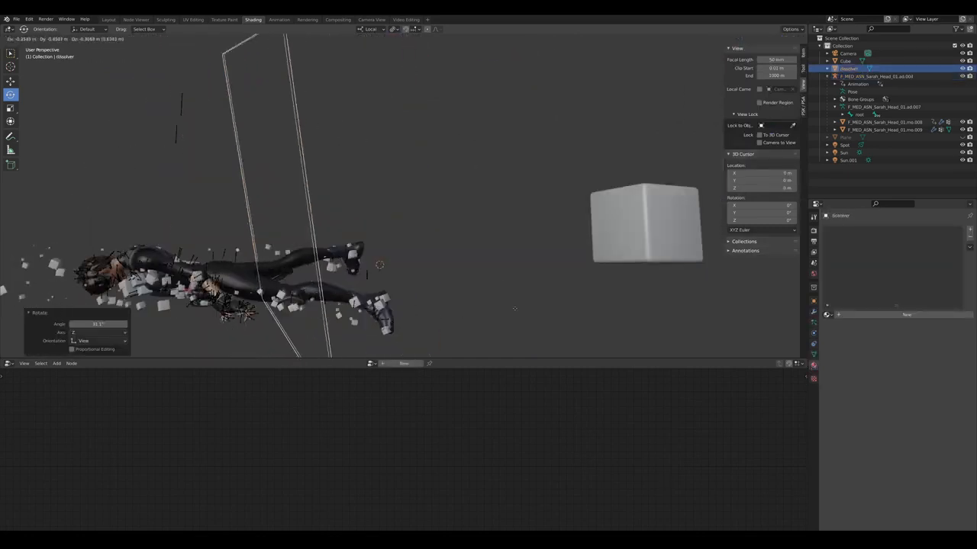
{"action": "right_click", "coordinate": [594, 285]}
Undo the test rotations of the armature and the dissolver slab
{"action": "key", "text": "ctrl+z"}
{"action": "key", "text": "ctrl+z"}
{"action": "key", "text": "ctrl+z"}
{"action": "key", "text": "ctrl+z"}
{"action": "key", "text": "ctrl+z"}
{"action": "key", "text": "ctrl+z"}
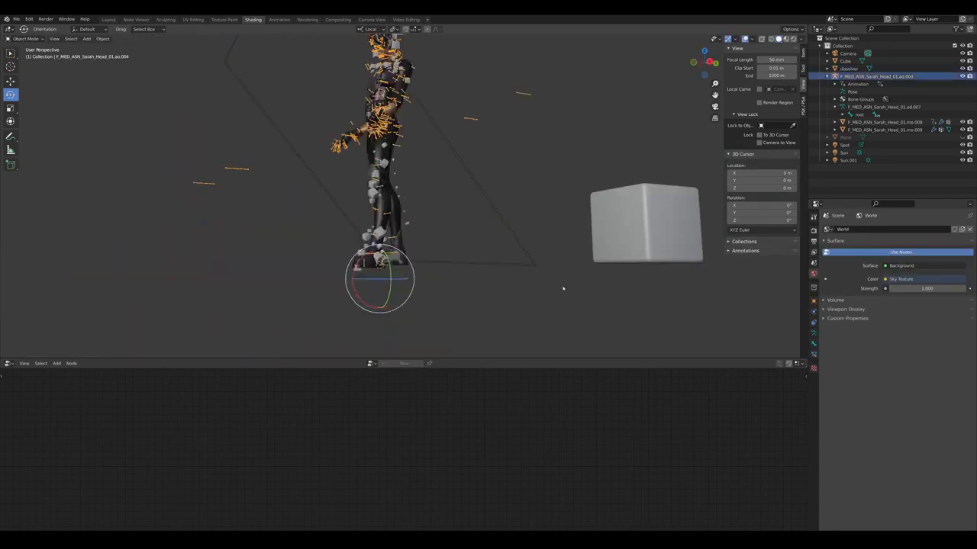
{"action": "key", "text": "ctrl+z"}
{"action": "key", "text": "ctrl+z"}
{"action": "key", "text": "ctrl+z"}
{"action": "key", "text": "ctrl+z"}
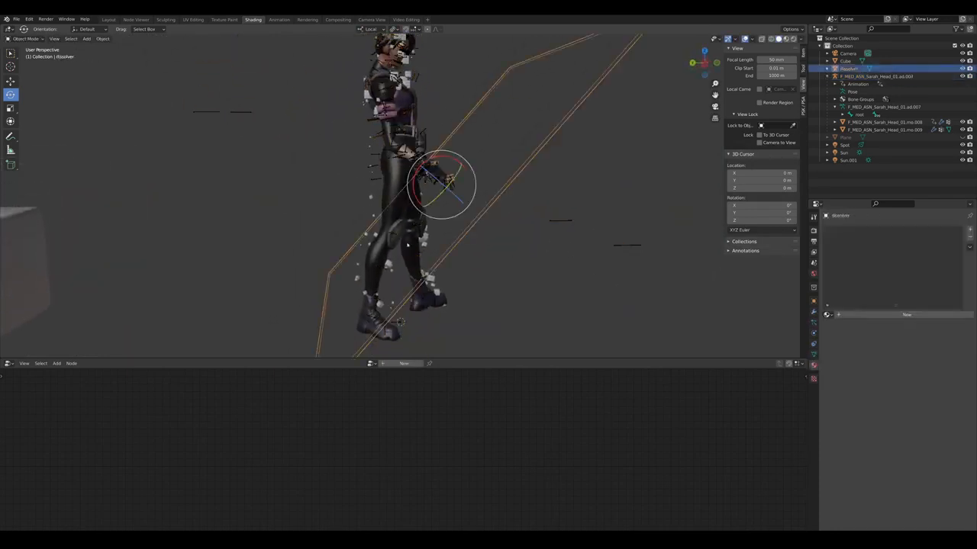
Set the Y component of Attribute Mix's vector B to 1.400 on the character's geometry nodes
{"action": "middle_click_drag", "start_coordinate": [531, 461], "coordinate": [509, 429]}
{"action": "scroll", "coordinate": [471, 453], "scroll_direction": "up", "scroll_amount": 5}
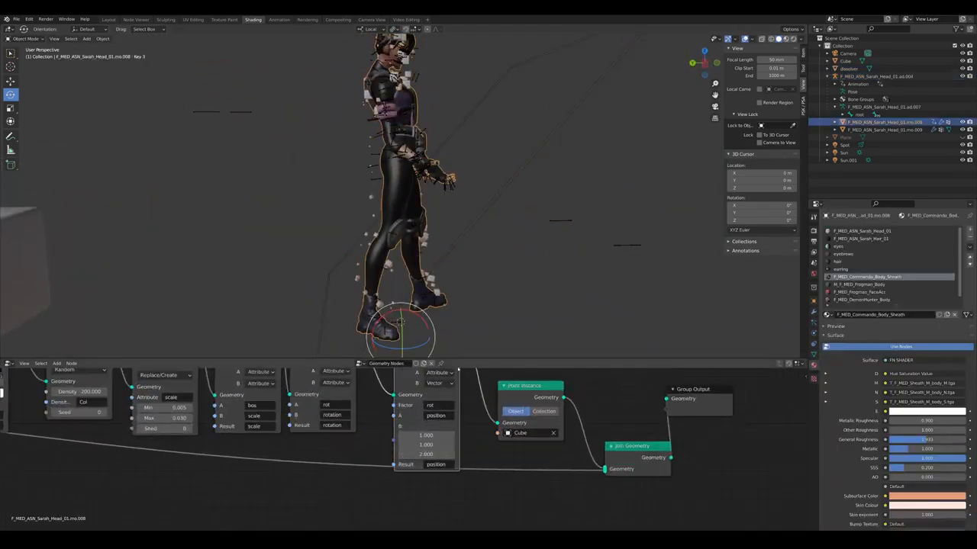
{"action": "left_click_drag", "start_coordinate": [426, 444], "coordinate": [456, 445]}
Rotate the dissolver slab to a steeper angle and move it across the character to check the cubes' sideways offset
{"action": "left_click", "coordinate": [476, 221]}
{"action": "scroll", "coordinate": [475, 250], "scroll_direction": "down", "scroll_amount": 3}
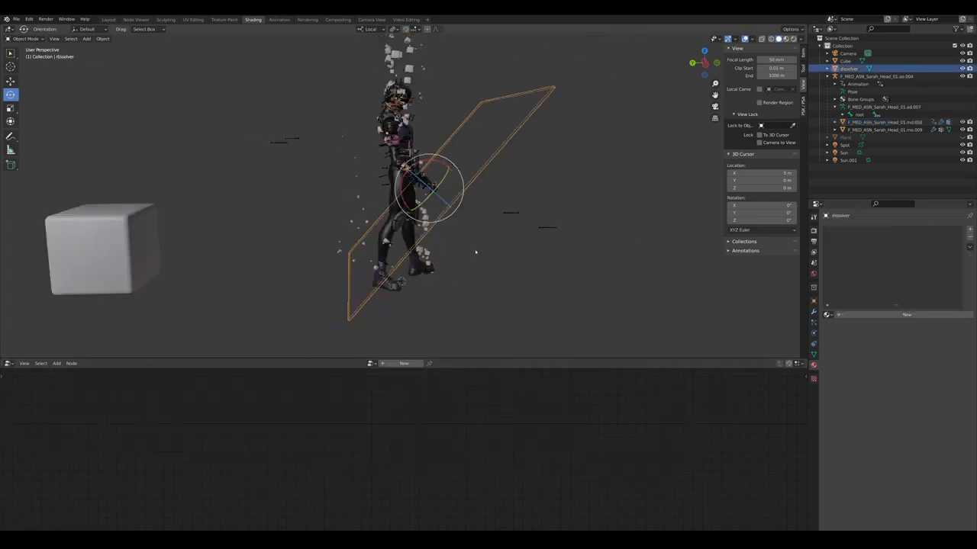
{"action": "middle_click_drag", "start_coordinate": [475, 252], "coordinate": [439, 250]}
{"action": "key", "text": "g"}
{"action": "left_click", "coordinate": [530, 188]}
{"action": "key", "text": "r"}
{"action": "left_click", "coordinate": [521, 124]}
{"action": "key", "text": "g"}
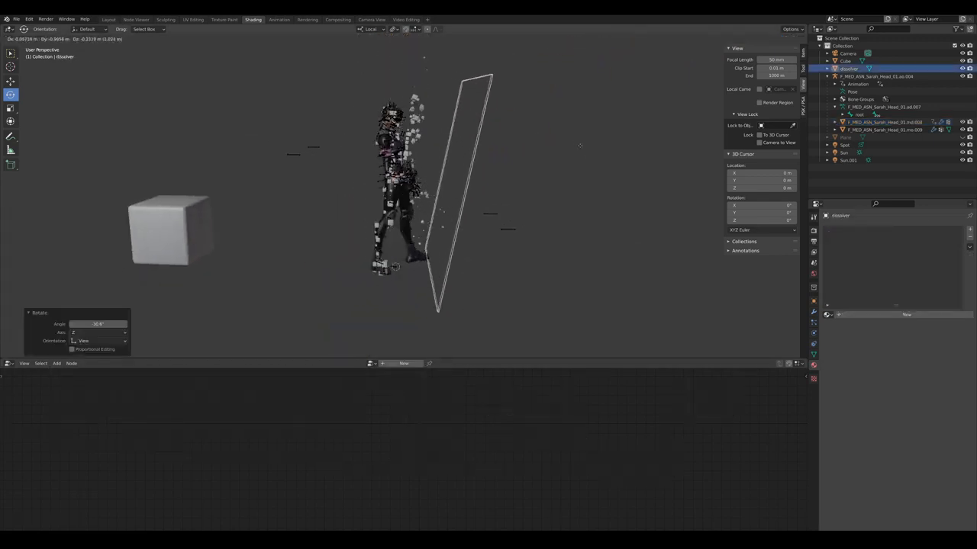
{"action": "left_click", "coordinate": [515, 148]}
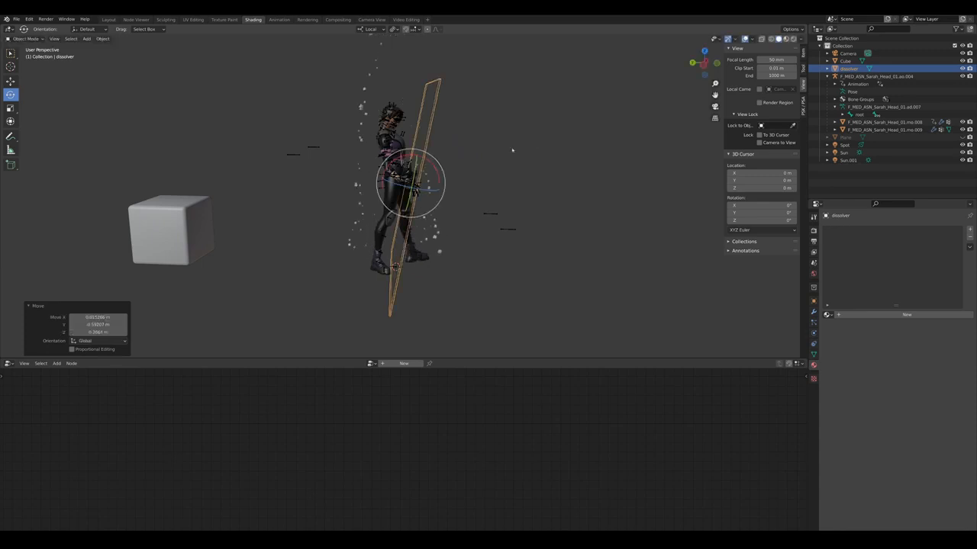
Select the character and set Attribute Mix's vector B to 1.490 in X and 1.400 in Z
{"action": "left_click", "coordinate": [400, 170]}
{"action": "scroll", "coordinate": [424, 458], "scroll_direction": "up", "scroll_amount": 1}
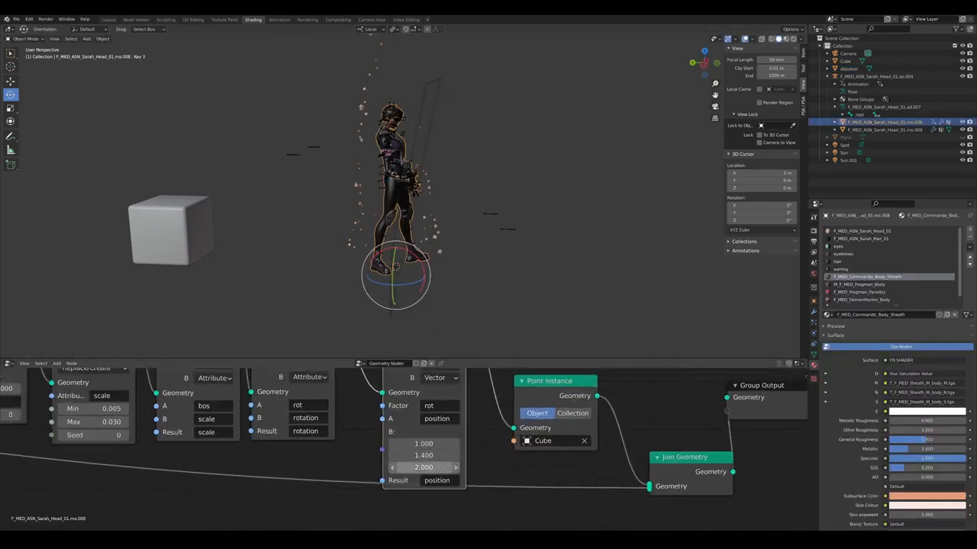
{"action": "type", "text": "1.400"}
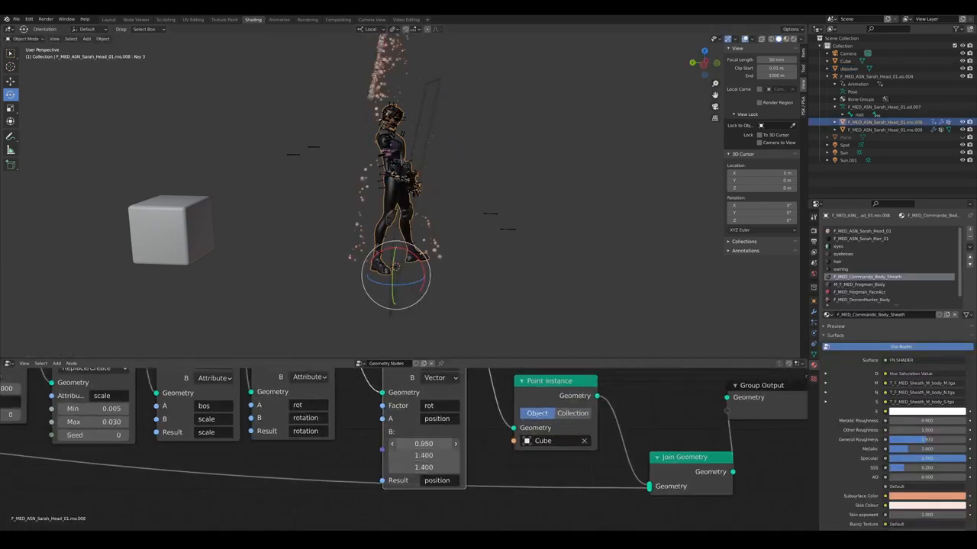
{"action": "left_click_drag", "start_coordinate": [423, 444], "coordinate": [460, 444]}
Move the dissolver slab behind the character and inspect the cubes' spread around the head
{"action": "middle_click_drag", "start_coordinate": [448, 164], "coordinate": [450, 188]}
{"action": "left_click", "coordinate": [449, 188]}
{"action": "key", "text": "g"}
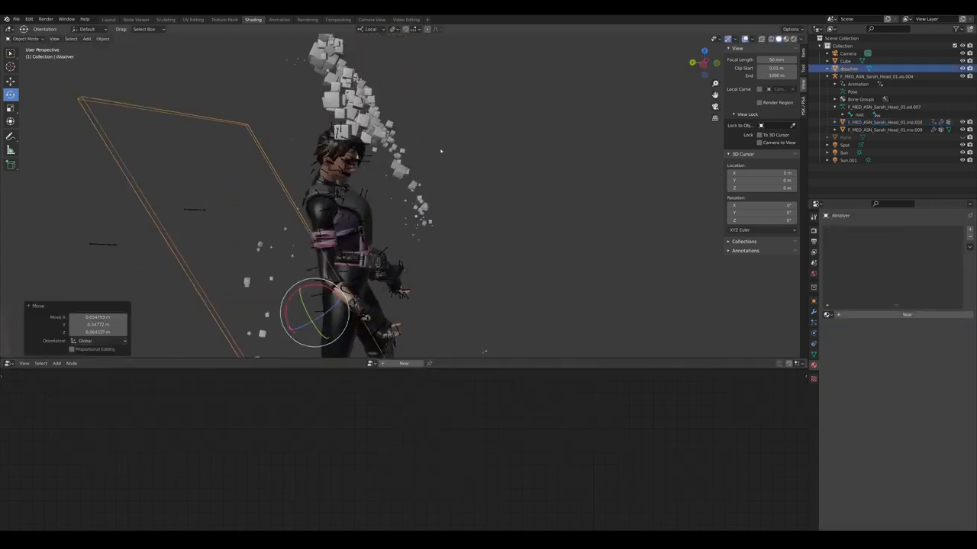
{"action": "middle_click_drag", "start_coordinate": [441, 150], "coordinate": [493, 139]}
Insert an Attribute Randomize node between the second Multiply and Attribute Mix in the character's node tree
{"action": "left_click", "coordinate": [330, 229]}
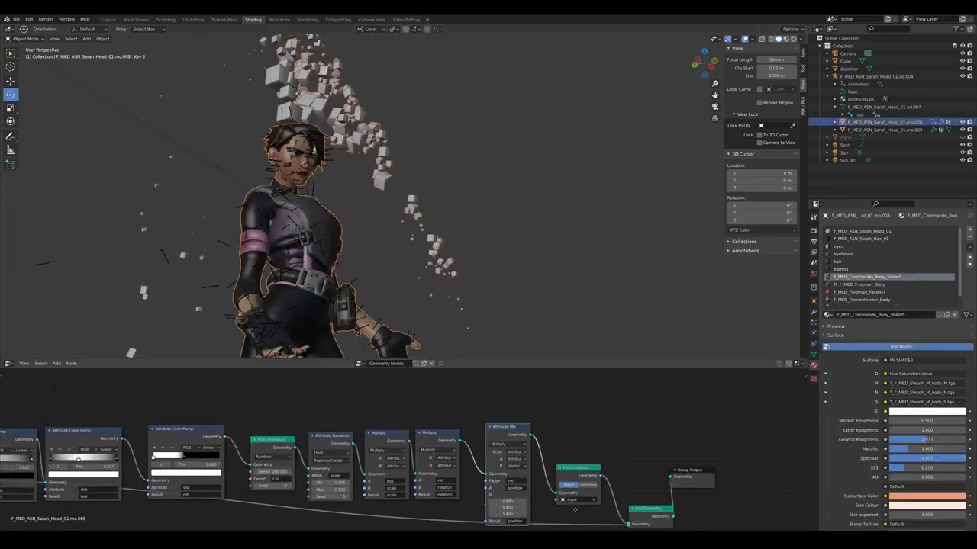
{"action": "scroll", "coordinate": [504, 500], "scroll_direction": "up", "scroll_amount": 4}
{"action": "middle_click_drag", "start_coordinate": [507, 507], "coordinate": [489, 486]}
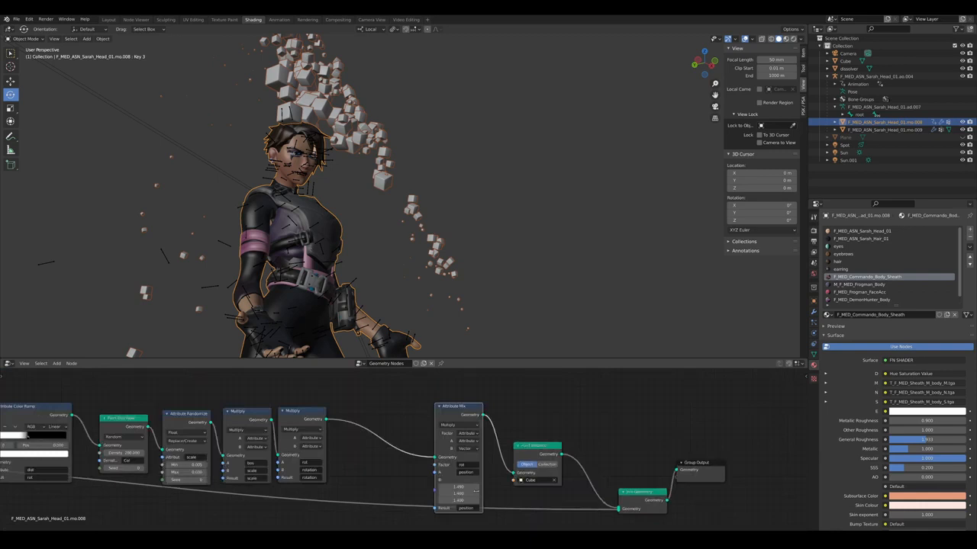
{"action": "scroll", "coordinate": [401, 451], "scroll_direction": "up", "scroll_amount": 3}
{"action": "middle_click_drag", "start_coordinate": [373, 429], "coordinate": [395, 427]}
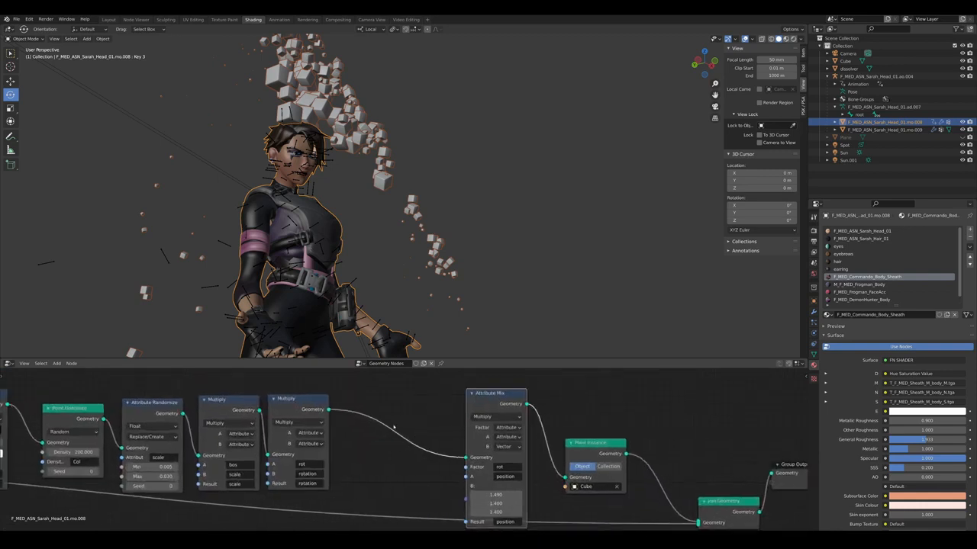
{"action": "key", "text": "shift+a"}
{"action": "key", "text": "s"}
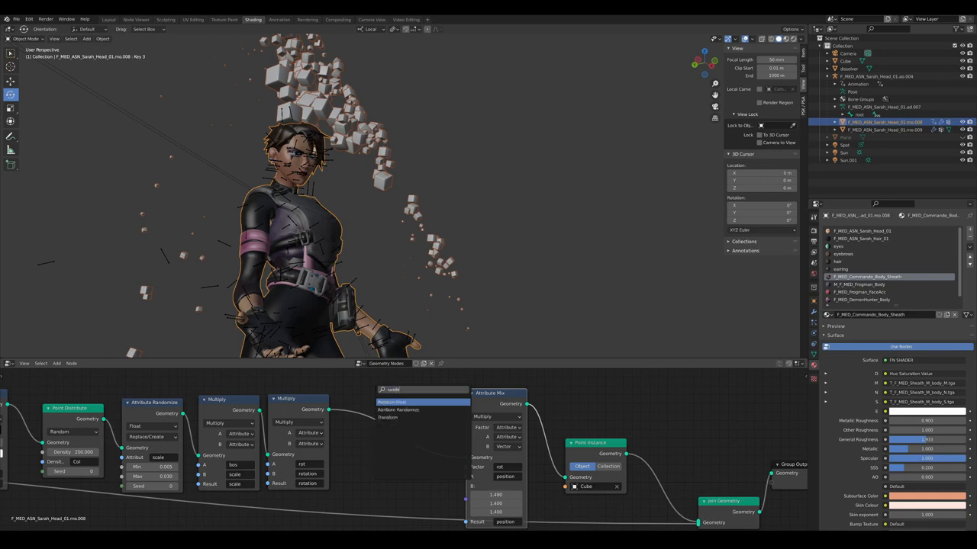
{"action": "key", "text": "Down"}
{"action": "key", "text": "Return"}
{"action": "left_click", "coordinate": [370, 389]}
{"action": "scroll", "coordinate": [420, 442], "scroll_direction": "up", "scroll_amount": 3}
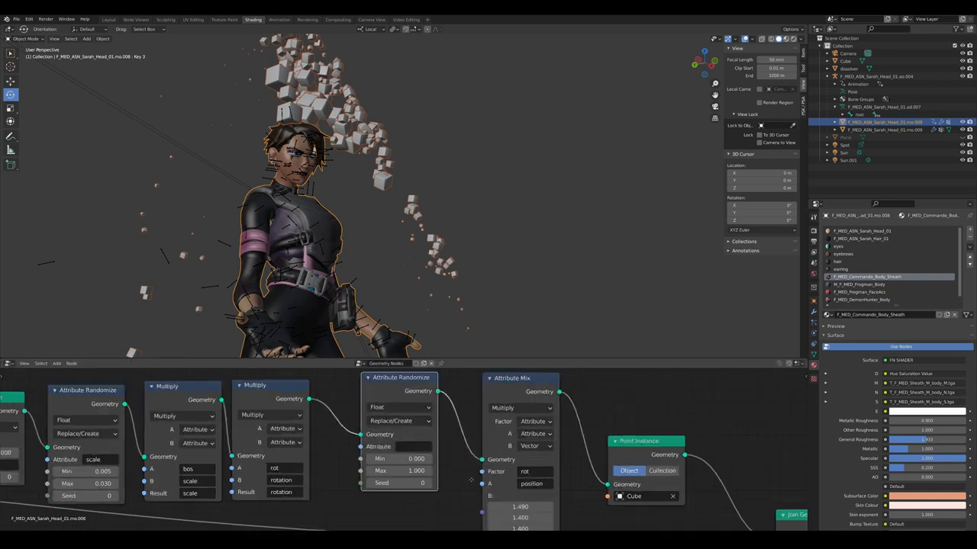
Set the new Attribute Randomize node's data type to Vector
{"action": "middle_click_drag", "start_coordinate": [456, 466], "coordinate": [415, 453]}
{"action": "scroll", "coordinate": [414, 453], "scroll_direction": "down", "scroll_amount": 1}
{"action": "left_click", "coordinate": [366, 411]}
{"action": "left_click", "coordinate": [364, 399]}
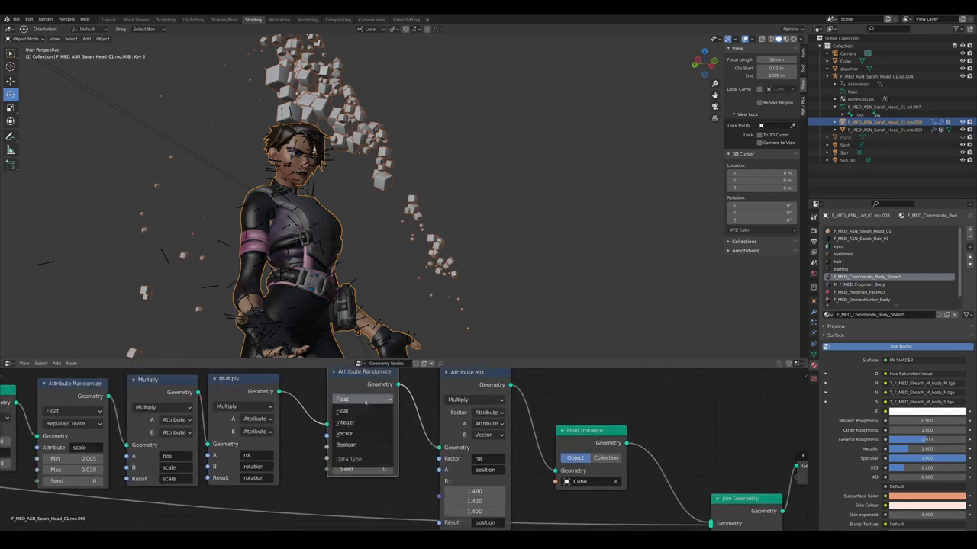
{"action": "left_click", "coordinate": [369, 434]}
{"action": "middle_click_drag", "start_coordinate": [427, 473], "coordinate": [402, 459]}
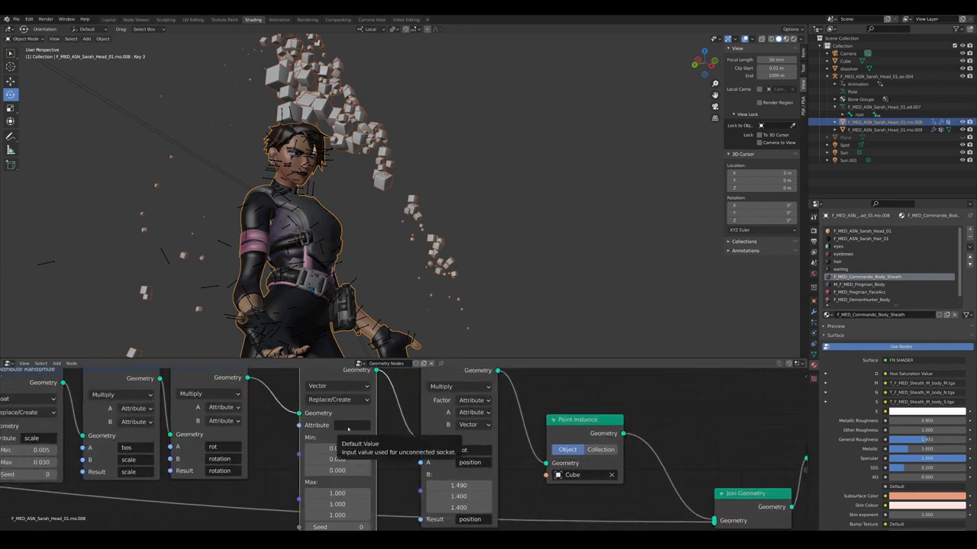
Set the vector Attribute Randomize node's attribute to position
{"action": "scroll", "coordinate": [396, 468], "scroll_direction": "down", "scroll_amount": 2}
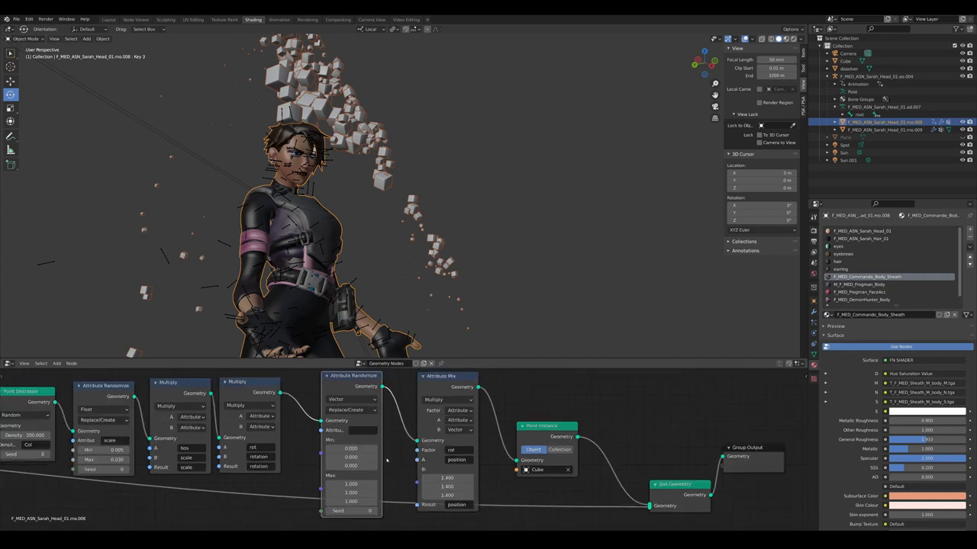
{"action": "left_click", "coordinate": [362, 430]}
{"action": "key", "text": "Return"}
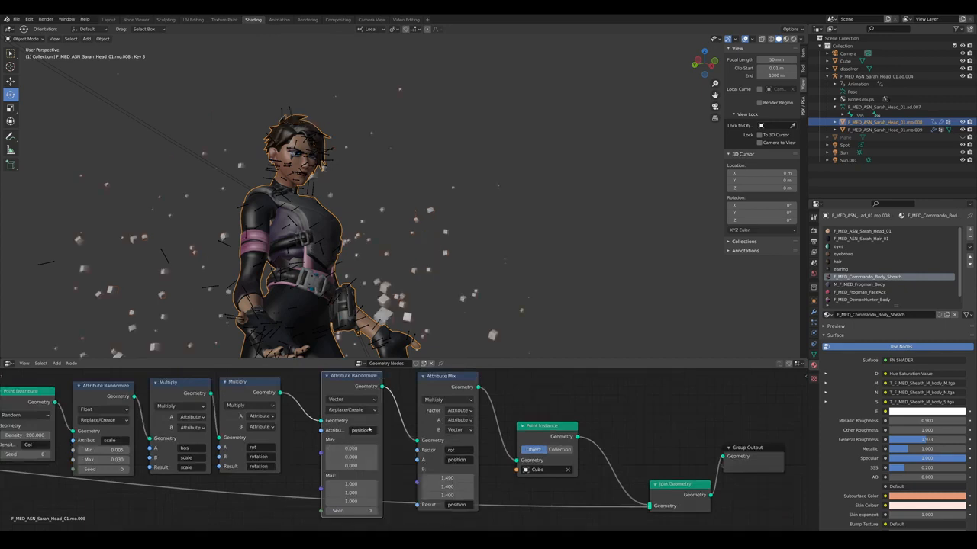
Set all three Min values of the vector Attribute Randomize node to 1.000
{"action": "scroll", "coordinate": [393, 448], "scroll_direction": "down", "scroll_amount": 4}
{"action": "scroll", "coordinate": [389, 475], "scroll_direction": "up", "scroll_amount": 3}
{"action": "middle_click_drag", "start_coordinate": [388, 477], "coordinate": [415, 457]}
{"action": "scroll", "coordinate": [414, 456], "scroll_direction": "up", "scroll_amount": 2}
{"action": "scroll", "coordinate": [414, 457], "scroll_direction": "down", "scroll_amount": 4}
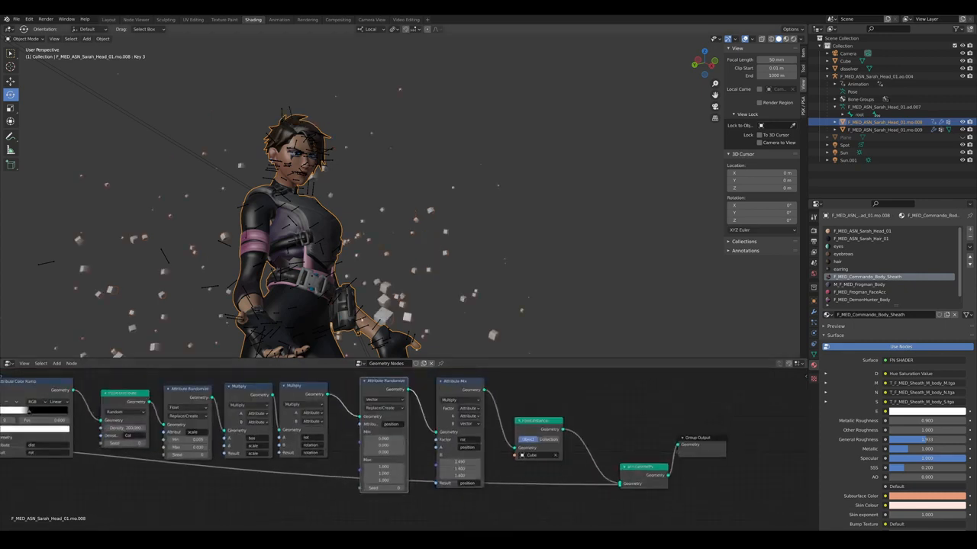
{"action": "scroll", "coordinate": [412, 290], "scroll_direction": "down", "scroll_amount": 4}
{"action": "middle_click_drag", "start_coordinate": [412, 290], "coordinate": [338, 287]}
{"action": "scroll", "coordinate": [469, 450], "scroll_direction": "up", "scroll_amount": 2}
{"action": "key", "text": "Return"}
Rename the attribute of the vector Attribute Randomize node to pos
{"action": "scroll", "coordinate": [378, 297], "scroll_direction": "down", "scroll_amount": 2}
{"action": "scroll", "coordinate": [394, 460], "scroll_direction": "up", "scroll_amount": 1}
{"action": "scroll", "coordinate": [411, 404], "scroll_direction": "up", "scroll_amount": 3}
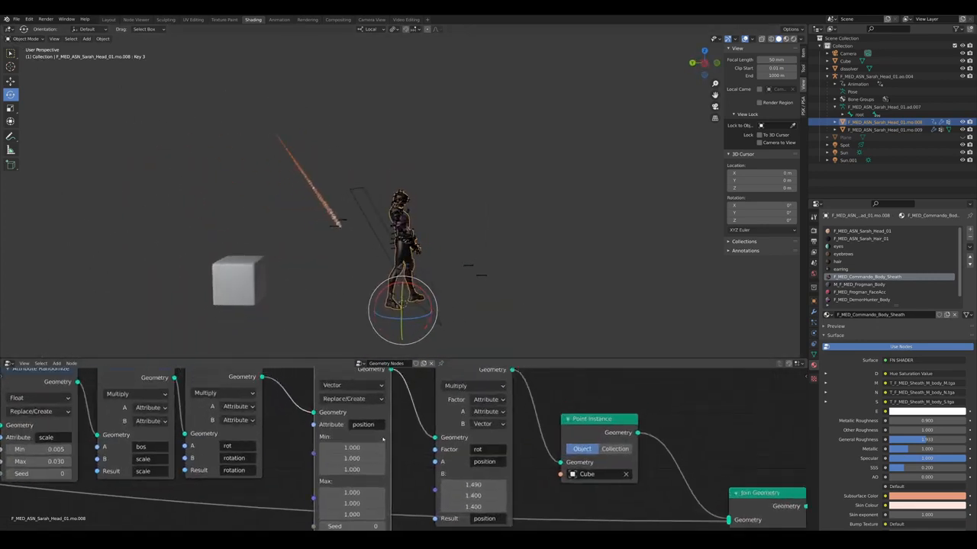
{"action": "left_click", "coordinate": [365, 425]}
{"action": "left_click", "coordinate": [353, 400]}
{"action": "left_click", "coordinate": [365, 424]}
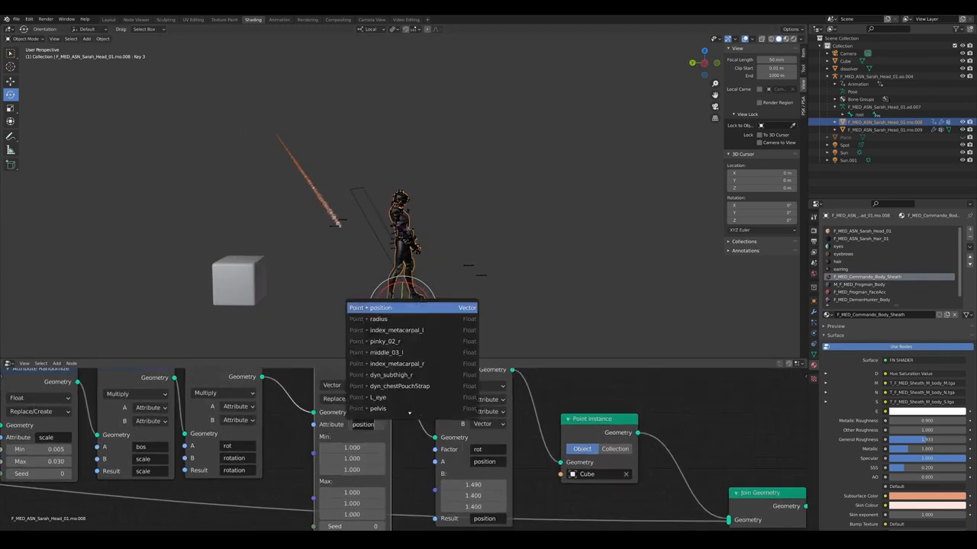
{"action": "type", "text": "pos"}
{"action": "key", "text": "Return"}
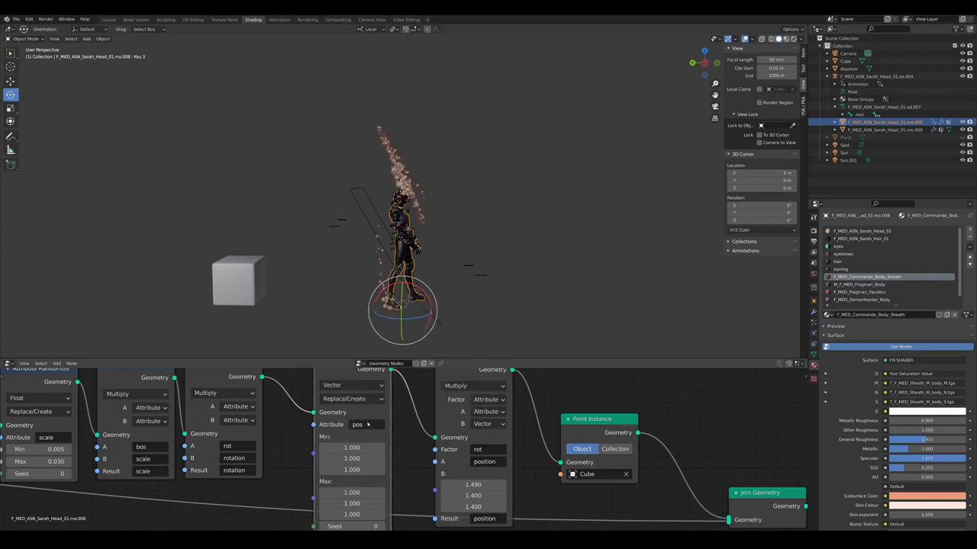
Switch the B input of the Multiply node writing position to Attribute and set it to pos
{"action": "middle_click_drag", "start_coordinate": [490, 484], "coordinate": [420, 444]}
{"action": "scroll", "coordinate": [420, 384], "scroll_direction": "up", "scroll_amount": 3}
{"action": "middle_click_drag", "start_coordinate": [419, 384], "coordinate": [422, 434]}
{"action": "scroll", "coordinate": [416, 393], "scroll_direction": "down", "scroll_amount": 2}
{"action": "scroll", "coordinate": [447, 450], "scroll_direction": "down", "scroll_amount": 1}
{"action": "left_click", "coordinate": [424, 420]}
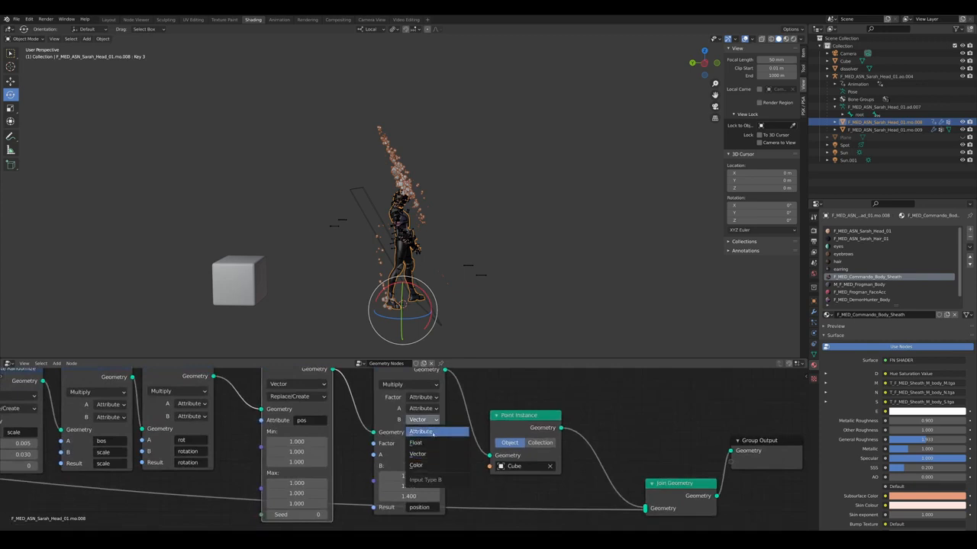
{"action": "left_click", "coordinate": [432, 433]}
{"action": "scroll", "coordinate": [433, 432], "scroll_direction": "up", "scroll_amount": 2}
{"action": "left_click", "coordinate": [421, 466]}
{"action": "type", "text": "p"}
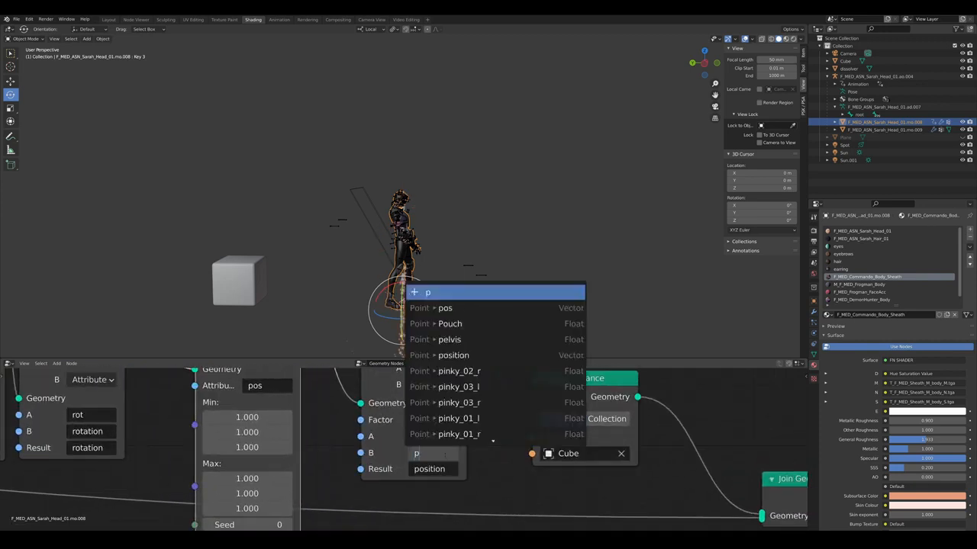
{"action": "type", "text": "os"}
{"action": "key", "text": "Return"}
Set all three Max values of the pos Attribute Randomize node to 1.400
{"action": "scroll", "coordinate": [489, 442], "scroll_direction": "down", "scroll_amount": 4}
{"action": "scroll", "coordinate": [279, 446], "scroll_direction": "up", "scroll_amount": 5}
{"action": "scroll", "coordinate": [366, 450], "scroll_direction": "down", "scroll_amount": 4}
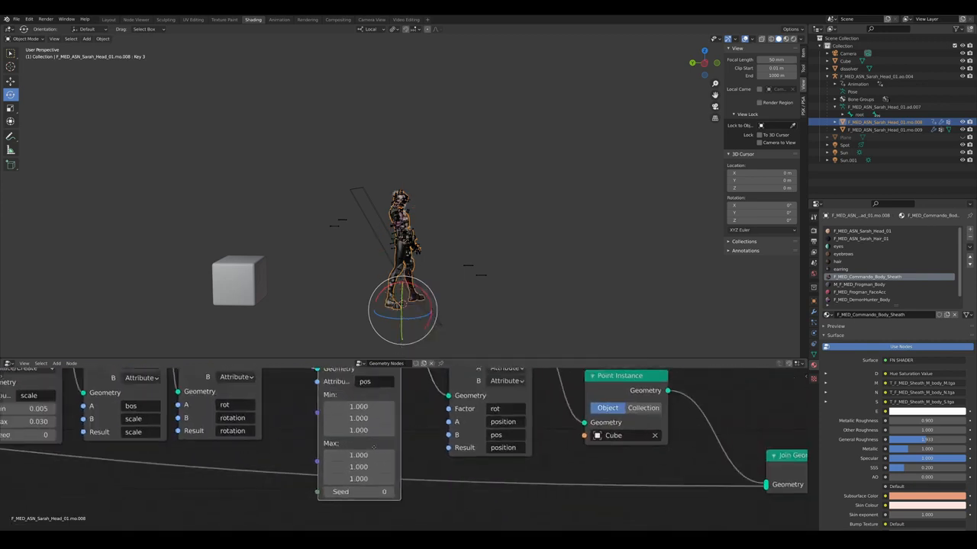
{"action": "scroll", "coordinate": [375, 447], "scroll_direction": "up", "scroll_amount": 1}
{"action": "left_click", "coordinate": [393, 456]}
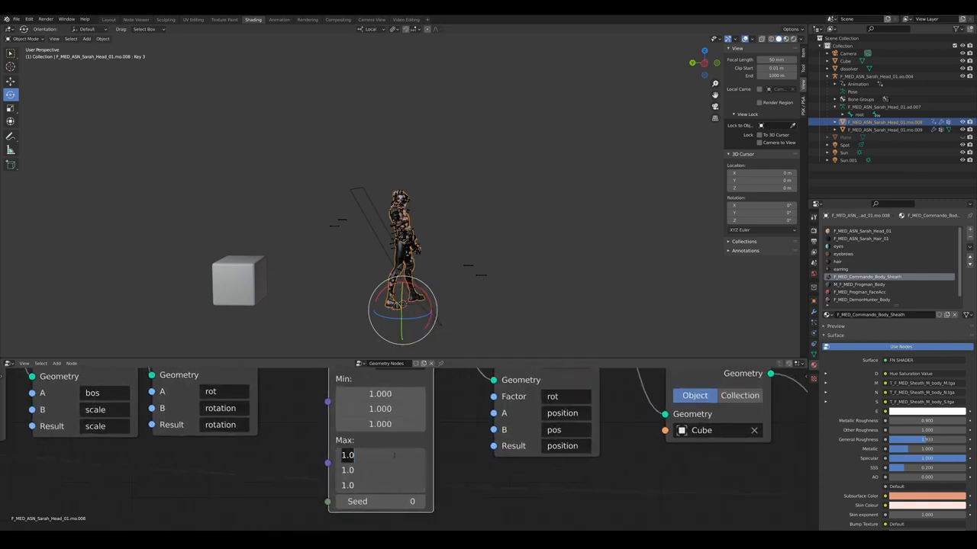
{"action": "key", "text": "Return"}
Set all three Min values of the pos Attribute Randomize node to 1.200
{"action": "middle_click_drag", "start_coordinate": [393, 456], "coordinate": [390, 494]}
{"action": "scroll", "coordinate": [390, 494], "scroll_direction": "up", "scroll_amount": 1}
{"action": "left_click_drag", "start_coordinate": [386, 425], "coordinate": [386, 461]}
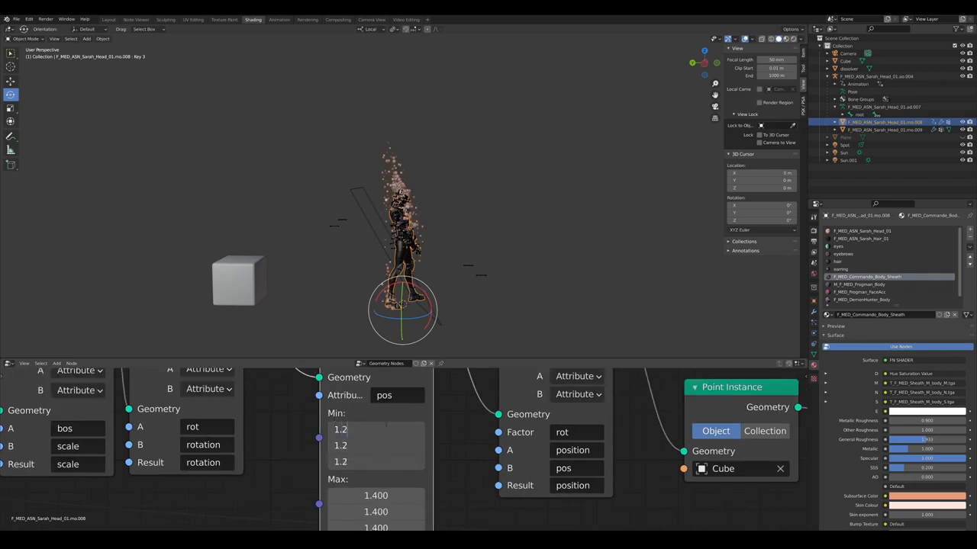
{"action": "key", "text": "Return"}
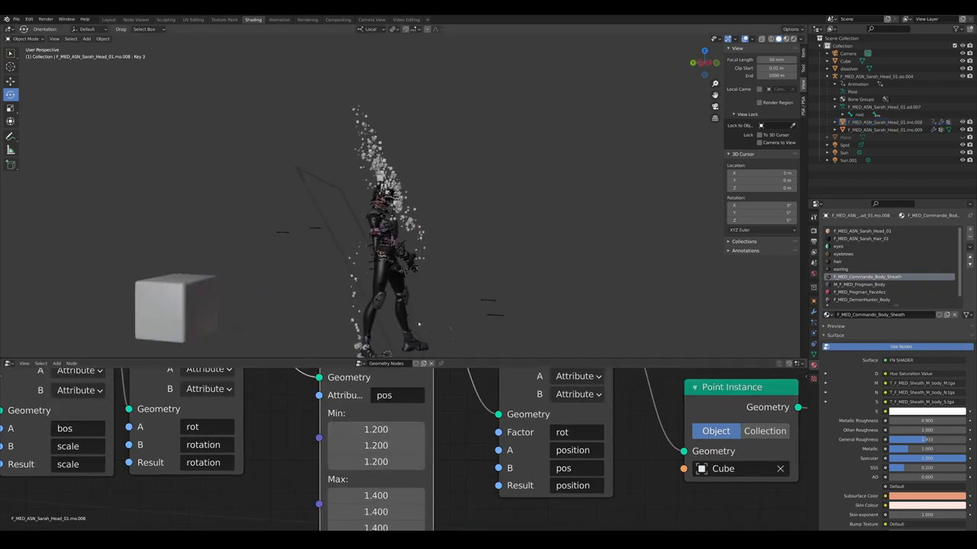
{"action": "left_click", "coordinate": [418, 324]}
{"action": "key", "text": "g"}
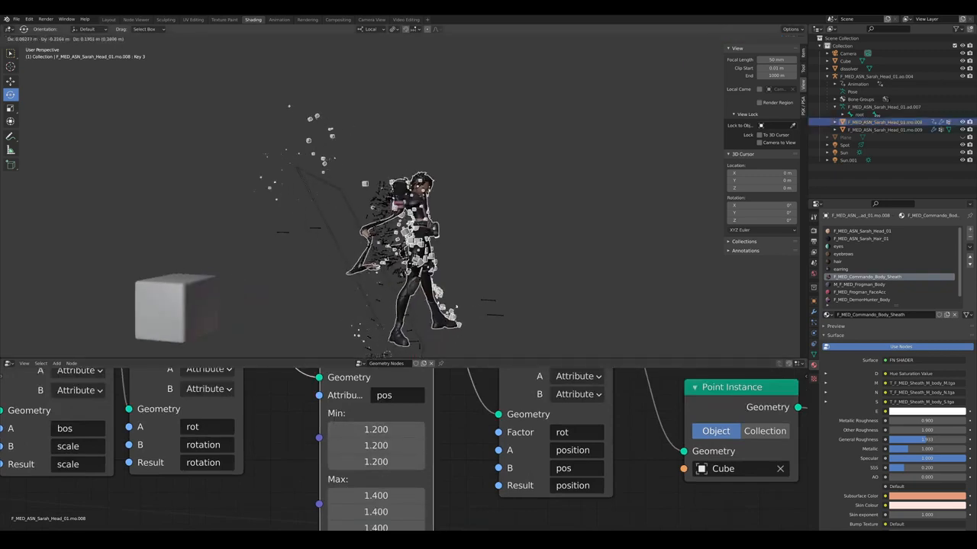
{"action": "key", "text": "Escape"}
Move the dissolver slab about 0.14 m down and about 0.04 m along negative Y
{"action": "left_click", "coordinate": [342, 258]}
{"action": "key", "text": "g"}
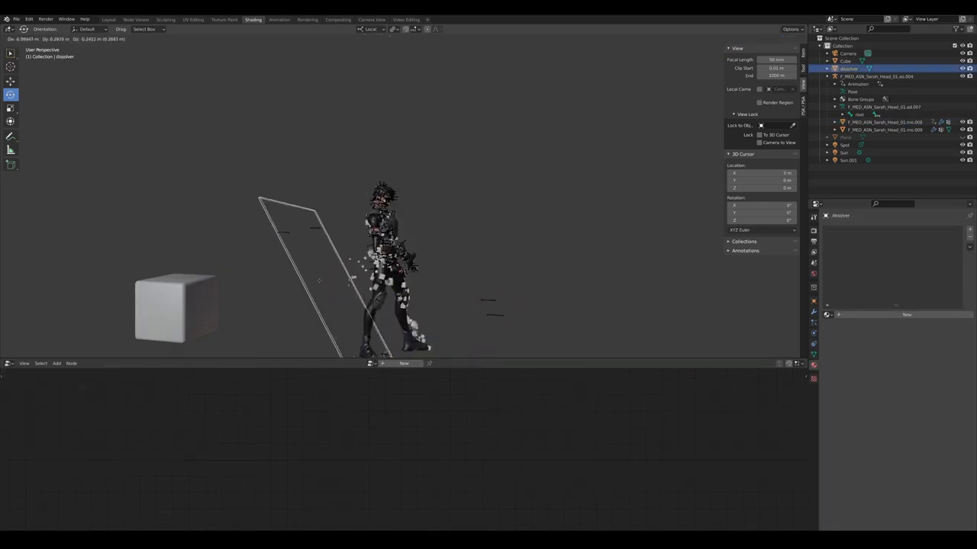
{"action": "left_click", "coordinate": [353, 277]}
{"action": "scroll", "coordinate": [353, 277], "scroll_direction": "up", "scroll_amount": 3}
{"action": "middle_click_drag", "start_coordinate": [353, 277], "coordinate": [301, 187]}
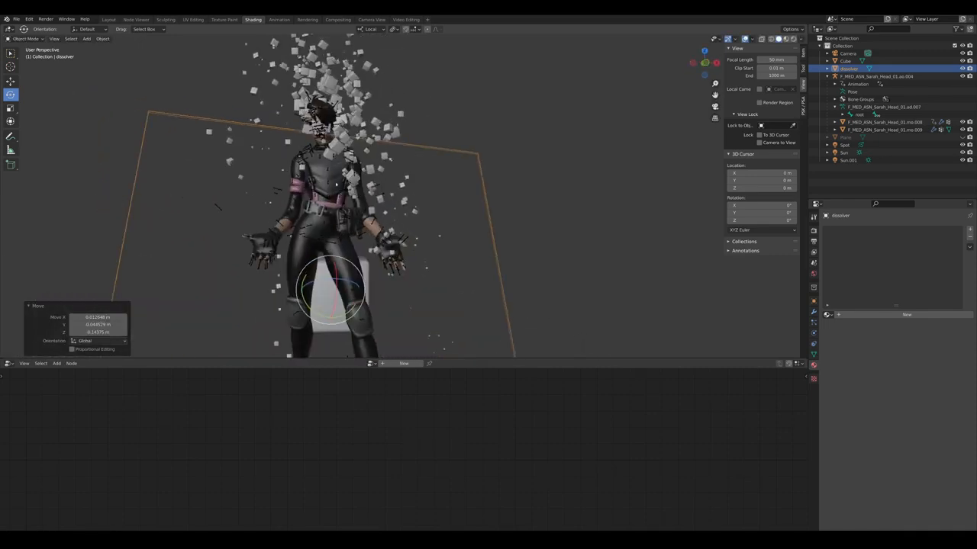
Select the character and set the pos randomizer's Max values to 1.580, 1.700 and 1.580 and its third Min value to 0.990
{"action": "left_click", "coordinate": [325, 221]}
{"action": "middle_click_drag", "start_coordinate": [324, 221], "coordinate": [354, 225]}
{"action": "scroll", "coordinate": [416, 435], "scroll_direction": "down", "scroll_amount": 2}
{"action": "scroll", "coordinate": [405, 421], "scroll_direction": "up", "scroll_amount": 1}
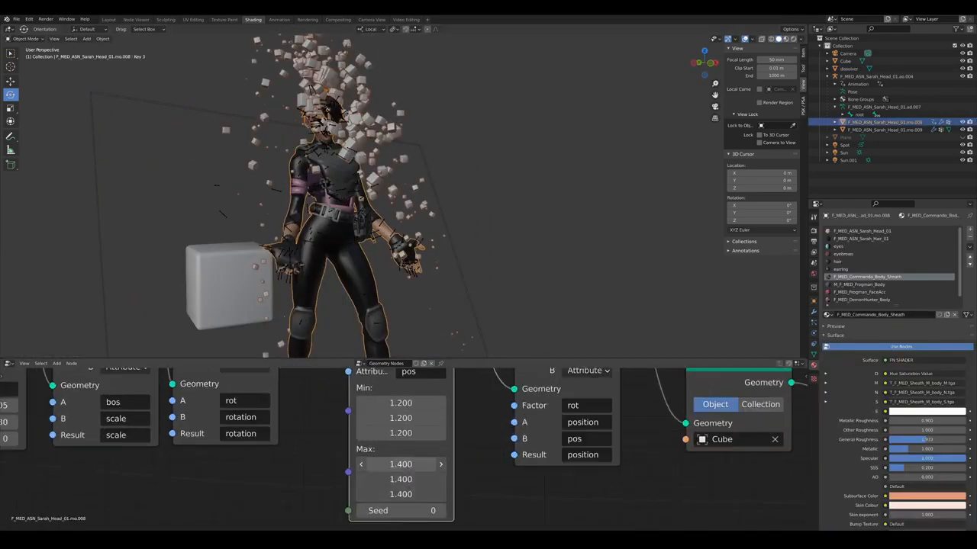
{"action": "left_click_drag", "start_coordinate": [398, 463], "coordinate": [383, 433]}
Try moving the character mesh from a side view to test the scattered cubes
{"action": "scroll", "coordinate": [402, 265], "scroll_direction": "down", "scroll_amount": 4}
{"action": "middle_click_drag", "start_coordinate": [335, 267], "coordinate": [399, 266]}
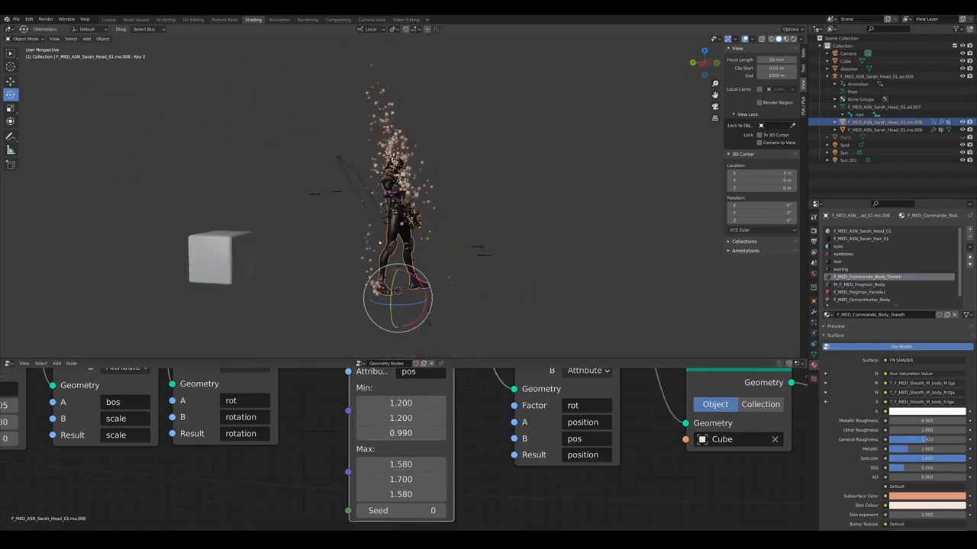
{"action": "left_click", "coordinate": [398, 248]}
{"action": "key", "text": "g"}
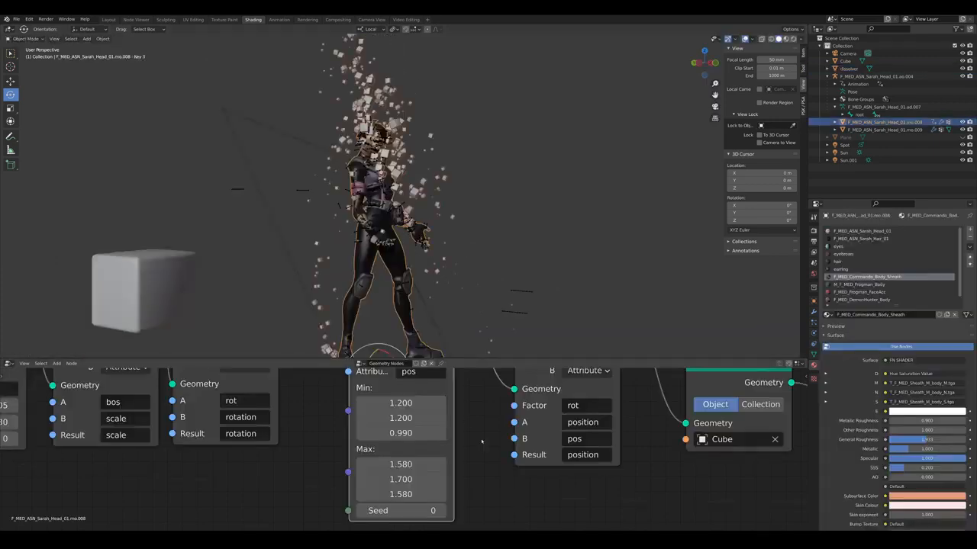
{"action": "scroll", "coordinate": [481, 441], "scroll_direction": "down", "scroll_amount": 5}
{"action": "middle_click_drag", "start_coordinate": [482, 441], "coordinate": [464, 429]}
{"action": "scroll", "coordinate": [416, 421], "scroll_direction": "up", "scroll_amount": 3}
{"action": "scroll", "coordinate": [429, 432], "scroll_direction": "down", "scroll_amount": 3}
{"action": "scroll", "coordinate": [429, 431], "scroll_direction": "up", "scroll_amount": 3}
{"action": "scroll", "coordinate": [436, 430], "scroll_direction": "up", "scroll_amount": 2}
{"action": "scroll", "coordinate": [440, 436], "scroll_direction": "down", "scroll_amount": 1}
{"action": "left_click_drag", "start_coordinate": [416, 400], "coordinate": [415, 463]}
{"action": "type", "text": "1"}
{"action": "key", "text": "Escape"}
Set all three Min and all three Max values of the pos Attribute Randomize node to 1.000
{"action": "left_click_drag", "start_coordinate": [415, 400], "coordinate": [416, 492]}
{"action": "type", "text": "1"}
{"action": "key", "text": "Return"}
{"action": "left_click", "coordinate": [429, 431]}
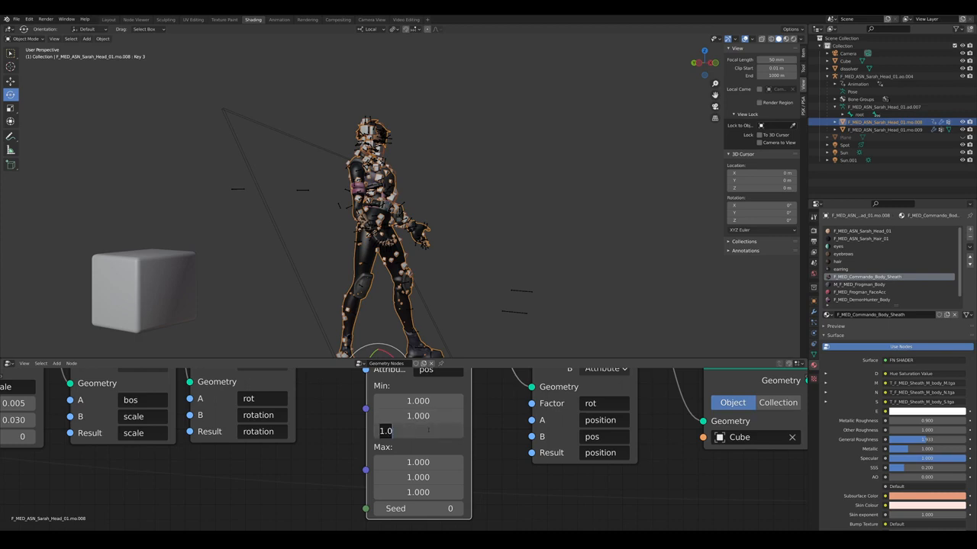
{"action": "key", "text": "Return"}
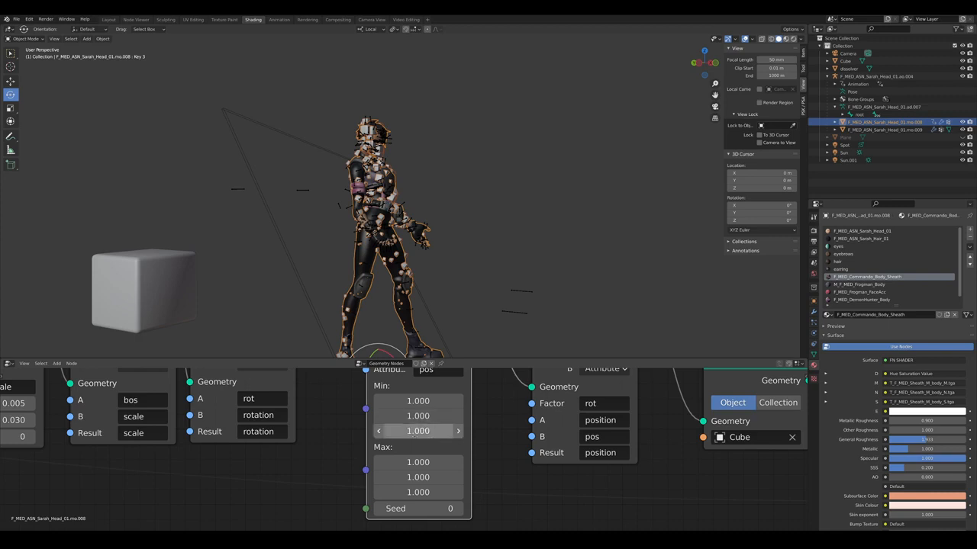
{"action": "scroll", "coordinate": [418, 431], "scroll_direction": "down", "scroll_amount": 1}
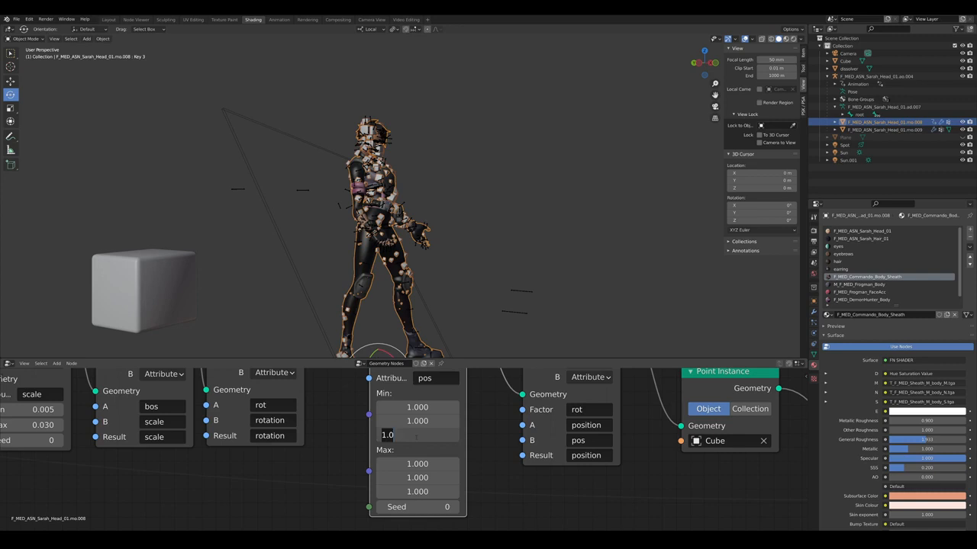
Set the pos Attribute Randomize node's Z range to a minimum of 1.5 and a maximum of 2
{"action": "type", "text": "2"}
{"action": "key", "text": "Return"}
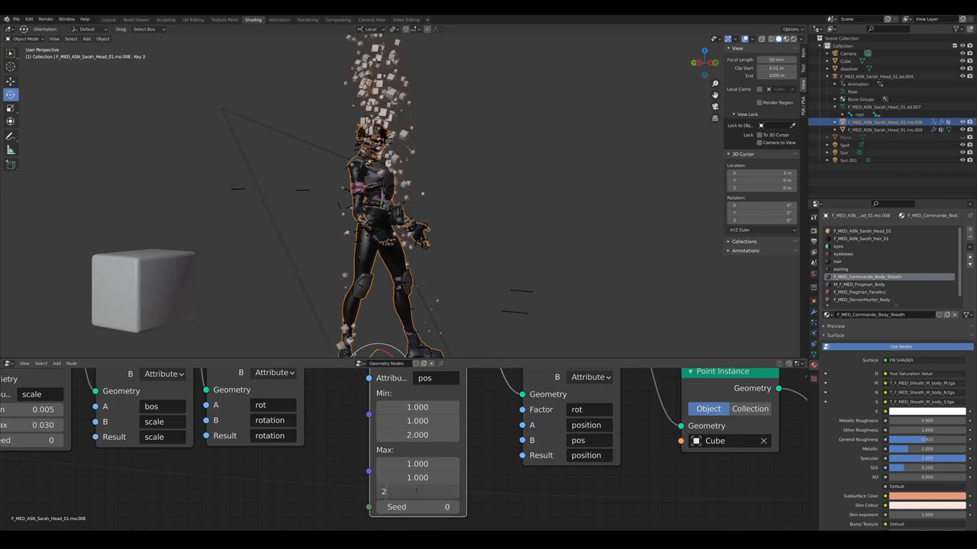
{"action": "type", "text": "1."}
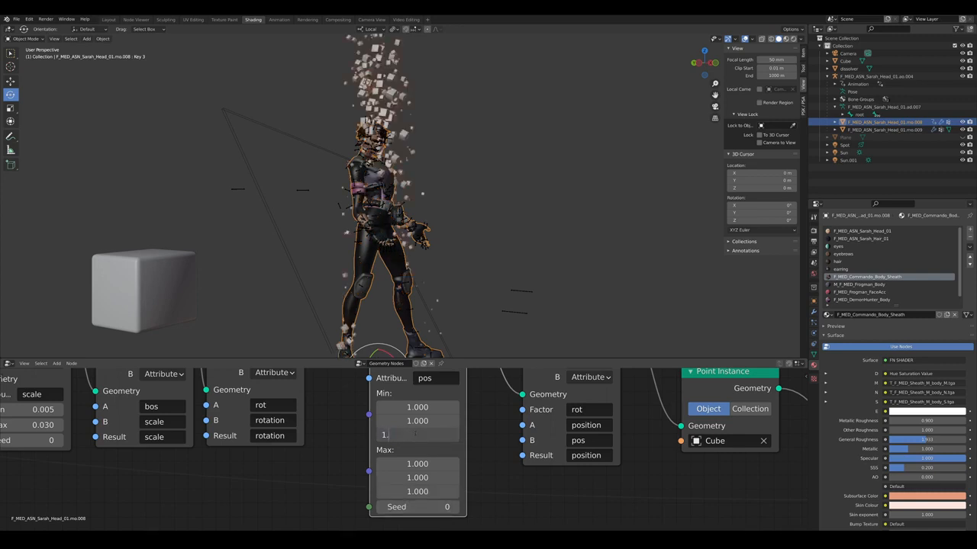
{"action": "type", "text": "5"}
{"action": "key", "text": "Return"}
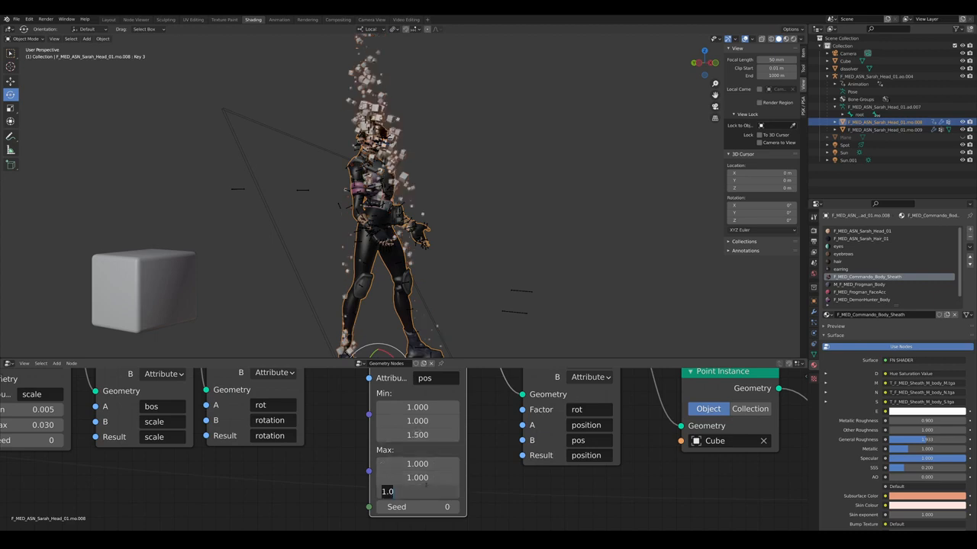
{"action": "type", "text": "2"}
{"action": "key", "text": "Return"}
Select the dissolver object and start moving it to test the cube displacement on the character
{"action": "scroll", "coordinate": [381, 200], "scroll_direction": "down", "scroll_amount": 3}
{"action": "middle_click_drag", "start_coordinate": [361, 195], "coordinate": [392, 198]}
{"action": "left_click", "coordinate": [358, 200]}
{"action": "key", "text": "g"}
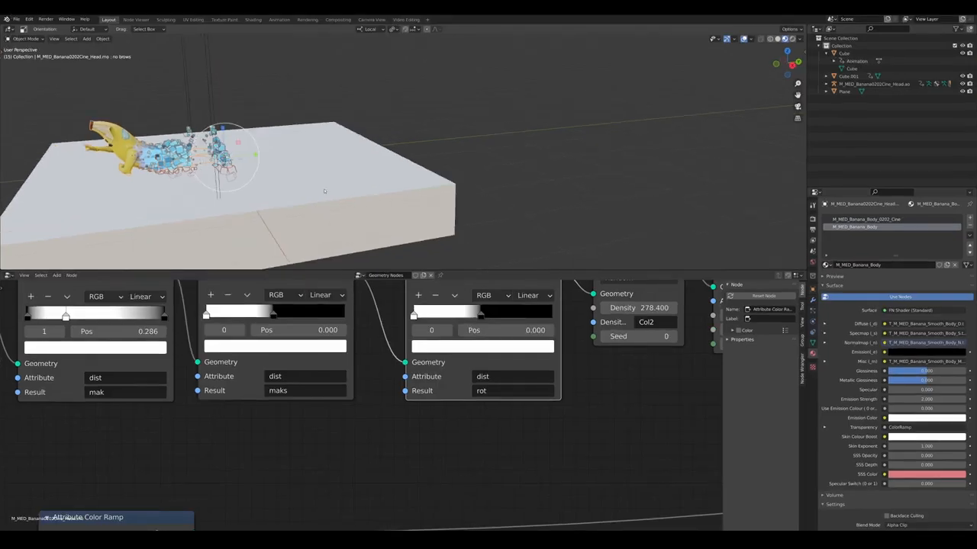
Compare the banana scene's node tree with the Attribute Randomize and Attribute Mix nodes in the character's scene
{"action": "middle_click_drag", "start_coordinate": [325, 190], "coordinate": [377, 221]}
{"action": "scroll", "coordinate": [488, 405], "scroll_direction": "down", "scroll_amount": 5}
{"action": "middle_click_drag", "start_coordinate": [610, 419], "coordinate": [381, 427]}
{"action": "scroll", "coordinate": [345, 425], "scroll_direction": "up", "scroll_amount": 2}
{"action": "middle_click_drag", "start_coordinate": [671, 435], "coordinate": [356, 454]}
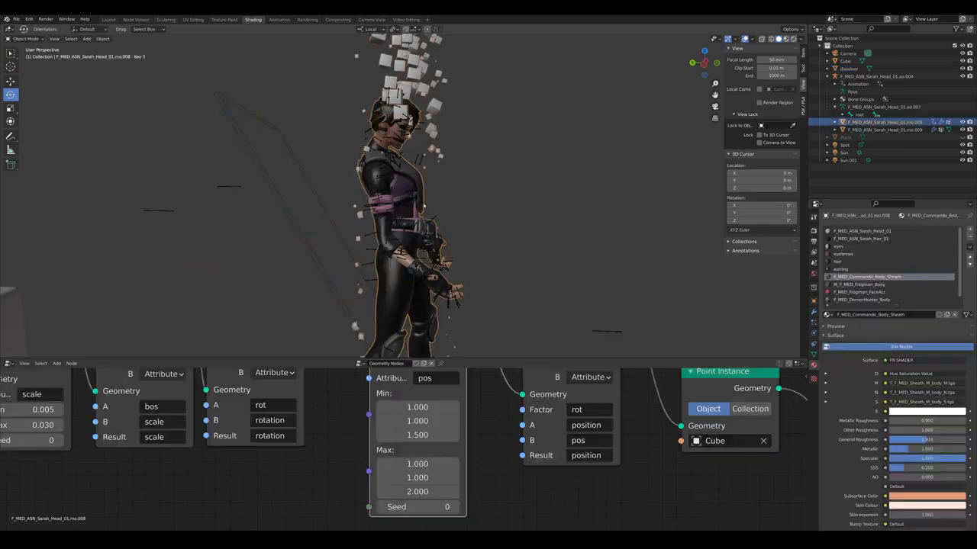
{"action": "scroll", "coordinate": [287, 399], "scroll_direction": "down", "scroll_amount": 3}
{"action": "scroll", "coordinate": [286, 399], "scroll_direction": "up", "scroll_amount": 1}
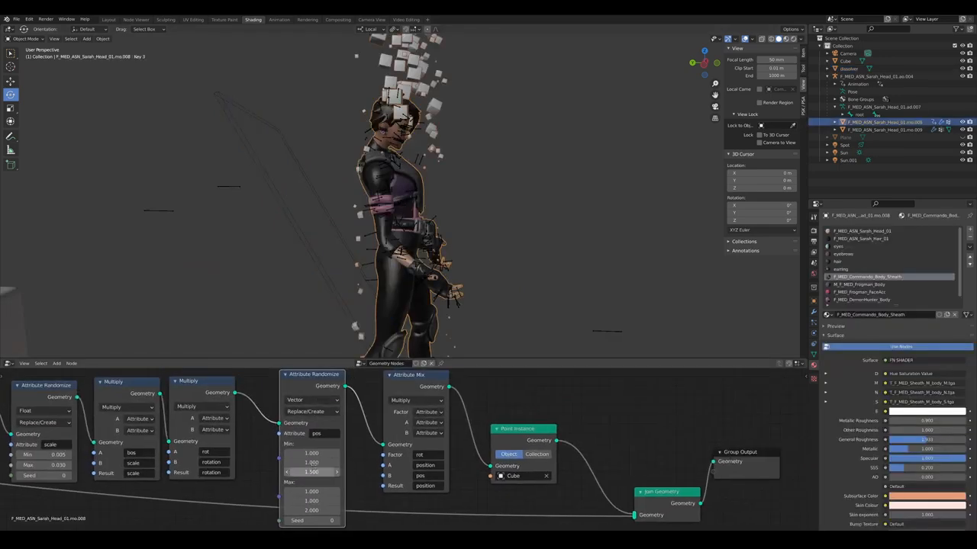
{"action": "scroll", "coordinate": [312, 432], "scroll_direction": "up", "scroll_amount": 1}
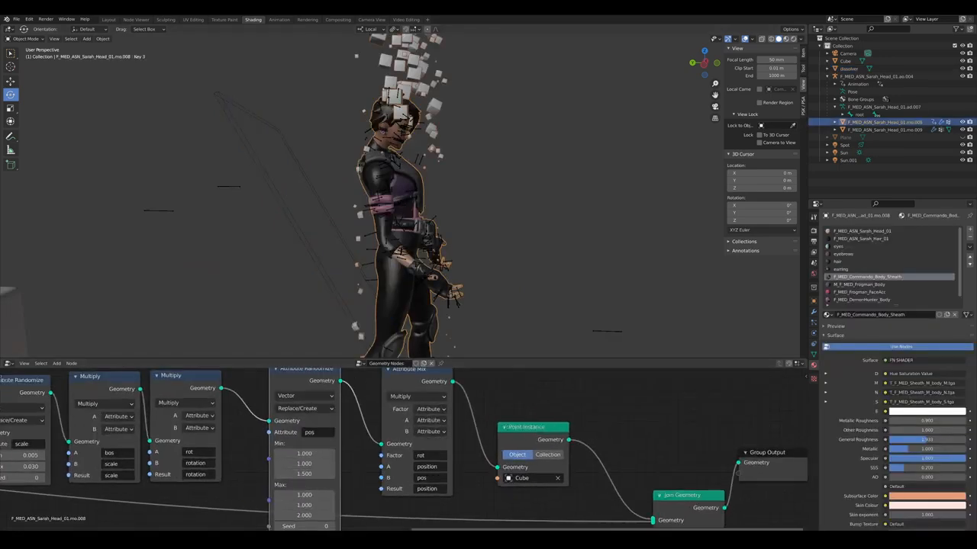
Switch to the banana scene's Blender window and move the dissolving Cube along the banana's body
{"action": "mouse_move", "coordinate": [200, 540]}
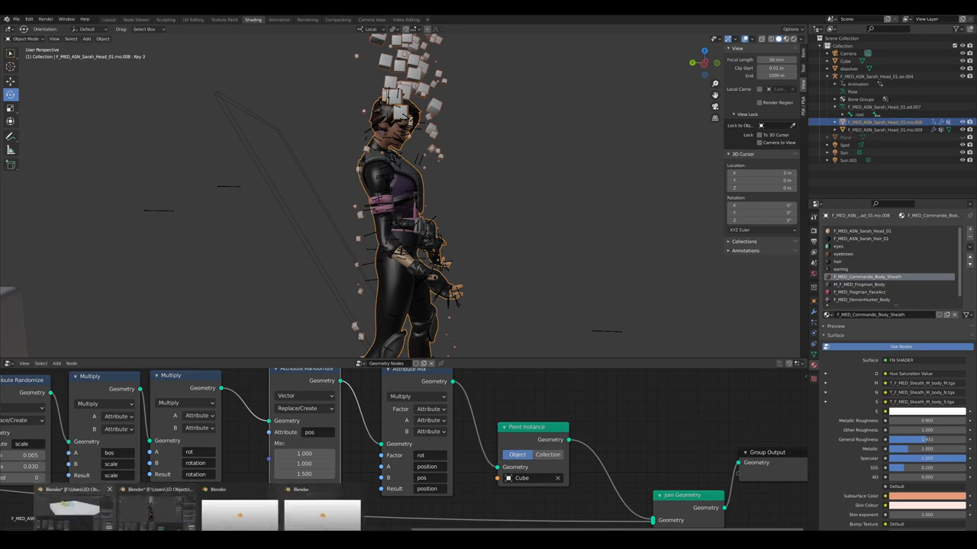
{"action": "left_click", "coordinate": [72, 507]}
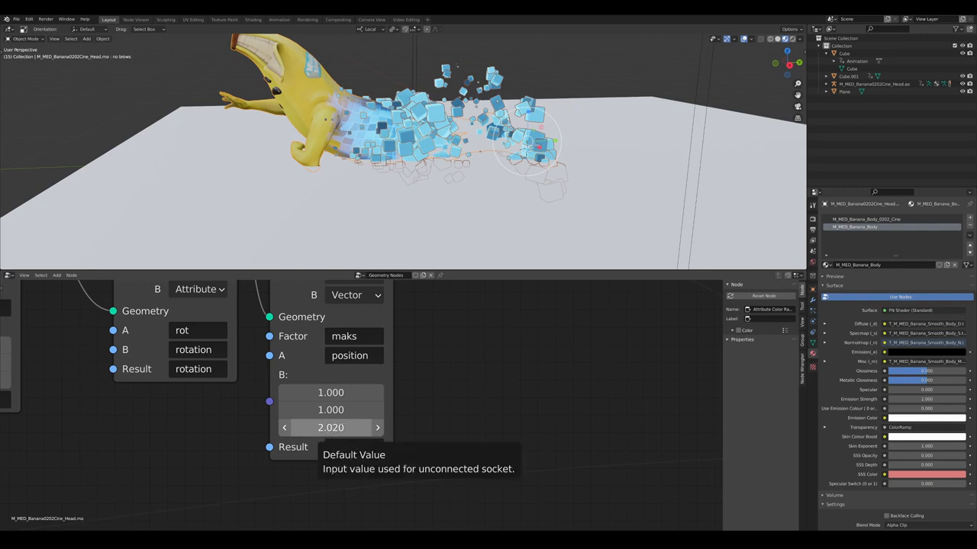
{"action": "scroll", "coordinate": [538, 168], "scroll_direction": "down", "scroll_amount": 2}
{"action": "left_click", "coordinate": [533, 163]}
{"action": "scroll", "coordinate": [555, 158], "scroll_direction": "down", "scroll_amount": 2}
{"action": "middle_click_drag", "start_coordinate": [561, 171], "coordinate": [565, 165]}
{"action": "key", "text": "g"}
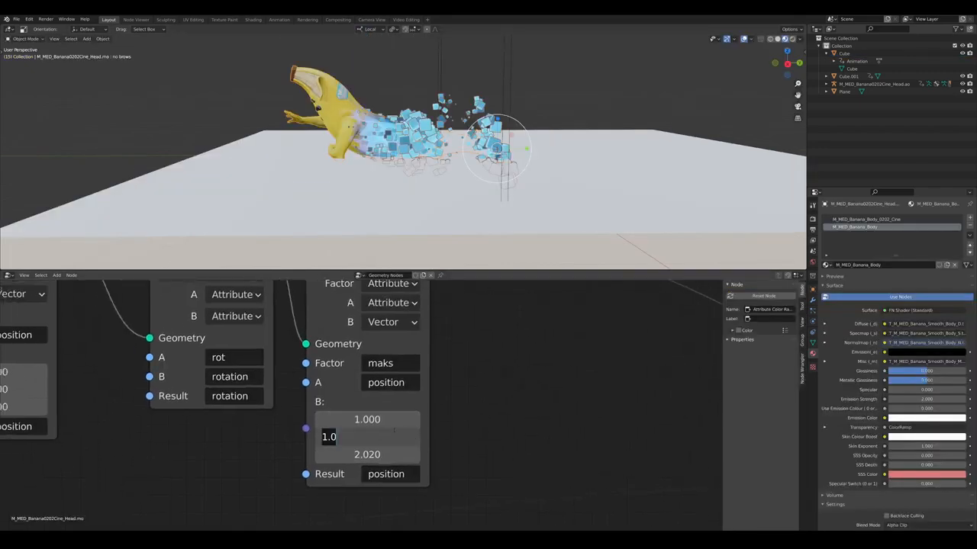
Set the Attribute Mix node's B vector to 1.3 in X and 1.1 in Y
{"action": "key", "text": "Return"}
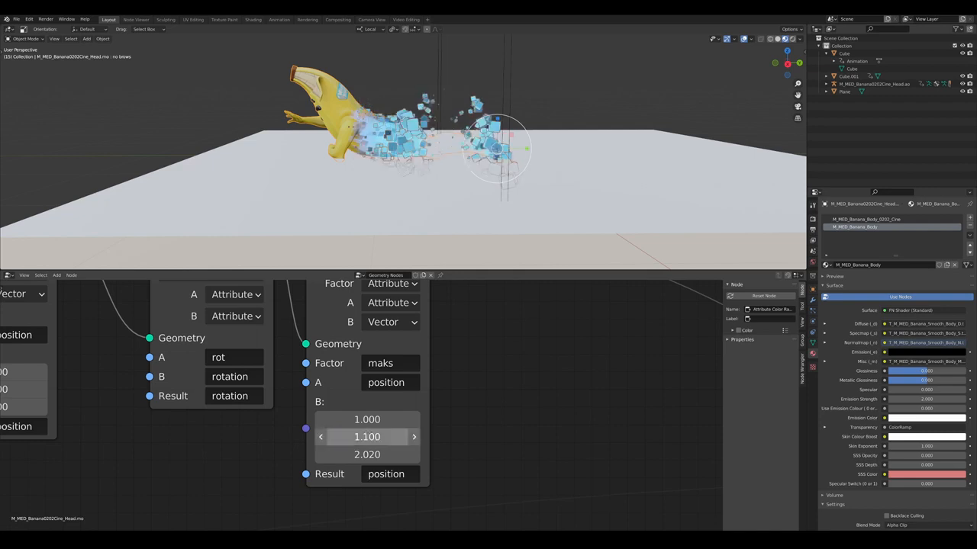
{"action": "left_click", "coordinate": [365, 419]}
{"action": "type", "text": "1."}
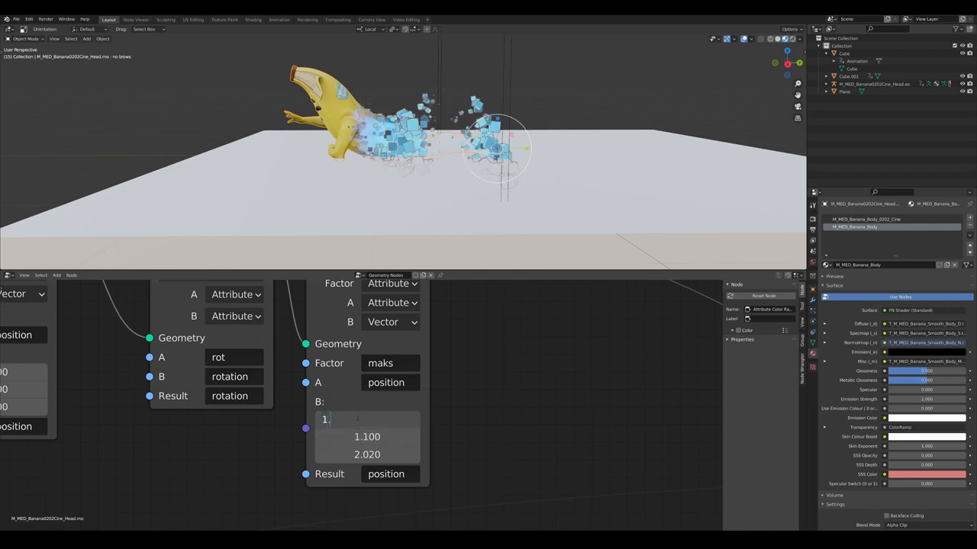
{"action": "type", "text": "3"}
{"action": "key", "text": "Return"}
Move the Cube back and forth through the banana to test how the scattered cubes displace
{"action": "scroll", "coordinate": [438, 107], "scroll_direction": "down", "scroll_amount": 3}
{"action": "middle_click_drag", "start_coordinate": [441, 103], "coordinate": [422, 193]}
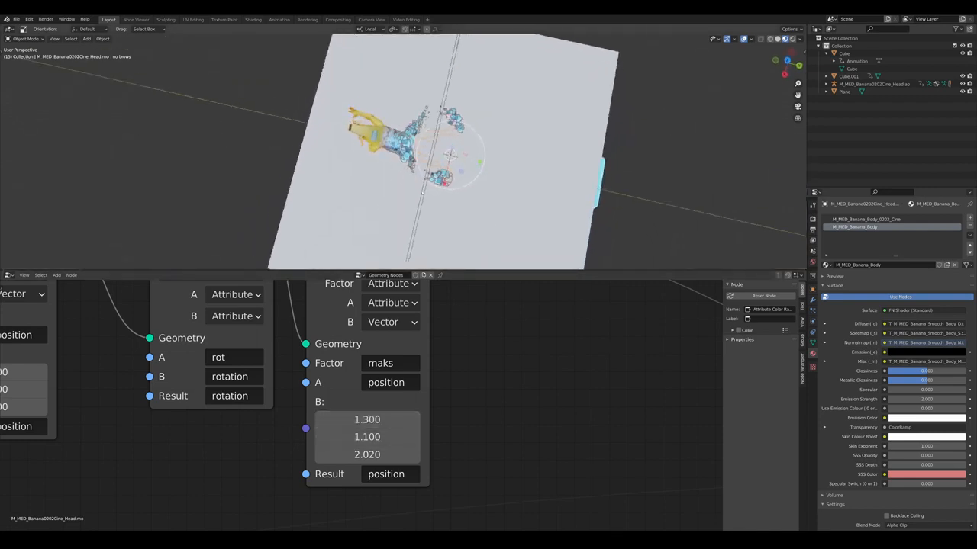
{"action": "left_click", "coordinate": [424, 197]}
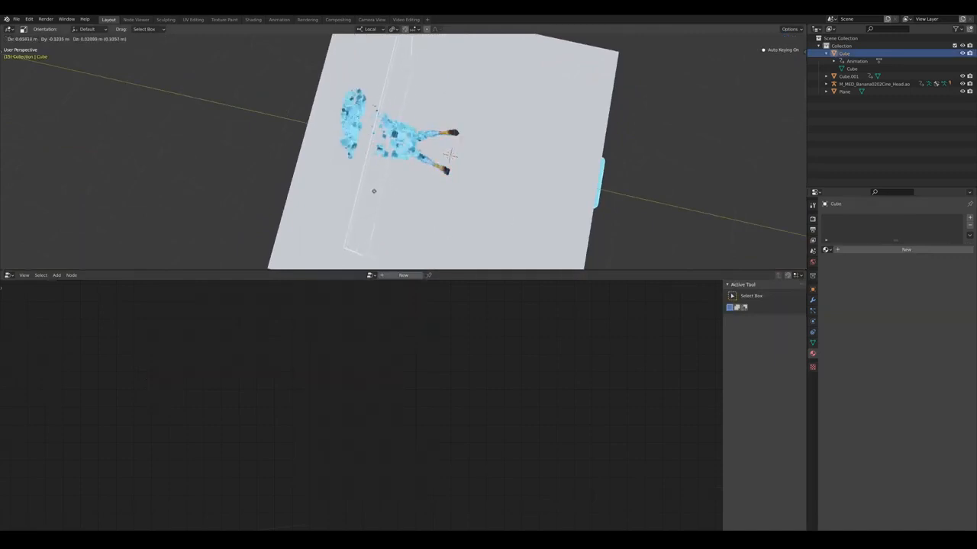
{"action": "left_click", "coordinate": [365, 190]}
{"action": "middle_click_drag", "start_coordinate": [365, 190], "coordinate": [483, 152]}
{"action": "key", "text": "g"}
{"action": "left_click", "coordinate": [425, 120]}
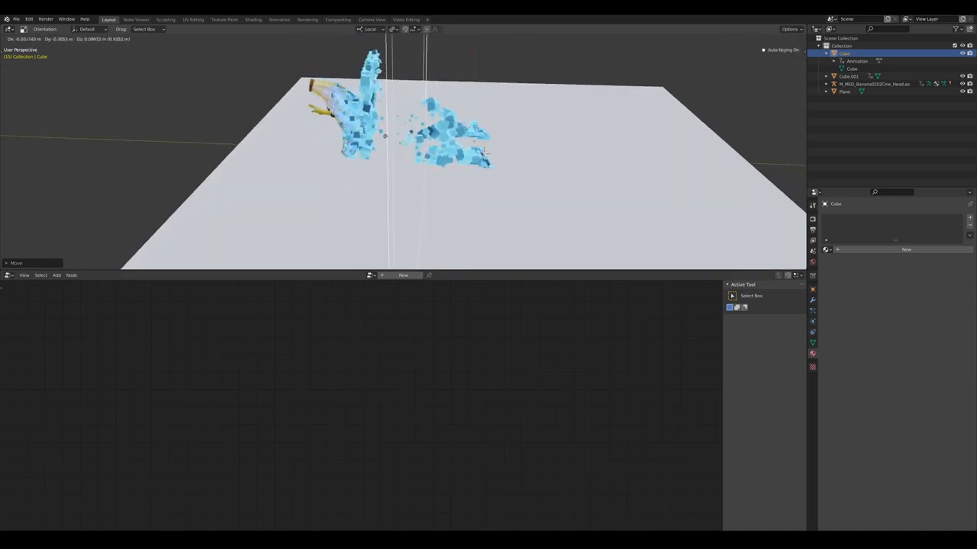
{"action": "left_click", "coordinate": [329, 135]}
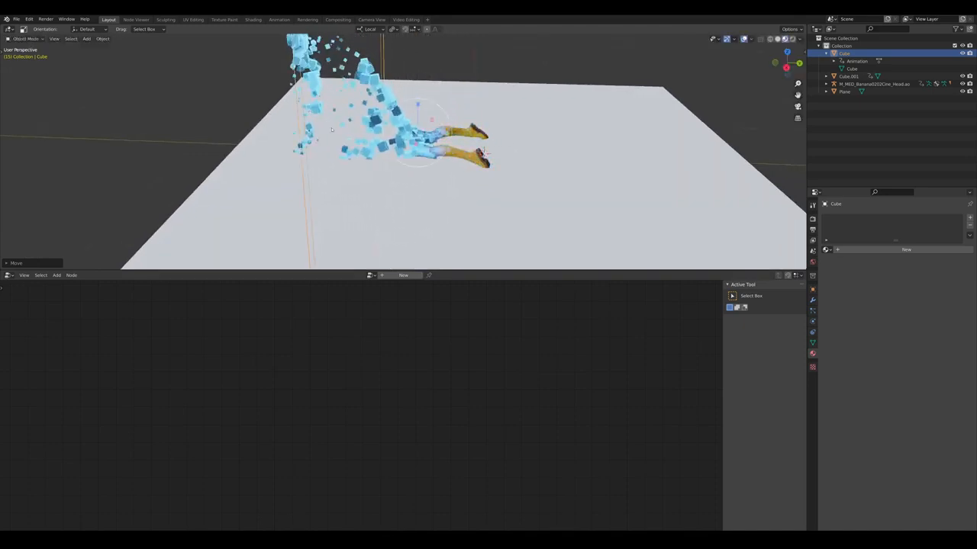
{"action": "middle_click_drag", "start_coordinate": [329, 135], "coordinate": [345, 116]}
{"action": "key", "text": "g"}
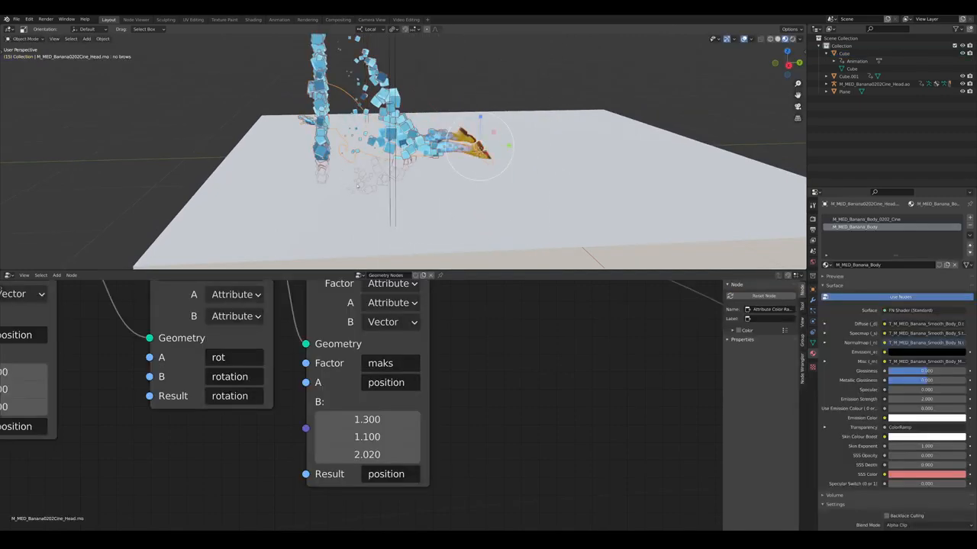
Examine the banana's displaced cubes from several angles and the Attribute Mix node multiplying position by maks
{"action": "middle_click_drag", "start_coordinate": [415, 162], "coordinate": [596, 164]}
{"action": "scroll", "coordinate": [538, 183], "scroll_direction": "up", "scroll_amount": 3}
{"action": "middle_click_drag", "start_coordinate": [394, 65], "coordinate": [399, 51]}
{"action": "scroll", "coordinate": [399, 50], "scroll_direction": "down", "scroll_amount": 4}
{"action": "middle_click_drag", "start_coordinate": [527, 138], "coordinate": [389, 174]}
{"action": "scroll", "coordinate": [457, 143], "scroll_direction": "up", "scroll_amount": 4}
{"action": "scroll", "coordinate": [341, 306], "scroll_direction": "down", "scroll_amount": 6}
{"action": "middle_click_drag", "start_coordinate": [340, 305], "coordinate": [356, 389]}
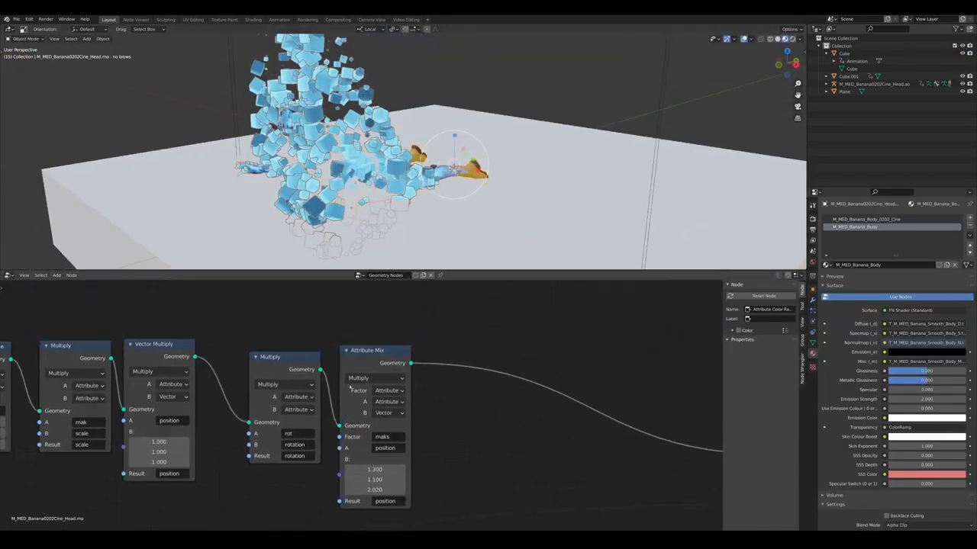
{"action": "scroll", "coordinate": [355, 389], "scroll_direction": "up", "scroll_amount": 4}
{"action": "left_click_drag", "start_coordinate": [355, 389], "coordinate": [420, 381]}
{"action": "scroll", "coordinate": [288, 337], "scroll_direction": "down", "scroll_amount": 5}
{"action": "middle_click_drag", "start_coordinate": [288, 338], "coordinate": [233, 339]}
{"action": "left_click_drag", "start_coordinate": [358, 352], "coordinate": [323, 356]}
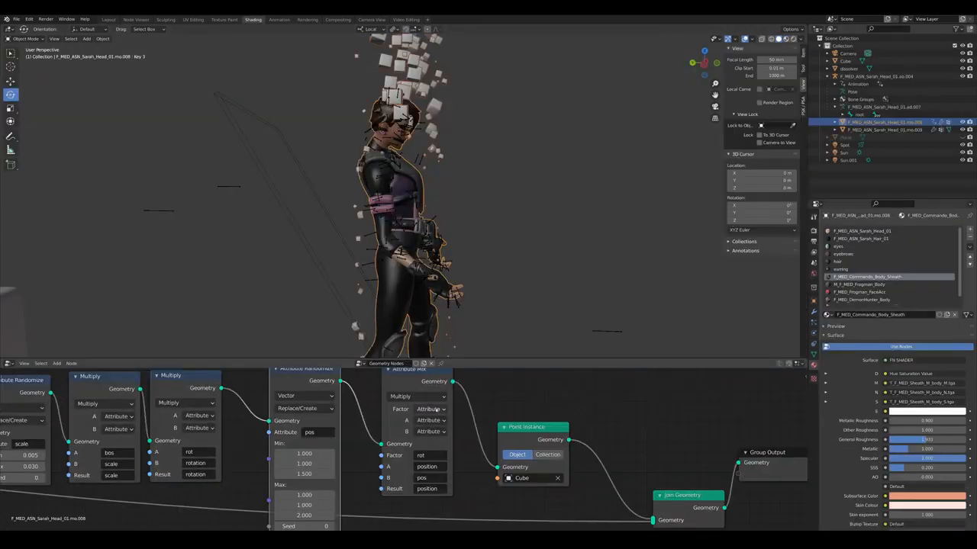
In the character's scene, move the dissolver across the body and inspect the Attribute Randomize node's Min and Max values
{"action": "scroll", "coordinate": [452, 516], "scroll_direction": "up", "scroll_amount": 4}
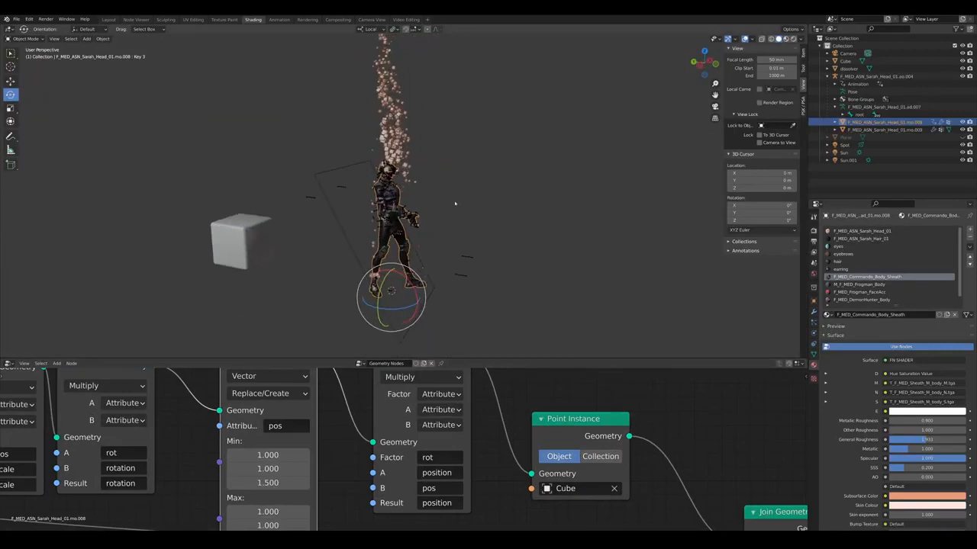
{"action": "scroll", "coordinate": [500, 461], "scroll_direction": "down", "scroll_amount": 8}
{"action": "scroll", "coordinate": [302, 452], "scroll_direction": "up", "scroll_amount": 9}
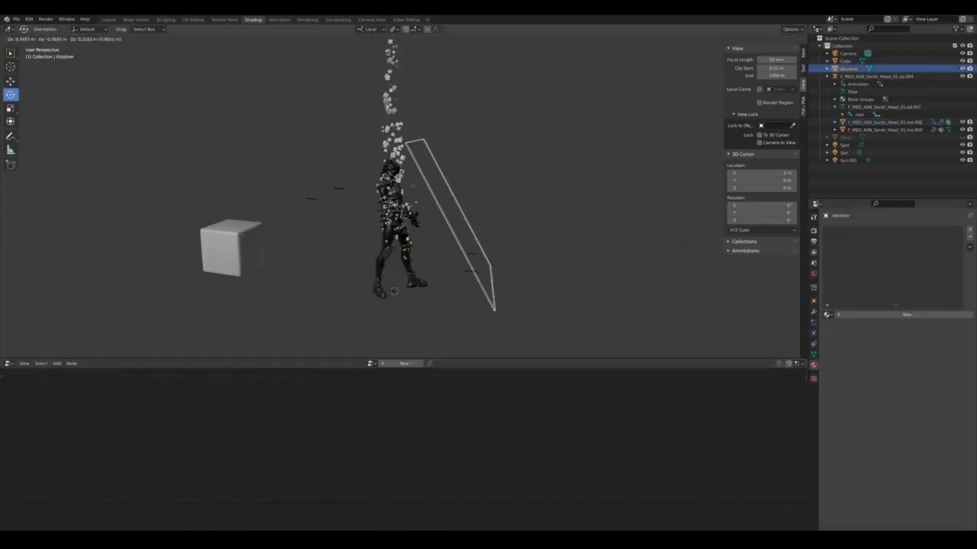
{"action": "left_click", "coordinate": [394, 187]}
{"action": "middle_click_drag", "start_coordinate": [748, 450], "coordinate": [450, 443]}
{"action": "scroll", "coordinate": [576, 476], "scroll_direction": "down", "scroll_amount": 4}
{"action": "scroll", "coordinate": [373, 453], "scroll_direction": "up", "scroll_amount": 5}
{"action": "scroll", "coordinate": [427, 444], "scroll_direction": "up", "scroll_amount": 2}
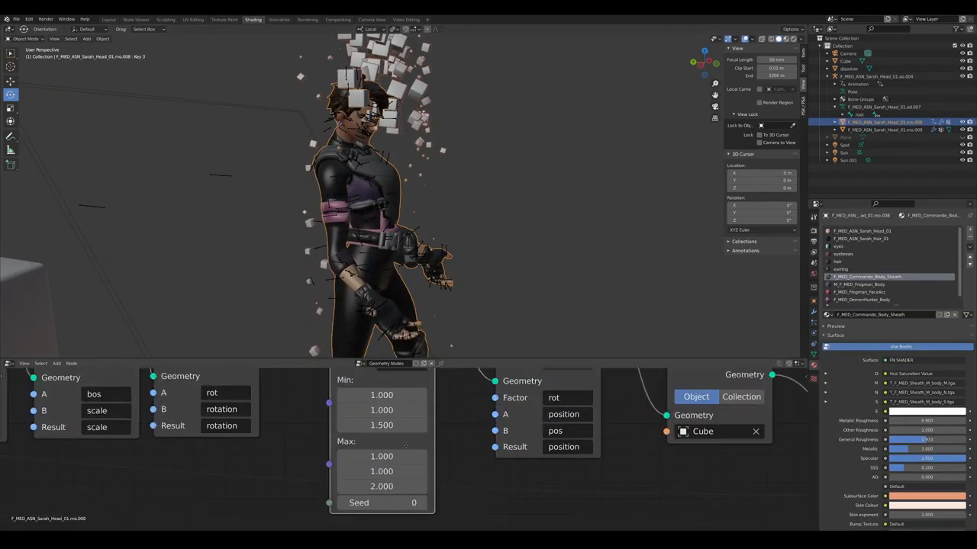
Undo the recent edits to the pos Attribute Randomize node's Min and Max to restore its earlier range
{"action": "key", "text": "ctrl+z"}
{"action": "key", "text": "ctrl+shift+z"}
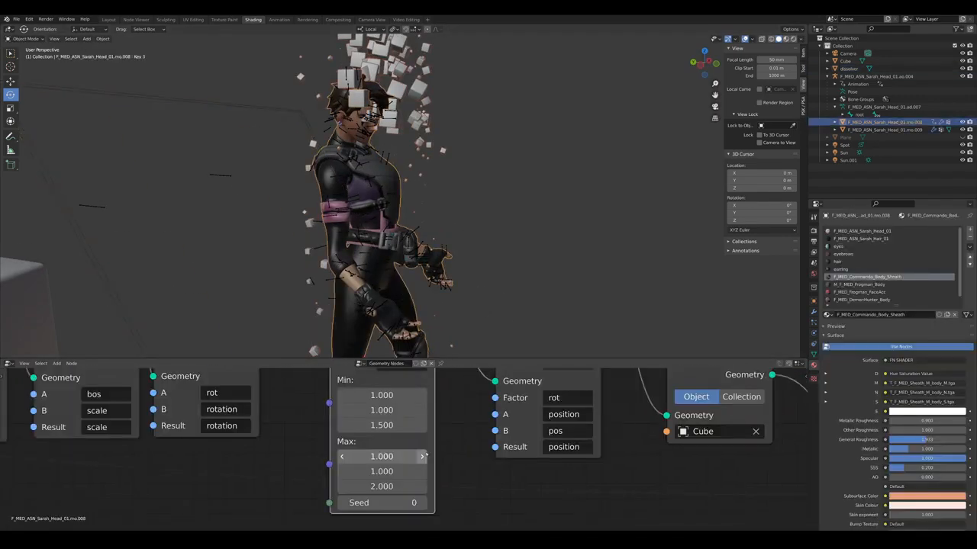
{"action": "key", "text": "ctrl+z"}
{"action": "key", "text": "ctrl+shift+z"}
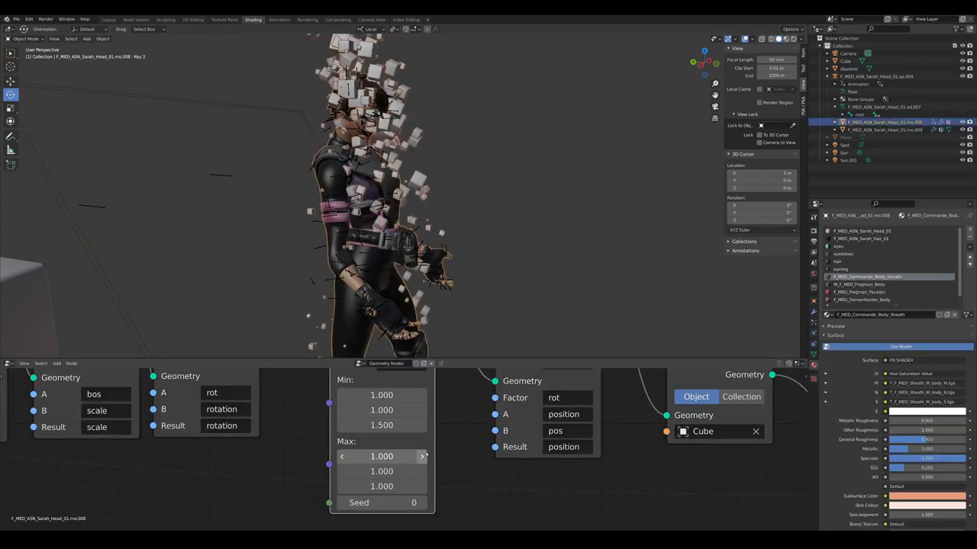
{"action": "key", "text": "ctrl+shift+z"}
{"action": "key", "text": "ctrl+shift+z"}
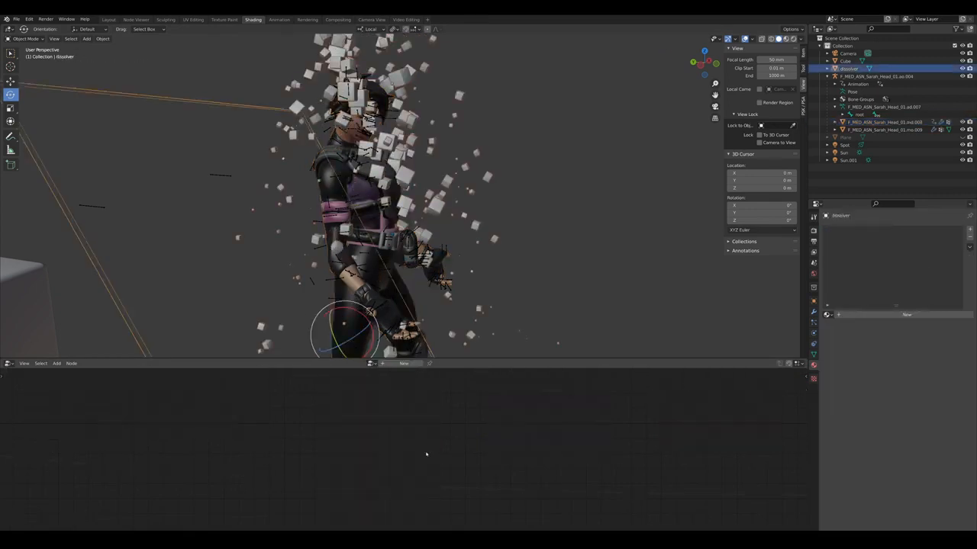
{"action": "key", "text": "ctrl+z"}
{"action": "scroll", "coordinate": [429, 256], "scroll_direction": "down", "scroll_amount": 4}
{"action": "middle_click_drag", "start_coordinate": [429, 255], "coordinate": [455, 250]}
{"action": "key", "text": "ctrl+z"}
Switch the viewport to Material Preview and check the cube scatter around the character from the front and side
{"action": "key", "text": "g"}
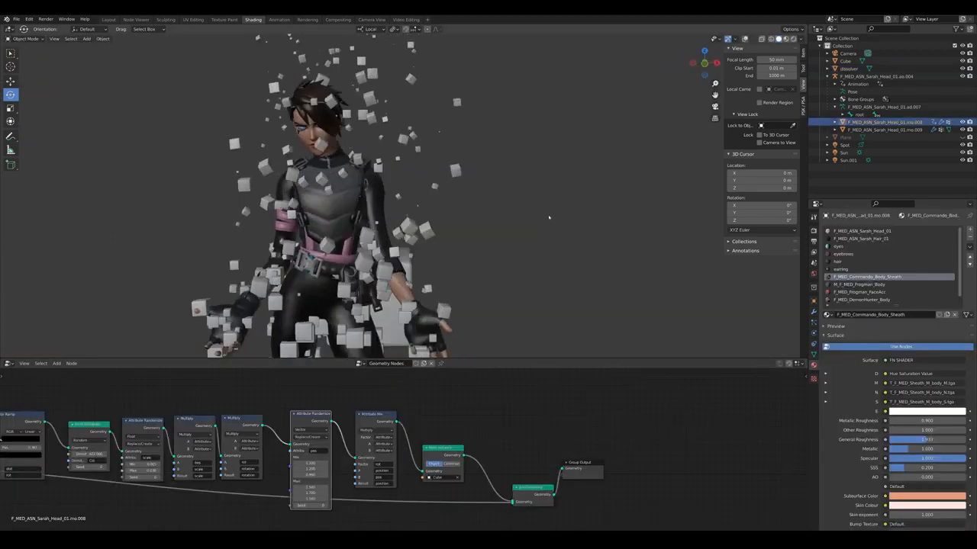
{"action": "middle_click_drag", "start_coordinate": [547, 215], "coordinate": [480, 205]}
{"action": "scroll", "coordinate": [457, 216], "scroll_direction": "down", "scroll_amount": 3}
{"action": "scroll", "coordinate": [459, 218], "scroll_direction": "up", "scroll_amount": 3}
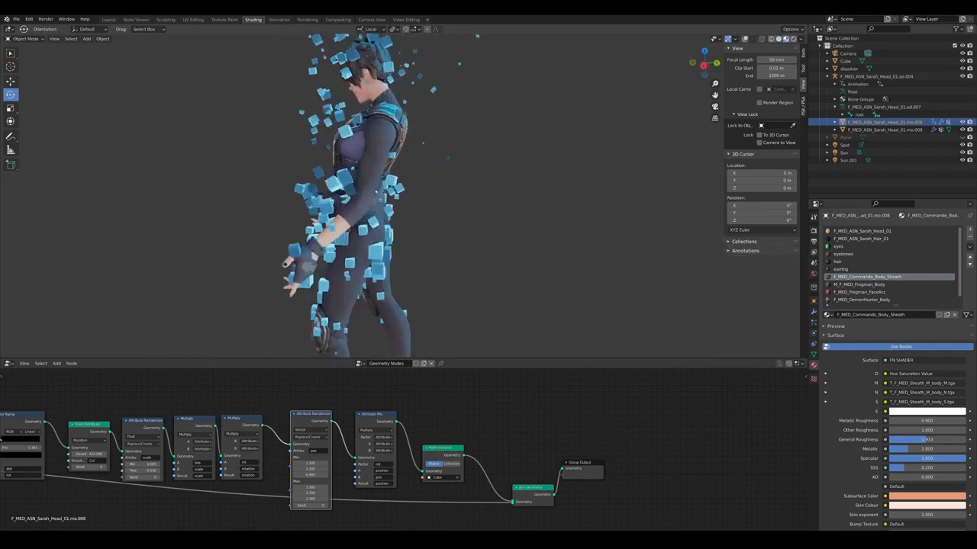
{"action": "middle_click_drag", "start_coordinate": [549, 187], "coordinate": [470, 162]}
Show the viewport overlays again and move the dissolver down about 1.57 m to the character's feet
{"action": "key", "text": "shift+alt+z"}
{"action": "left_click_drag", "start_coordinate": [470, 162], "coordinate": [472, 229]}
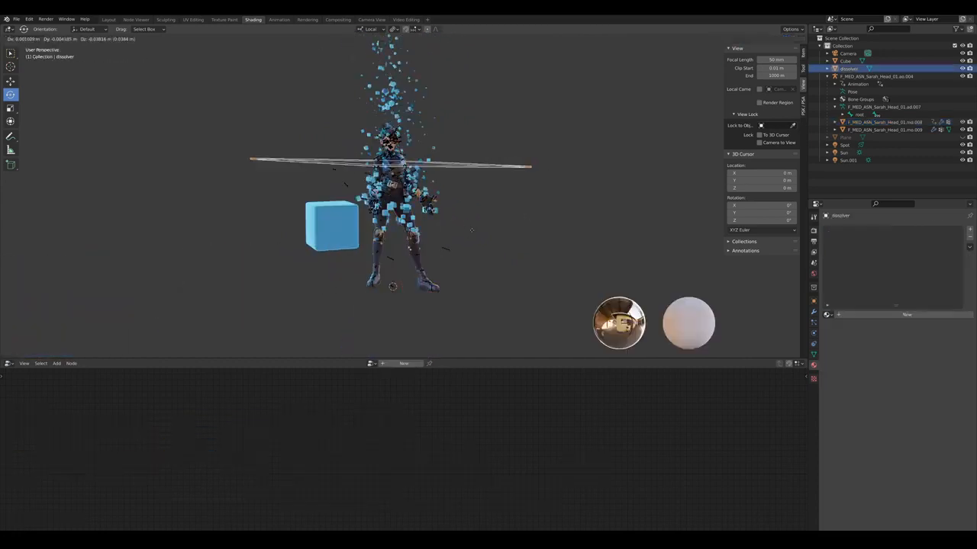
{"action": "left_click_drag", "start_coordinate": [473, 268], "coordinate": [473, 269]}
{"action": "scroll", "coordinate": [416, 226], "scroll_direction": "up", "scroll_amount": 8}
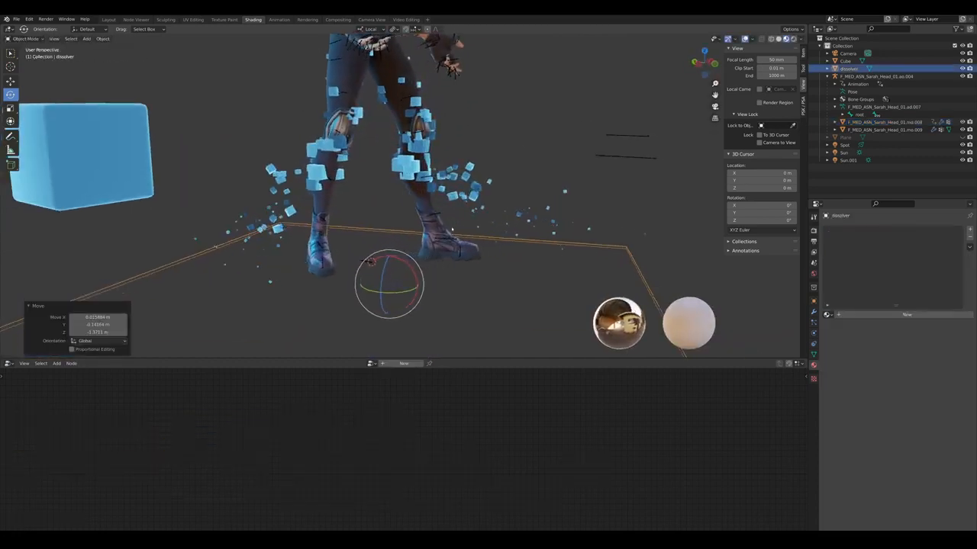
Select the character's body mesh and set its Point Distribute node's density to 1000
{"action": "scroll", "coordinate": [416, 226], "scroll_direction": "down", "scroll_amount": 2}
{"action": "left_click", "coordinate": [416, 226]}
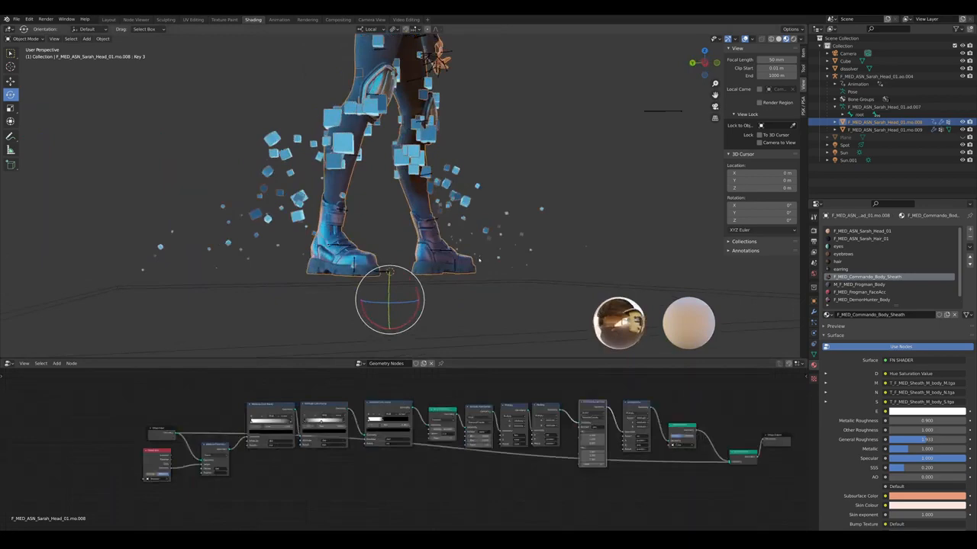
{"action": "middle_click_drag", "start_coordinate": [306, 243], "coordinate": [414, 264]}
{"action": "scroll", "coordinate": [391, 257], "scroll_direction": "down", "scroll_amount": 4}
{"action": "scroll", "coordinate": [546, 427], "scroll_direction": "up", "scroll_amount": 5}
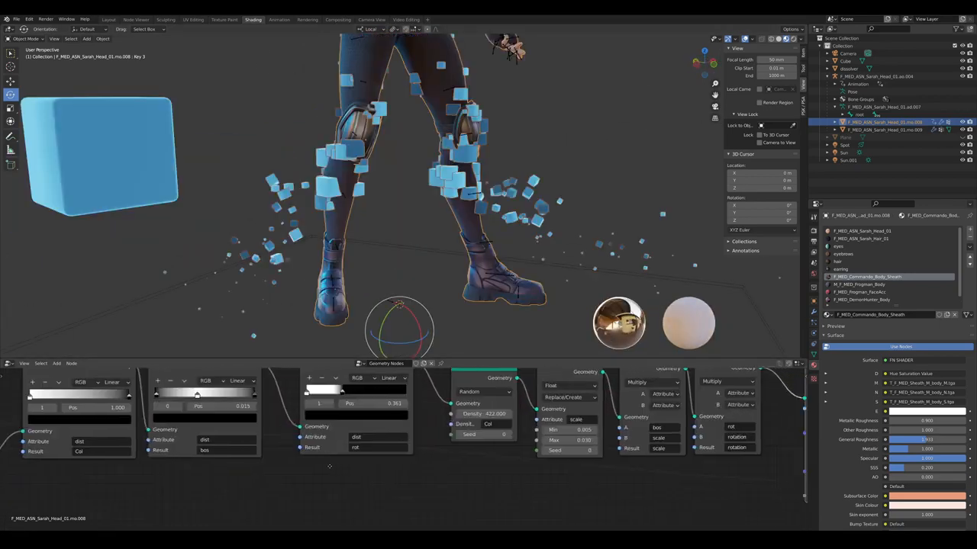
{"action": "middle_click_drag", "start_coordinate": [360, 441], "coordinate": [328, 481]}
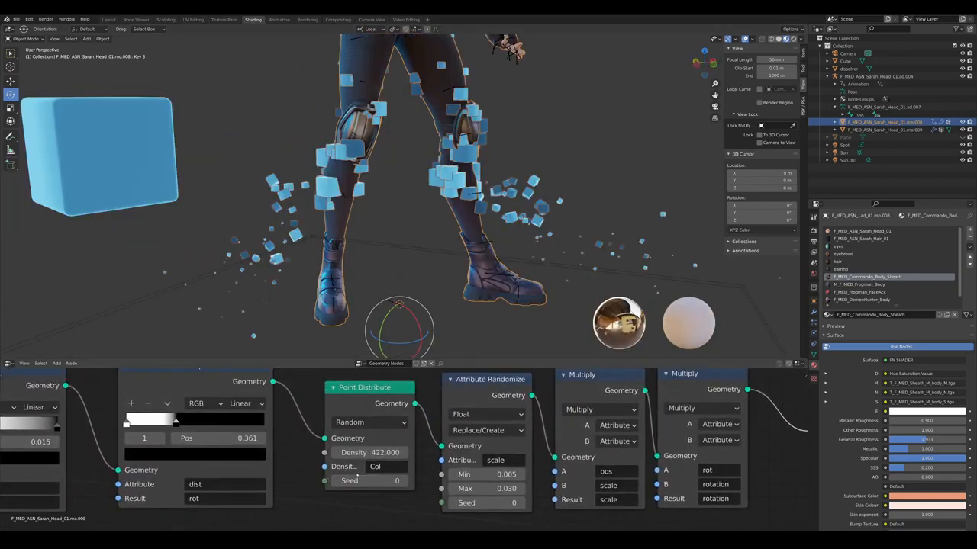
{"action": "scroll", "coordinate": [353, 481], "scroll_direction": "up", "scroll_amount": 1}
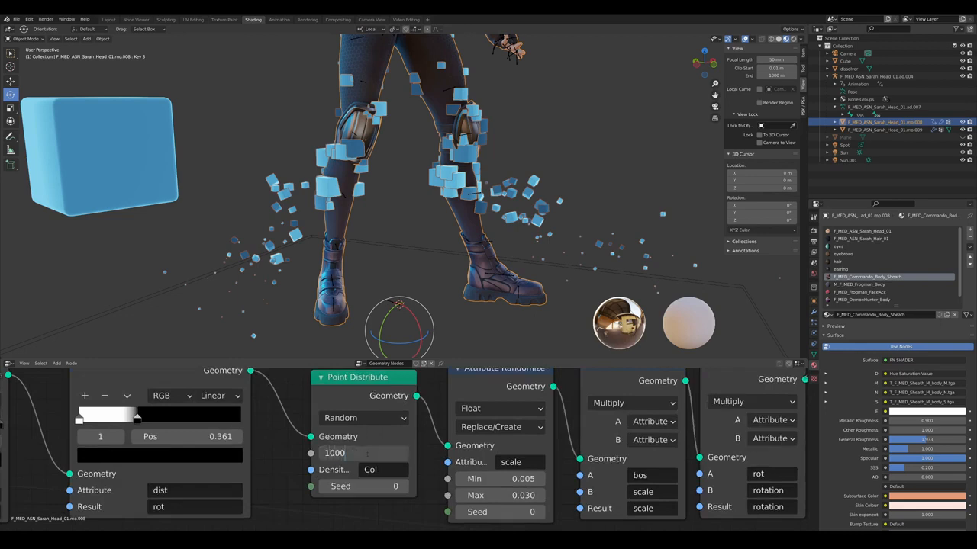
{"action": "scroll", "coordinate": [462, 259], "scroll_direction": "down", "scroll_amount": 5}
{"action": "mouse_move", "coordinate": [462, 260]}
{"action": "middle_mouse_down"}
{"action": "mouse_move", "coordinate": [407, 243]}
{"action": "mouse_move", "coordinate": [450, 253]}
{"action": "middle_mouse_up"}
{"action": "scroll", "coordinate": [448, 254], "scroll_direction": "up", "scroll_amount": 5}
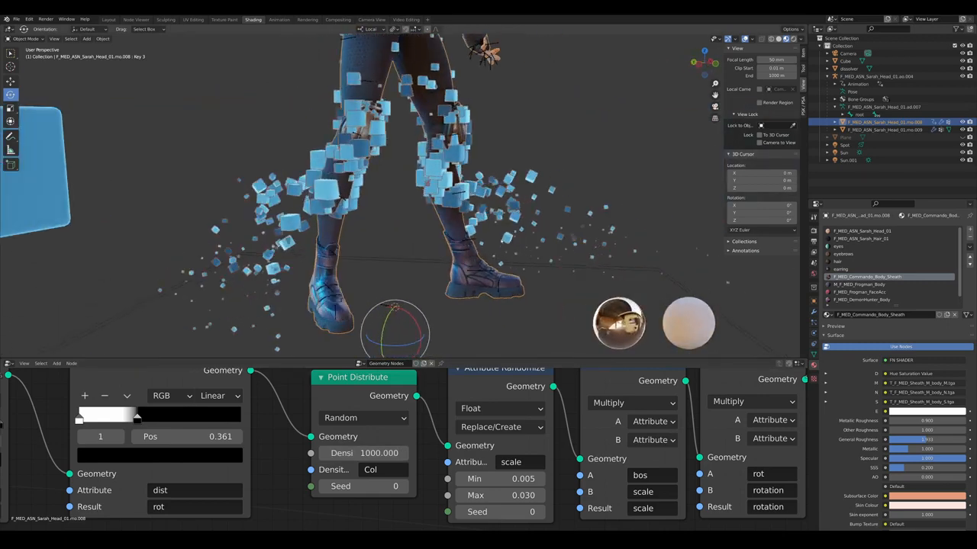
Raise the dissolver about 0.53 m and another 0.14 m, and check the cube scatter around the character up close
{"action": "scroll", "coordinate": [450, 253], "scroll_direction": "down", "scroll_amount": 4}
{"action": "left_click", "coordinate": [563, 298]}
{"action": "key", "text": "g"}
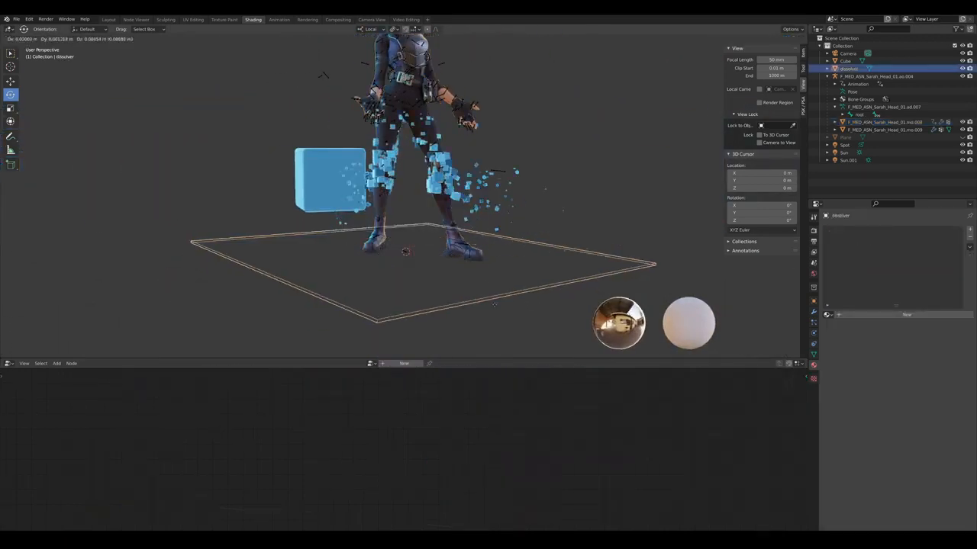
{"action": "left_click", "coordinate": [509, 268]}
{"action": "middle_click_drag", "start_coordinate": [509, 268], "coordinate": [468, 269]}
{"action": "key", "text": "g"}
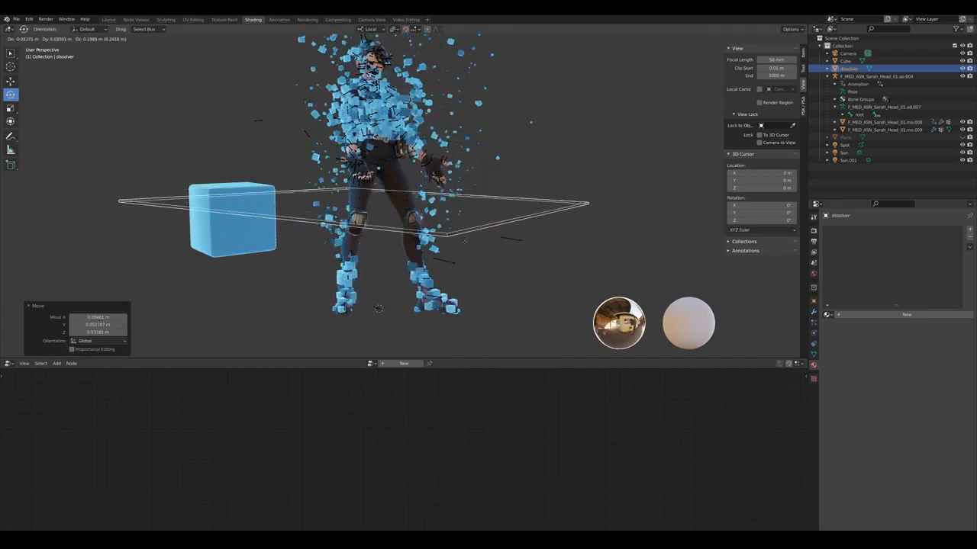
{"action": "left_click", "coordinate": [466, 282]}
{"action": "scroll", "coordinate": [465, 275], "scroll_direction": "up", "scroll_amount": 7}
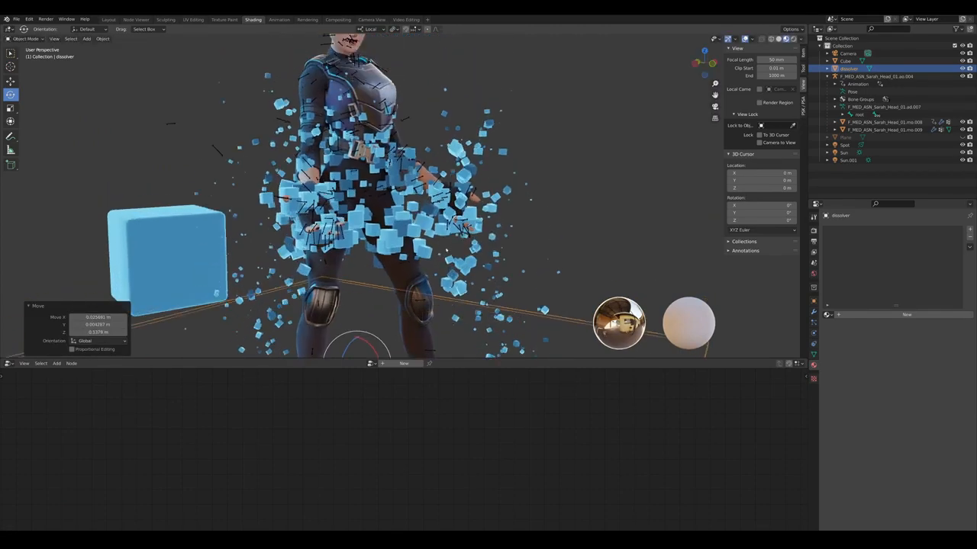
{"action": "middle_click_drag", "start_coordinate": [428, 244], "coordinate": [633, 237]}
{"action": "scroll", "coordinate": [597, 194], "scroll_direction": "down", "scroll_amount": 7}
Select the body mesh, switch the node area to the Shader Editor and preview the Vertex Color node's output on the body
{"action": "middle_click_drag", "start_coordinate": [597, 195], "coordinate": [396, 237]}
{"action": "left_click", "coordinate": [403, 260]}
{"action": "middle_click_drag", "start_coordinate": [378, 343], "coordinate": [402, 289], "text": "shift"}
{"action": "left_click", "coordinate": [8, 364]}
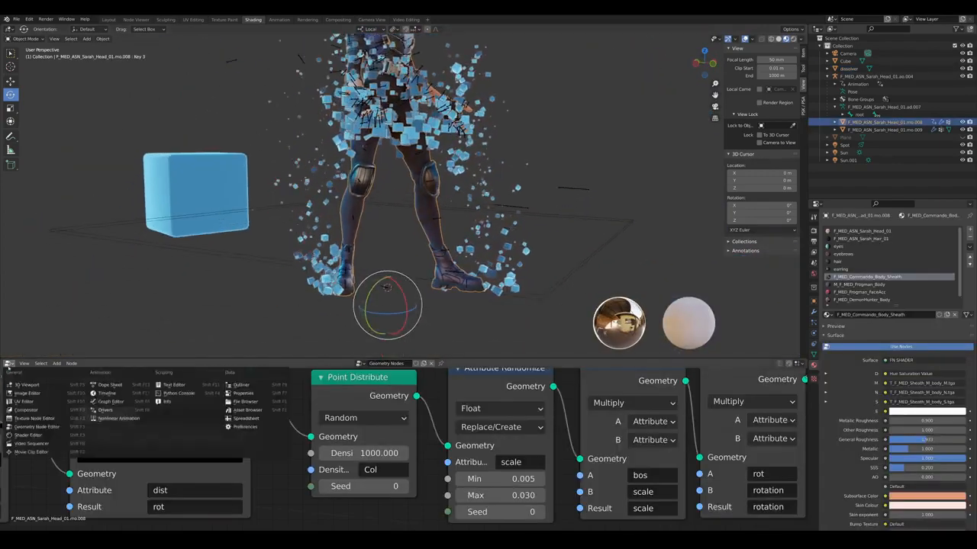
{"action": "left_click", "coordinate": [29, 435]}
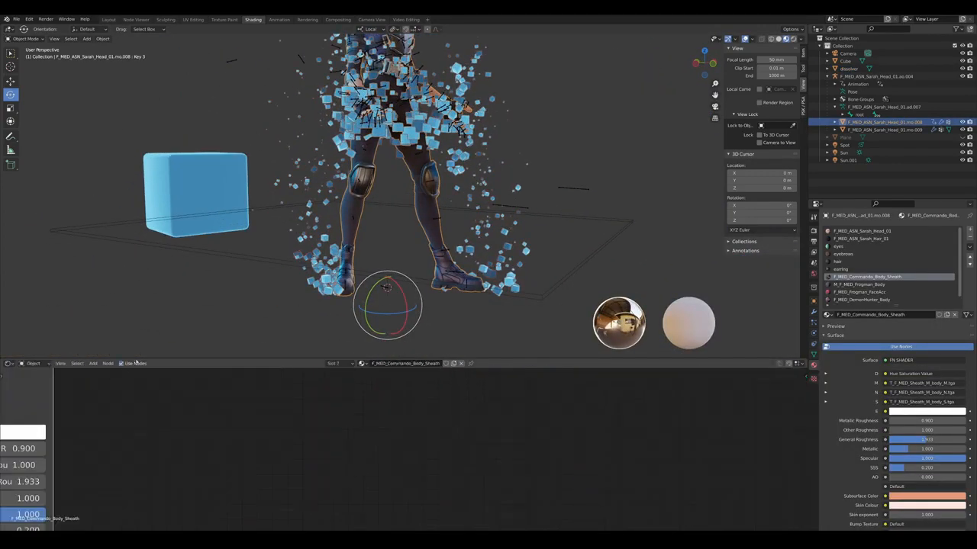
{"action": "scroll", "coordinate": [423, 404], "scroll_direction": "up", "scroll_amount": 6}
{"action": "middle_click_drag", "start_coordinate": [424, 405], "coordinate": [420, 447]}
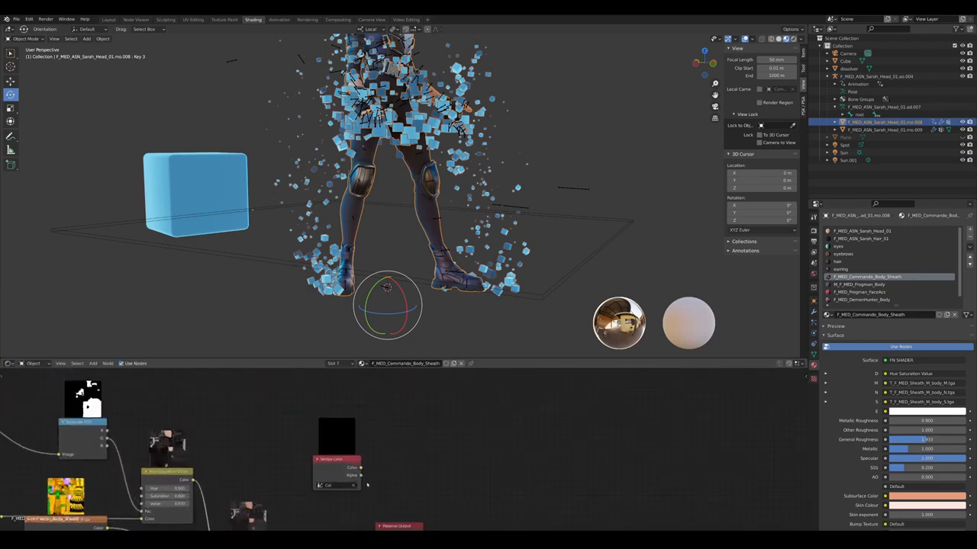
{"action": "middle_click_drag", "start_coordinate": [336, 305], "coordinate": [408, 339]}
{"action": "middle_click_drag", "start_coordinate": [406, 353], "coordinate": [406, 382], "text": "shift"}
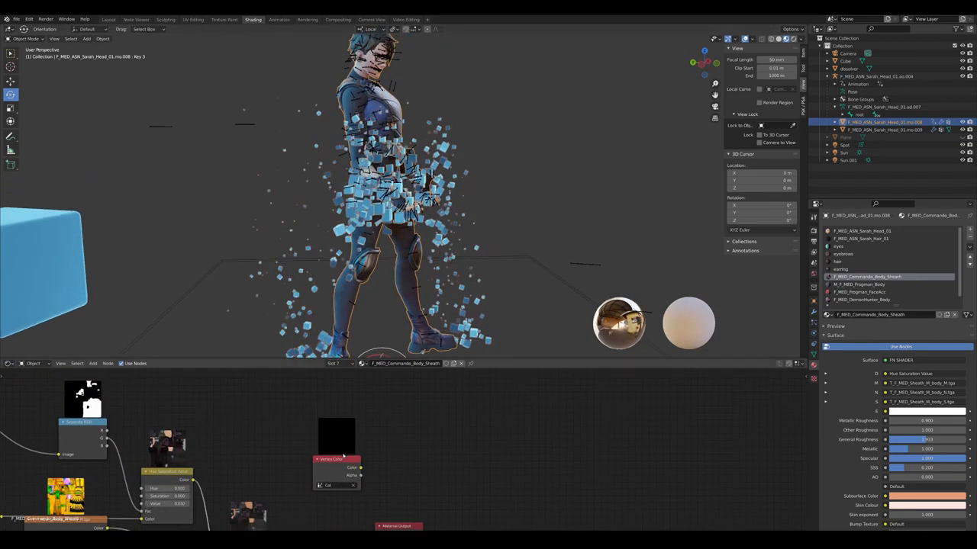
{"action": "left_click", "coordinate": [336, 467], "text": "ctrl+shift"}
Temporarily raise the dissolver to check how the previewed vertex color follows it on the body, and cancel the move
{"action": "scroll", "coordinate": [427, 251], "scroll_direction": "up", "scroll_amount": 4}
{"action": "middle_click_drag", "start_coordinate": [466, 248], "coordinate": [465, 349]}
{"action": "scroll", "coordinate": [473, 320], "scroll_direction": "down", "scroll_amount": 4}
{"action": "middle_click_drag", "start_coordinate": [473, 313], "coordinate": [537, 287]}
{"action": "left_click", "coordinate": [536, 287]}
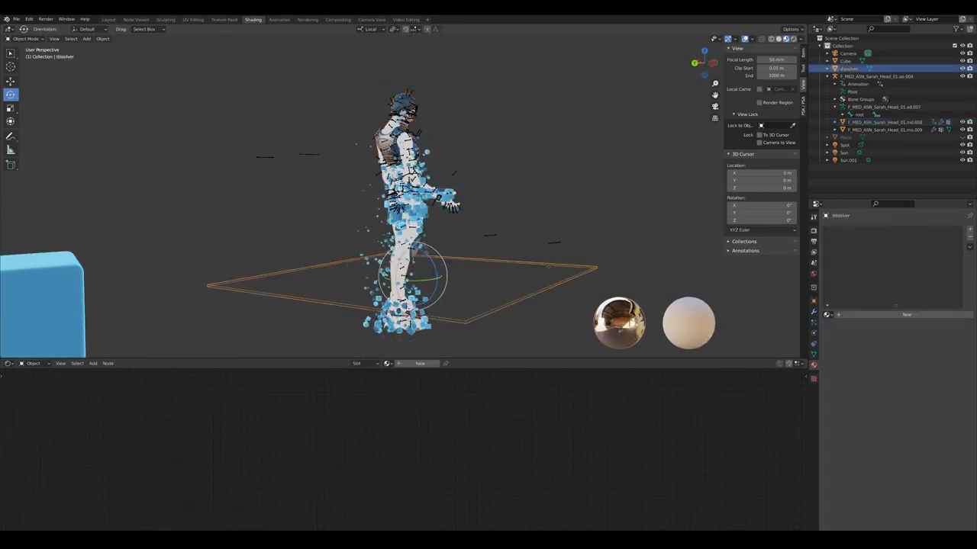
{"action": "key", "text": "g"}
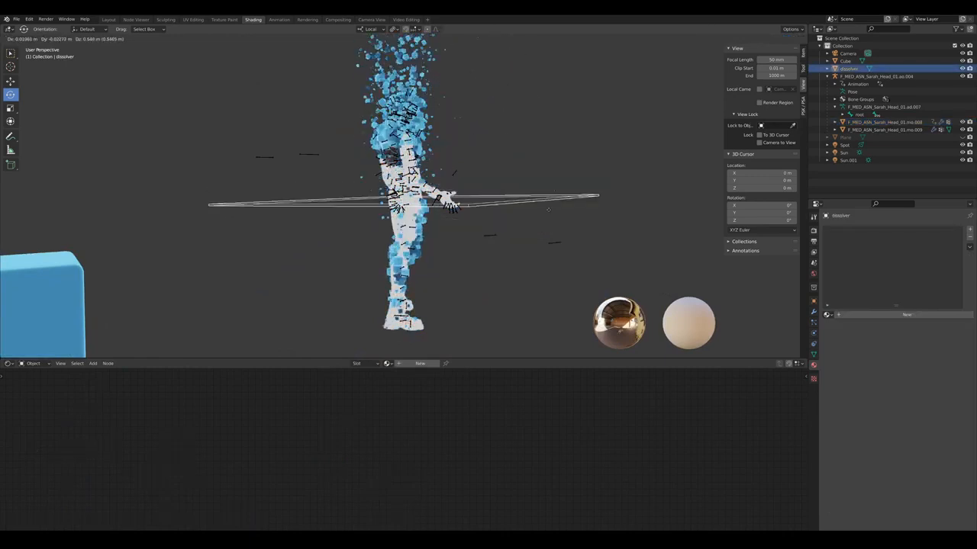
{"action": "right_click", "coordinate": [551, 208]}
Select the body mesh again and bring its geometry node tree back in the node area
{"action": "left_click", "coordinate": [405, 229]}
{"action": "scroll", "coordinate": [463, 438], "scroll_direction": "down", "scroll_amount": 3}
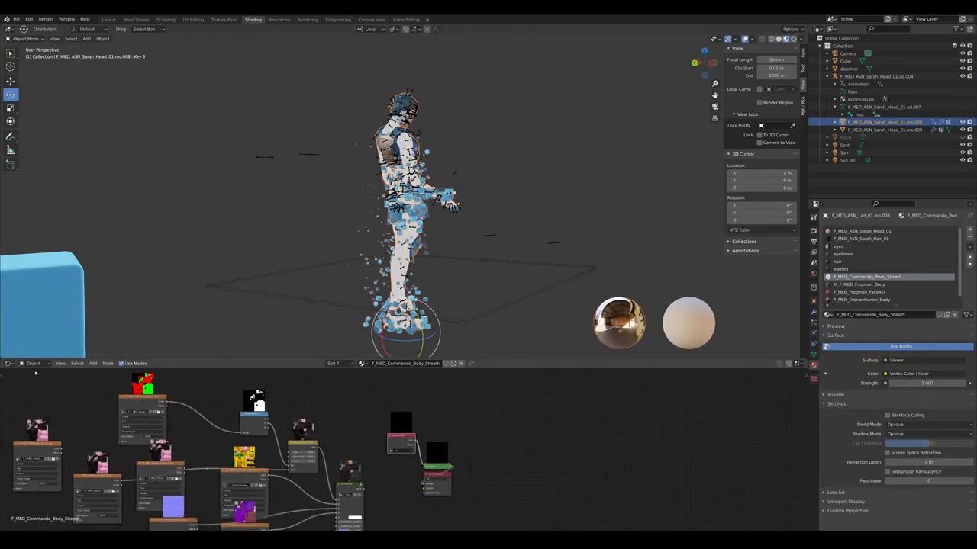
{"action": "left_click", "coordinate": [7, 363]}
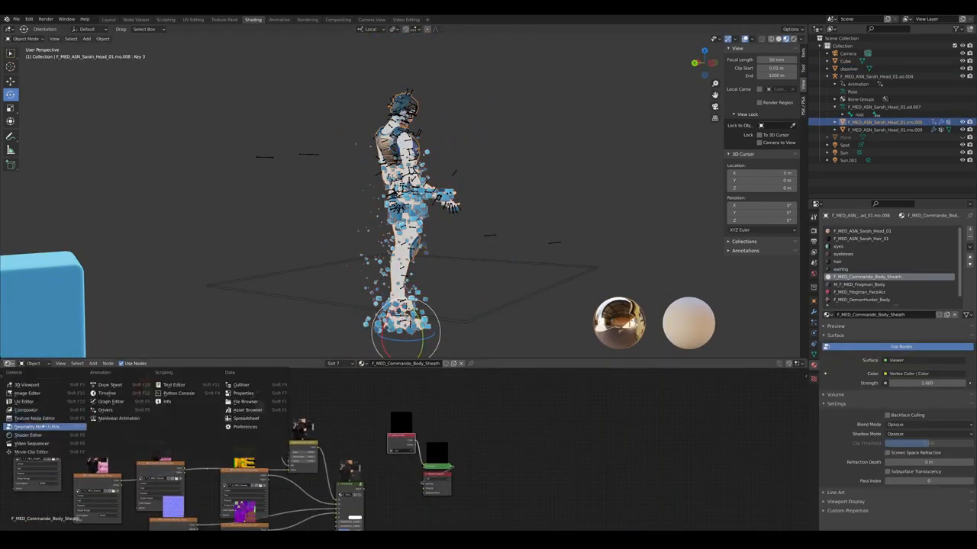
{"action": "left_click", "coordinate": [34, 426]}
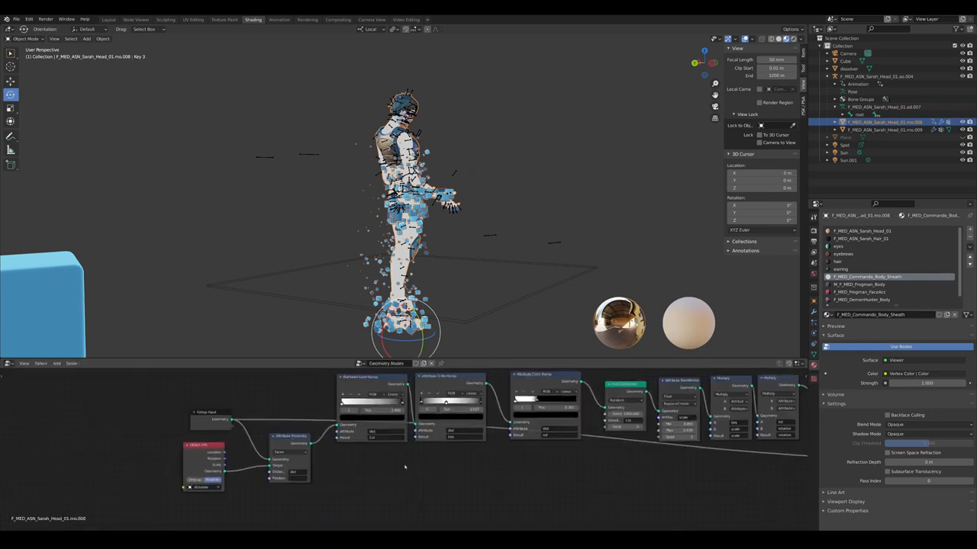
Add a new vertex color layer named Invismap to the body mesh
{"action": "left_click", "coordinate": [813, 355]}
{"action": "scroll", "coordinate": [921, 446], "scroll_direction": "down", "scroll_amount": 5}
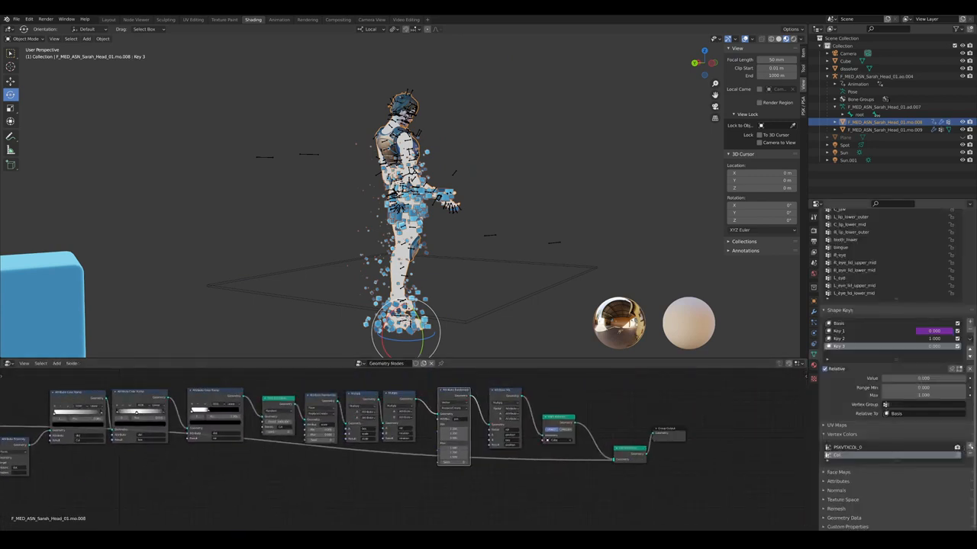
{"action": "left_click", "coordinate": [969, 446]}
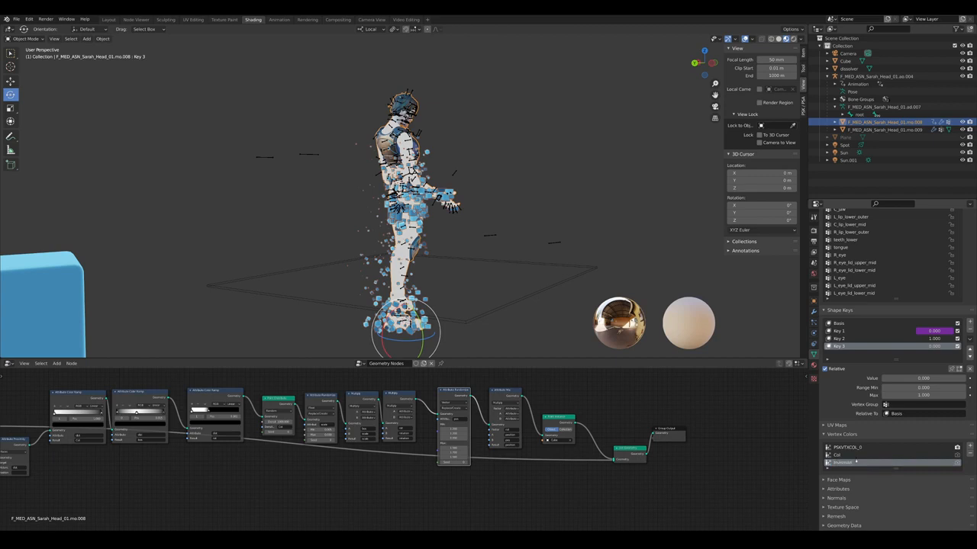
Insert an Attribute Color Ramp on the lower geometry link into the Join Geometry node and feed it from Attribute Proximity
{"action": "middle_click_drag", "start_coordinate": [217, 447], "coordinate": [379, 451]}
{"action": "scroll", "coordinate": [379, 451], "scroll_direction": "up", "scroll_amount": 4}
{"action": "middle_click_drag", "start_coordinate": [770, 437], "coordinate": [411, 440]}
{"action": "scroll", "coordinate": [411, 440], "scroll_direction": "down", "scroll_amount": 3}
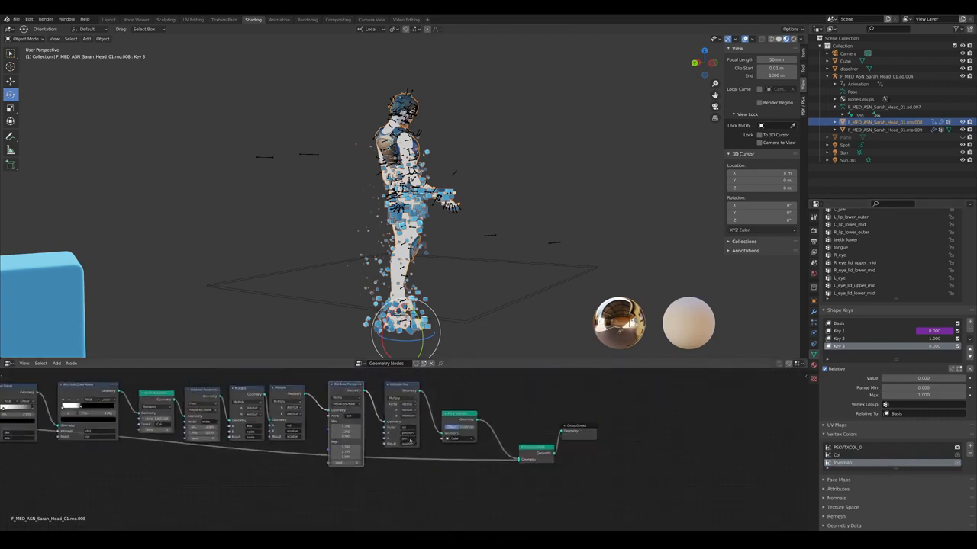
{"action": "type", "text": "color"}
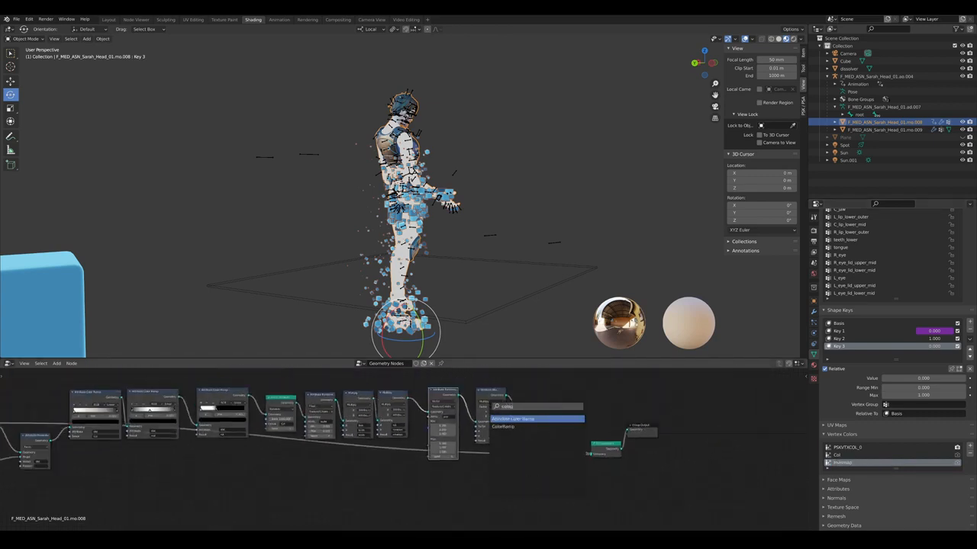
{"action": "key", "text": "Return"}
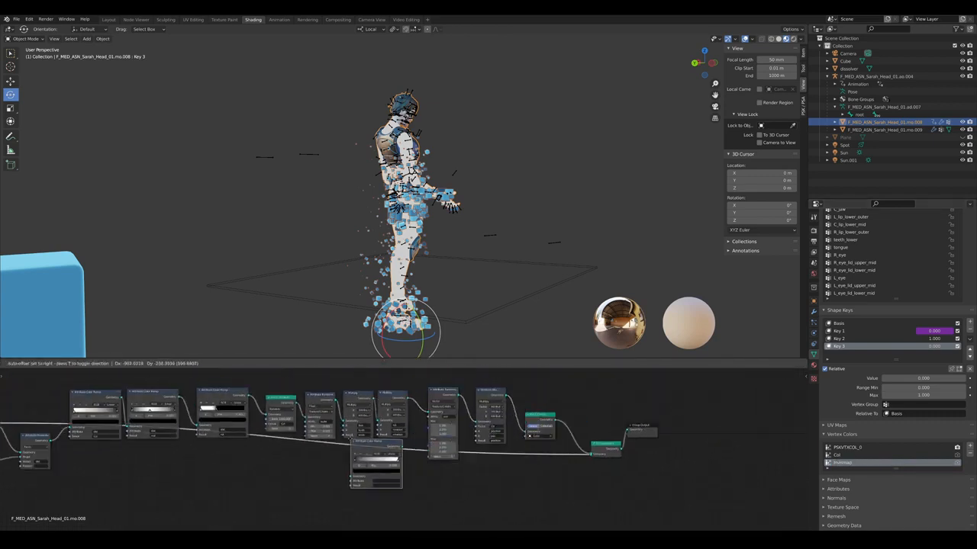
{"action": "left_click", "coordinate": [342, 457]}
{"action": "middle_click_drag", "start_coordinate": [342, 457], "coordinate": [422, 443]}
{"action": "left_click_drag", "start_coordinate": [247, 422], "coordinate": [418, 512]}
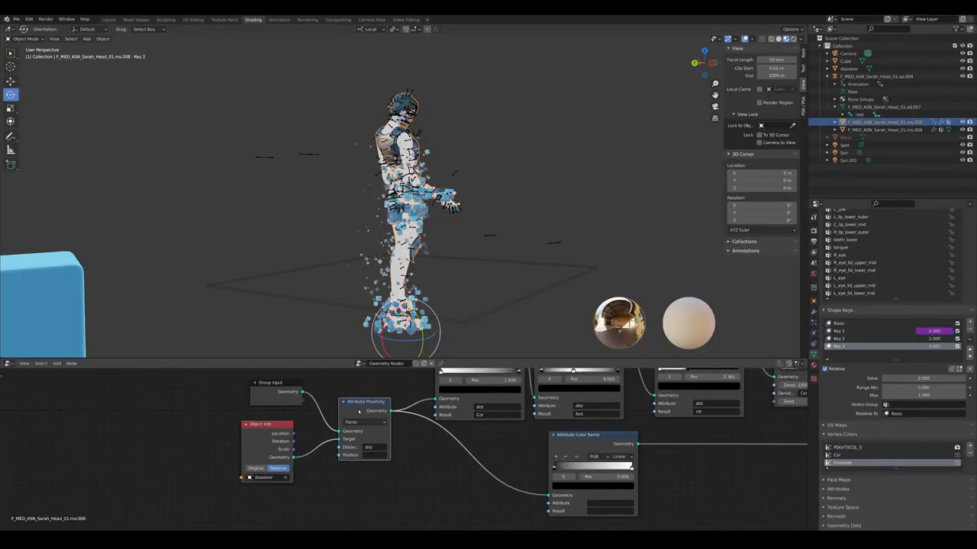
Duplicate the Attribute Proximity node with its incoming links and set the copy's Distance attribute to prox
{"action": "key", "text": "ctrl+shift+d"}
{"action": "left_click", "coordinate": [351, 477]}
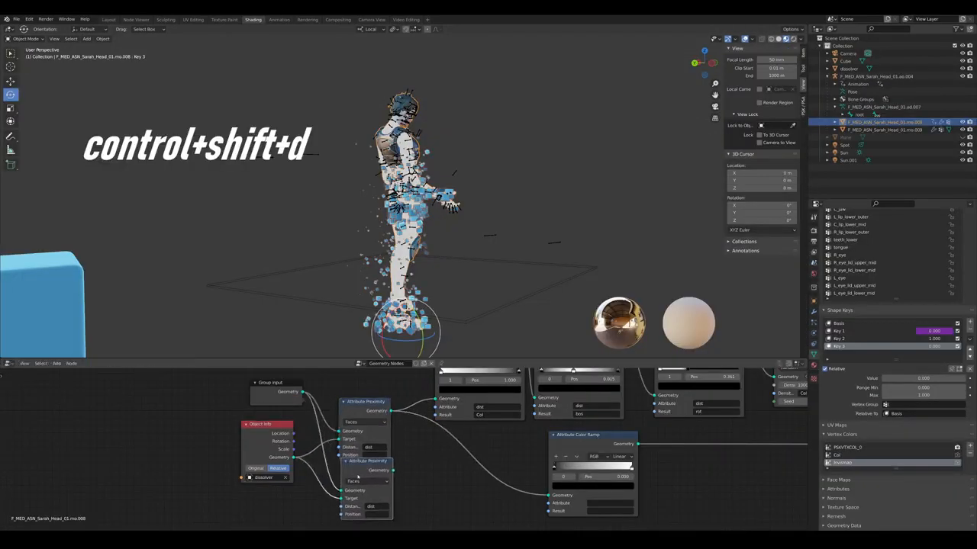
{"action": "middle_click_drag", "start_coordinate": [351, 478], "coordinate": [301, 446]}
{"action": "scroll", "coordinate": [301, 446], "scroll_direction": "up", "scroll_amount": 3}
{"action": "left_click", "coordinate": [321, 492]}
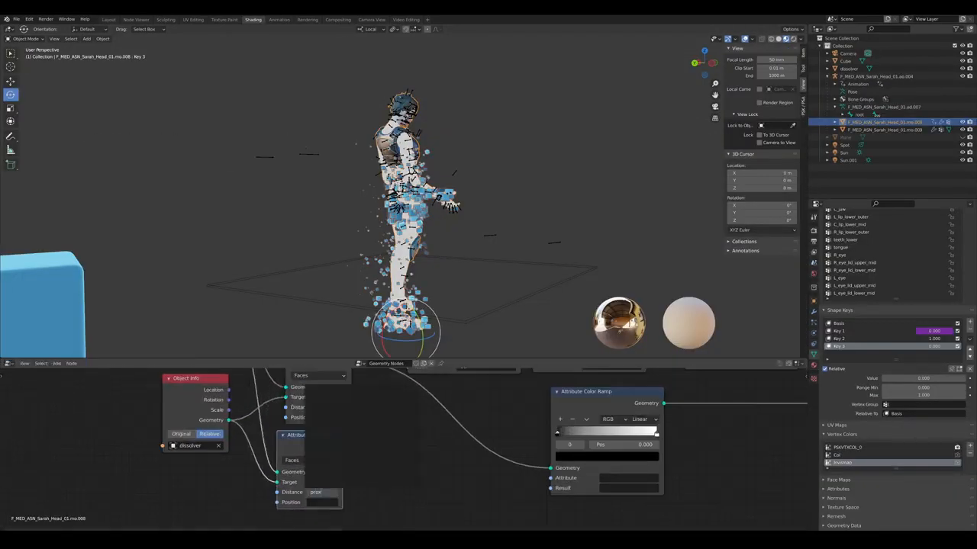
{"action": "key", "text": "Return"}
Connect the duplicated Attribute Proximity to the new color ramp, with prox as its Attribute and Invismap as its Result
{"action": "middle_click_drag", "start_coordinate": [383, 414], "coordinate": [309, 424]}
{"action": "scroll", "coordinate": [297, 438], "scroll_direction": "up", "scroll_amount": 2}
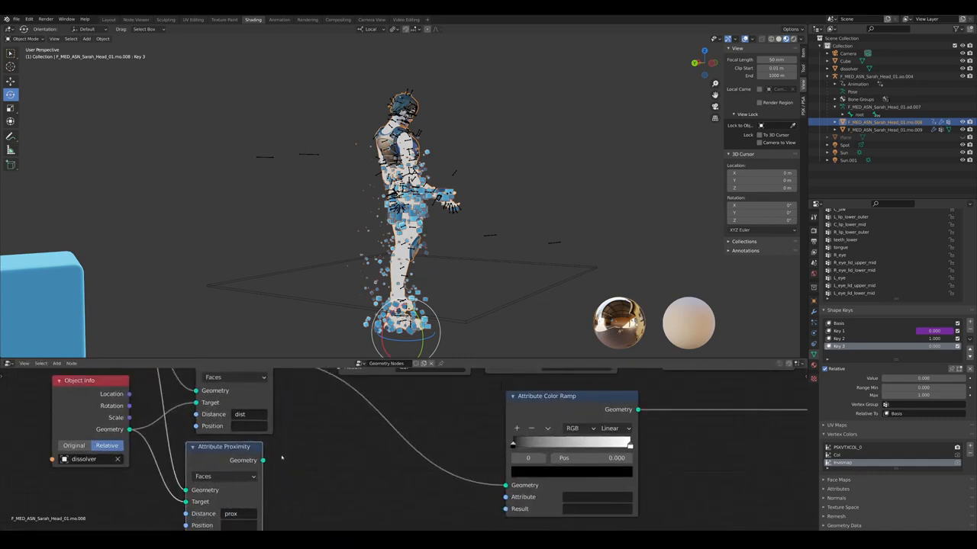
{"action": "middle_click_drag", "start_coordinate": [511, 486], "coordinate": [336, 460]}
{"action": "left_click", "coordinate": [415, 470]}
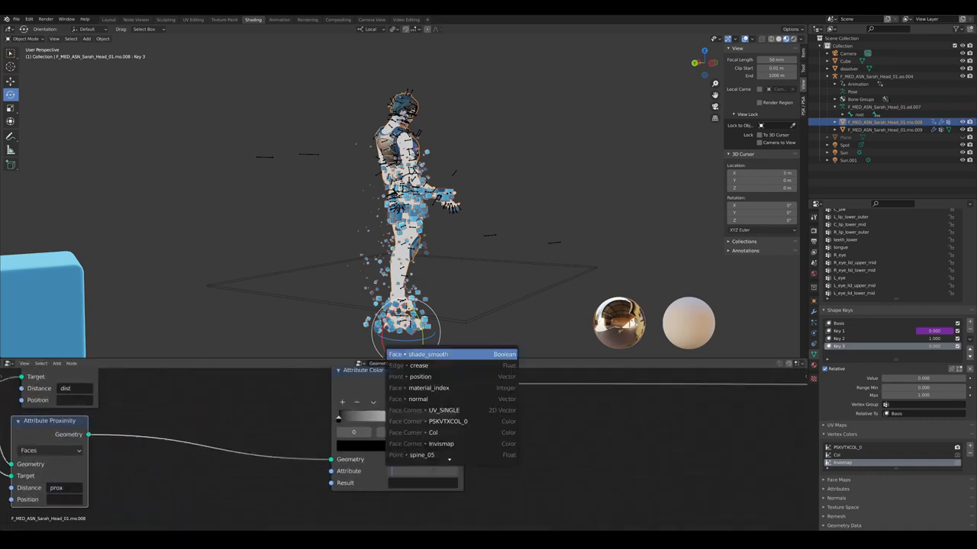
{"action": "type", "text": "prox"}
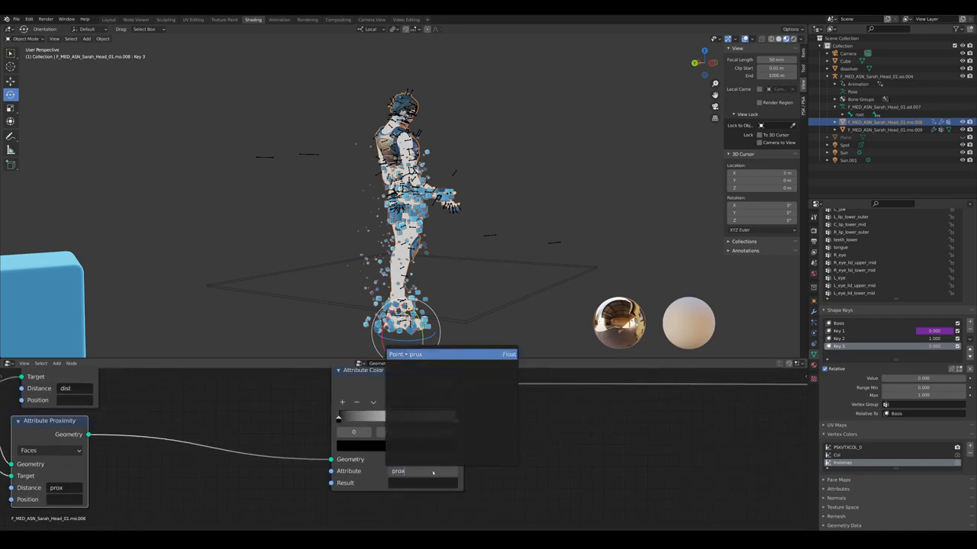
{"action": "key", "text": "Return"}
{"action": "left_click", "coordinate": [429, 482]}
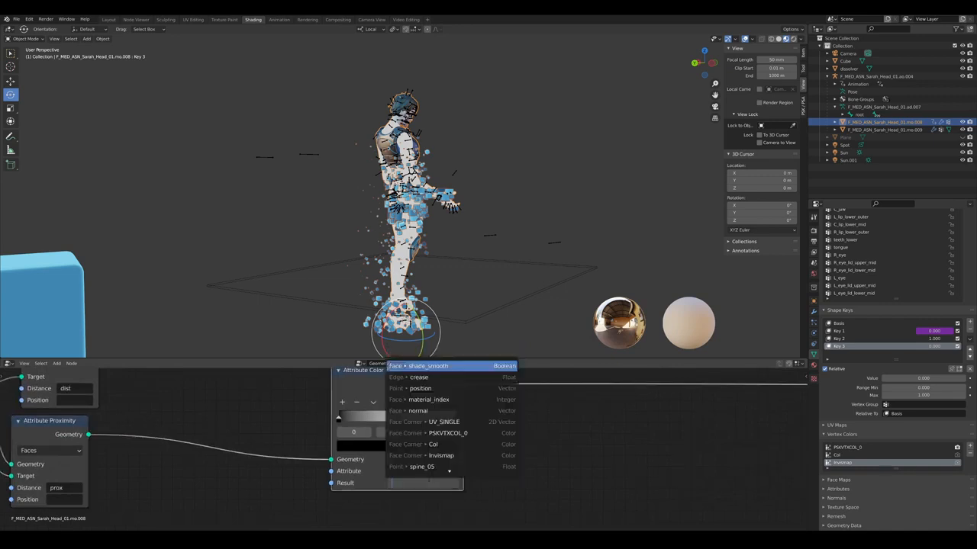
{"action": "left_click", "coordinate": [431, 456]}
Flip the color ramp in the Attribute Color Ramp node that writes to Invismap
{"action": "middle_click_drag", "start_coordinate": [431, 440], "coordinate": [407, 462]}
{"action": "scroll", "coordinate": [408, 460], "scroll_direction": "up", "scroll_amount": 2}
{"action": "left_click", "coordinate": [339, 420]}
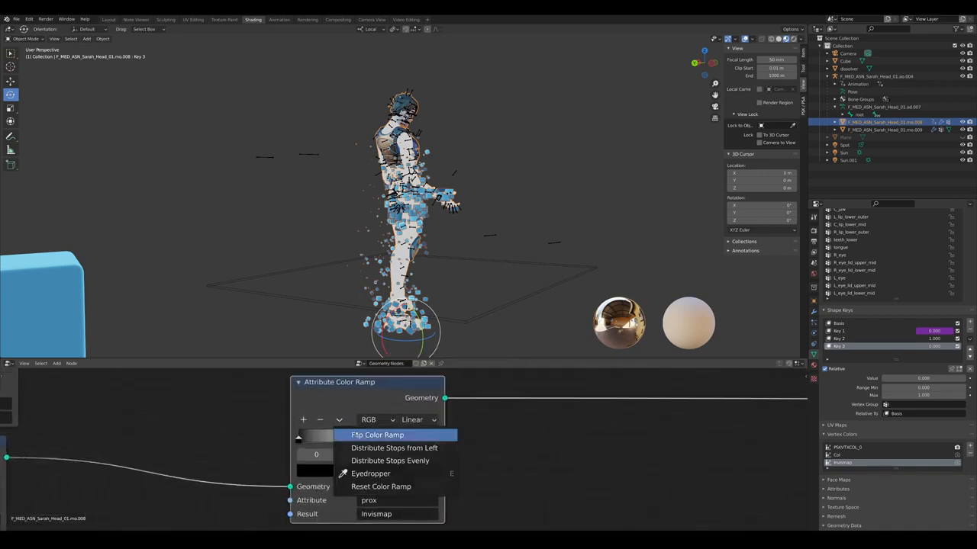
{"action": "left_click", "coordinate": [356, 434]}
Return to the body material's shader nodes and switch the Vertex Color node to the Invismap layer
{"action": "scroll", "coordinate": [412, 447], "scroll_direction": "down", "scroll_amount": 8}
{"action": "middle_click_drag", "start_coordinate": [728, 444], "coordinate": [313, 461]}
{"action": "scroll", "coordinate": [560, 418], "scroll_direction": "up", "scroll_amount": 4}
{"action": "middle_click_drag", "start_coordinate": [559, 417], "coordinate": [501, 432]}
{"action": "left_click", "coordinate": [502, 431]}
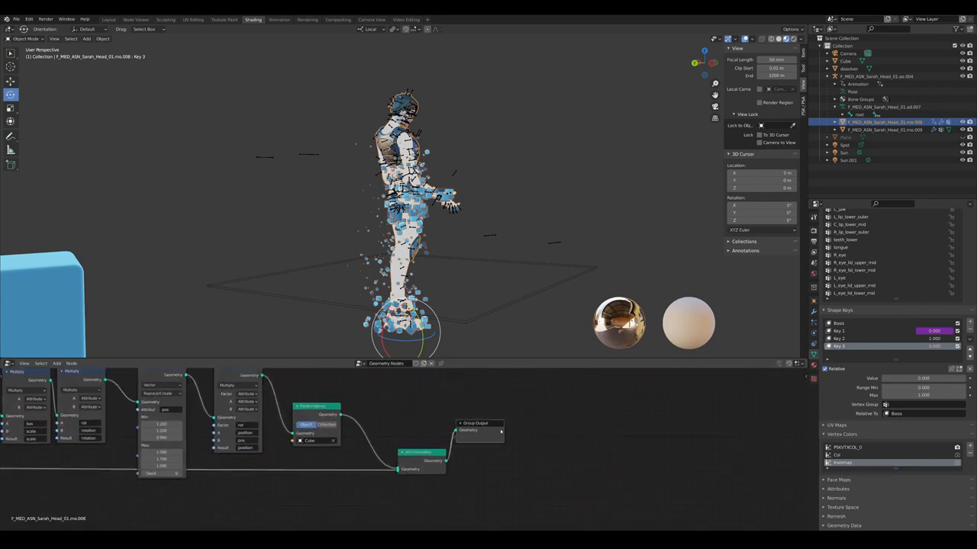
{"action": "left_click_drag", "start_coordinate": [502, 432], "coordinate": [546, 447]}
{"action": "left_click", "coordinate": [488, 308]}
{"action": "left_click", "coordinate": [407, 270]}
{"action": "scroll", "coordinate": [328, 416], "scroll_direction": "down", "scroll_amount": 3}
{"action": "middle_click_drag", "start_coordinate": [328, 415], "coordinate": [572, 418]}
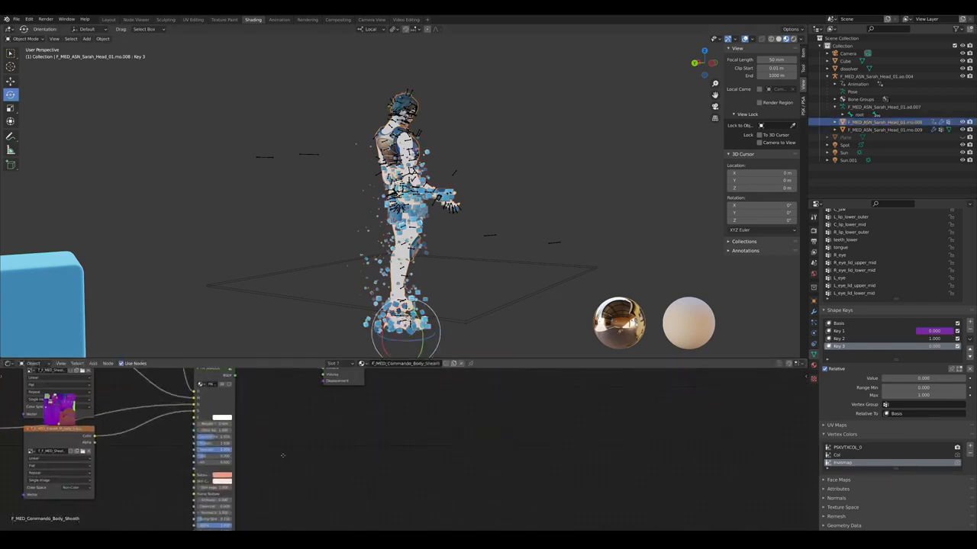
{"action": "left_click", "coordinate": [358, 429]}
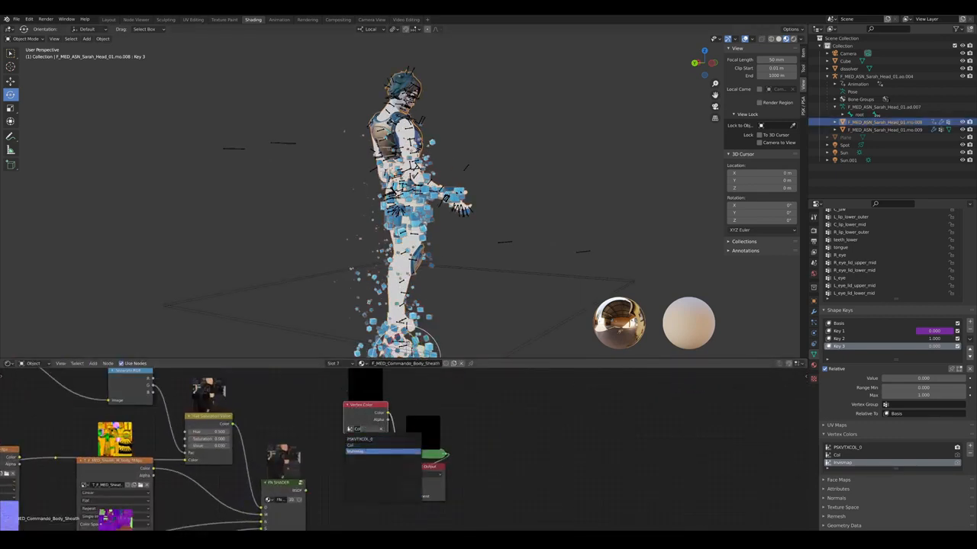
{"action": "left_click", "coordinate": [366, 451]}
Test moving the dissolver to see how the Invismap preview reacts, cancel the move and inspect the body from closer
{"action": "middle_click_drag", "start_coordinate": [648, 221], "coordinate": [554, 210]}
{"action": "scroll", "coordinate": [541, 230], "scroll_direction": "down", "scroll_amount": 4}
{"action": "left_click", "coordinate": [544, 248]}
{"action": "key", "text": "g"}
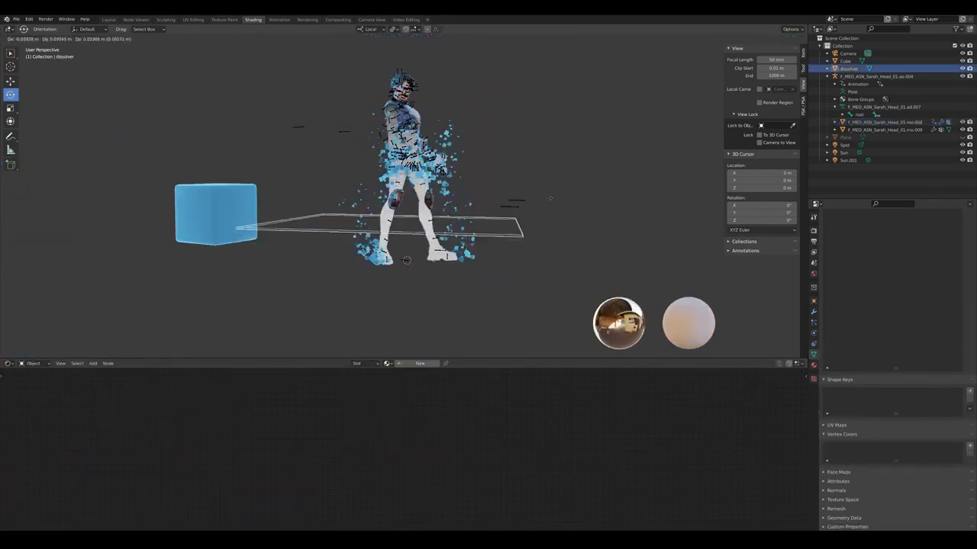
{"action": "right_click", "coordinate": [555, 171]}
{"action": "scroll", "coordinate": [534, 172], "scroll_direction": "up", "scroll_amount": 3}
{"action": "middle_click_drag", "start_coordinate": [465, 170], "coordinate": [408, 282]}
{"action": "scroll", "coordinate": [444, 265], "scroll_direction": "down", "scroll_amount": 5}
{"action": "scroll", "coordinate": [420, 199], "scroll_direction": "up", "scroll_amount": 2}
{"action": "scroll", "coordinate": [445, 294], "scroll_direction": "up", "scroll_amount": 4}
{"action": "scroll", "coordinate": [457, 302], "scroll_direction": "down", "scroll_amount": 4}
{"action": "scroll", "coordinate": [404, 237], "scroll_direction": "up", "scroll_amount": 2}
{"action": "middle_click_drag", "start_coordinate": [408, 283], "coordinate": [450, 235], "text": "shift"}
{"action": "scroll", "coordinate": [404, 236], "scroll_direction": "up", "scroll_amount": 1}
Select the body mesh and move the Viewer and Material Output nodes right to make room in its material
{"action": "left_click", "coordinate": [421, 231]}
{"action": "scroll", "coordinate": [412, 420], "scroll_direction": "down", "scroll_amount": 4}
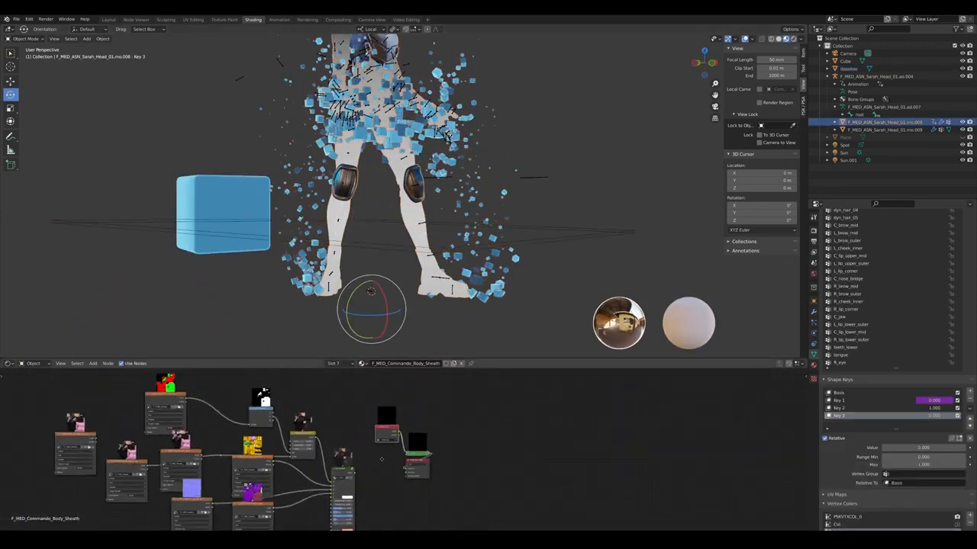
{"action": "middle_click_drag", "start_coordinate": [429, 457], "coordinate": [357, 450]}
{"action": "scroll", "coordinate": [357, 450], "scroll_direction": "up", "scroll_amount": 2}
{"action": "left_click_drag", "start_coordinate": [359, 449], "coordinate": [589, 441]}
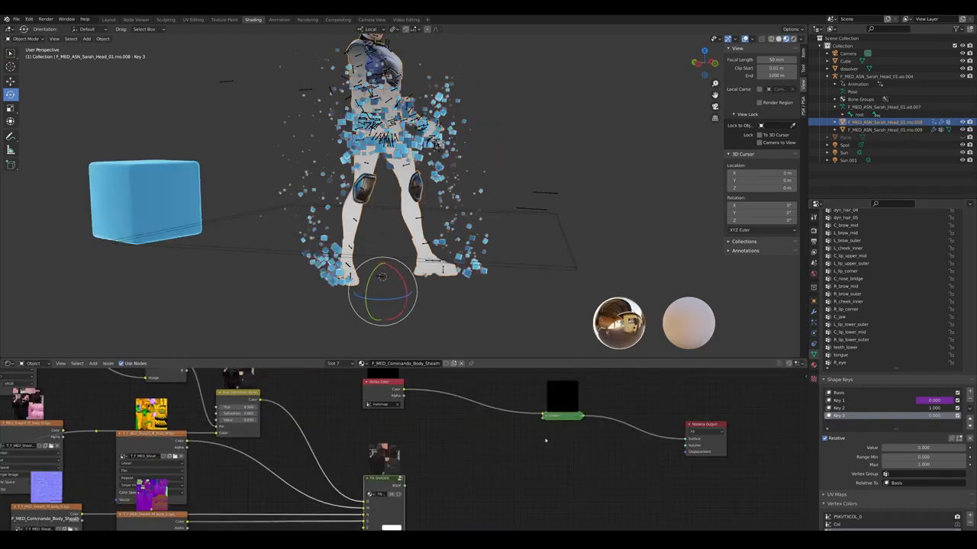
Add a Mix Shader node below the Viewer node in the body material
{"action": "left_click_drag", "start_coordinate": [583, 415], "coordinate": [603, 418]}
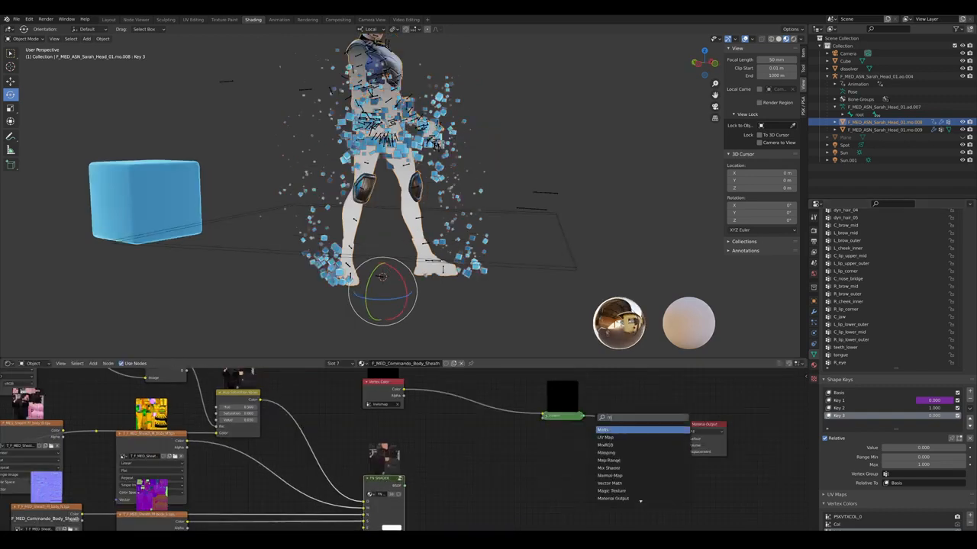
{"action": "left_click", "coordinate": [609, 438]}
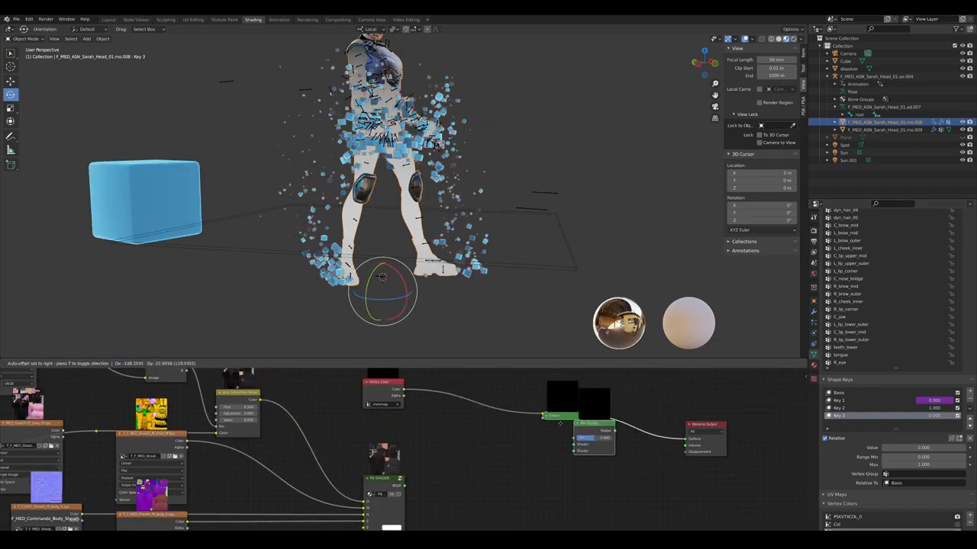
{"action": "left_click", "coordinate": [562, 457]}
Add a ColorRamp node to the Vertex Color connection in the body material
{"action": "middle_click_drag", "start_coordinate": [434, 176], "coordinate": [439, 212], "text": "shift"}
{"action": "scroll", "coordinate": [487, 212], "scroll_direction": "up", "scroll_amount": 4}
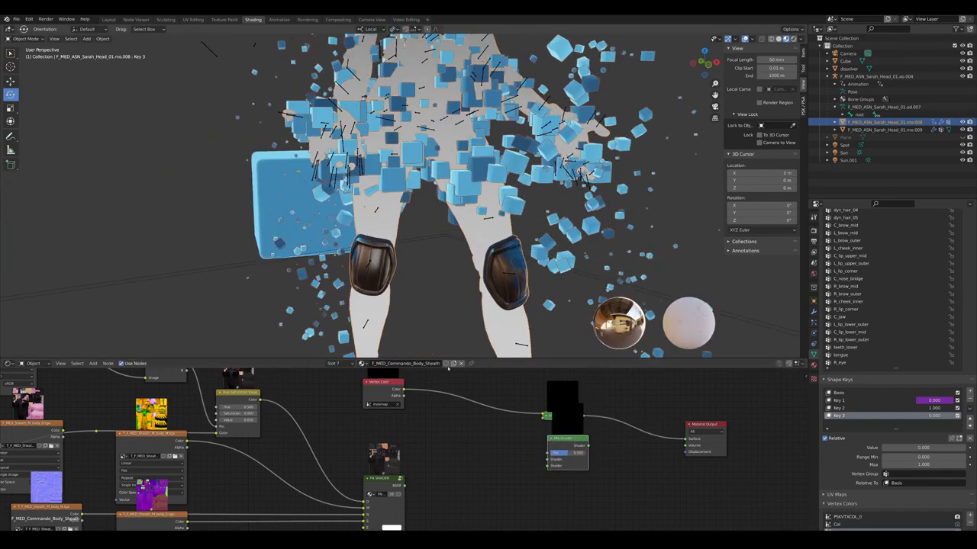
{"action": "middle_click_drag", "start_coordinate": [412, 405], "coordinate": [370, 448]}
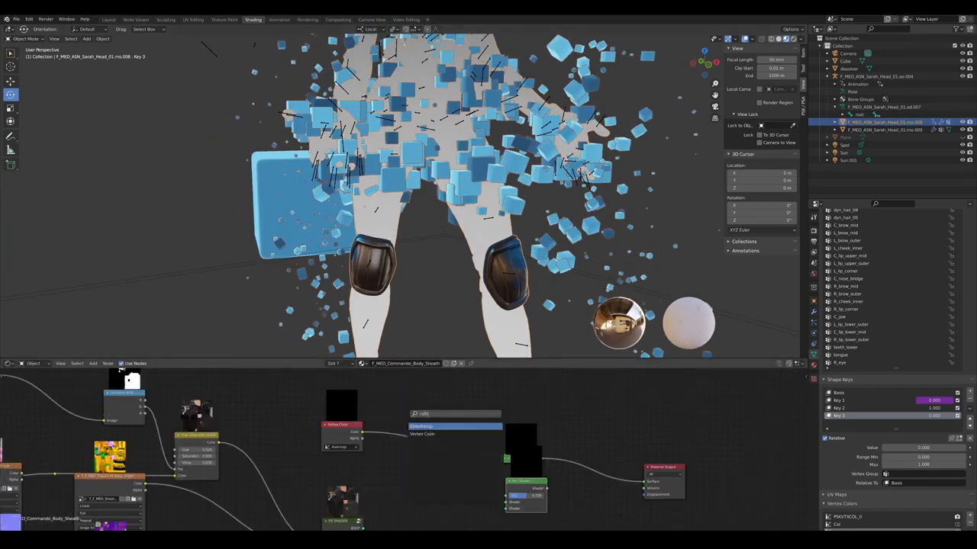
{"action": "key", "text": "Return"}
{"action": "mouse_move", "coordinate": [389, 395]}
{"action": "left_mouse_down"}
{"action": "mouse_move", "coordinate": [398, 405]}
{"action": "mouse_move", "coordinate": [396, 391]}
{"action": "left_mouse_up"}
{"action": "middle_click_drag", "start_coordinate": [424, 462], "coordinate": [413, 426]}
Add a Transparent BSDF, combine it with FN SHADER in the Mix Shader driven by the ColorRamp, and connect the mix to Material Output
{"action": "key", "text": "shift+a"}
{"action": "left_click", "coordinate": [413, 426]}
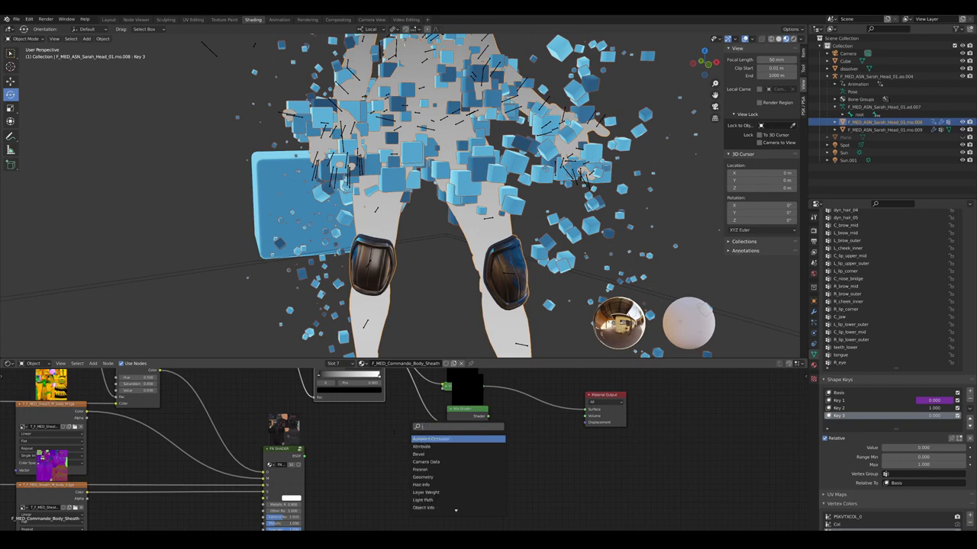
{"action": "key", "text": "Return"}
{"action": "left_click", "coordinate": [402, 450]}
{"action": "scroll", "coordinate": [404, 449], "scroll_direction": "up", "scroll_amount": 3}
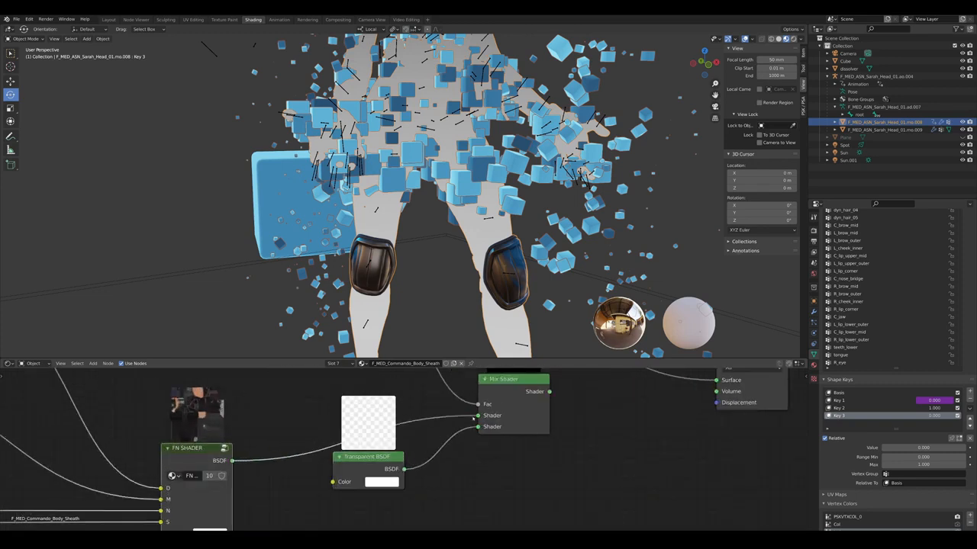
{"action": "middle_click_drag", "start_coordinate": [560, 401], "coordinate": [458, 443]}
{"action": "left_click_drag", "start_coordinate": [614, 425], "coordinate": [615, 424]}
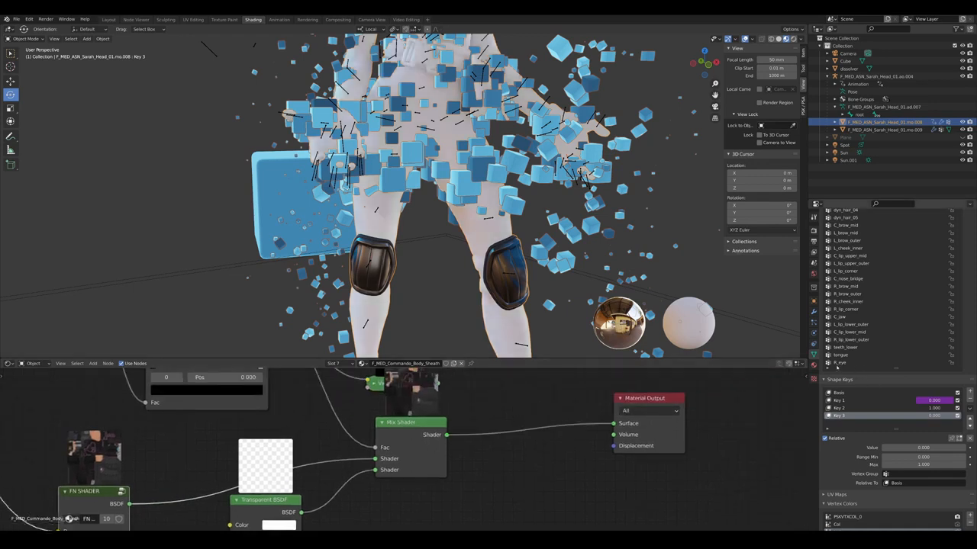
Set the body material's blend mode to Alpha Clip
{"action": "left_click", "coordinate": [814, 366]}
{"action": "left_click", "coordinate": [908, 435]}
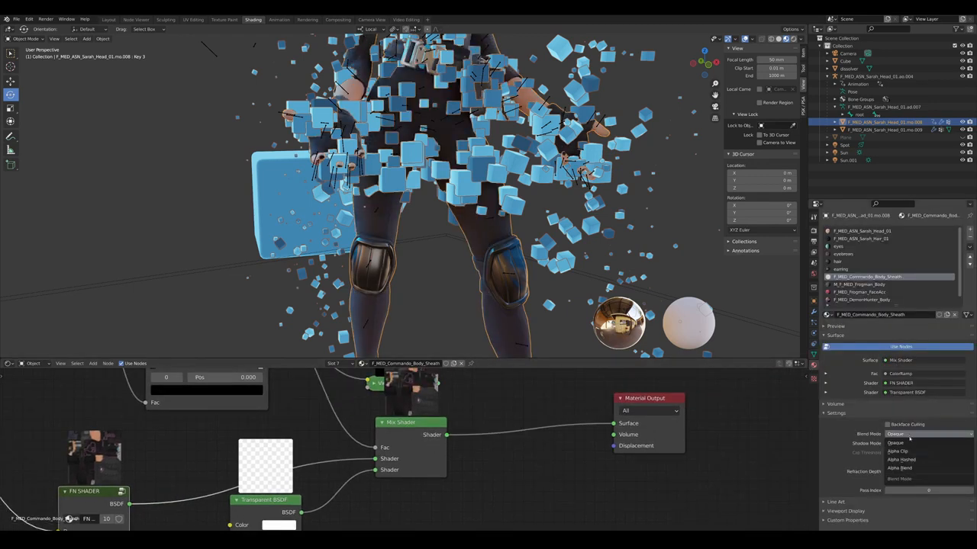
{"action": "left_click", "coordinate": [914, 454]}
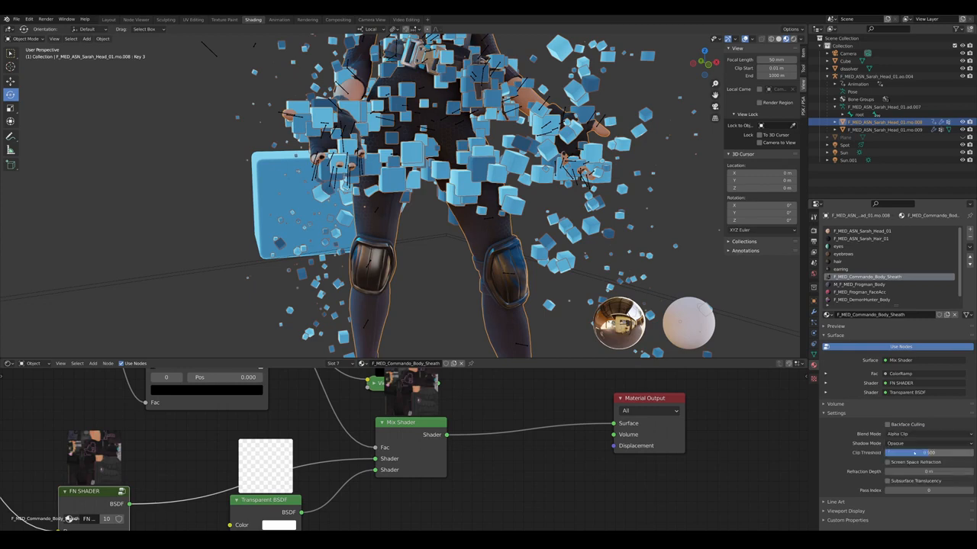
Move the ColorRamp's black stop to position 0.139 to tighten the body's transparency mask
{"action": "scroll", "coordinate": [397, 191], "scroll_direction": "up", "scroll_amount": 4}
{"action": "middle_click_drag", "start_coordinate": [397, 190], "coordinate": [378, 228], "text": "shift"}
{"action": "scroll", "coordinate": [259, 403], "scroll_direction": "down", "scroll_amount": 6}
{"action": "middle_click_drag", "start_coordinate": [259, 403], "coordinate": [521, 458]}
{"action": "scroll", "coordinate": [521, 459], "scroll_direction": "up", "scroll_amount": 2}
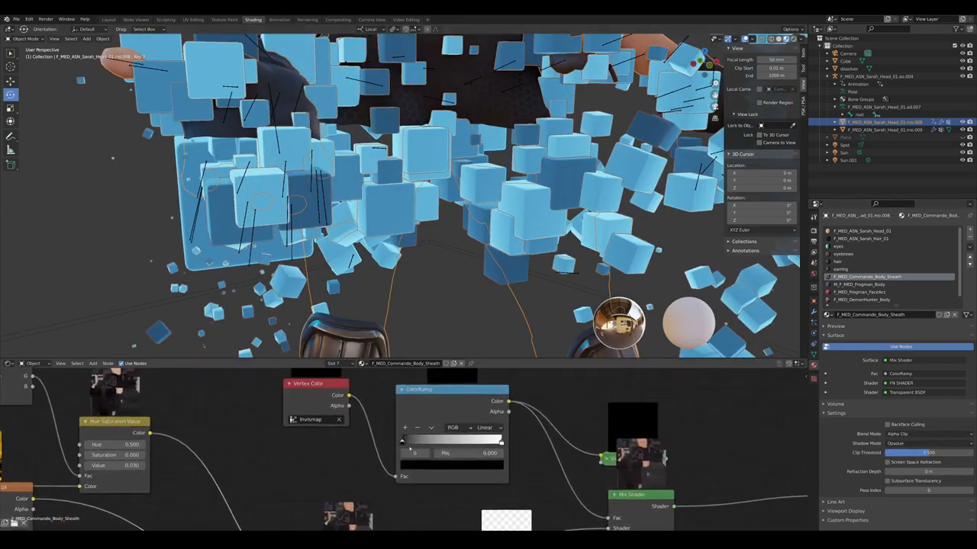
{"action": "scroll", "coordinate": [489, 206], "scroll_direction": "down", "scroll_amount": 8}
{"action": "middle_click_drag", "start_coordinate": [603, 218], "coordinate": [545, 222]}
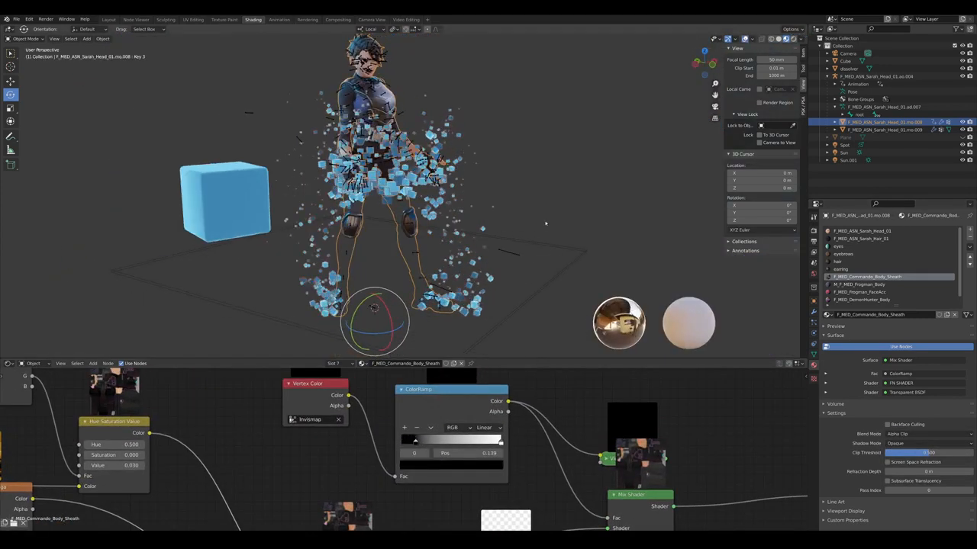
Test moving the dissolver plane and inspect how the cubes and the body's transparency react
{"action": "left_click", "coordinate": [544, 223]}
{"action": "key", "text": "g"}
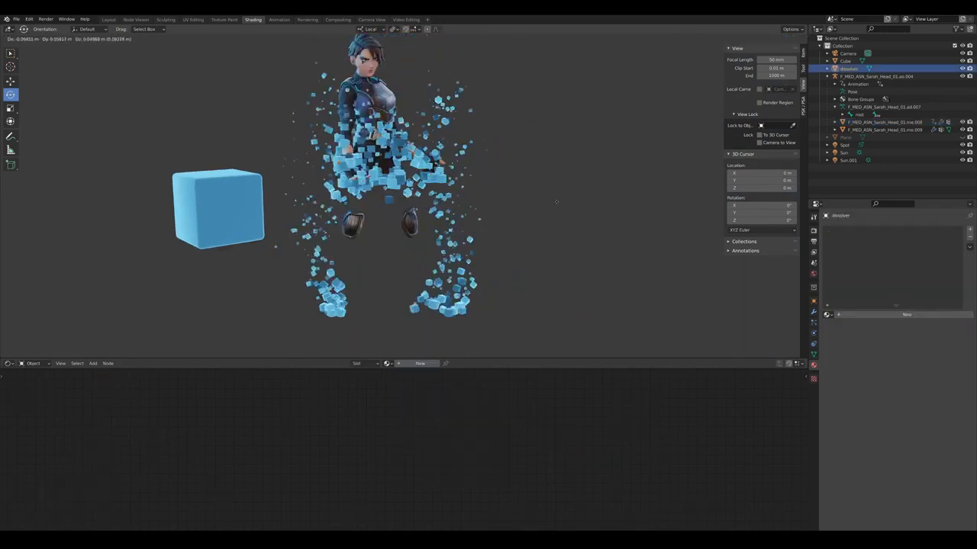
{"action": "left_click", "coordinate": [554, 159]}
{"action": "scroll", "coordinate": [518, 183], "scroll_direction": "up", "scroll_amount": 5}
{"action": "middle_click_drag", "start_coordinate": [412, 225], "coordinate": [316, 239]}
{"action": "scroll", "coordinate": [455, 234], "scroll_direction": "down", "scroll_amount": 5}
{"action": "scroll", "coordinate": [611, 145], "scroll_direction": "up", "scroll_amount": 1}
{"action": "middle_click_drag", "start_coordinate": [610, 145], "coordinate": [749, 60]}
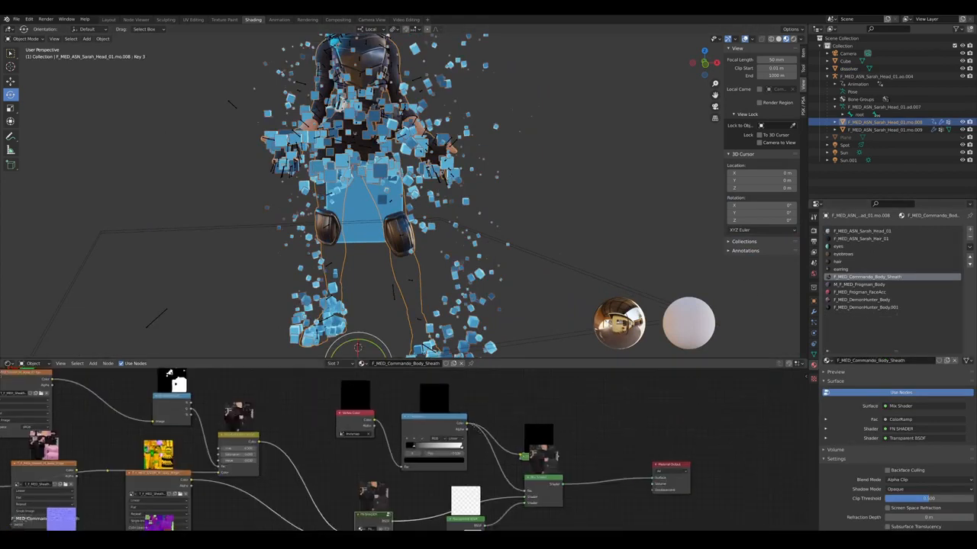
Review the body material's transparency nodes and switch to the Blender file with the banana character
{"action": "middle_click_drag", "start_coordinate": [553, 514], "coordinate": [465, 493]}
{"action": "scroll", "coordinate": [481, 443], "scroll_direction": "up", "scroll_amount": 4}
{"action": "scroll", "coordinate": [466, 469], "scroll_direction": "down", "scroll_amount": 4}
{"action": "scroll", "coordinate": [892, 312], "scroll_direction": "down", "scroll_amount": 1}
{"action": "middle_click_drag", "start_coordinate": [526, 273], "coordinate": [583, 311]}
{"action": "left_click", "coordinate": [585, 267]}
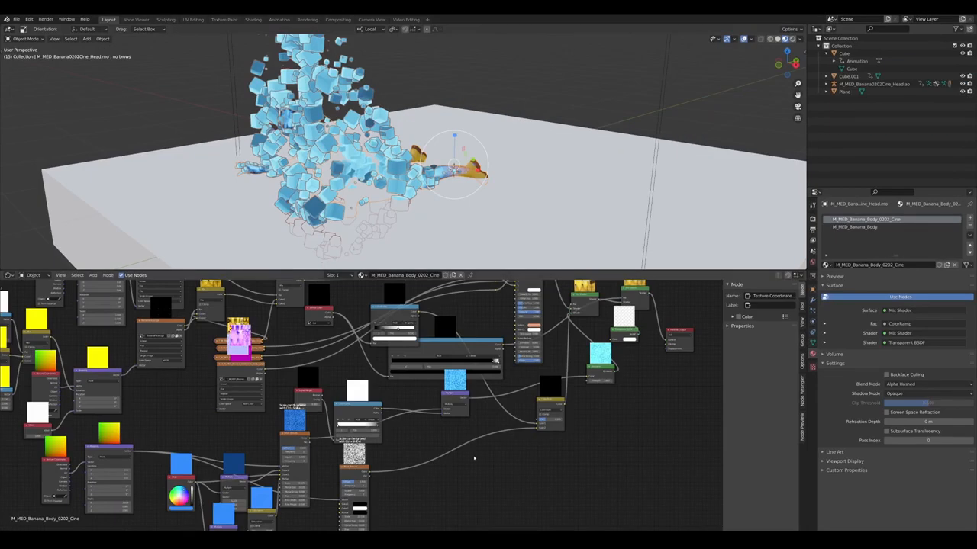
Box-select the noise and ramp effect nodes in the banana body material and move them away from the texture nodes
{"action": "middle_click_drag", "start_coordinate": [419, 410], "coordinate": [408, 436]}
{"action": "left_click_drag", "start_coordinate": [320, 389], "coordinate": [452, 510]}
{"action": "middle_click_drag", "start_coordinate": [451, 510], "coordinate": [534, 368]}
{"action": "key", "text": "g"}
{"action": "left_click", "coordinate": [461, 395]}
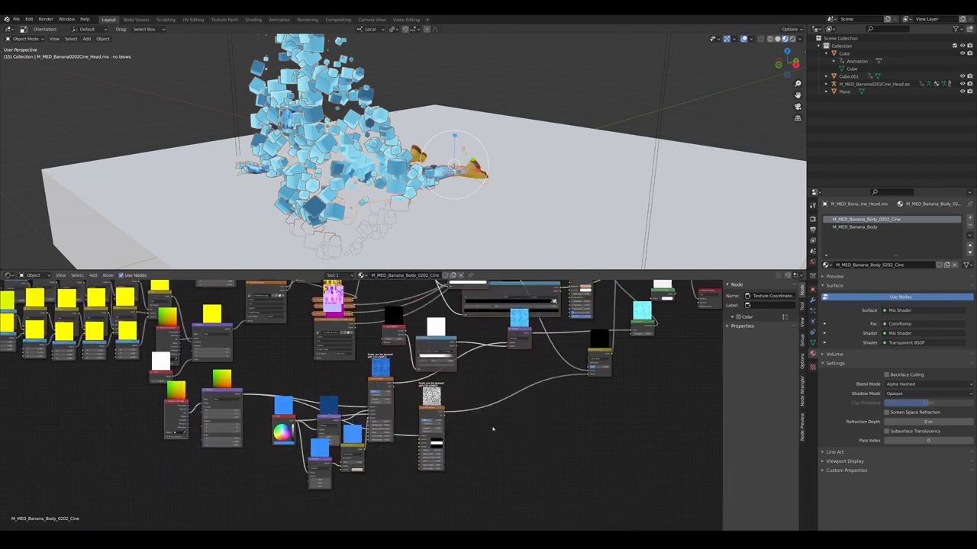
Box-select the Mix Shader, Transparent and glow nodes near Material Output and move them down beside the effect nodes
{"action": "middle_click_drag", "start_coordinate": [621, 328], "coordinate": [463, 390]}
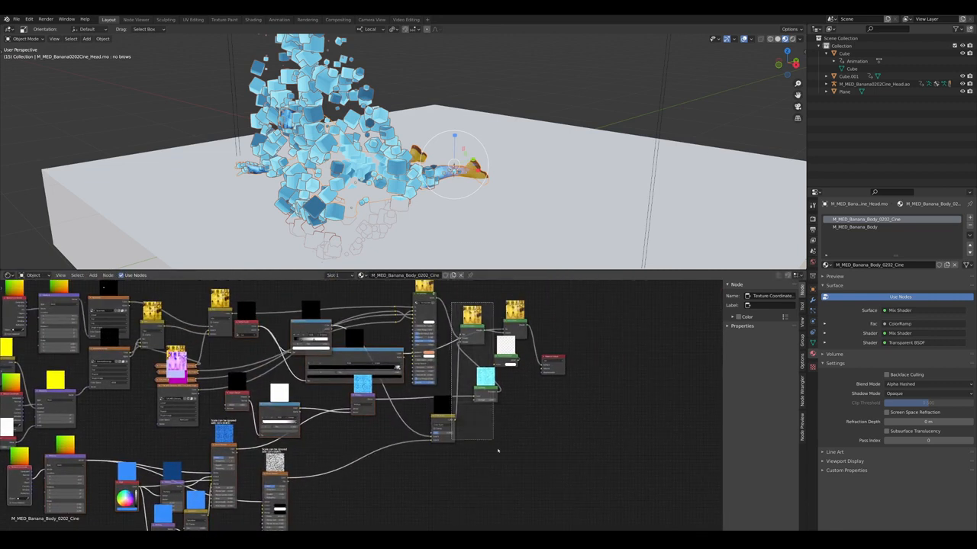
{"action": "key", "text": "g"}
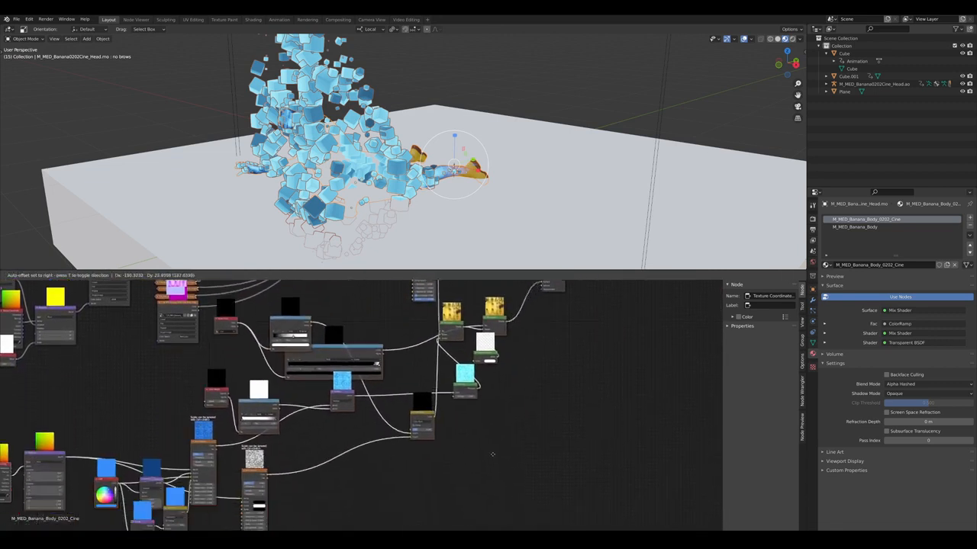
{"action": "left_click", "coordinate": [376, 452]}
{"action": "middle_click_drag", "start_coordinate": [376, 453], "coordinate": [504, 453]}
{"action": "scroll", "coordinate": [375, 135], "scroll_direction": "up", "scroll_amount": 3}
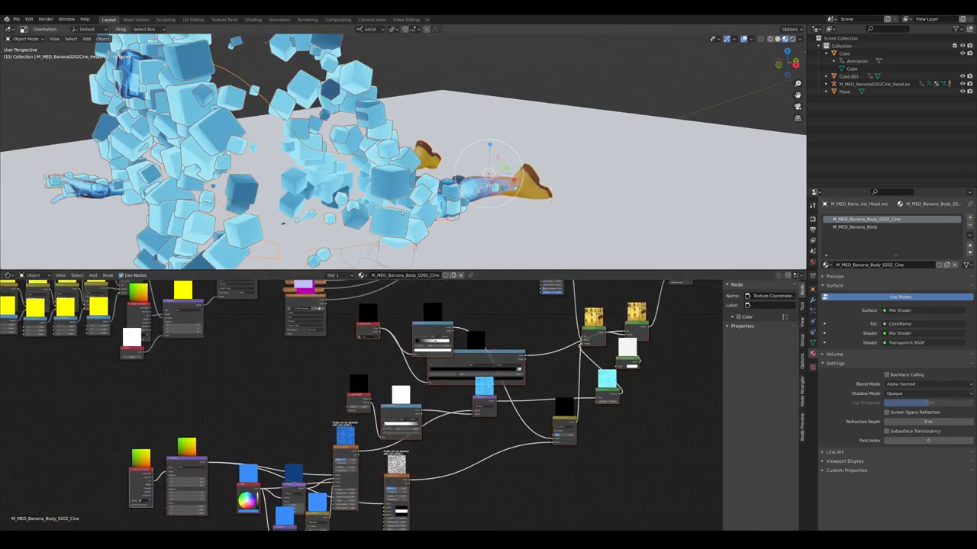
Examine the glowing cube pattern on the banana's body where it dissolves into cubes
{"action": "middle_click_drag", "start_coordinate": [372, 137], "coordinate": [388, 117]}
{"action": "scroll", "coordinate": [557, 149], "scroll_direction": "down", "scroll_amount": 5}
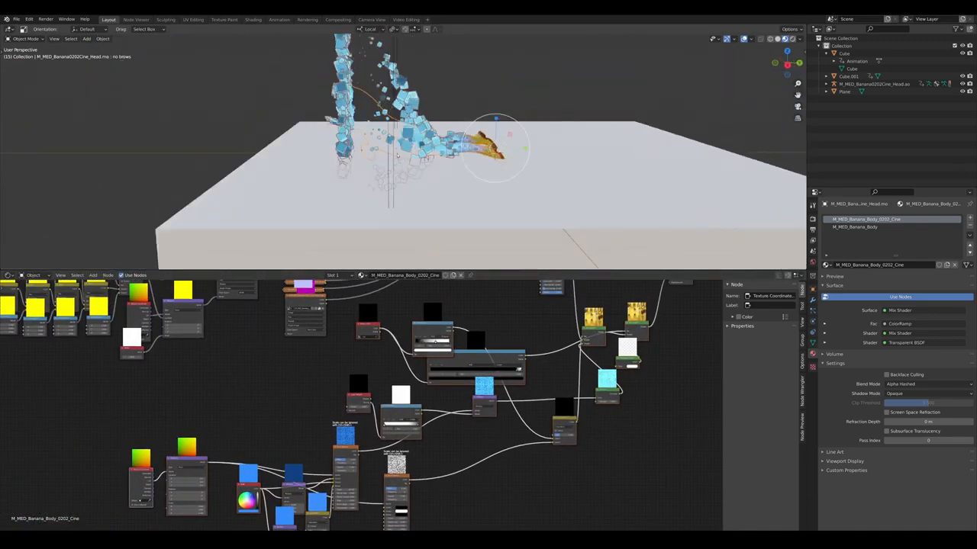
{"action": "left_click", "coordinate": [397, 155]}
{"action": "left_click", "coordinate": [392, 153]}
{"action": "middle_click_drag", "start_coordinate": [393, 153], "coordinate": [656, 164]}
{"action": "scroll", "coordinate": [427, 190], "scroll_direction": "up", "scroll_amount": 7}
{"action": "left_click", "coordinate": [426, 229]}
{"action": "scroll", "coordinate": [428, 242], "scroll_direction": "up", "scroll_amount": 3}
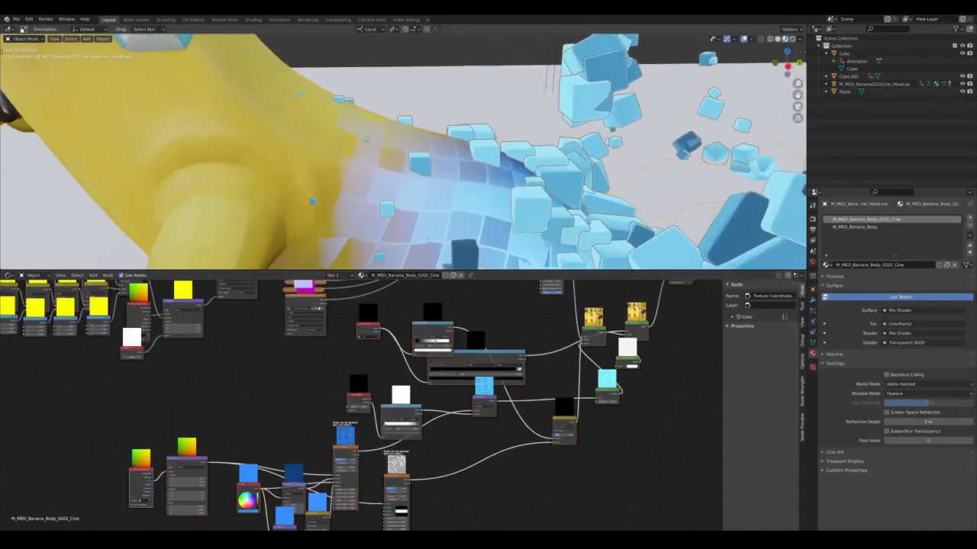
{"action": "middle_click_drag", "start_coordinate": [428, 242], "coordinate": [418, 217]}
{"action": "scroll", "coordinate": [359, 192], "scroll_direction": "down", "scroll_amount": 4}
{"action": "middle_click_drag", "start_coordinate": [359, 193], "coordinate": [446, 190]}
{"action": "scroll", "coordinate": [404, 164], "scroll_direction": "up", "scroll_amount": 3}
{"action": "scroll", "coordinate": [496, 390], "scroll_direction": "down", "scroll_amount": 6}
Group the selected effect nodes, exit the group and place it between FN SHADER and Material Output
{"action": "middle_click_drag", "start_coordinate": [495, 391], "coordinate": [414, 424]}
{"action": "scroll", "coordinate": [383, 421], "scroll_direction": "up", "scroll_amount": 5}
{"action": "key", "text": "ctrl+g"}
{"action": "key", "text": "Tab"}
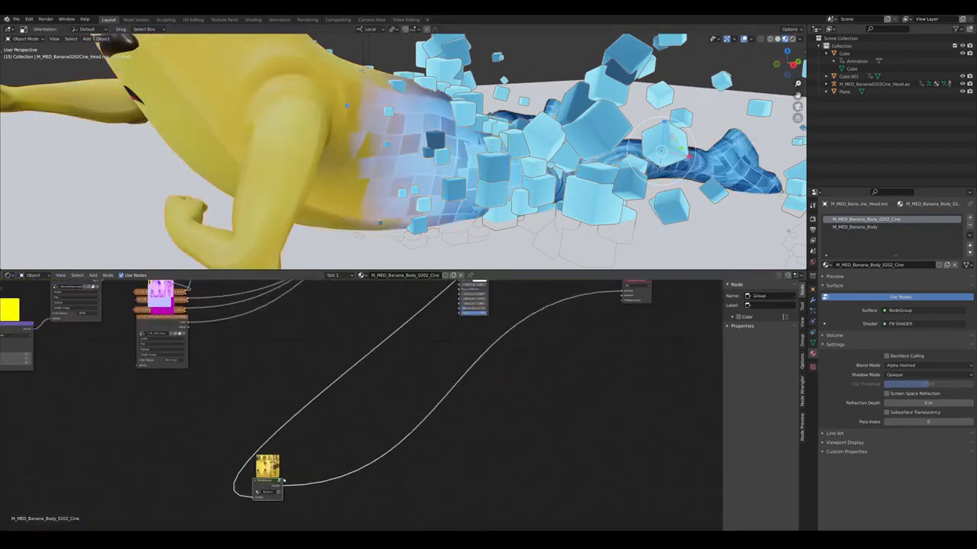
{"action": "left_click_drag", "start_coordinate": [271, 488], "coordinate": [537, 354]}
{"action": "middle_click_drag", "start_coordinate": [537, 354], "coordinate": [436, 503]}
{"action": "left_click_drag", "start_coordinate": [435, 499], "coordinate": [432, 361]}
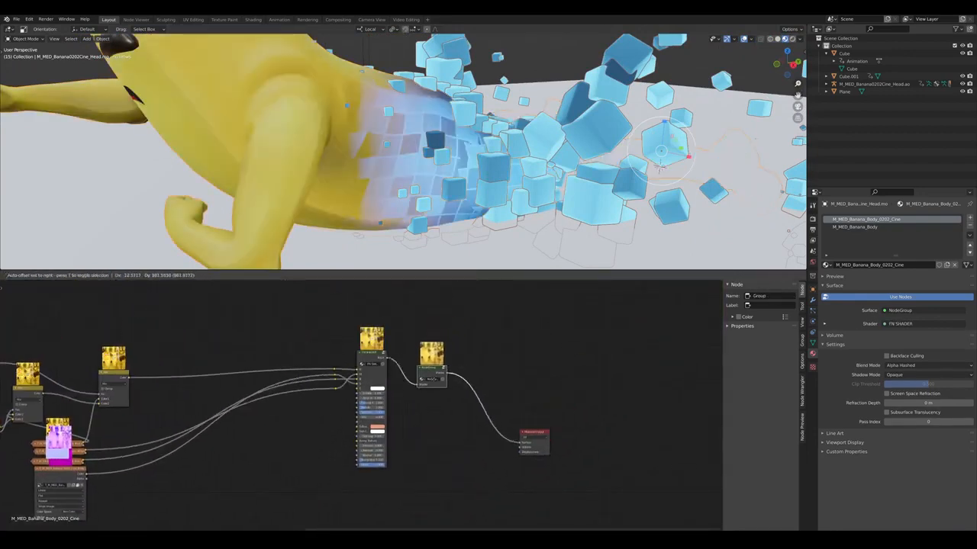
Rename the node group as "fuckin cubes or stuff" and widen its node
{"action": "scroll", "coordinate": [344, 386], "scroll_direction": "up", "scroll_amount": 4}
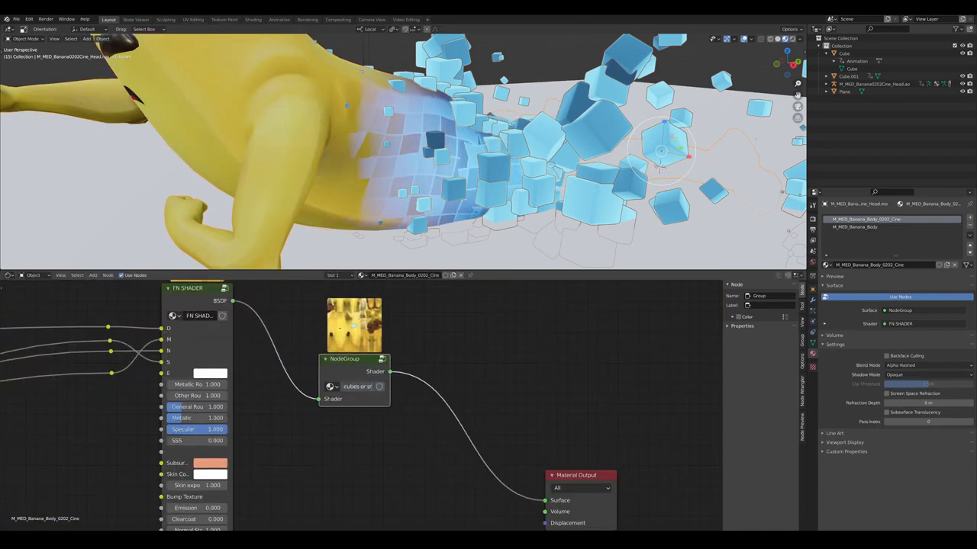
{"action": "scroll", "coordinate": [328, 428], "scroll_direction": "down", "scroll_amount": 3}
{"action": "left_click_drag", "start_coordinate": [376, 395], "coordinate": [404, 397]}
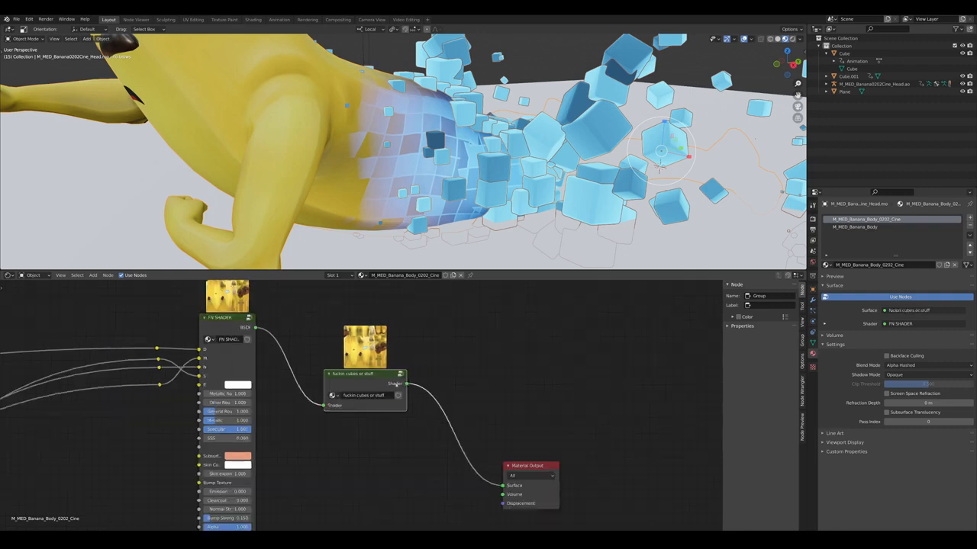
{"action": "scroll", "coordinate": [361, 439], "scroll_direction": "down", "scroll_amount": 6}
{"action": "scroll", "coordinate": [365, 402], "scroll_direction": "up", "scroll_amount": 6}
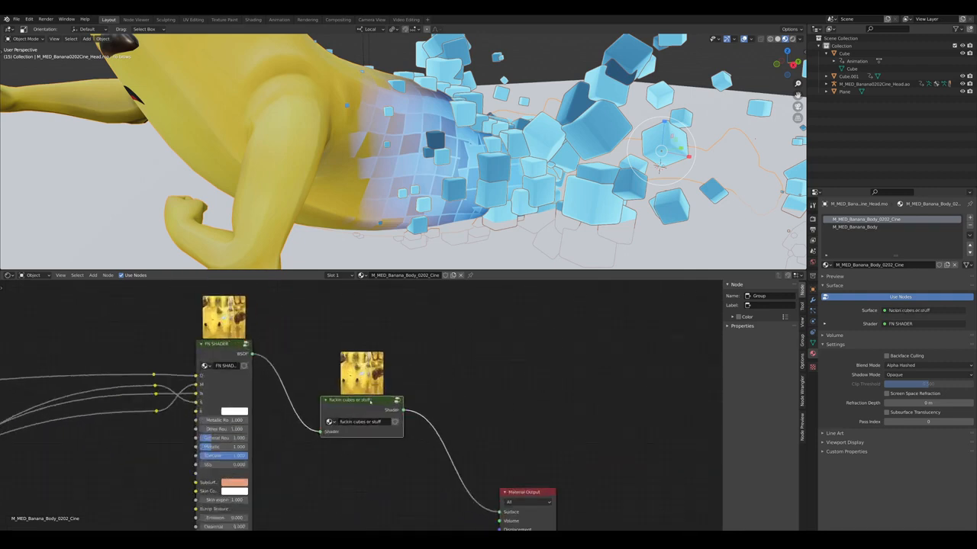
{"action": "scroll", "coordinate": [374, 191], "scroll_direction": "down", "scroll_amount": 4}
Switch to the commando character's file and try to paste the node group into its body material
{"action": "middle_click_drag", "start_coordinate": [374, 190], "coordinate": [373, 210]}
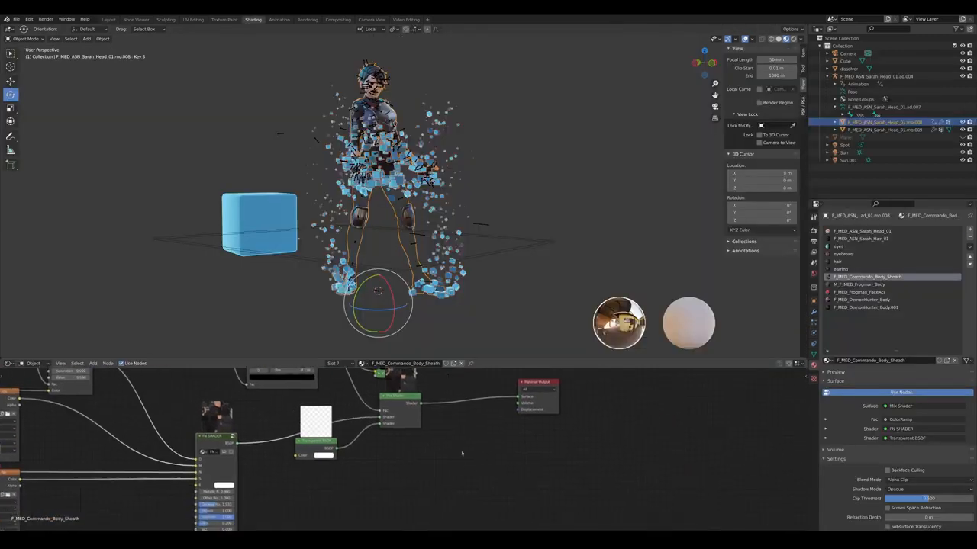
{"action": "key", "text": "ctrl+v"}
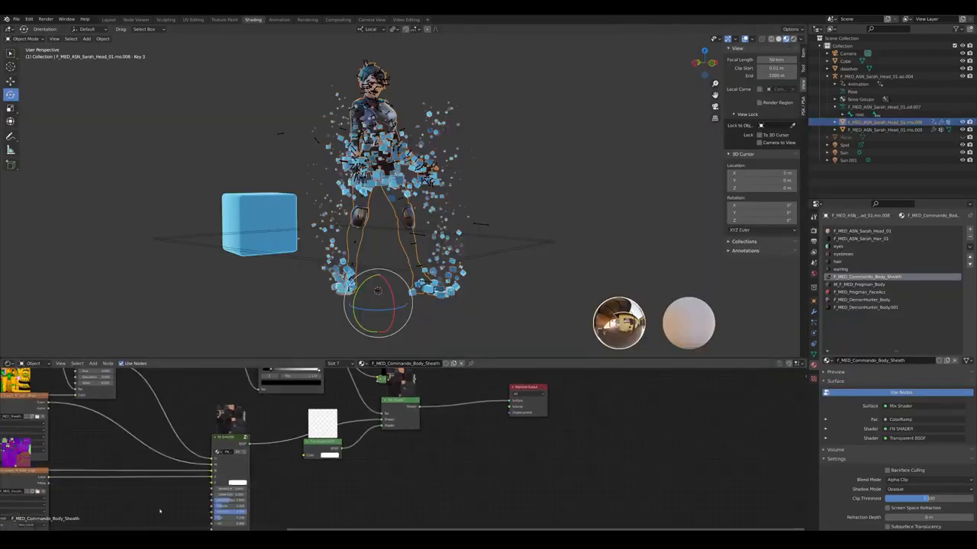
{"action": "scroll", "coordinate": [394, 264], "scroll_direction": "up", "scroll_amount": 3}
Switch back to the banana file and copy the "fuckin cubes or stuff" node group
{"action": "mouse_move", "coordinate": [198, 545]}
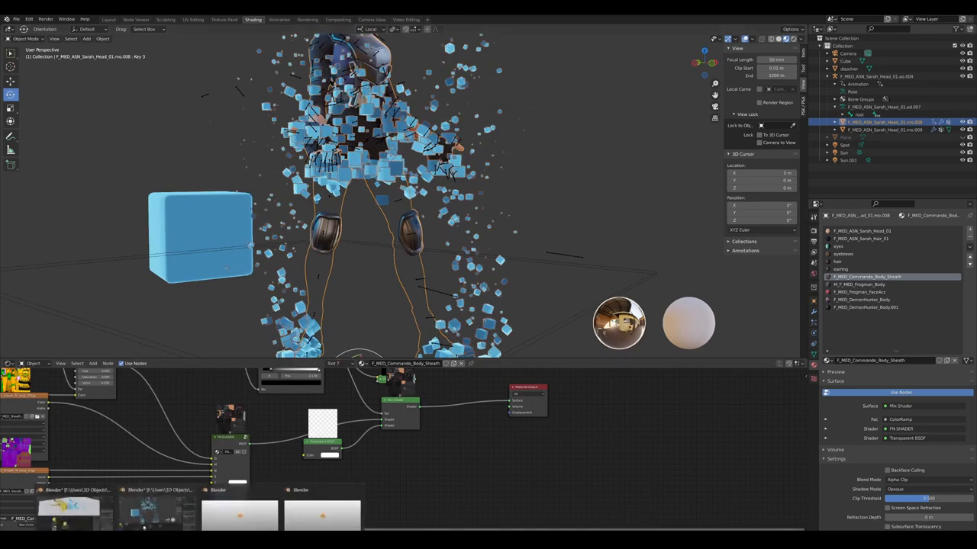
{"action": "left_click", "coordinate": [72, 523]}
{"action": "scroll", "coordinate": [366, 416], "scroll_direction": "down", "scroll_amount": 3}
{"action": "scroll", "coordinate": [336, 412], "scroll_direction": "up", "scroll_amount": 5}
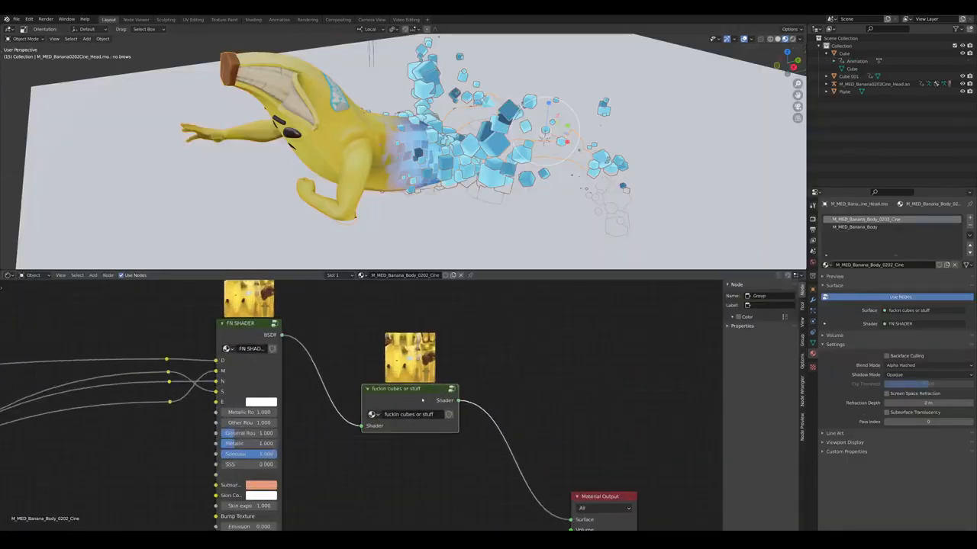
{"action": "right_click", "coordinate": [418, 402]}
{"action": "left_click", "coordinate": [396, 421]}
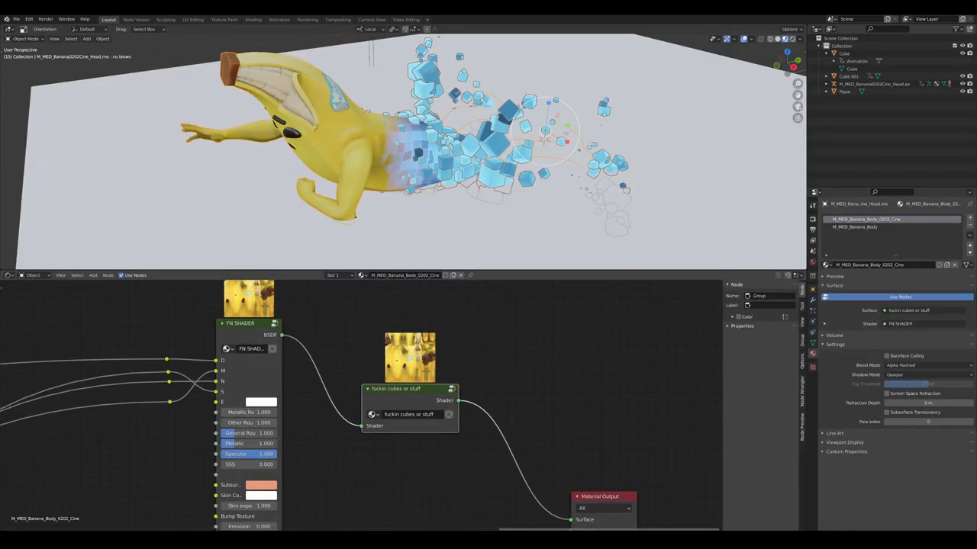
Switch to the commando character's file and try again to paste the copied node group into the body material
{"action": "mouse_move", "coordinate": [153, 540]}
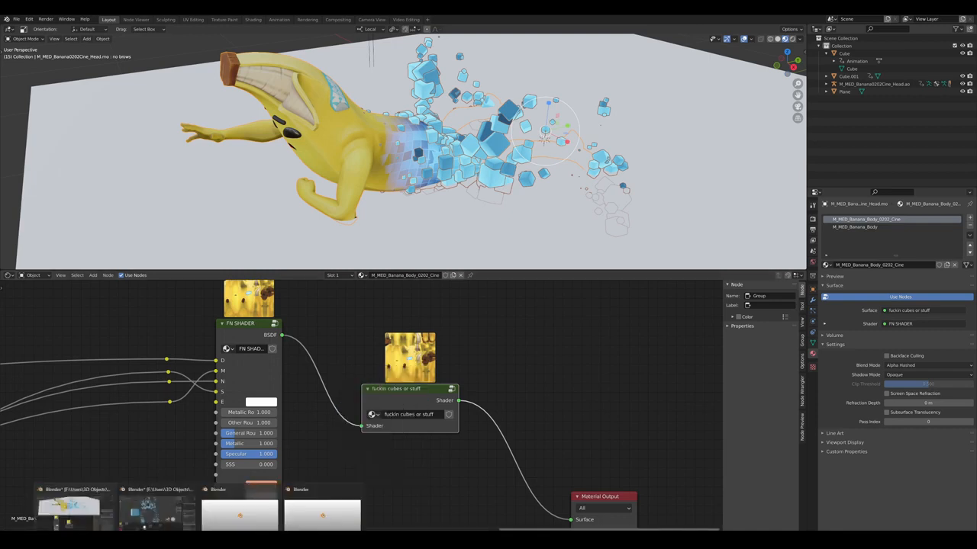
{"action": "left_click", "coordinate": [156, 517]}
{"action": "middle_click_drag", "start_coordinate": [423, 441], "coordinate": [342, 463]}
{"action": "scroll", "coordinate": [342, 462], "scroll_direction": "up", "scroll_amount": 3}
{"action": "key", "text": "ctrl+v"}
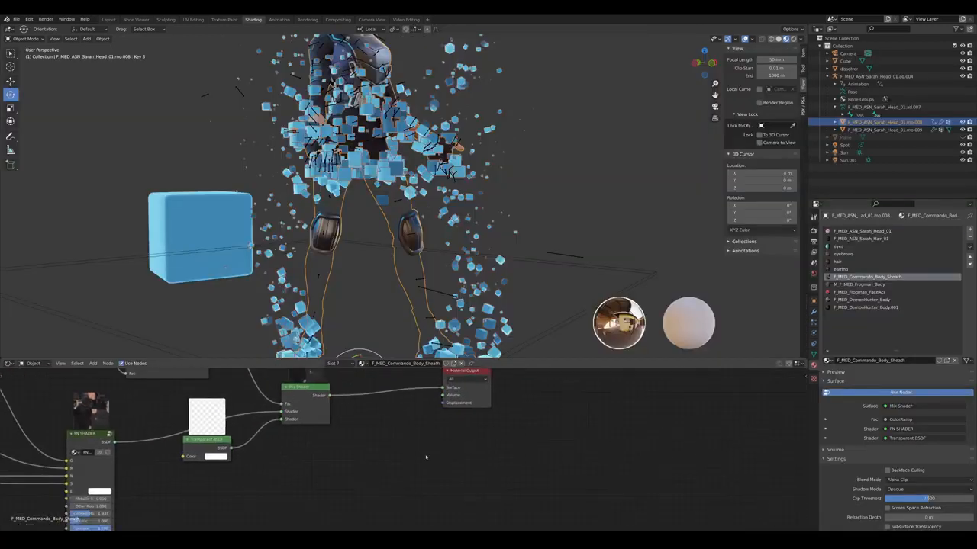
{"action": "scroll", "coordinate": [425, 457], "scroll_direction": "down", "scroll_amount": 2}
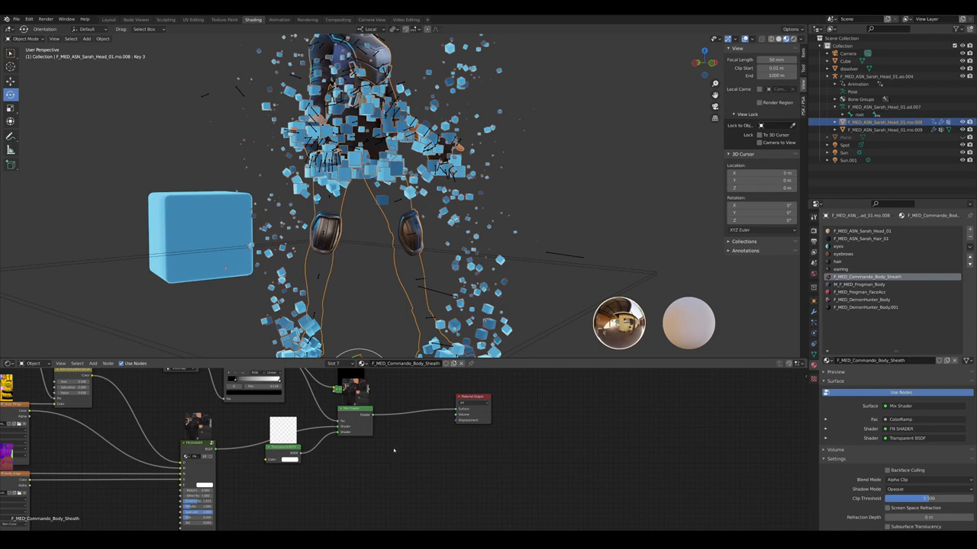
{"action": "mouse_move", "coordinate": [397, 452]}
{"action": "middle_mouse_down"}
{"action": "mouse_move", "coordinate": [404, 459]}
{"action": "mouse_move", "coordinate": [391, 449]}
{"action": "middle_mouse_up"}
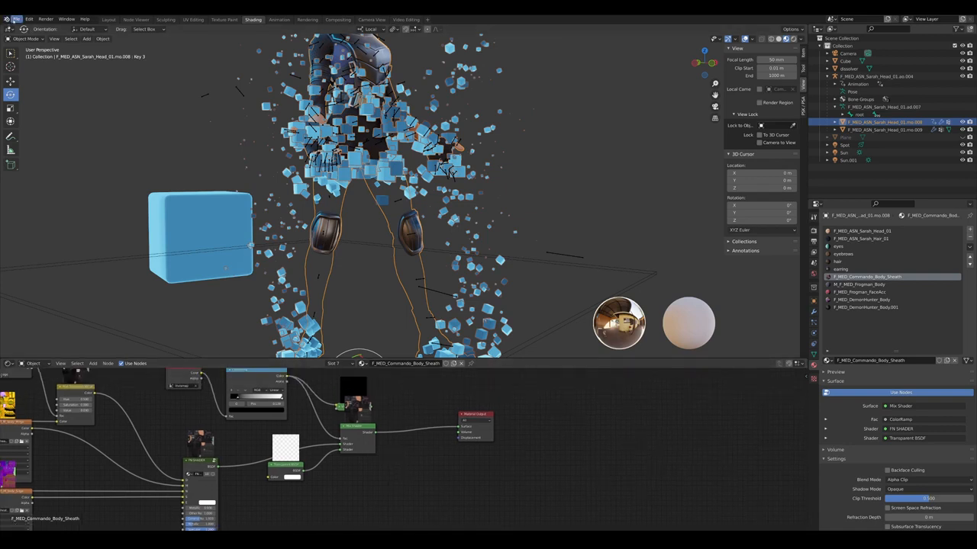
{"action": "left_click", "coordinate": [16, 19]}
{"action": "mouse_move", "coordinate": [199, 540]}
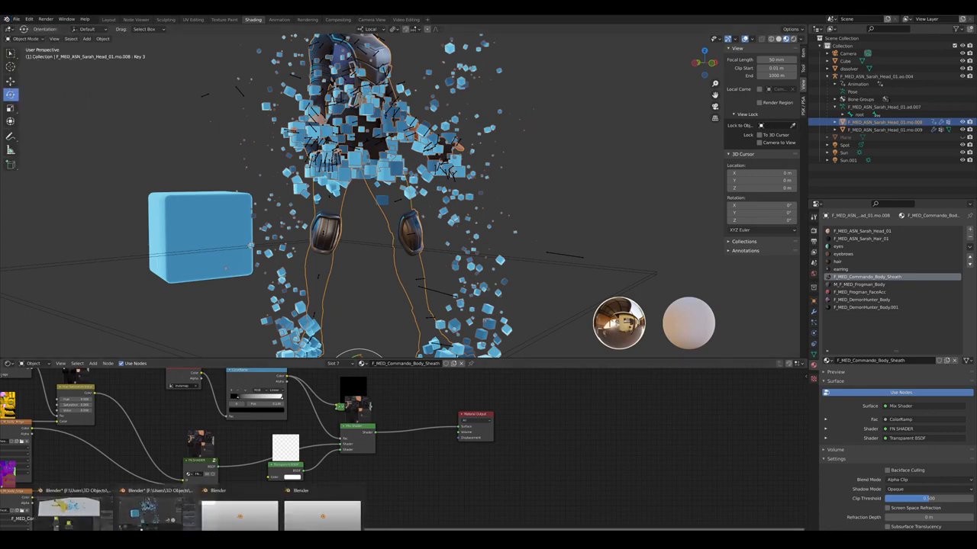
{"action": "left_click", "coordinate": [77, 510]}
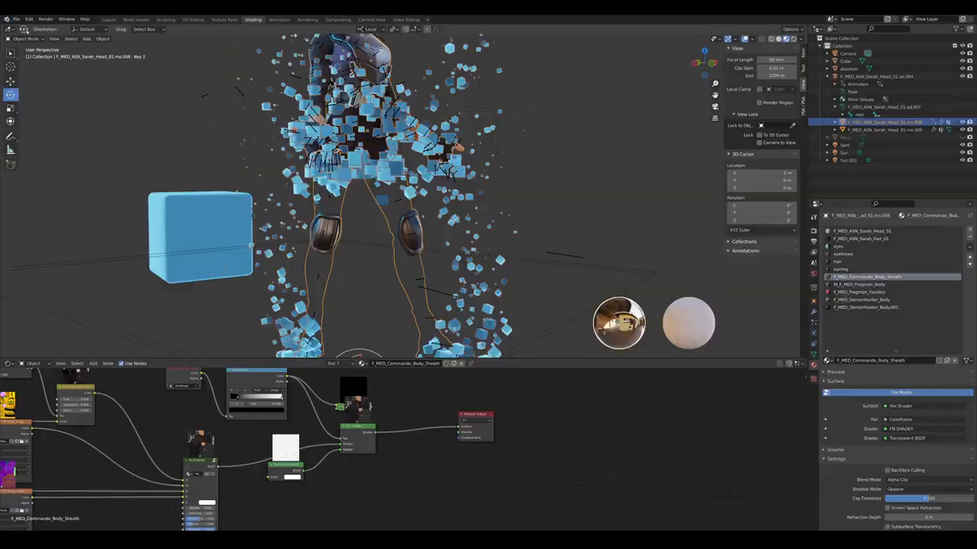
{"action": "left_click", "coordinate": [16, 19]}
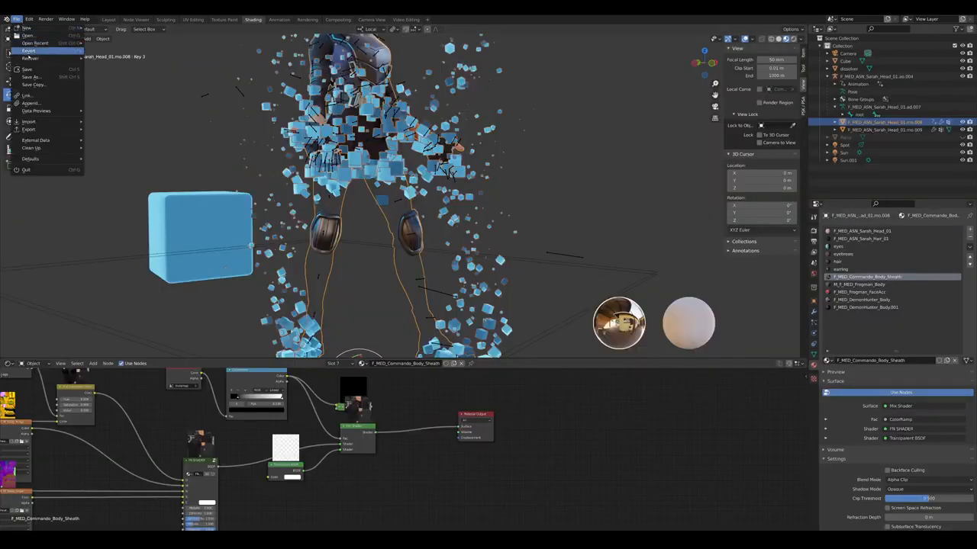
{"action": "left_click", "coordinate": [39, 103]}
{"action": "left_click", "coordinate": [846, 419]}
Append the "fuckin cubes or stuff" node group from creative.blend
{"action": "left_click", "coordinate": [16, 19]}
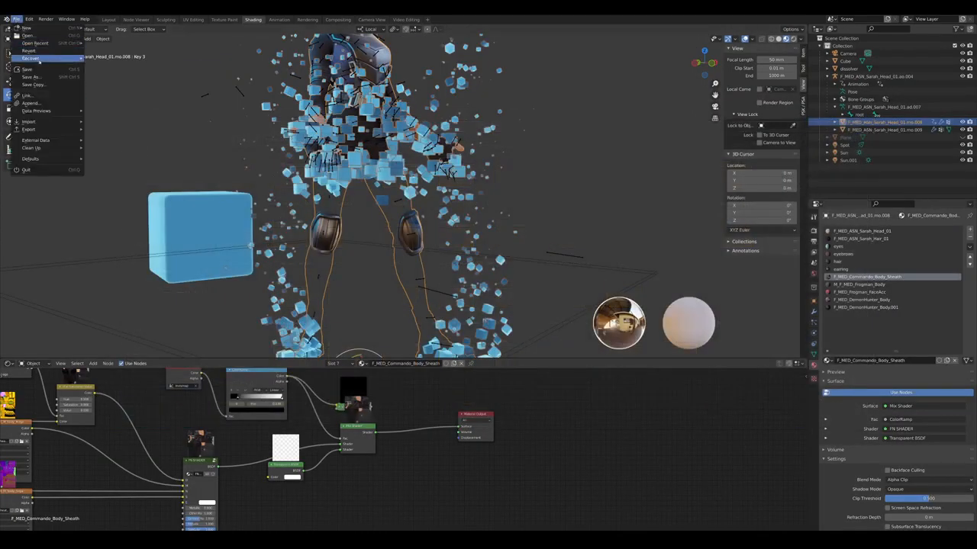
{"action": "left_click", "coordinate": [31, 102]}
{"action": "double_click", "coordinate": [580, 309]}
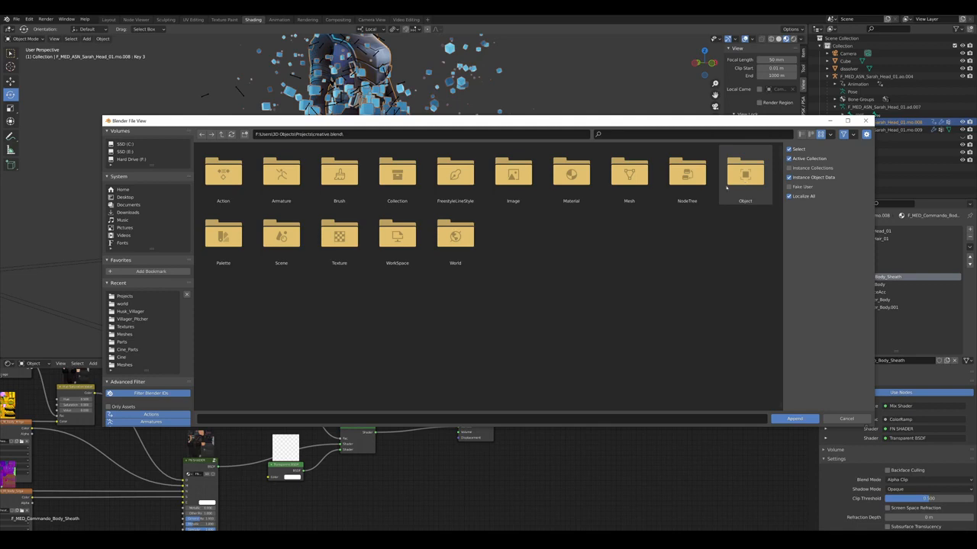
{"action": "double_click", "coordinate": [686, 175]}
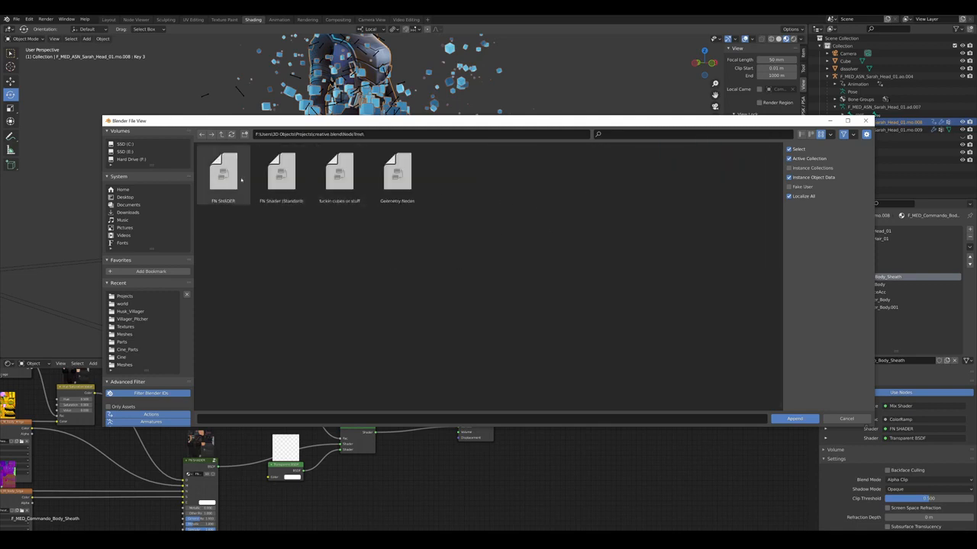
{"action": "double_click", "coordinate": [340, 174]}
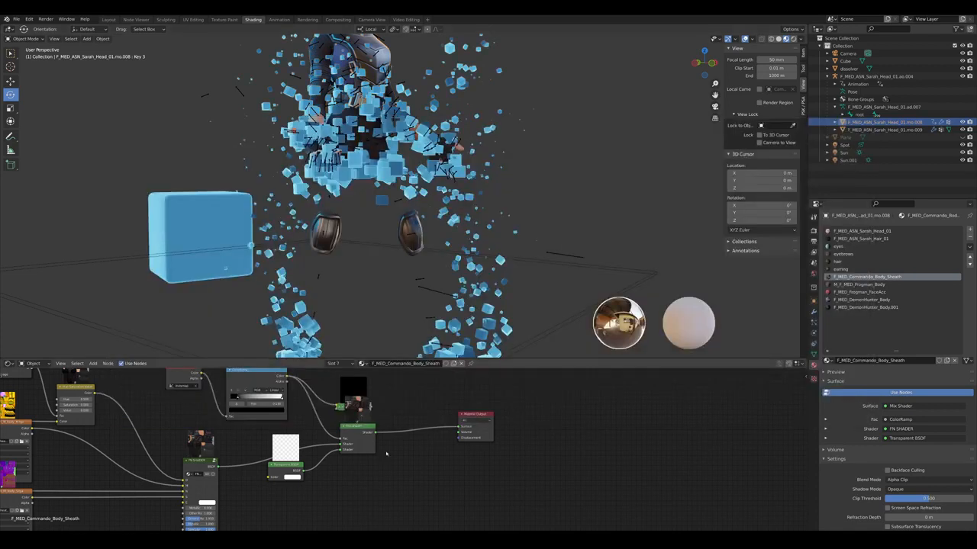
Add the "fuckin cubes or stuff" group below the body material's Mix Shader and connect the FN SHADER output to its Shader input
{"action": "scroll", "coordinate": [386, 454], "scroll_direction": "down", "scroll_amount": 6}
{"action": "scroll", "coordinate": [400, 427], "scroll_direction": "up", "scroll_amount": 5}
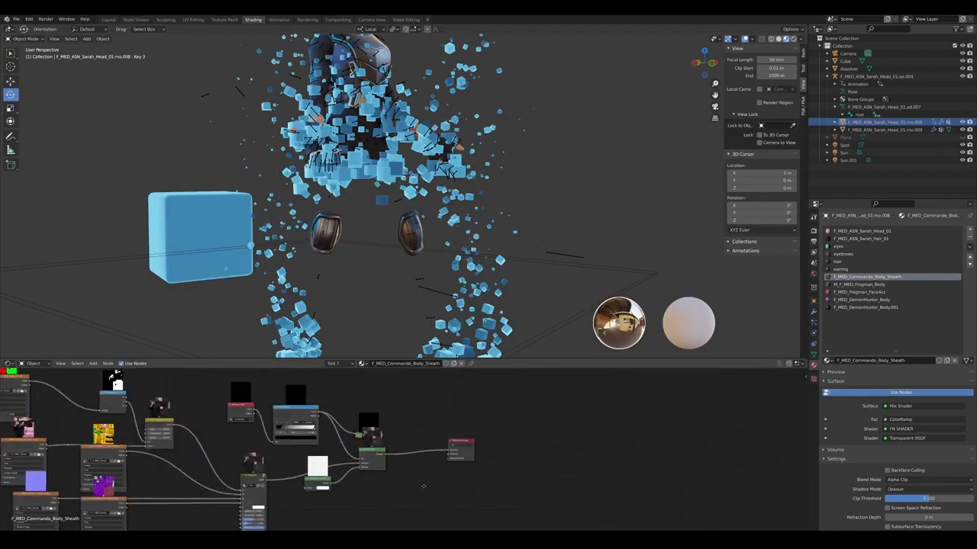
{"action": "key", "text": "shift+a"}
{"action": "left_click", "coordinate": [433, 425]}
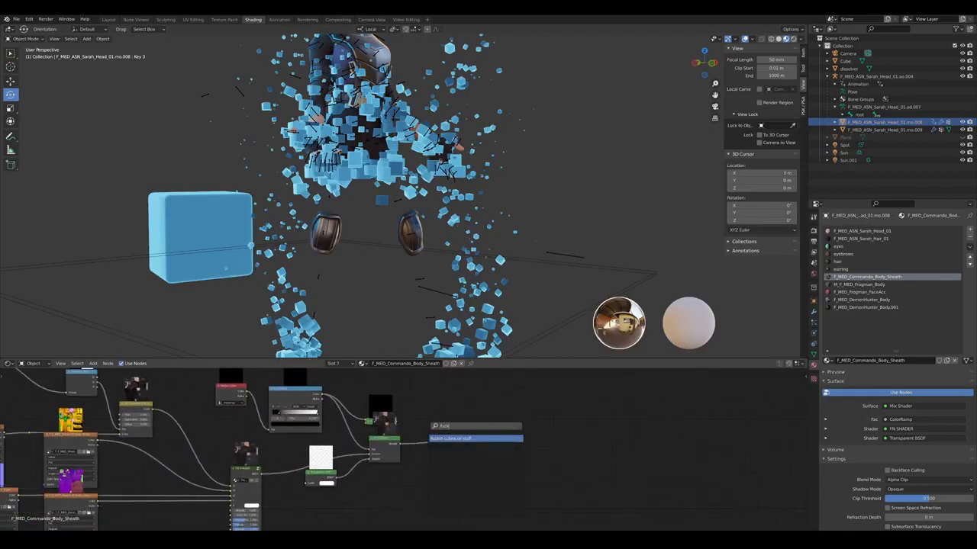
{"action": "key", "text": "Return"}
{"action": "left_click", "coordinate": [408, 467]}
{"action": "scroll", "coordinate": [213, 525], "scroll_direction": "up", "scroll_amount": 5}
{"action": "mouse_move", "coordinate": [315, 408]}
{"action": "left_mouse_down"}
{"action": "mouse_move", "coordinate": [352, 412]}
{"action": "mouse_move", "coordinate": [301, 407]}
{"action": "left_mouse_up"}
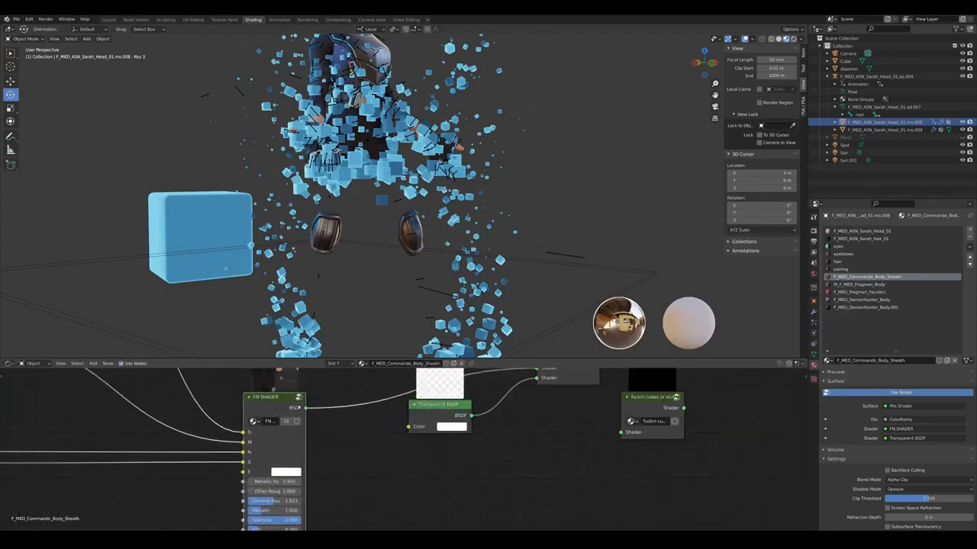
{"action": "left_click_drag", "start_coordinate": [614, 434], "coordinate": [620, 432]}
Open the node group for editing and set its Vertex Color node to the Invismap layer
{"action": "left_click", "coordinate": [640, 411]}
{"action": "key", "text": "Tab"}
{"action": "scroll", "coordinate": [428, 458], "scroll_direction": "down", "scroll_amount": 2}
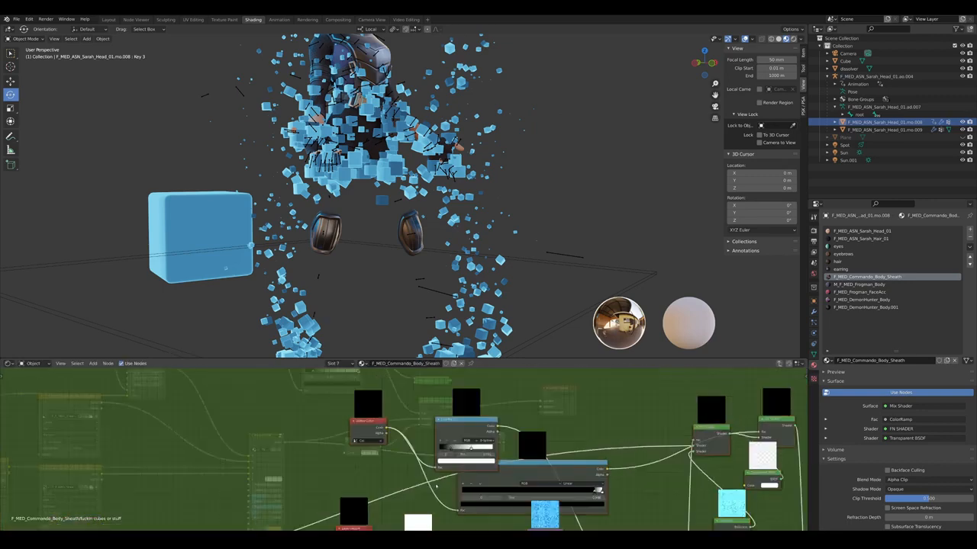
{"action": "scroll", "coordinate": [427, 463], "scroll_direction": "up", "scroll_amount": 4}
{"action": "middle_click_drag", "start_coordinate": [321, 431], "coordinate": [350, 466]}
{"action": "left_click", "coordinate": [350, 466]}
{"action": "left_click", "coordinate": [355, 336]}
Examine the mesh's vertex color layers and the colour, Saturation and brick texture nodes inside the group
{"action": "scroll", "coordinate": [416, 458], "scroll_direction": "down", "scroll_amount": 3}
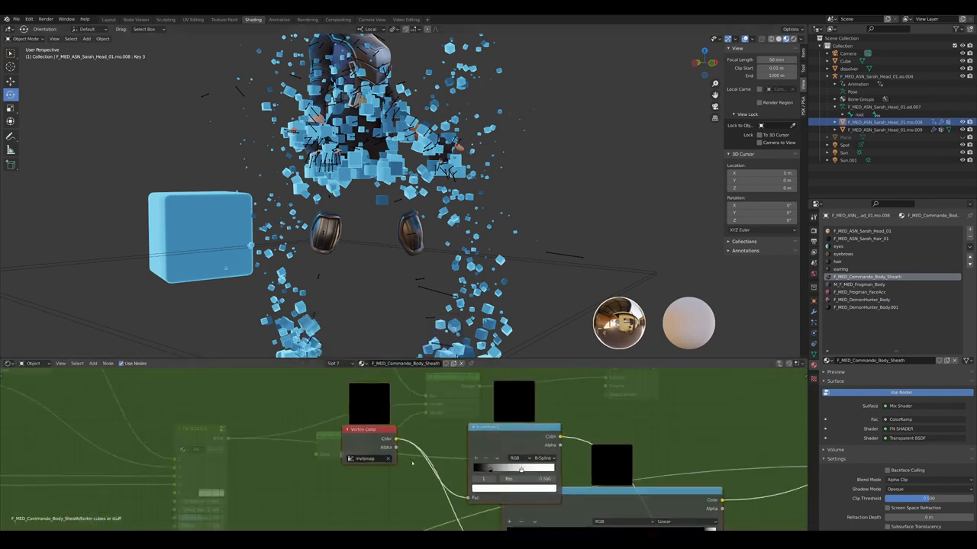
{"action": "middle_click_drag", "start_coordinate": [411, 477], "coordinate": [422, 424]}
{"action": "scroll", "coordinate": [422, 423], "scroll_direction": "down", "scroll_amount": 4}
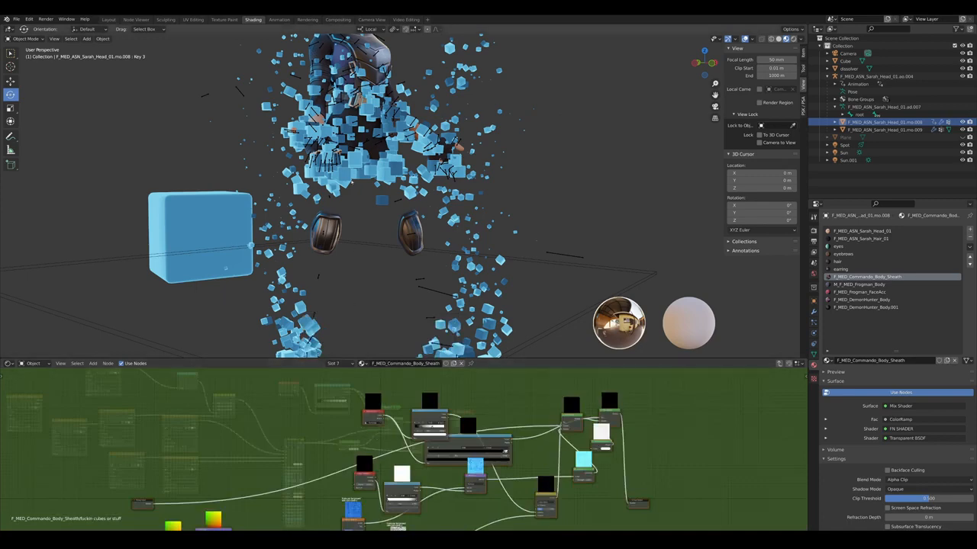
{"action": "scroll", "coordinate": [361, 437], "scroll_direction": "up", "scroll_amount": 7}
{"action": "middle_click_drag", "start_coordinate": [314, 433], "coordinate": [361, 445]}
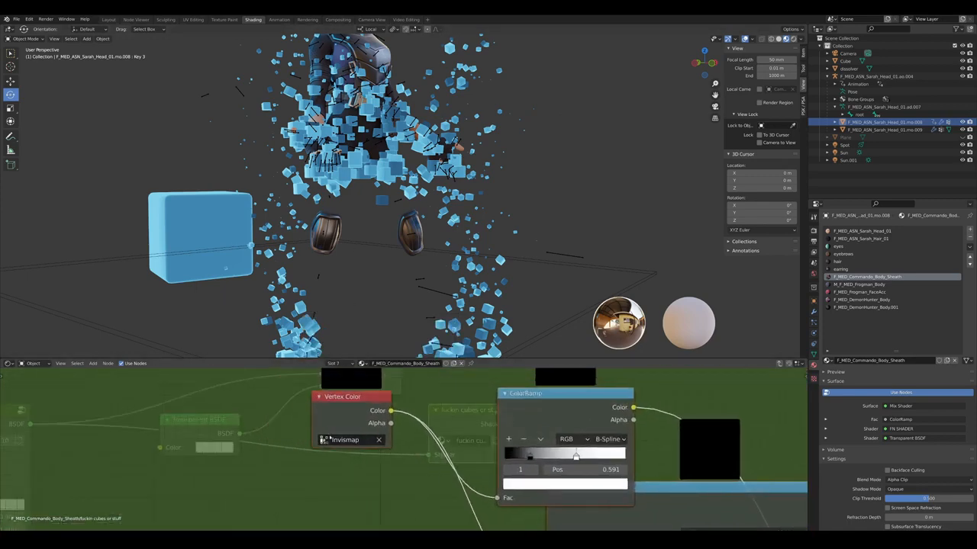
{"action": "scroll", "coordinate": [369, 446], "scroll_direction": "up", "scroll_amount": 2}
{"action": "left_click", "coordinate": [813, 354]}
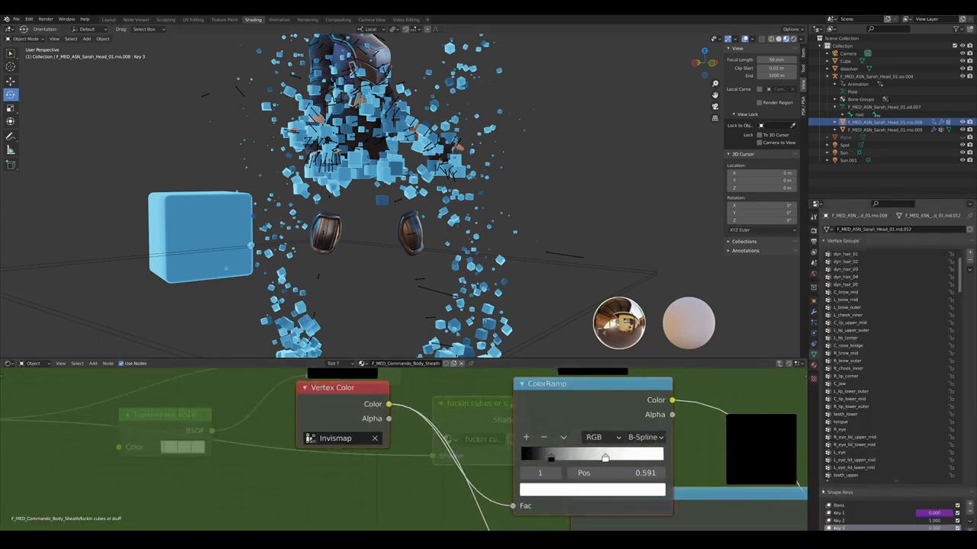
{"action": "scroll", "coordinate": [872, 452], "scroll_direction": "down", "scroll_amount": 6}
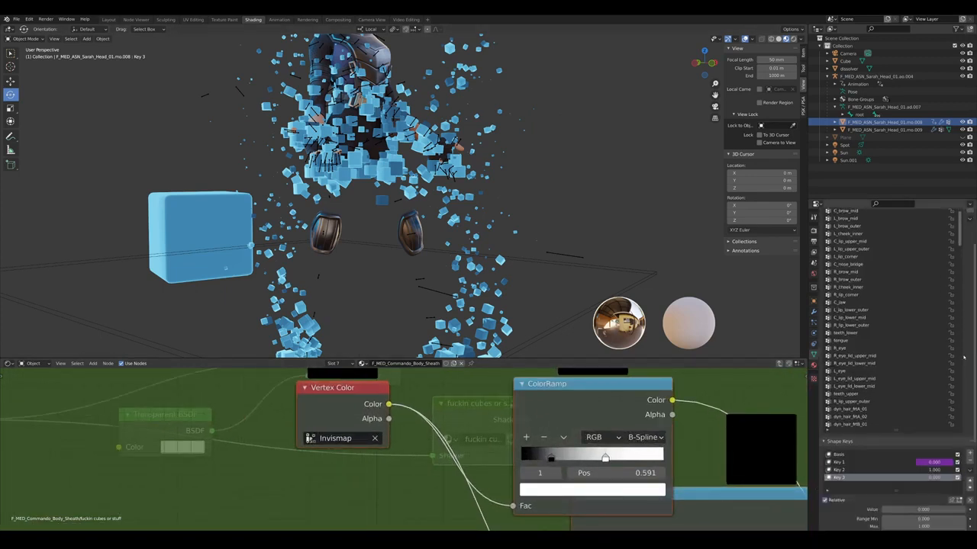
{"action": "scroll", "coordinate": [512, 309], "scroll_direction": "down", "scroll_amount": 4}
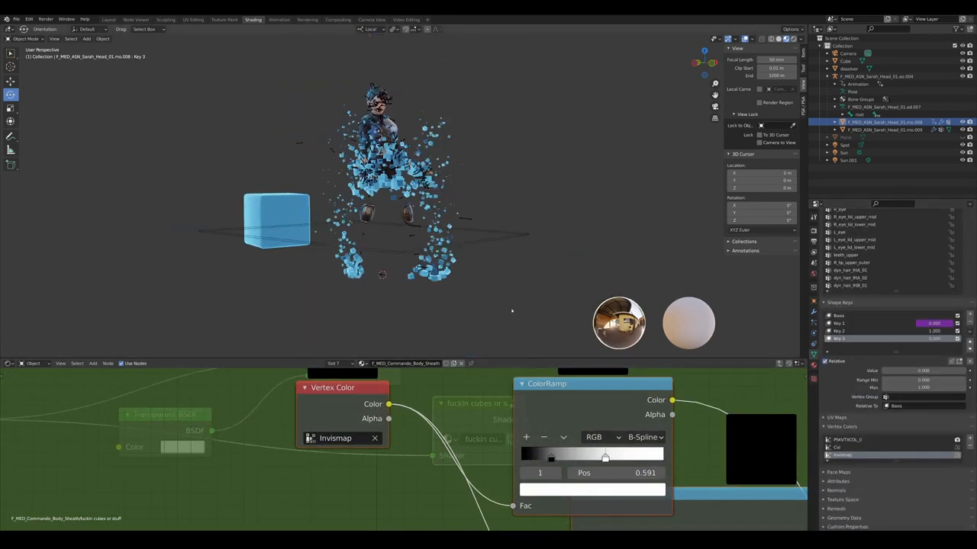
{"action": "scroll", "coordinate": [305, 464], "scroll_direction": "down", "scroll_amount": 9}
{"action": "middle_click_drag", "start_coordinate": [277, 477], "coordinate": [486, 434]}
{"action": "scroll", "coordinate": [408, 454], "scroll_direction": "up", "scroll_amount": 2}
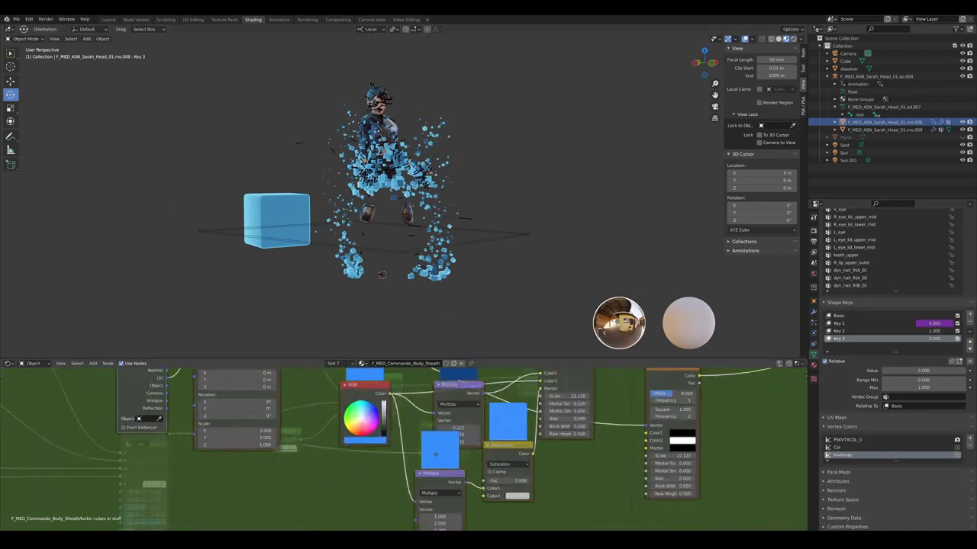
{"action": "middle_click_drag", "start_coordinate": [432, 451], "coordinate": [436, 479]}
{"action": "scroll", "coordinate": [436, 479], "scroll_direction": "up", "scroll_amount": 3}
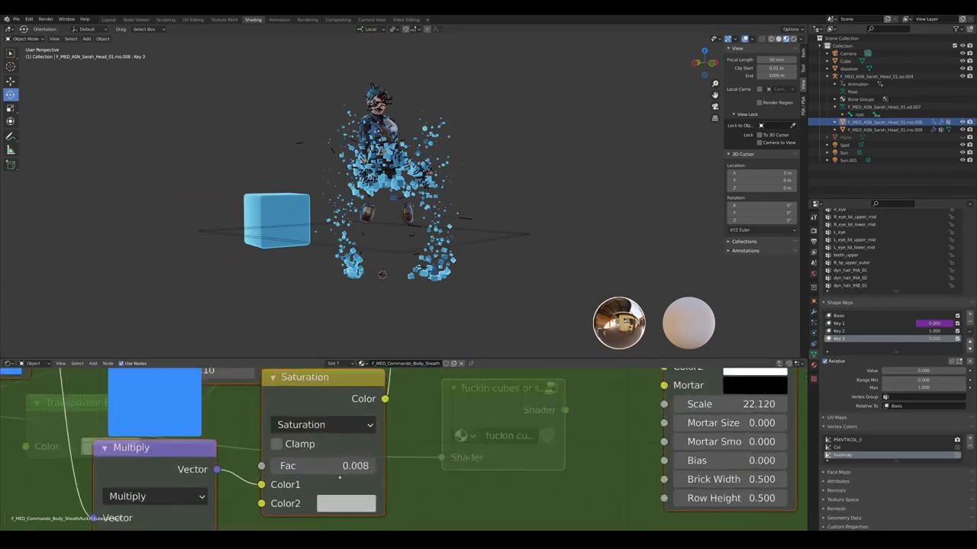
{"action": "scroll", "coordinate": [430, 401], "scroll_direction": "down", "scroll_amount": 6}
Leave the node group, connect its Shader output to the Material Output's Surface, and inspect the character's legs
{"action": "key", "text": "Tab"}
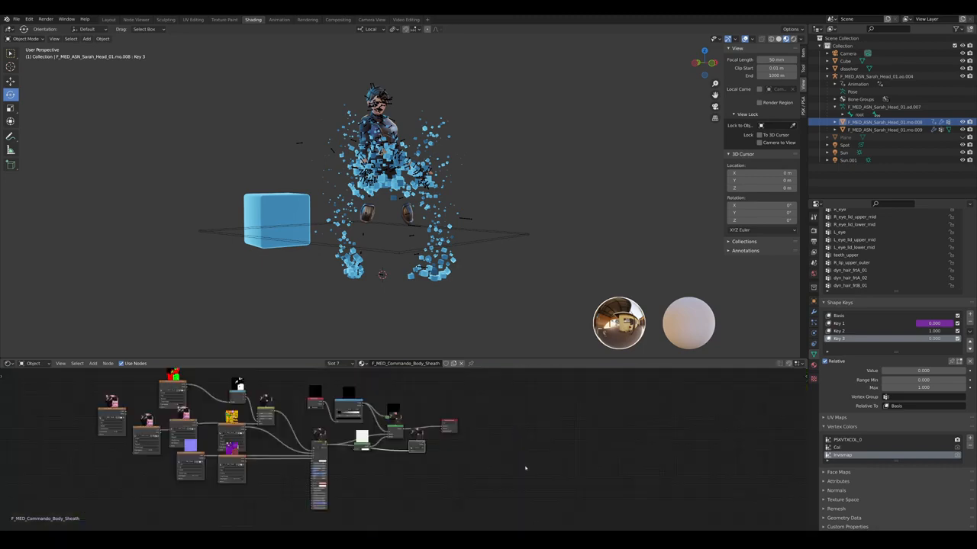
{"action": "scroll", "coordinate": [523, 465], "scroll_direction": "up", "scroll_amount": 5}
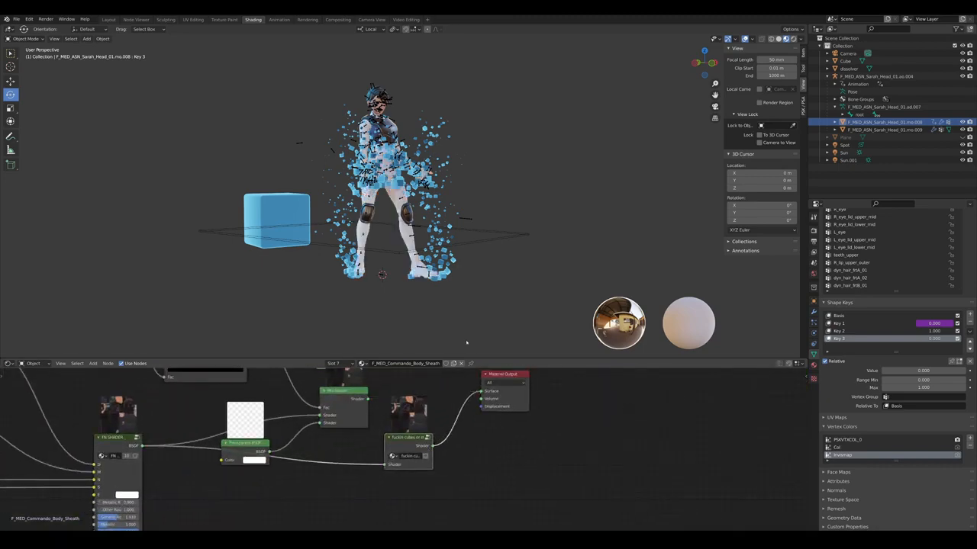
{"action": "middle_click_drag", "start_coordinate": [448, 183], "coordinate": [456, 99], "text": "shift"}
{"action": "scroll", "coordinate": [456, 207], "scroll_direction": "up", "scroll_amount": 4}
{"action": "scroll", "coordinate": [453, 211], "scroll_direction": "down", "scroll_amount": 4}
{"action": "scroll", "coordinate": [447, 206], "scroll_direction": "up", "scroll_amount": 5}
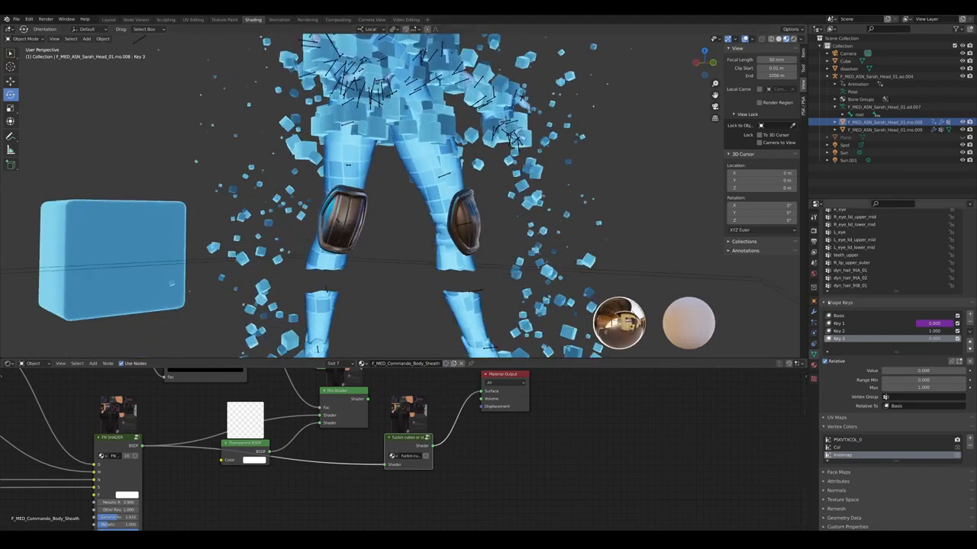
Try the Alpha Hashed blend mode on the body material and set it back to Alpha Clip
{"action": "left_click", "coordinate": [814, 301]}
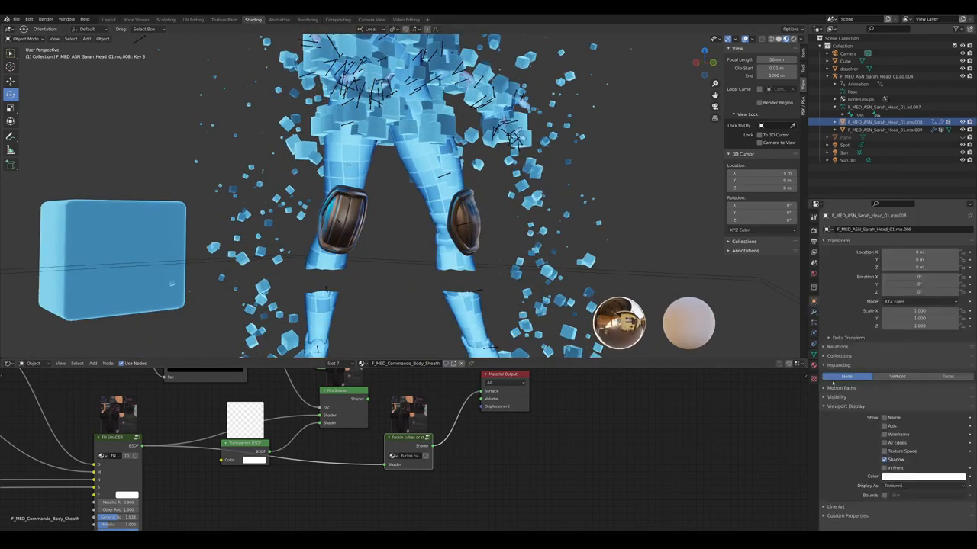
{"action": "left_click", "coordinate": [813, 378]}
{"action": "left_click", "coordinate": [907, 441]}
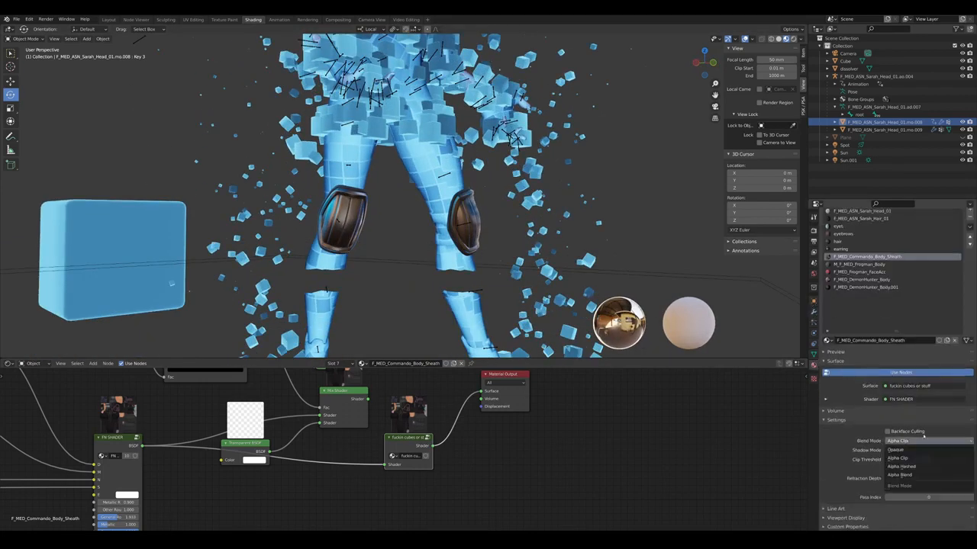
{"action": "left_click", "coordinate": [923, 466]}
{"action": "left_click_drag", "start_coordinate": [412, 442], "coordinate": [387, 455]}
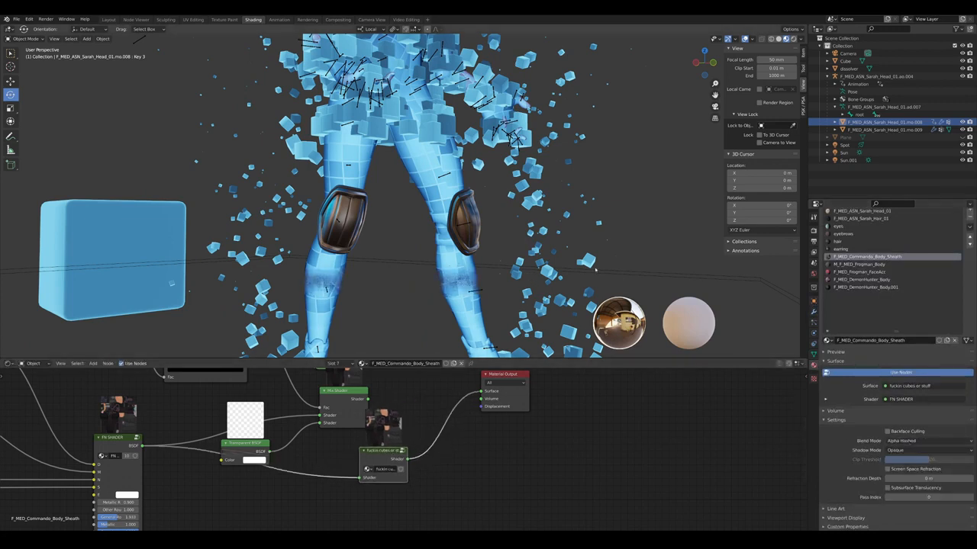
{"action": "left_click", "coordinate": [932, 441]}
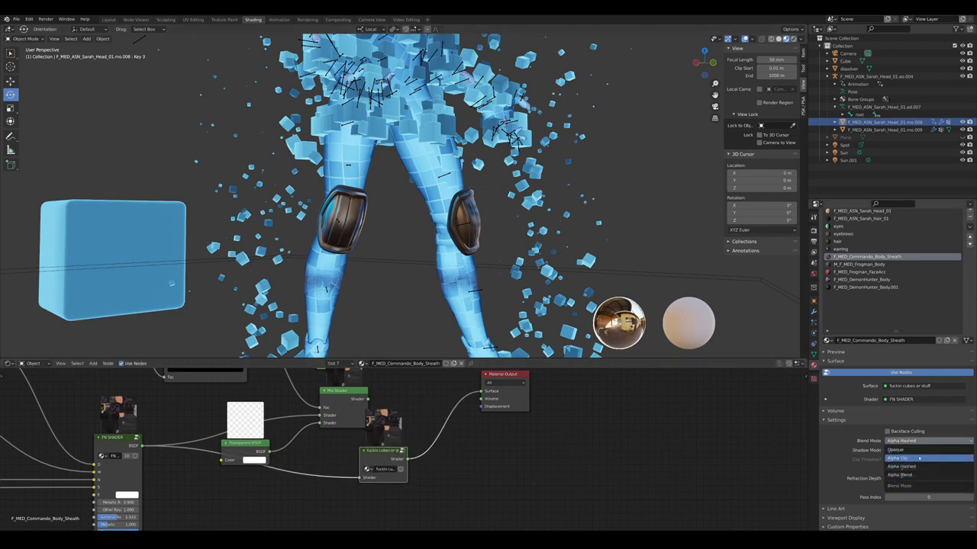
{"action": "left_click", "coordinate": [919, 458]}
Inside the node group, move the black stop of the wide Linear ColorRamp to position 0.000
{"action": "scroll", "coordinate": [361, 452], "scroll_direction": "down", "scroll_amount": 1}
{"action": "key", "text": "Tab"}
{"action": "scroll", "coordinate": [555, 436], "scroll_direction": "up", "scroll_amount": 6}
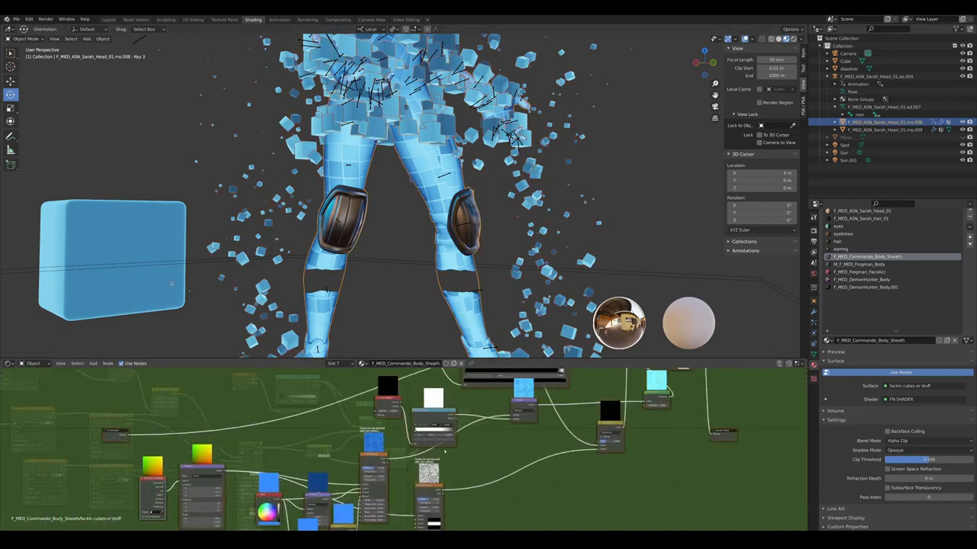
{"action": "scroll", "coordinate": [556, 436], "scroll_direction": "down", "scroll_amount": 3}
{"action": "middle_click_drag", "start_coordinate": [555, 436], "coordinate": [426, 505]}
{"action": "scroll", "coordinate": [424, 450], "scroll_direction": "down", "scroll_amount": 3}
{"action": "middle_click_drag", "start_coordinate": [424, 450], "coordinate": [382, 481]}
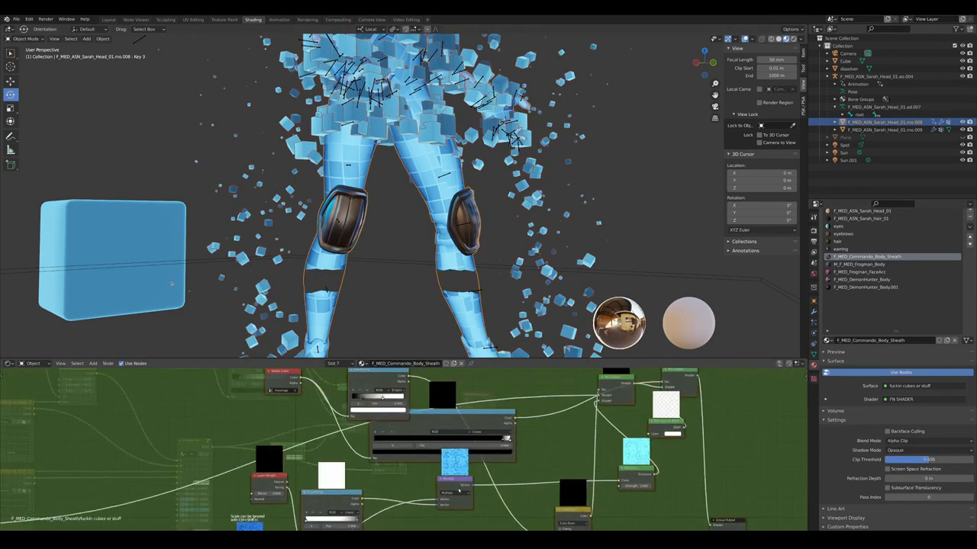
{"action": "scroll", "coordinate": [476, 436], "scroll_direction": "up", "scroll_amount": 3}
{"action": "left_click_drag", "start_coordinate": [511, 458], "coordinate": [387, 454]}
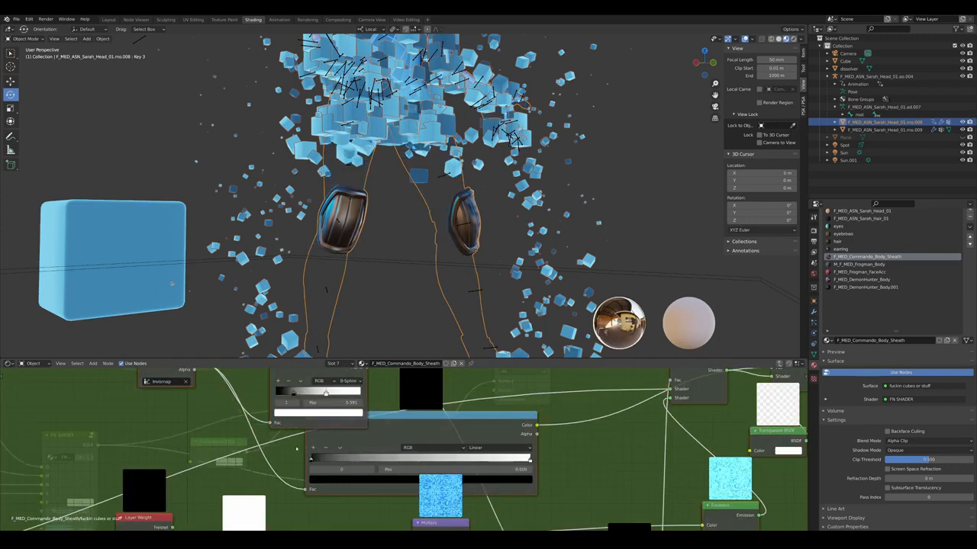
{"action": "scroll", "coordinate": [390, 450], "scroll_direction": "down", "scroll_amount": 6}
{"action": "scroll", "coordinate": [364, 450], "scroll_direction": "down", "scroll_amount": 5}
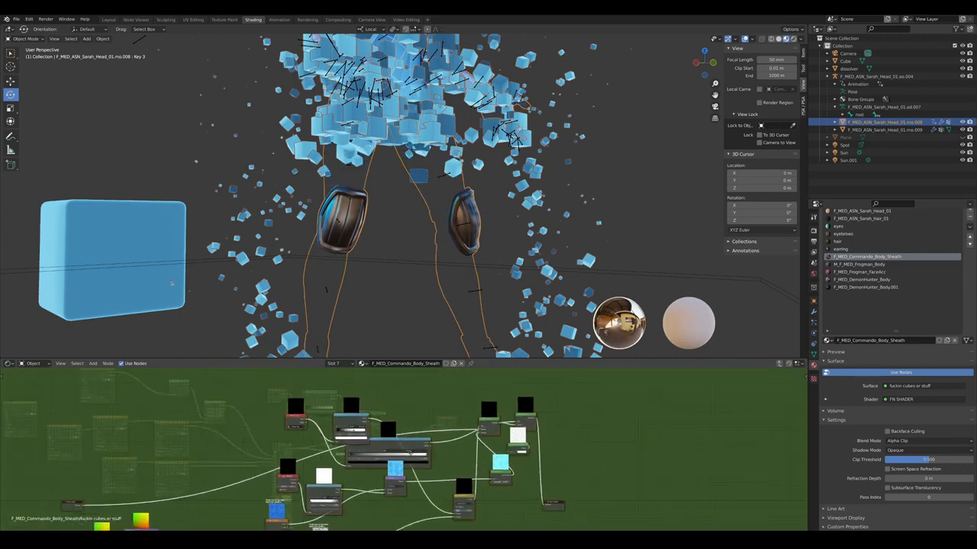
Select the dissolver plane and move it vertically past the character's legs to test the dissolve
{"action": "scroll", "coordinate": [421, 458], "scroll_direction": "up", "scroll_amount": 5}
{"action": "scroll", "coordinate": [444, 298], "scroll_direction": "down", "scroll_amount": 5}
{"action": "middle_click_drag", "start_coordinate": [444, 298], "coordinate": [488, 259]}
{"action": "scroll", "coordinate": [489, 260], "scroll_direction": "up", "scroll_amount": 2}
{"action": "left_click", "coordinate": [536, 194]}
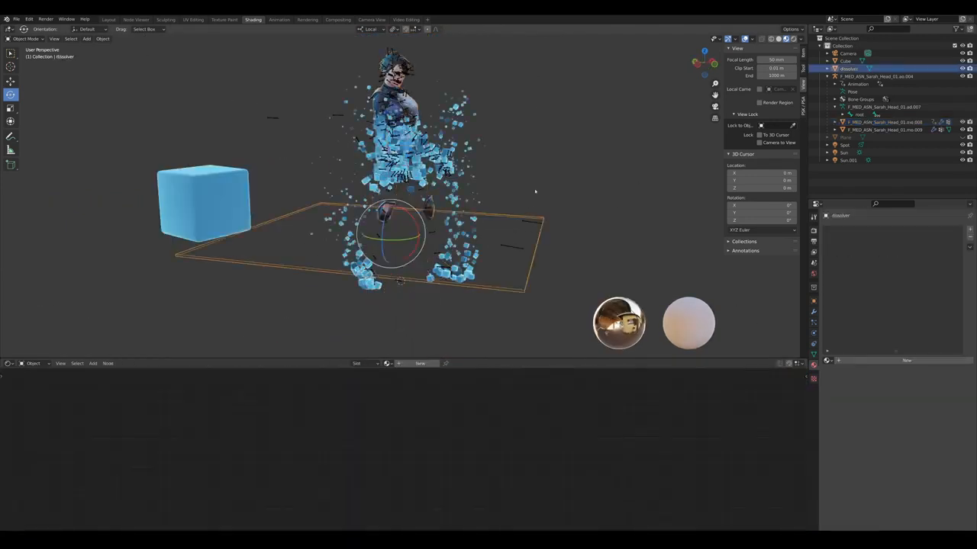
{"action": "scroll", "coordinate": [536, 192], "scroll_direction": "up", "scroll_amount": 2}
{"action": "middle_click_drag", "start_coordinate": [536, 193], "coordinate": [504, 202]}
{"action": "key", "text": "g"}
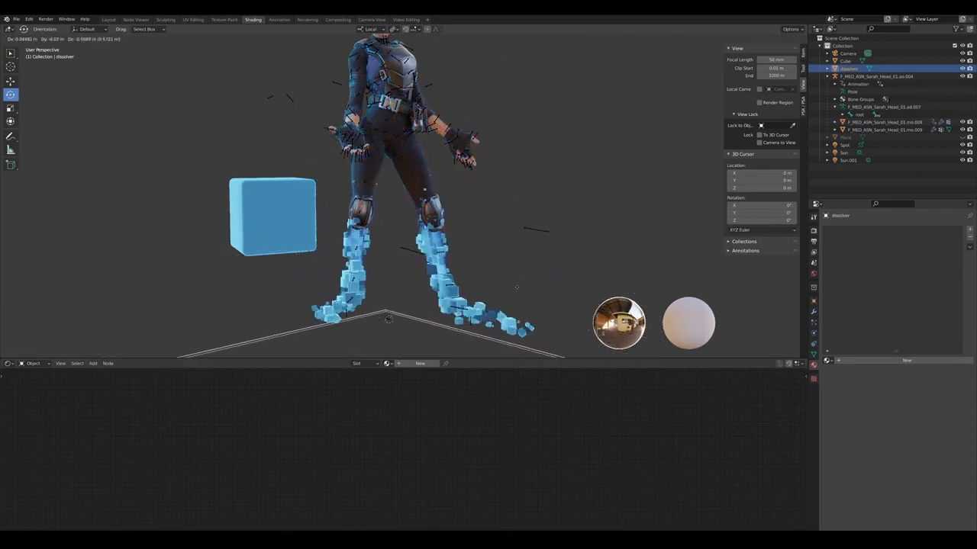
{"action": "left_click", "coordinate": [510, 171]}
Raise the dissolver plane in two moves to the character's chest, the last lift being about 0.59 m
{"action": "middle_click_drag", "start_coordinate": [509, 173], "coordinate": [661, 235]}
{"action": "key", "text": "g"}
{"action": "left_click", "coordinate": [653, 197]}
{"action": "middle_click_drag", "start_coordinate": [653, 197], "coordinate": [520, 200]}
{"action": "key", "text": "g"}
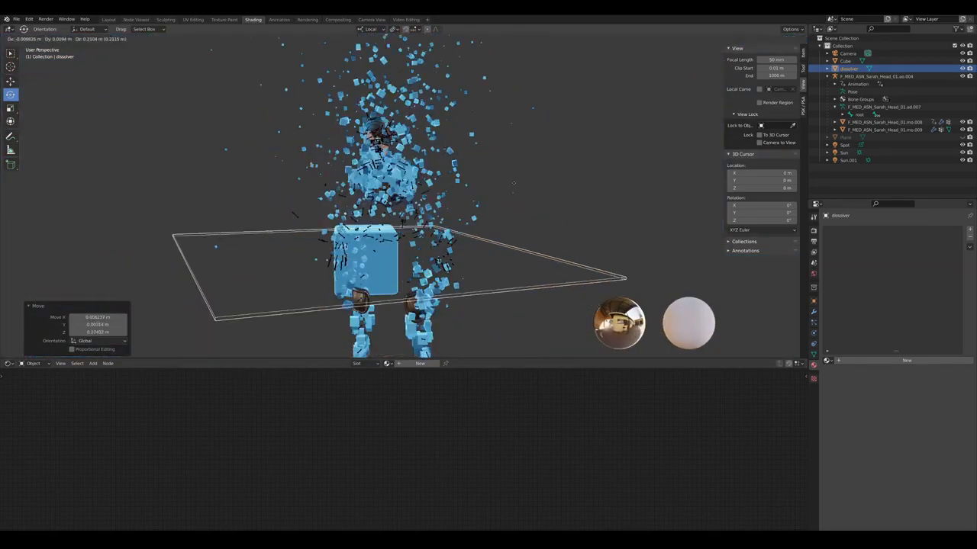
{"action": "left_click", "coordinate": [514, 82]}
{"action": "scroll", "coordinate": [515, 92], "scroll_direction": "down", "scroll_amount": 2}
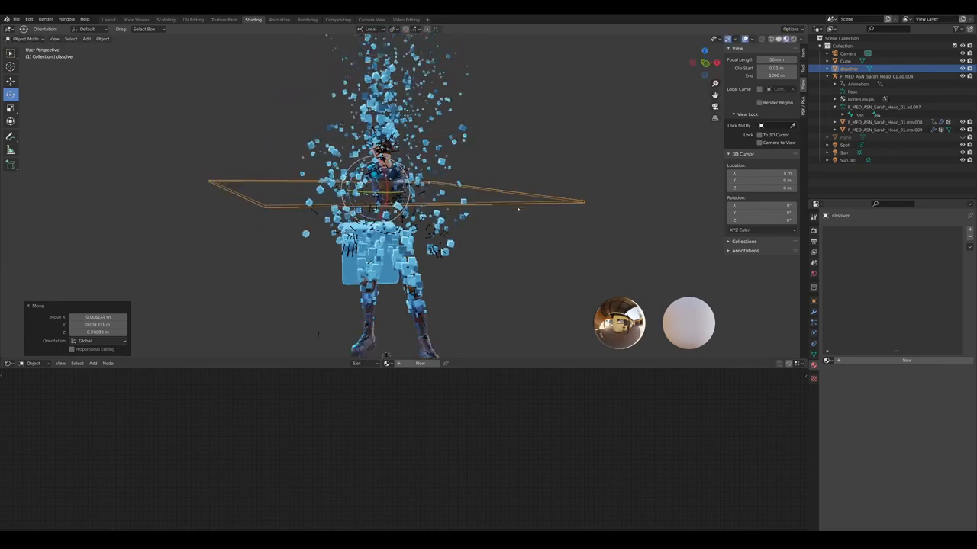
Move the dissolver plane about 0.38 m vertically at the character's head, then rotate it to test the dissolve
{"action": "middle_click_drag", "start_coordinate": [510, 208], "coordinate": [556, 200]}
{"action": "key", "text": "g"}
{"action": "left_click", "coordinate": [539, 158]}
{"action": "scroll", "coordinate": [535, 158], "scroll_direction": "up", "scroll_amount": 2}
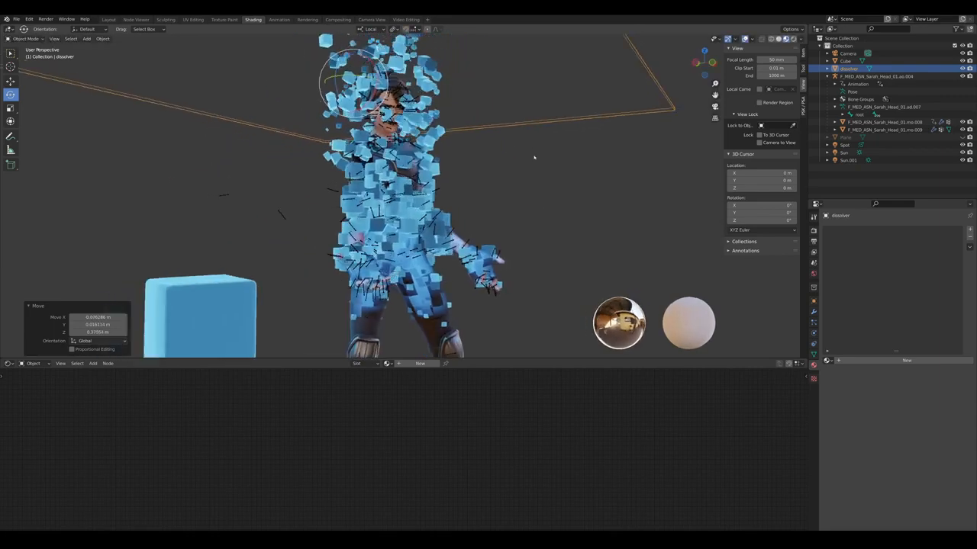
{"action": "middle_click_drag", "start_coordinate": [534, 157], "coordinate": [497, 202]}
{"action": "key", "text": "r"}
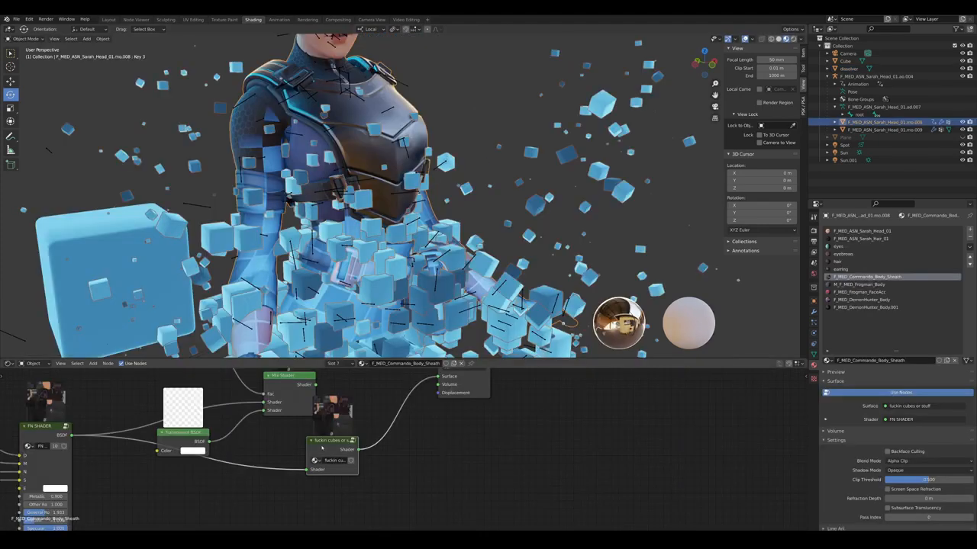
Open the cube shader group in the F_MED_Commando_Body_Sheath material at its Brick Texture nodes
{"action": "key", "text": "Tab"}
{"action": "scroll", "coordinate": [322, 448], "scroll_direction": "down", "scroll_amount": 4}
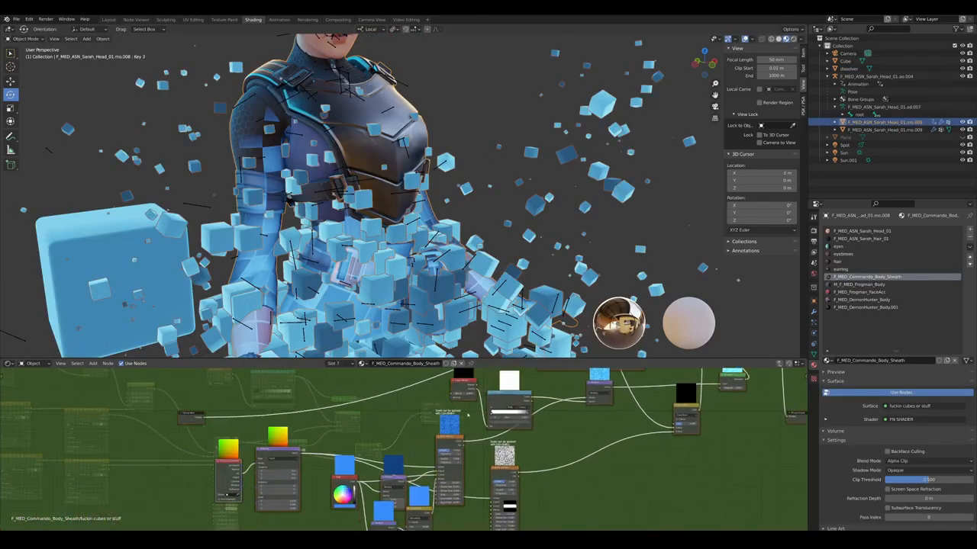
{"action": "scroll", "coordinate": [441, 414], "scroll_direction": "up", "scroll_amount": 4}
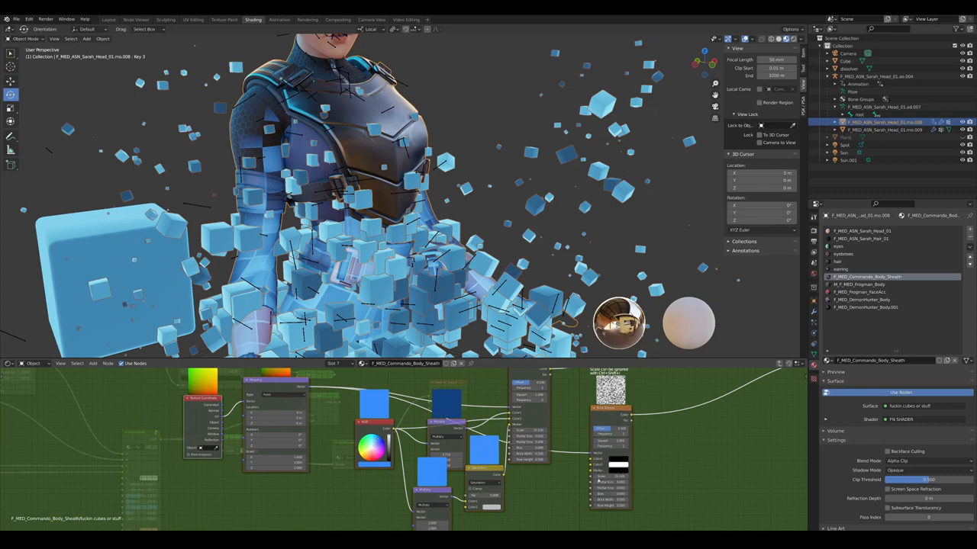
{"action": "middle_click_drag", "start_coordinate": [466, 374], "coordinate": [389, 405]}
{"action": "scroll", "coordinate": [382, 404], "scroll_direction": "up", "scroll_amount": 1}
{"action": "key", "text": "shift+a"}
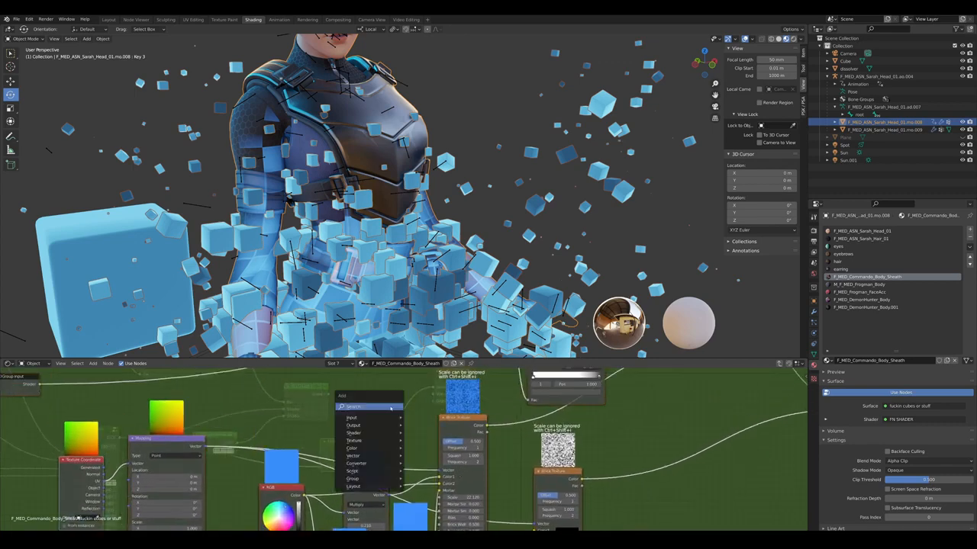
{"action": "left_click", "coordinate": [388, 405]}
{"action": "key", "text": "Escape"}
Expose the Brick Texture Scale as a group input and link it to both Brick Texture nodes
{"action": "scroll", "coordinate": [393, 457], "scroll_direction": "down", "scroll_amount": 1}
{"action": "scroll", "coordinate": [491, 464], "scroll_direction": "up", "scroll_amount": 2}
{"action": "middle_click_drag", "start_coordinate": [418, 485], "coordinate": [522, 480]}
{"action": "scroll", "coordinate": [500, 467], "scroll_direction": "up", "scroll_amount": 1}
{"action": "scroll", "coordinate": [512, 468], "scroll_direction": "down", "scroll_amount": 1}
{"action": "left_click_drag", "start_coordinate": [531, 491], "coordinate": [459, 443]}
{"action": "mouse_move", "coordinate": [530, 488]}
{"action": "left_mouse_down"}
{"action": "mouse_move", "coordinate": [319, 395]}
{"action": "mouse_move", "coordinate": [539, 475]}
{"action": "left_mouse_up"}
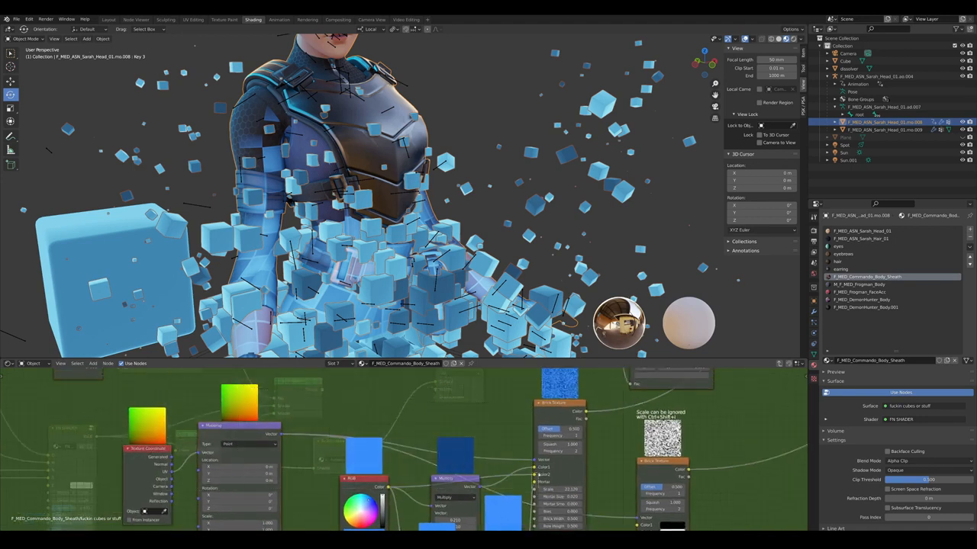
{"action": "left_click_drag", "start_coordinate": [185, 375], "coordinate": [101, 395]}
{"action": "scroll", "coordinate": [151, 389], "scroll_direction": "down", "scroll_amount": 2}
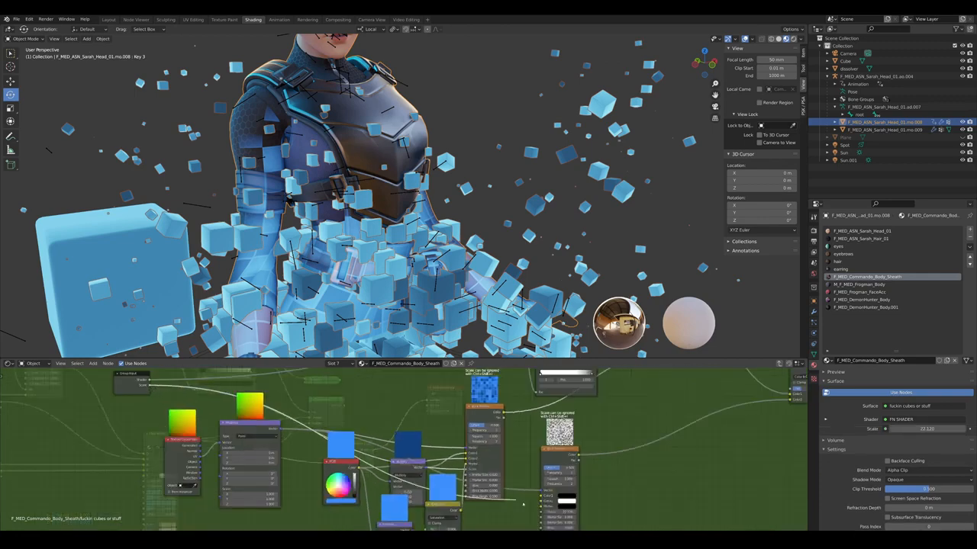
Leave the node group and set the cube shader's Scale to 56.820 on the body sheath material
{"action": "scroll", "coordinate": [543, 516], "scroll_direction": "down", "scroll_amount": 3}
{"action": "middle_click_drag", "start_coordinate": [709, 405], "coordinate": [437, 493]}
{"action": "scroll", "coordinate": [419, 437], "scroll_direction": "up", "scroll_amount": 4}
{"action": "scroll", "coordinate": [429, 474], "scroll_direction": "up", "scroll_amount": 4}
{"action": "scroll", "coordinate": [437, 494], "scroll_direction": "down", "scroll_amount": 2}
{"action": "key", "text": "Tab"}
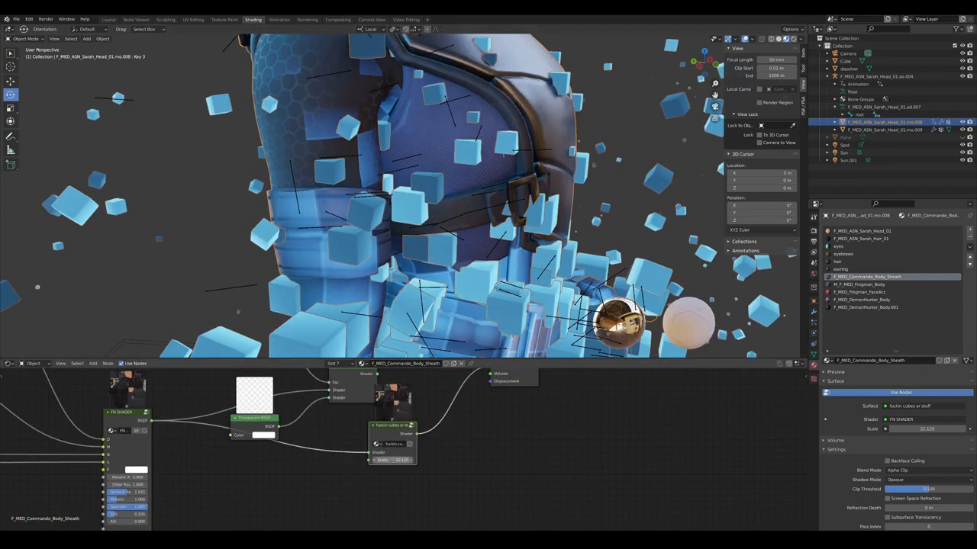
{"action": "left_click_drag", "start_coordinate": [392, 460], "coordinate": [453, 460]}
{"action": "scroll", "coordinate": [435, 244], "scroll_direction": "down", "scroll_amount": 2}
{"action": "middle_click_drag", "start_coordinate": [435, 244], "coordinate": [397, 229]}
{"action": "scroll", "coordinate": [458, 236], "scroll_direction": "down", "scroll_amount": 2}
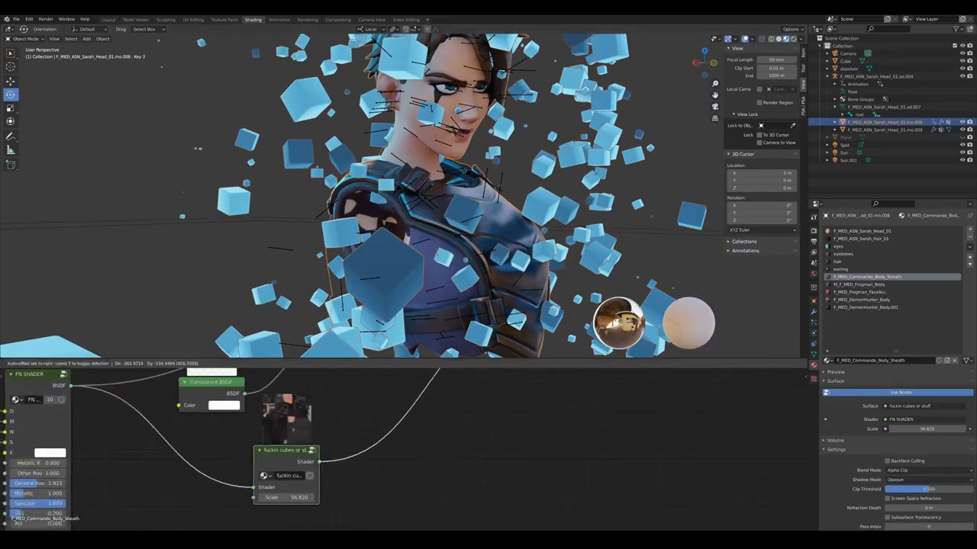
Copy the cube shader group into the F_MED_ASN_Sarah_Head_01 material and insert it between FN SHADER and Material Output
{"action": "left_click_drag", "start_coordinate": [286, 450], "coordinate": [371, 410]}
{"action": "scroll", "coordinate": [370, 410], "scroll_direction": "down", "scroll_amount": 2}
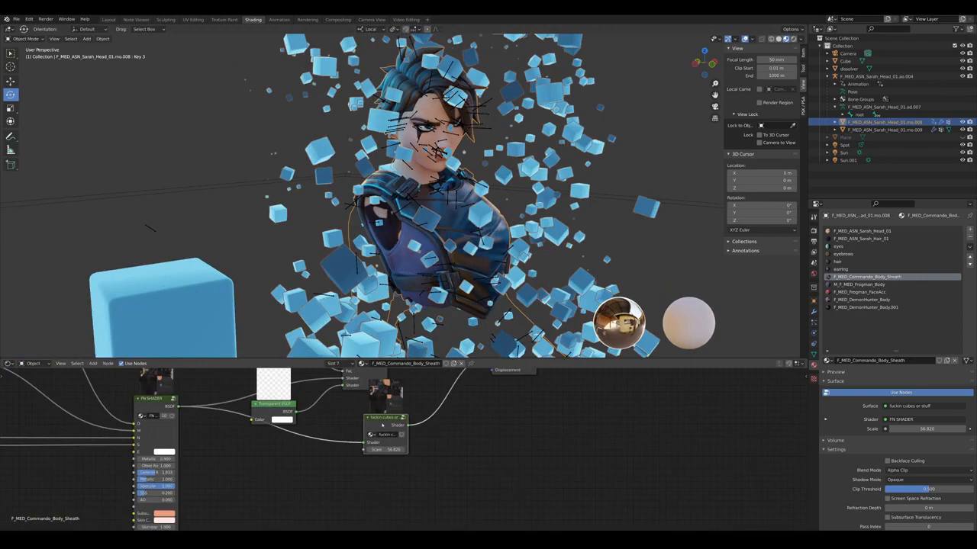
{"action": "scroll", "coordinate": [382, 424], "scroll_direction": "up", "scroll_amount": 1}
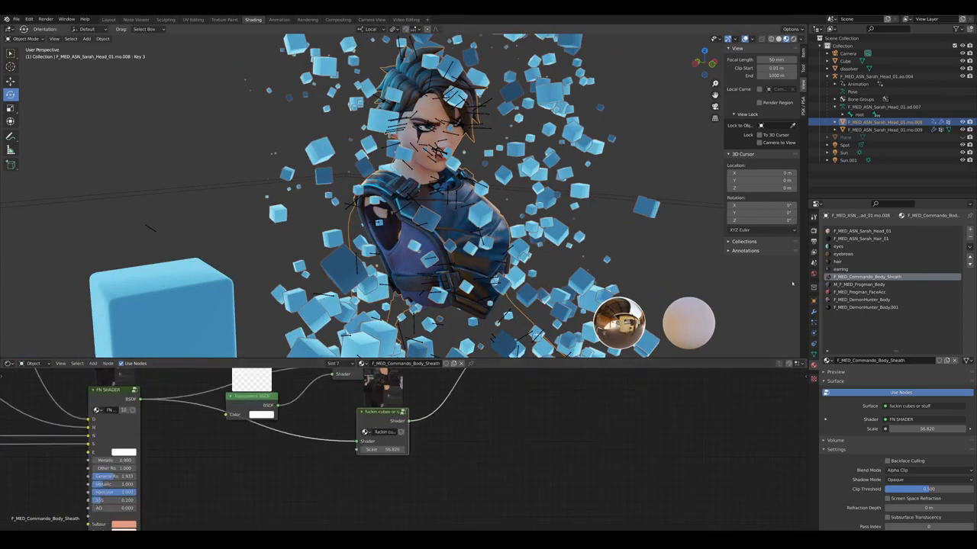
{"action": "left_click", "coordinate": [860, 285]}
{"action": "left_click", "coordinate": [882, 232]}
{"action": "scroll", "coordinate": [434, 447], "scroll_direction": "down", "scroll_amount": 6}
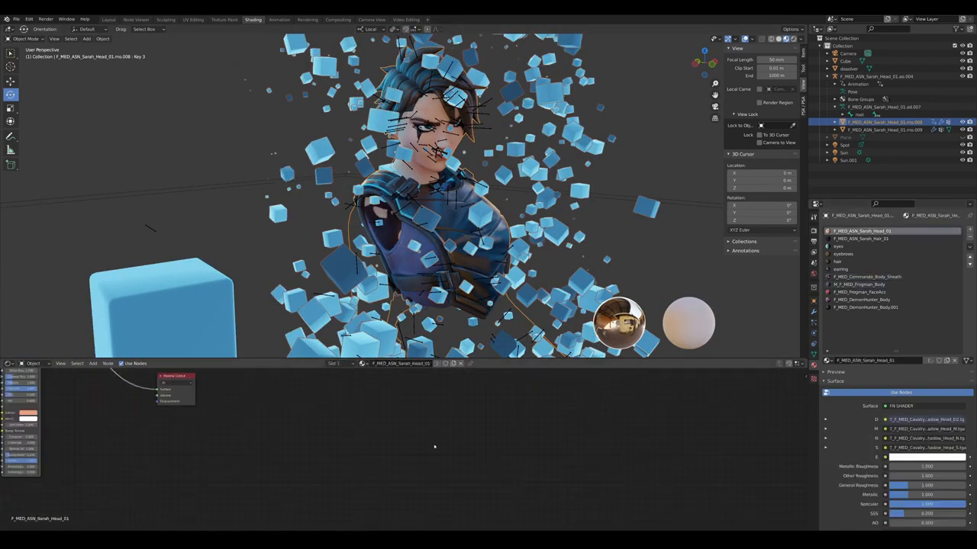
{"action": "middle_click_drag", "start_coordinate": [255, 402], "coordinate": [480, 443]}
{"action": "scroll", "coordinate": [467, 432], "scroll_direction": "up", "scroll_amount": 4}
{"action": "key", "text": "g"}
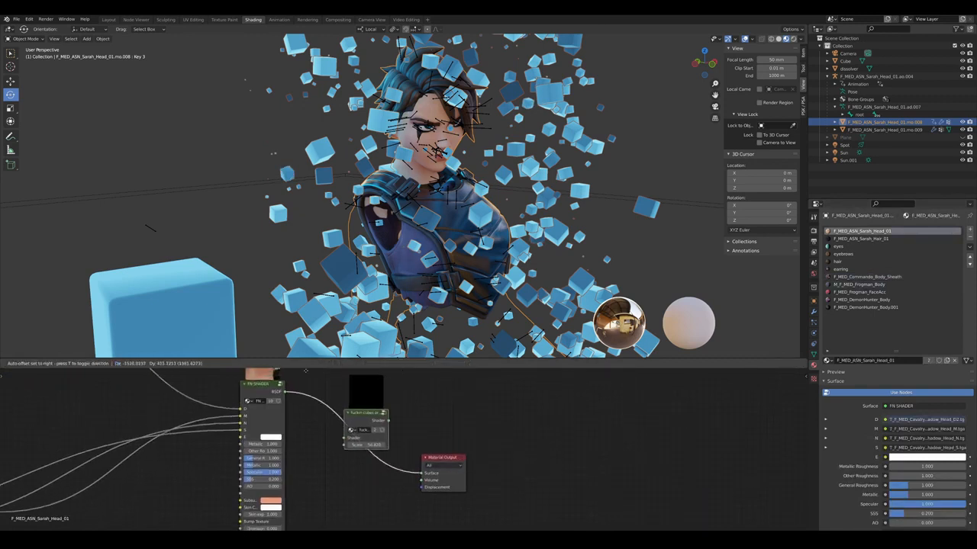
{"action": "left_click", "coordinate": [299, 364]}
{"action": "middle_click_drag", "start_coordinate": [638, 445], "coordinate": [631, 444]}
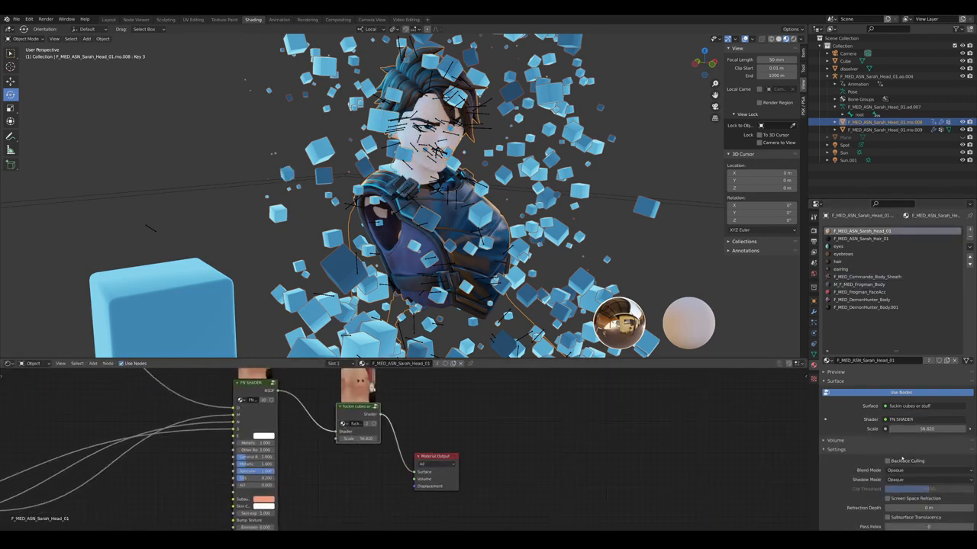
On the head material, set the cube shader group's Scale to 10 and the blend mode to Alpha Clip
{"action": "scroll", "coordinate": [687, 444], "scroll_direction": "down", "scroll_amount": 7}
{"action": "middle_click_drag", "start_coordinate": [724, 461], "coordinate": [679, 435]}
{"action": "scroll", "coordinate": [680, 436], "scroll_direction": "up", "scroll_amount": 4}
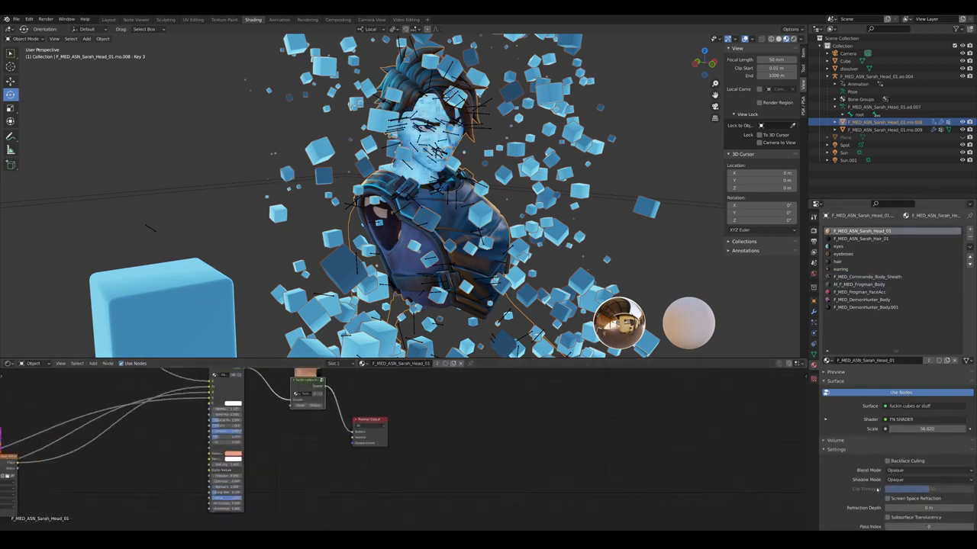
{"action": "scroll", "coordinate": [571, 482], "scroll_direction": "up", "scroll_amount": 7}
{"action": "middle_click_drag", "start_coordinate": [431, 443], "coordinate": [488, 450]}
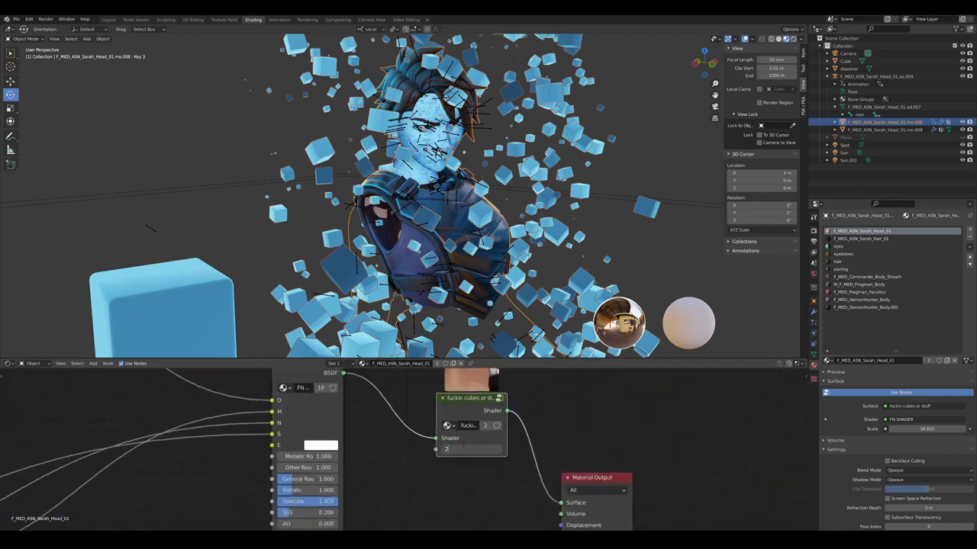
{"action": "type", "text": "0"}
{"action": "key", "text": "Return"}
{"action": "scroll", "coordinate": [932, 448], "scroll_direction": "down", "scroll_amount": 2}
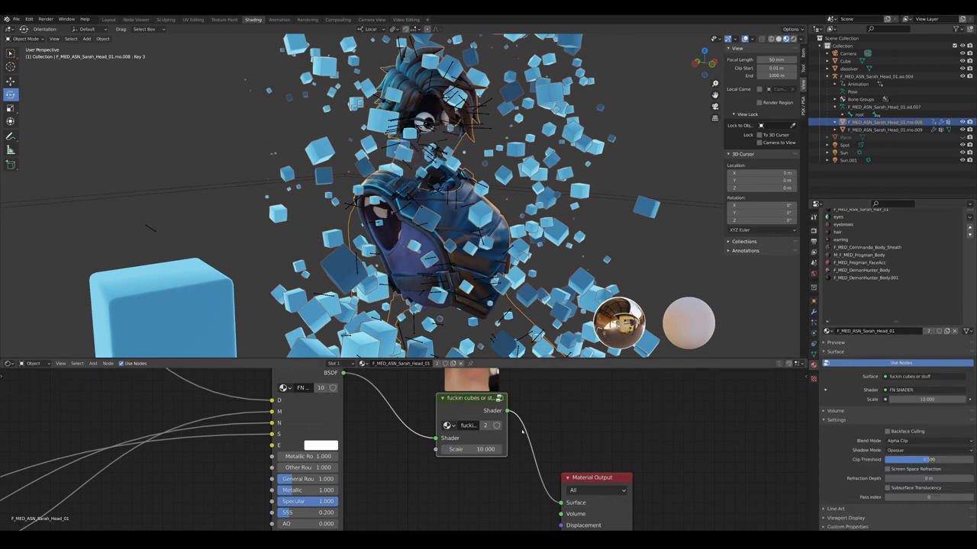
Try moving the dissolver plane down past the character's body to test the head dissolve, then undo back to the mesh selection
{"action": "scroll", "coordinate": [502, 425], "scroll_direction": "down", "scroll_amount": 2}
{"action": "middle_click_drag", "start_coordinate": [503, 429], "coordinate": [492, 398]}
{"action": "scroll", "coordinate": [447, 200], "scroll_direction": "down", "scroll_amount": 8}
{"action": "middle_click_drag", "start_coordinate": [457, 179], "coordinate": [473, 166]}
{"action": "scroll", "coordinate": [473, 166], "scroll_direction": "down", "scroll_amount": 1}
{"action": "left_click", "coordinate": [485, 189]}
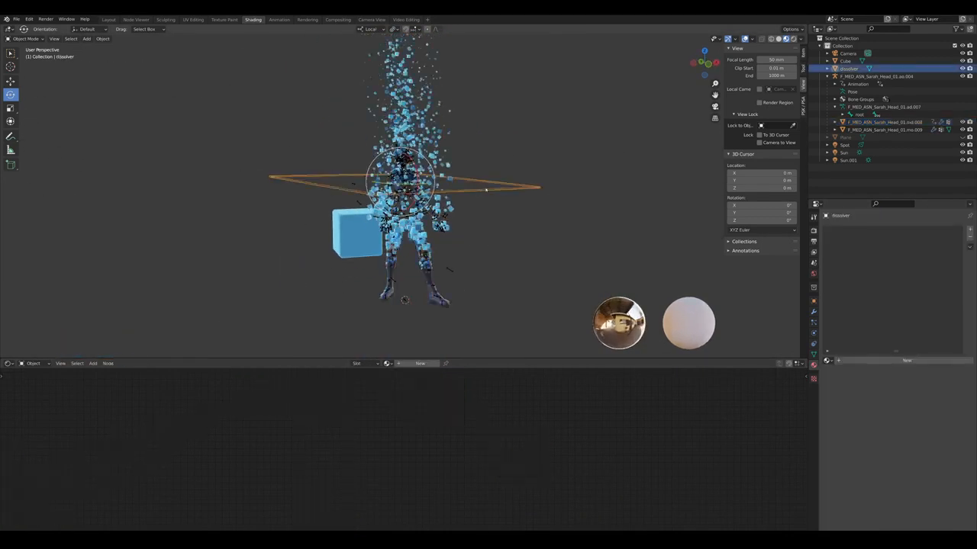
{"action": "scroll", "coordinate": [486, 188], "scroll_direction": "up", "scroll_amount": 4}
{"action": "key", "text": "g"}
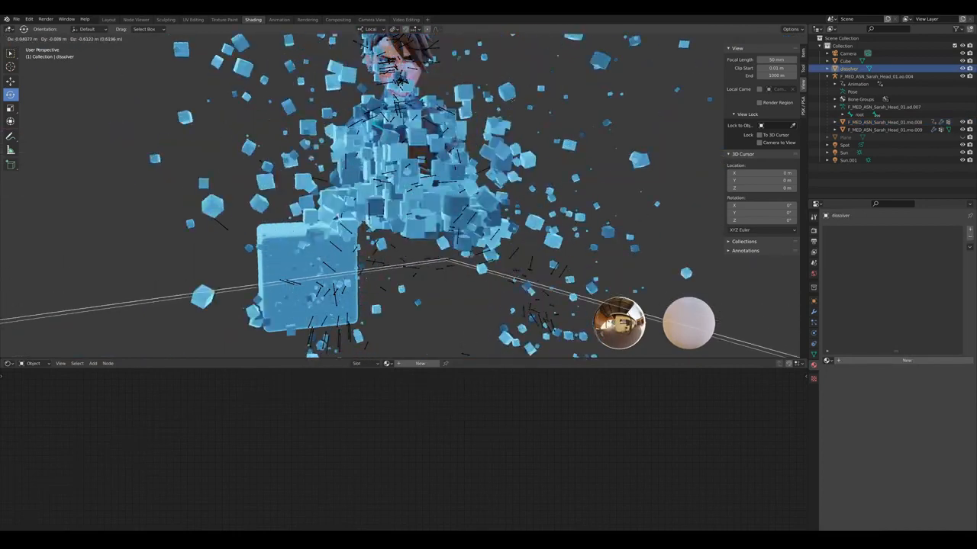
{"action": "right_click", "coordinate": [708, 244]}
{"action": "key", "text": "ctrl+z"}
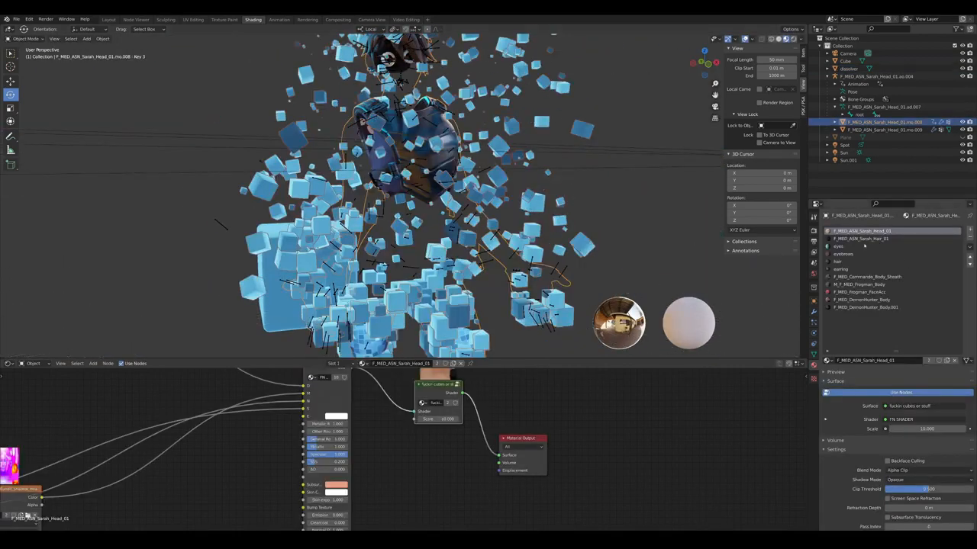
Insert the cube shader group before Material Output in the F_MED_ASN_Sarah_Hair_01 material and set its blend mode to Alpha Clip
{"action": "left_click", "coordinate": [862, 239]}
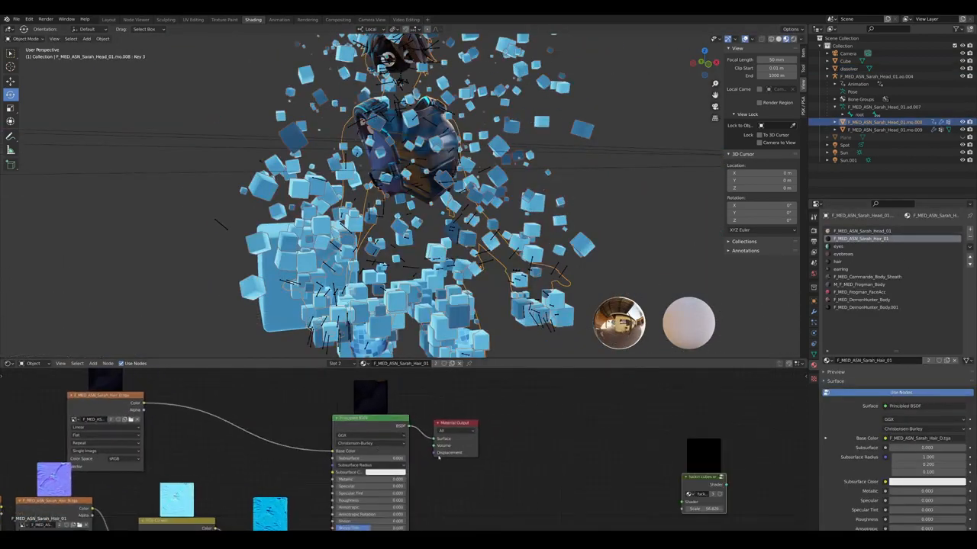
{"action": "key", "text": "g"}
{"action": "left_click", "coordinate": [400, 420]}
{"action": "middle_click_drag", "start_coordinate": [477, 229], "coordinate": [523, 261]}
{"action": "scroll", "coordinate": [524, 261], "scroll_direction": "up", "scroll_amount": 6}
{"action": "scroll", "coordinate": [523, 262], "scroll_direction": "up", "scroll_amount": 10}
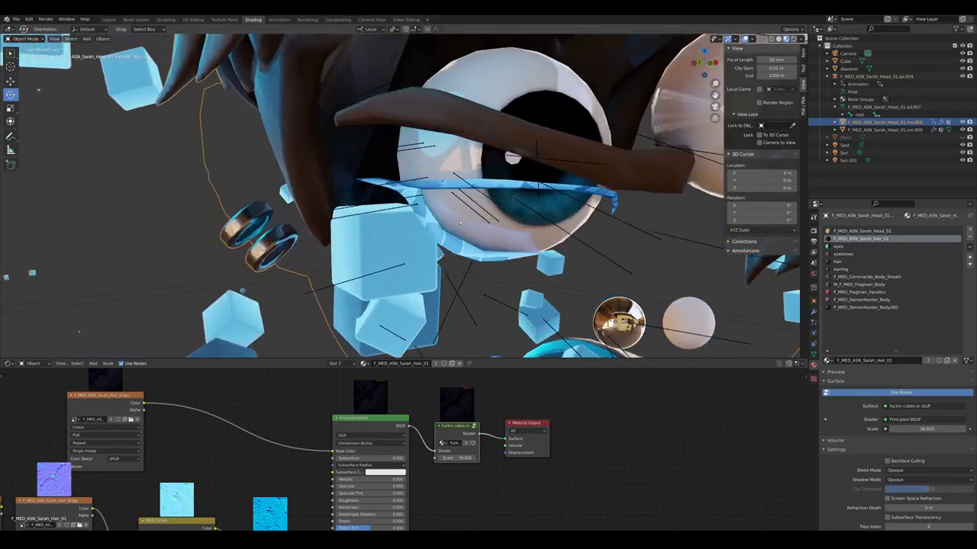
{"action": "scroll", "coordinate": [305, 94], "scroll_direction": "down", "scroll_amount": 6}
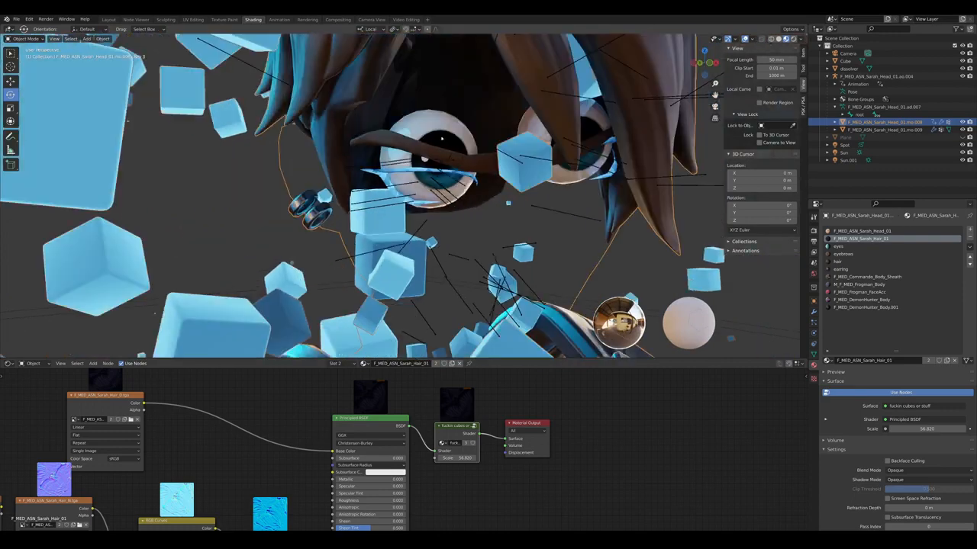
{"action": "middle_click_drag", "start_coordinate": [508, 203], "coordinate": [427, 199]}
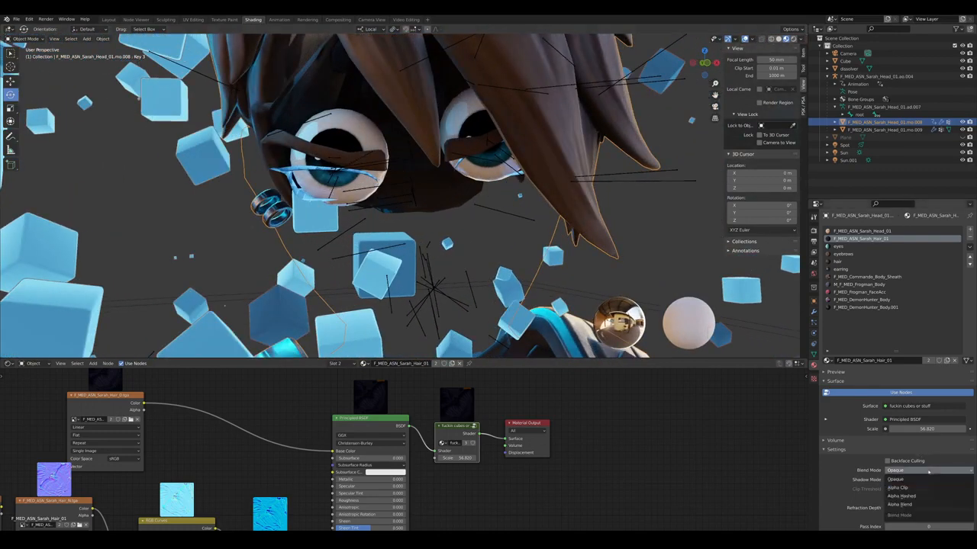
{"action": "middle_click_drag", "start_coordinate": [566, 454], "coordinate": [513, 452]}
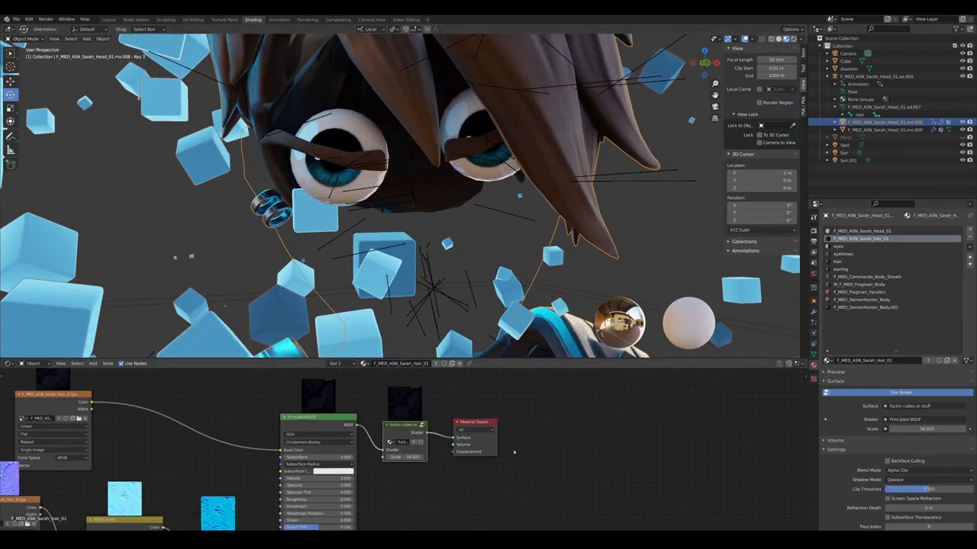
{"action": "scroll", "coordinate": [460, 262], "scroll_direction": "down", "scroll_amount": 3}
Insert the cube shader group after the Principled BSDF in the eyes material and set its blend mode to Alpha Clip
{"action": "left_click", "coordinate": [838, 247]}
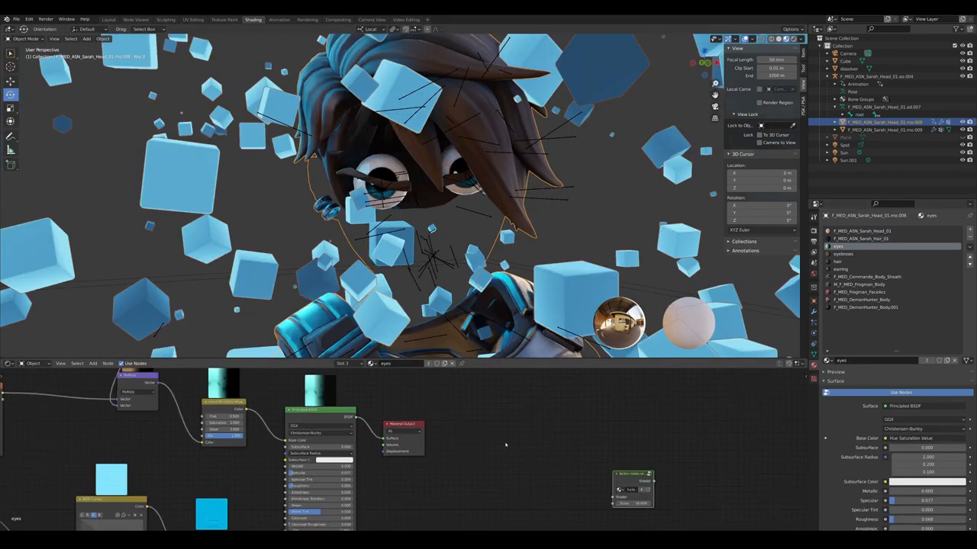
{"action": "left_click", "coordinate": [401, 410]}
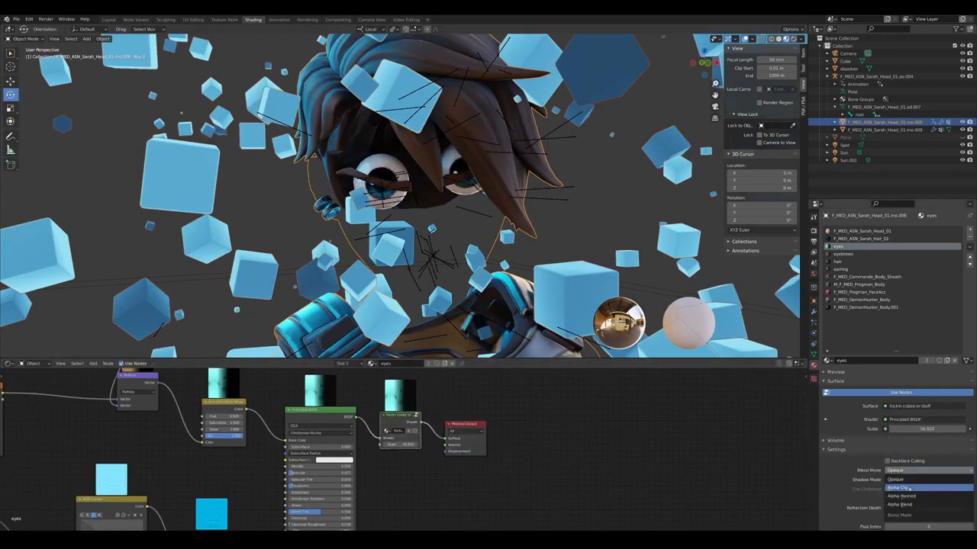
{"action": "scroll", "coordinate": [187, 393], "scroll_direction": "up", "scroll_amount": 4}
{"action": "scroll", "coordinate": [393, 187], "scroll_direction": "up", "scroll_amount": 6}
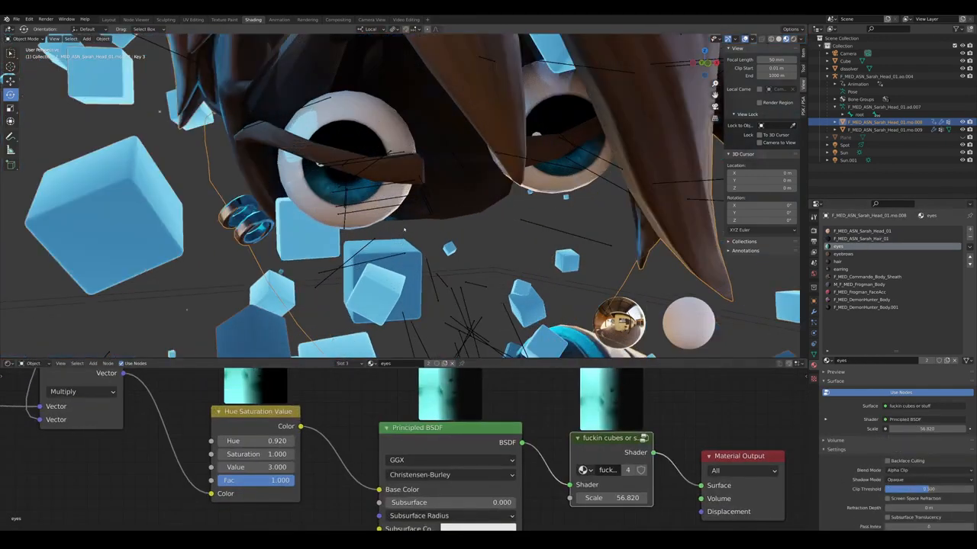
{"action": "scroll", "coordinate": [387, 185], "scroll_direction": "down", "scroll_amount": 8}
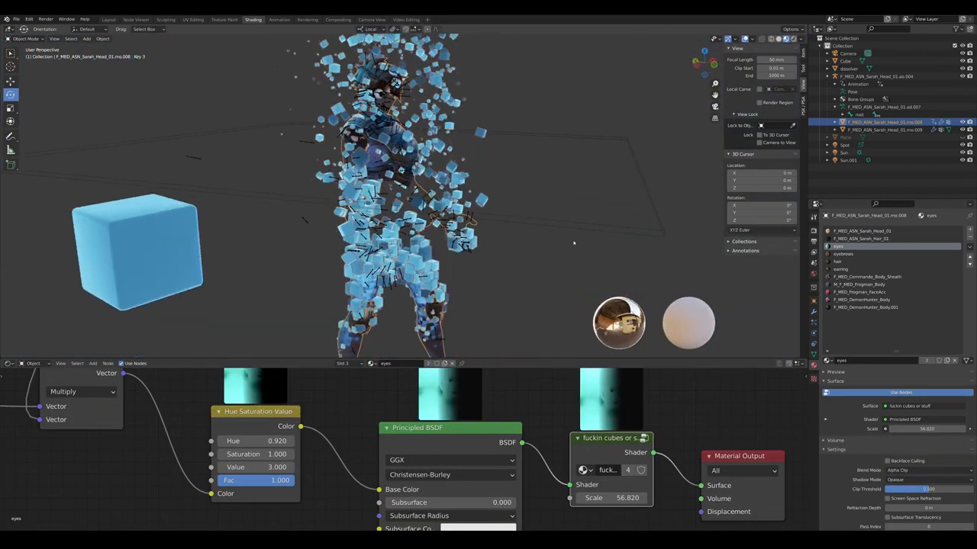
Insert the cube shader group between FN SHADER and Material Output in the M_F_MED_Frogman_Body material, with Alpha Clip blend mode
{"action": "middle_click_drag", "start_coordinate": [507, 279], "coordinate": [557, 319]}
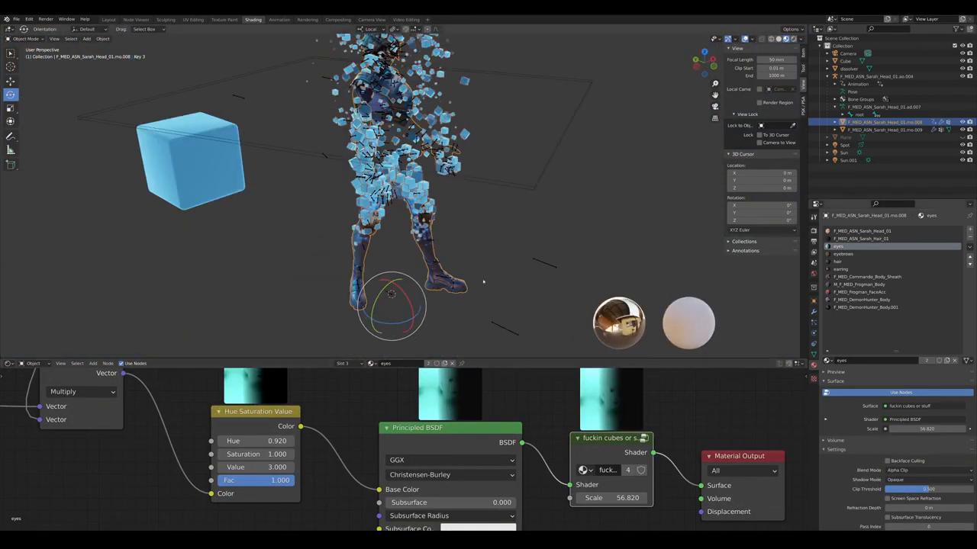
{"action": "scroll", "coordinate": [484, 288], "scroll_direction": "up", "scroll_amount": 2}
{"action": "middle_click_drag", "start_coordinate": [482, 282], "coordinate": [484, 209]}
{"action": "scroll", "coordinate": [446, 220], "scroll_direction": "up", "scroll_amount": 2}
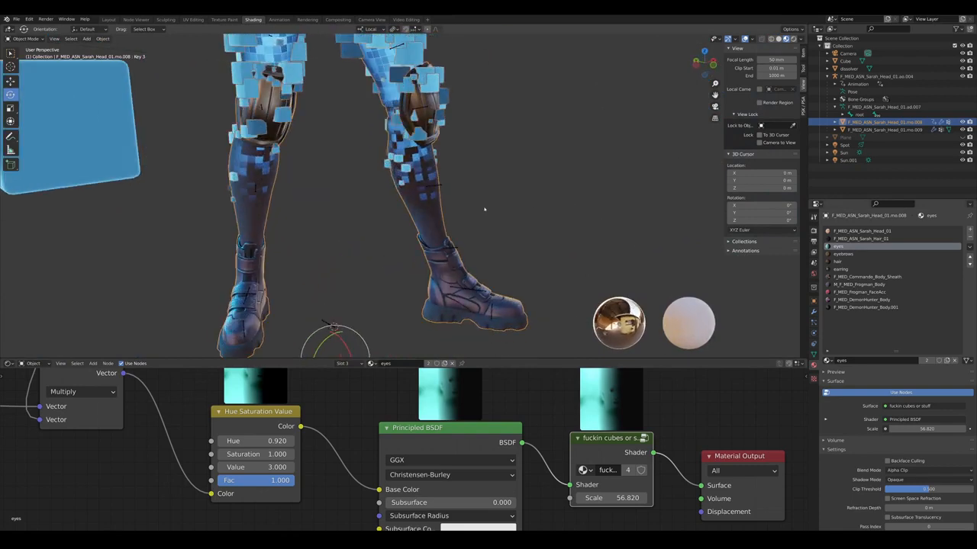
{"action": "left_click", "coordinate": [853, 254]}
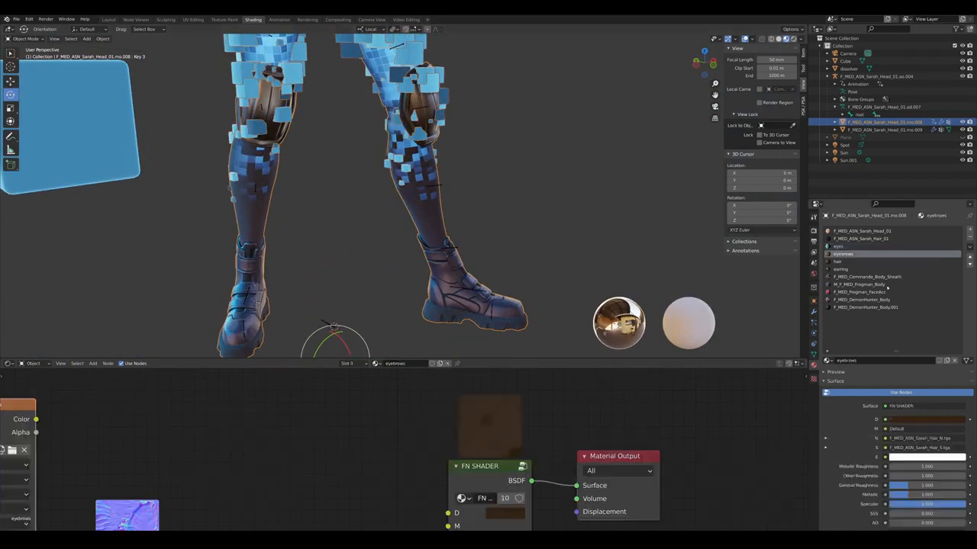
{"action": "left_click", "coordinate": [859, 283]}
{"action": "key", "text": "Home"}
{"action": "key", "text": "g"}
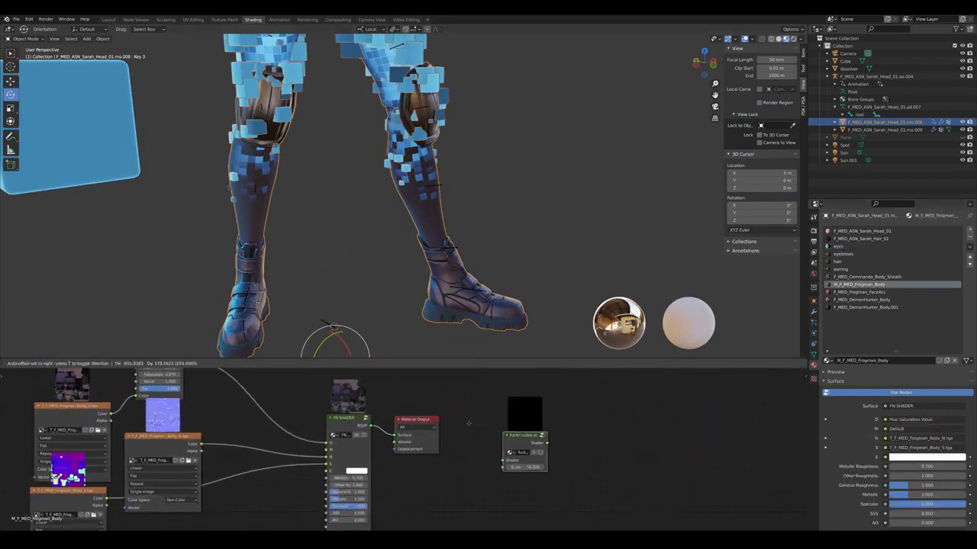
{"action": "left_click", "coordinate": [332, 416]}
Move the dissolver plane down until the character dissolves into cubes from about the waist down
{"action": "middle_click_drag", "start_coordinate": [503, 222], "coordinate": [541, 311], "text": "shift"}
{"action": "middle_click_drag", "start_coordinate": [420, 61], "coordinate": [438, 211], "text": "shift"}
{"action": "scroll", "coordinate": [461, 228], "scroll_direction": "up", "scroll_amount": 5}
{"action": "scroll", "coordinate": [461, 228], "scroll_direction": "down", "scroll_amount": 5}
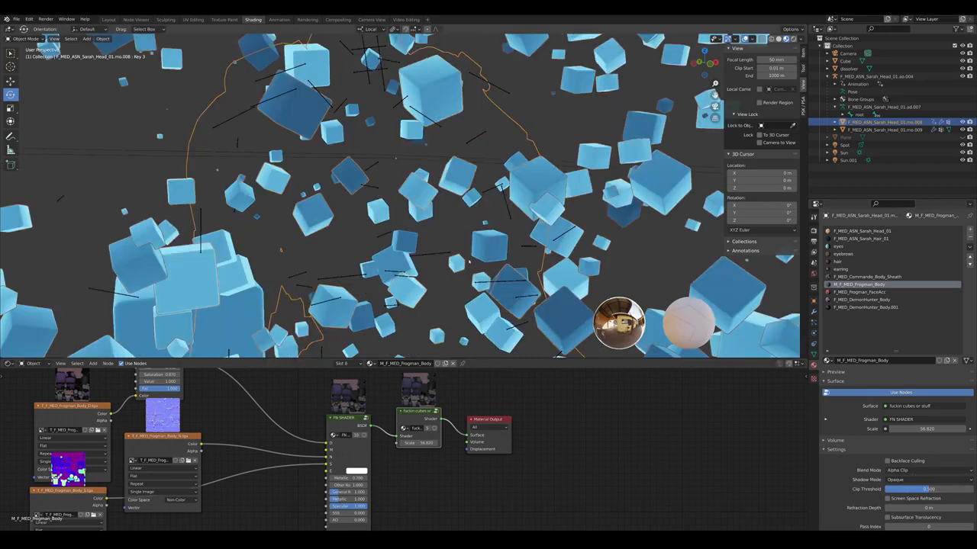
{"action": "scroll", "coordinate": [534, 229], "scroll_direction": "down", "scroll_amount": 6}
{"action": "left_click", "coordinate": [538, 230]}
{"action": "key", "text": "g"}
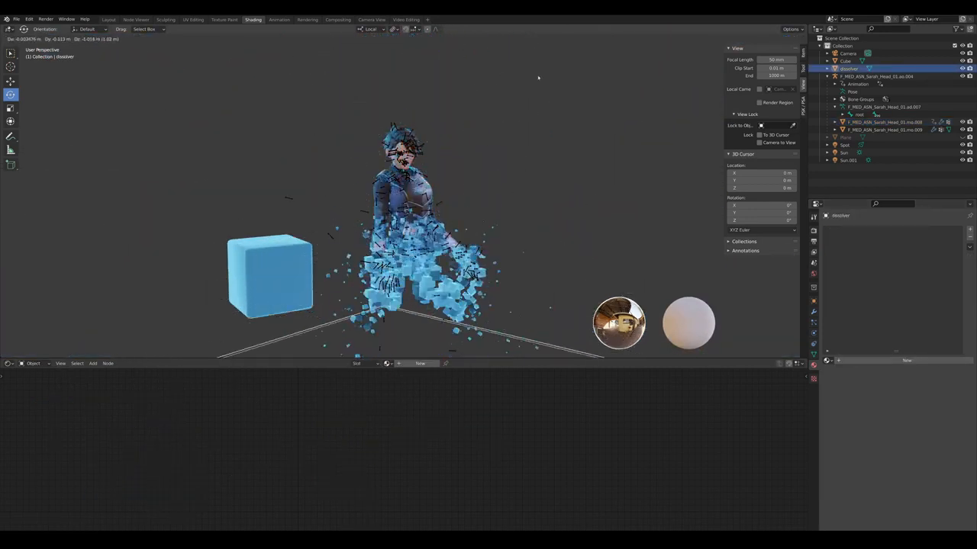
{"action": "left_click", "coordinate": [539, 78]}
Set the cube group's Scale to 20 in the M_F_MED_Frogman_Body material and to 30 in F_MED_Commando_Body_Sheath
{"action": "scroll", "coordinate": [437, 226], "scroll_direction": "up", "scroll_amount": 3}
{"action": "middle_click_drag", "start_coordinate": [438, 226], "coordinate": [418, 180], "text": "shift"}
{"action": "left_click", "coordinate": [418, 180]}
{"action": "scroll", "coordinate": [434, 467], "scroll_direction": "up", "scroll_amount": 3}
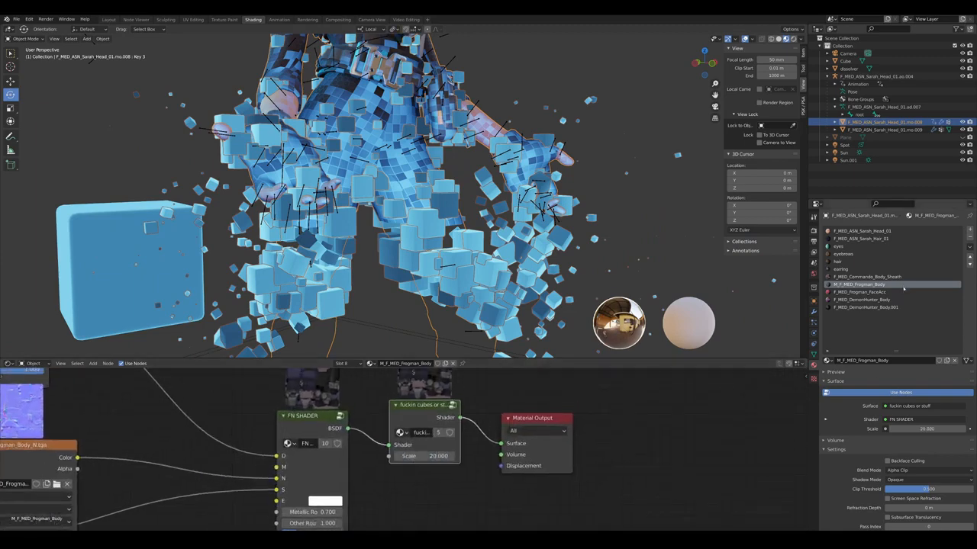
{"action": "left_click", "coordinate": [866, 277]}
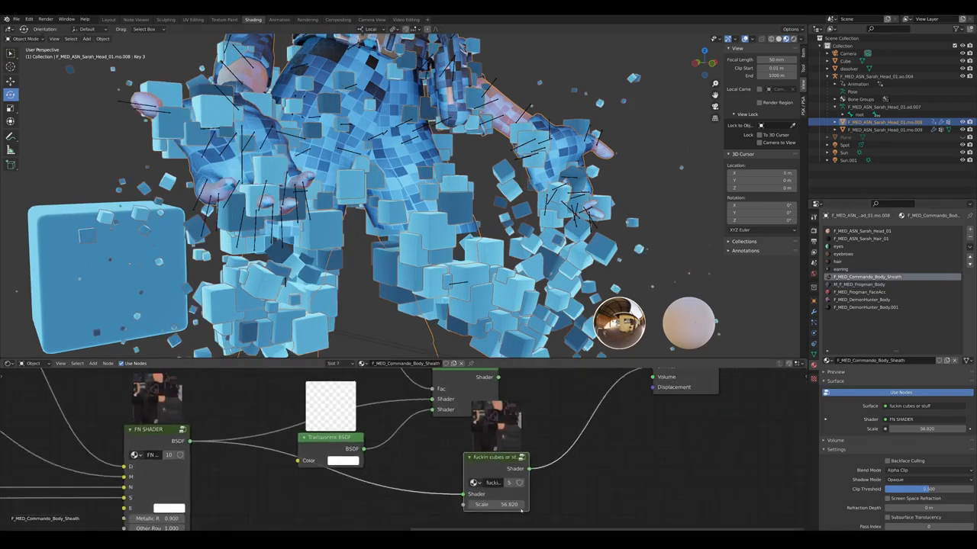
{"action": "type", "text": "30"}
{"action": "key", "text": "Return"}
Change the F_MED_Commando_Body_Sheath material's blend mode to Alpha Hashed
{"action": "scroll", "coordinate": [561, 214], "scroll_direction": "down", "scroll_amount": 5}
{"action": "middle_click_drag", "start_coordinate": [561, 214], "coordinate": [597, 196]}
{"action": "left_click", "coordinate": [543, 206]}
{"action": "scroll", "coordinate": [596, 196], "scroll_direction": "up", "scroll_amount": 6}
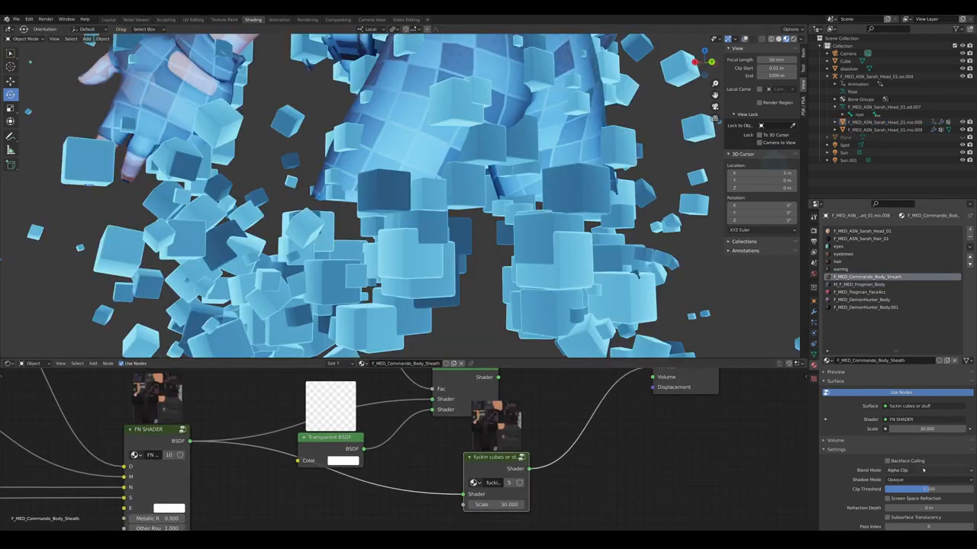
{"action": "left_click", "coordinate": [906, 497]}
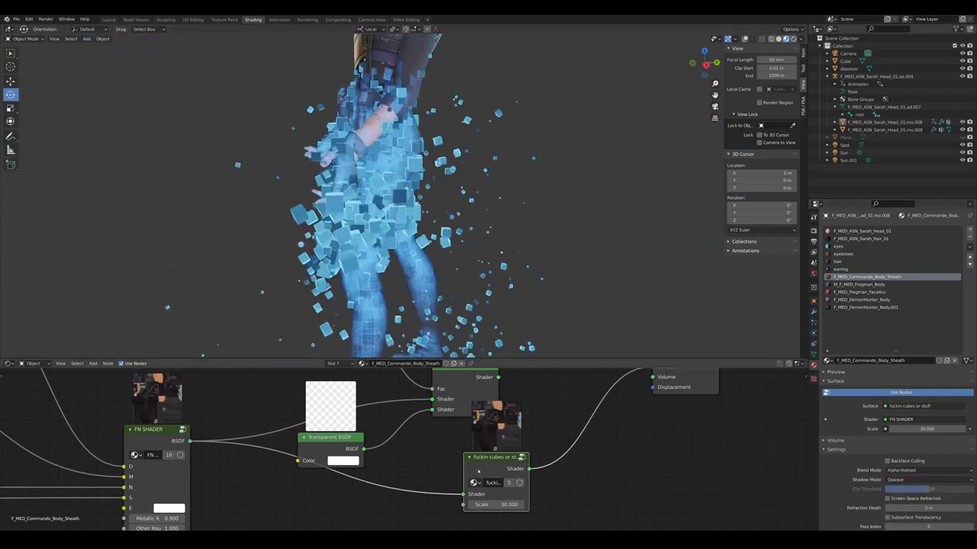
Inside the cube group, tighten the ColorRamp by moving its black stop to about 0.506 and white stop to about 0.637
{"action": "key", "text": "Tab"}
{"action": "scroll", "coordinate": [458, 467], "scroll_direction": "down", "scroll_amount": 7}
{"action": "scroll", "coordinate": [420, 441], "scroll_direction": "up", "scroll_amount": 12}
{"action": "middle_click_drag", "start_coordinate": [239, 445], "coordinate": [379, 448]}
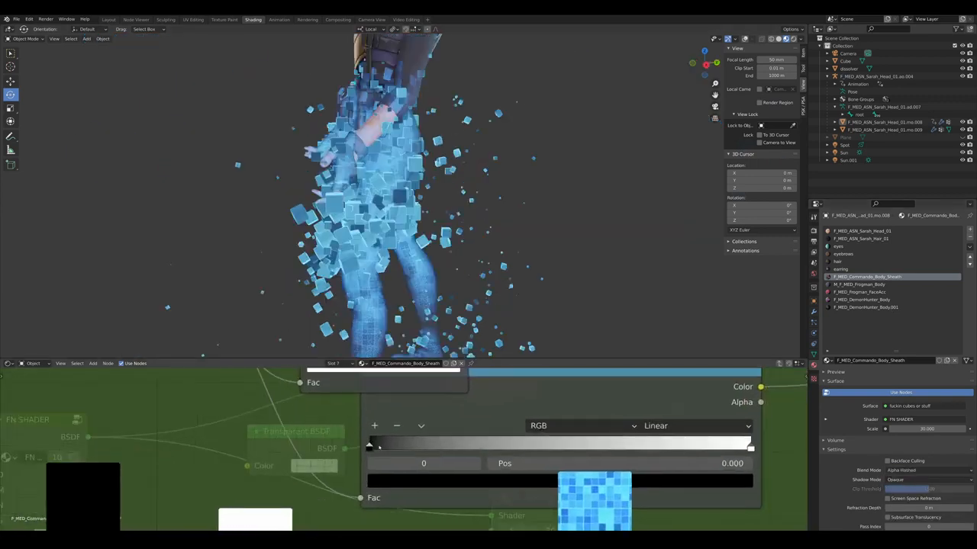
{"action": "left_click_drag", "start_coordinate": [488, 440], "coordinate": [605, 440]}
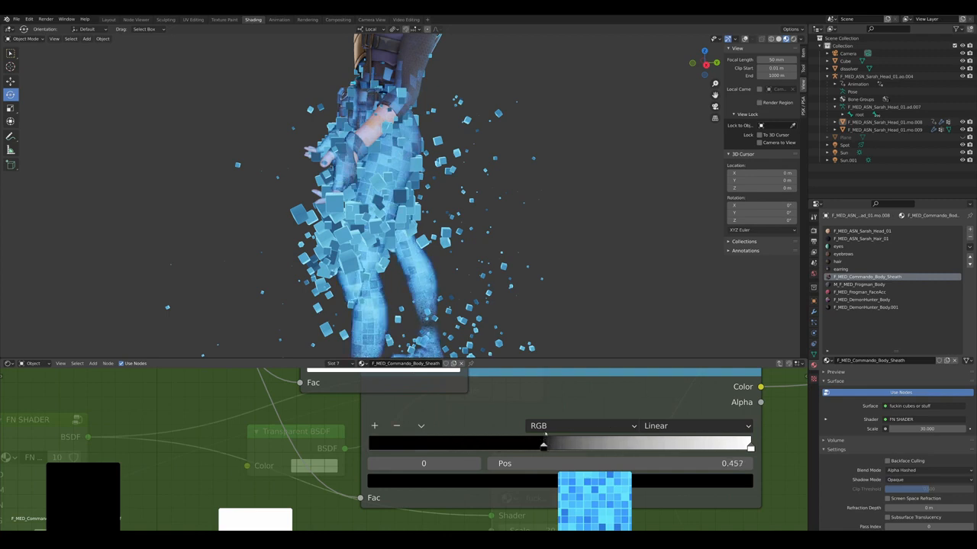
{"action": "left_click_drag", "start_coordinate": [545, 434], "coordinate": [485, 429]}
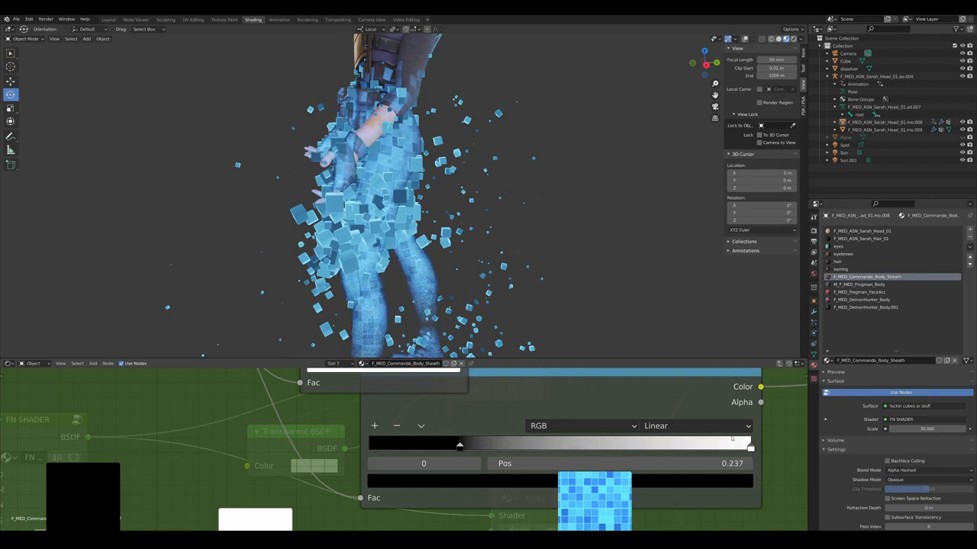
{"action": "left_click_drag", "start_coordinate": [731, 440], "coordinate": [586, 444]}
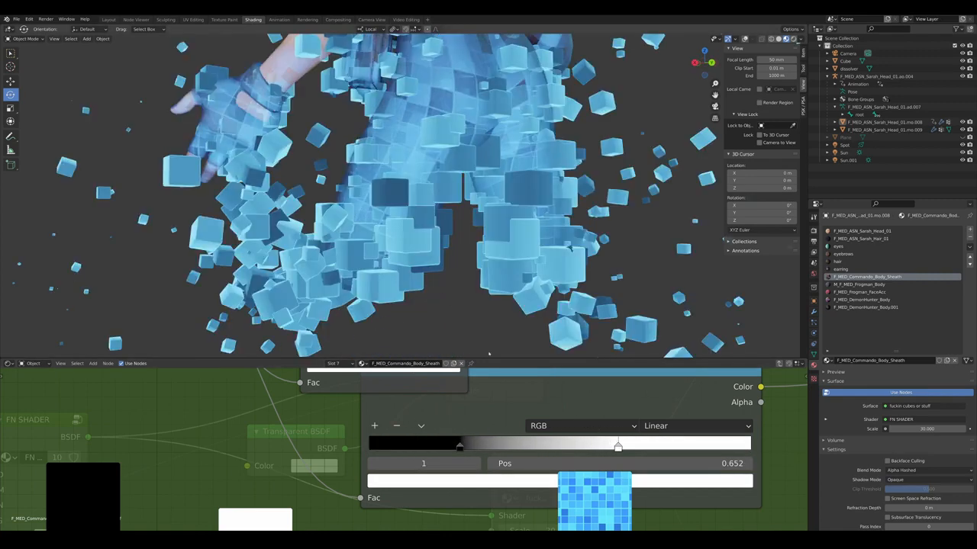
{"action": "left_click_drag", "start_coordinate": [617, 446], "coordinate": [557, 445]}
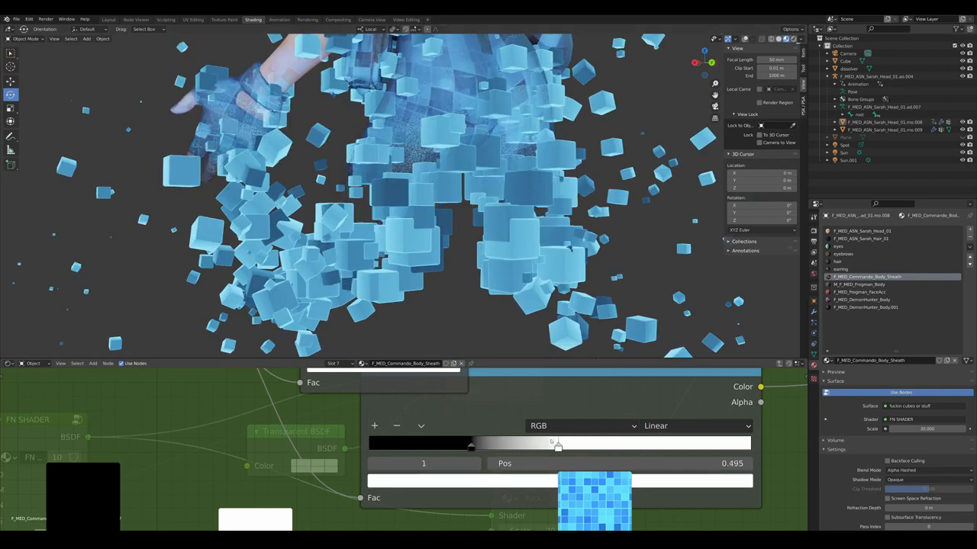
{"action": "left_click_drag", "start_coordinate": [420, 445], "coordinate": [521, 444]}
{"action": "left_click_drag", "start_coordinate": [561, 445], "coordinate": [629, 443]}
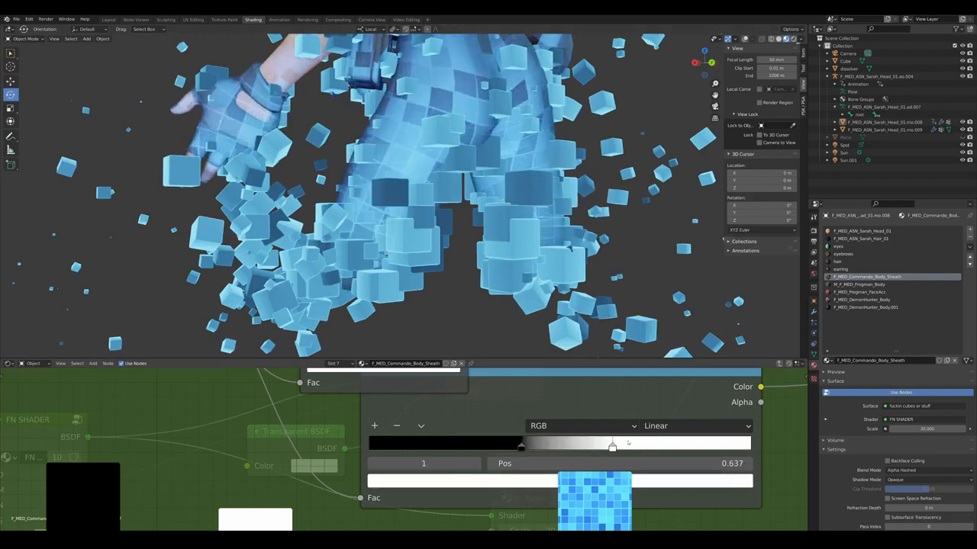
{"action": "left_click_drag", "start_coordinate": [521, 445], "coordinate": [561, 446]}
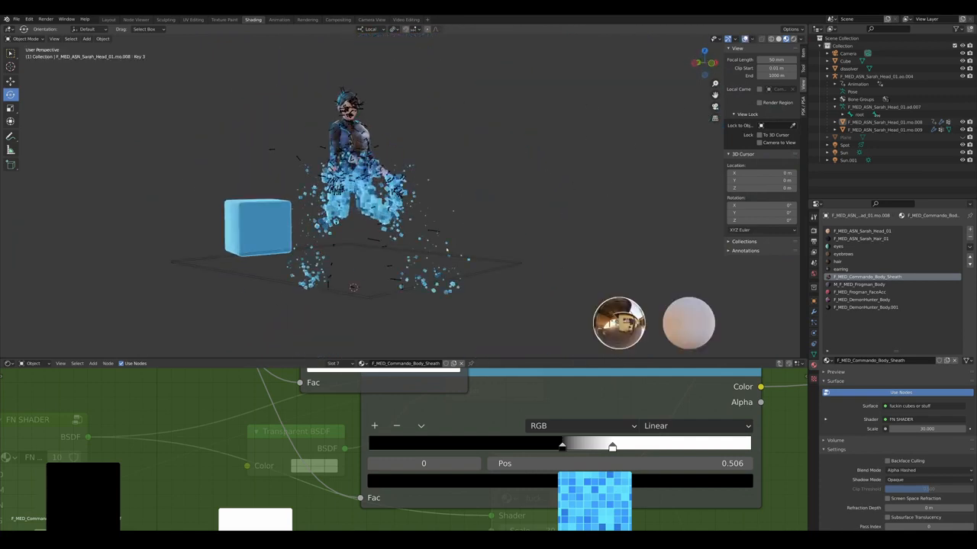
Move the dissolver plane up over the character and back down to test the dissolve along the whole body
{"action": "left_click", "coordinate": [479, 274]}
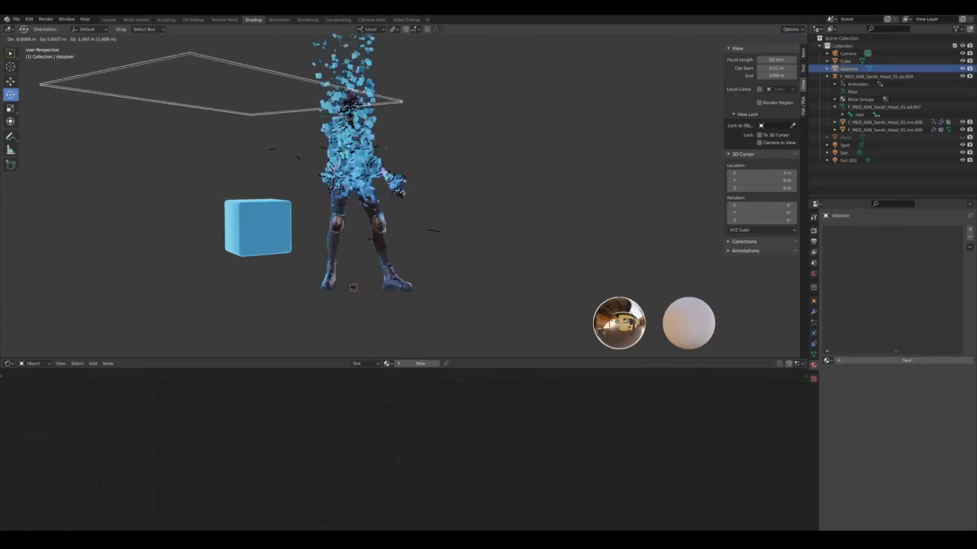
{"action": "left_click", "coordinate": [427, 252]}
{"action": "middle_click_drag", "start_coordinate": [427, 252], "coordinate": [608, 218]}
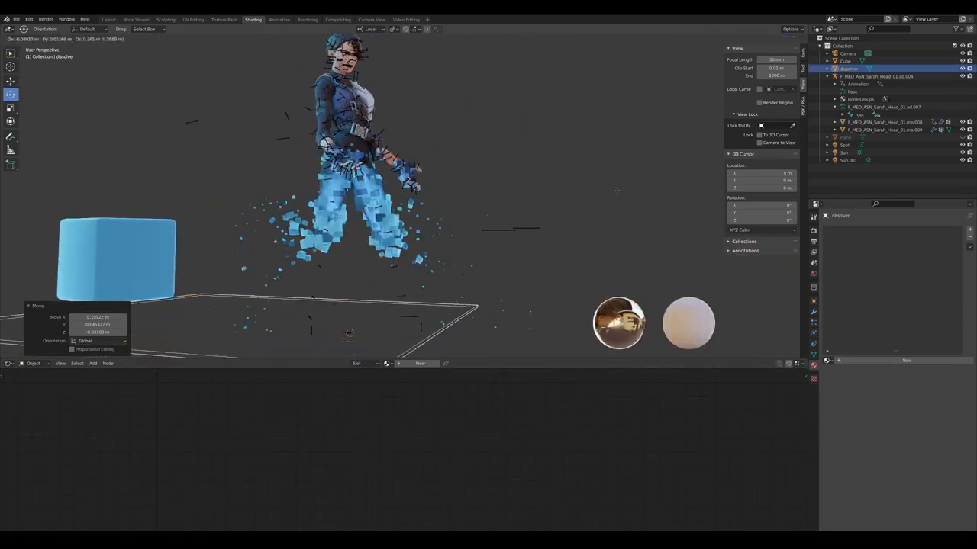
{"action": "key", "text": "g"}
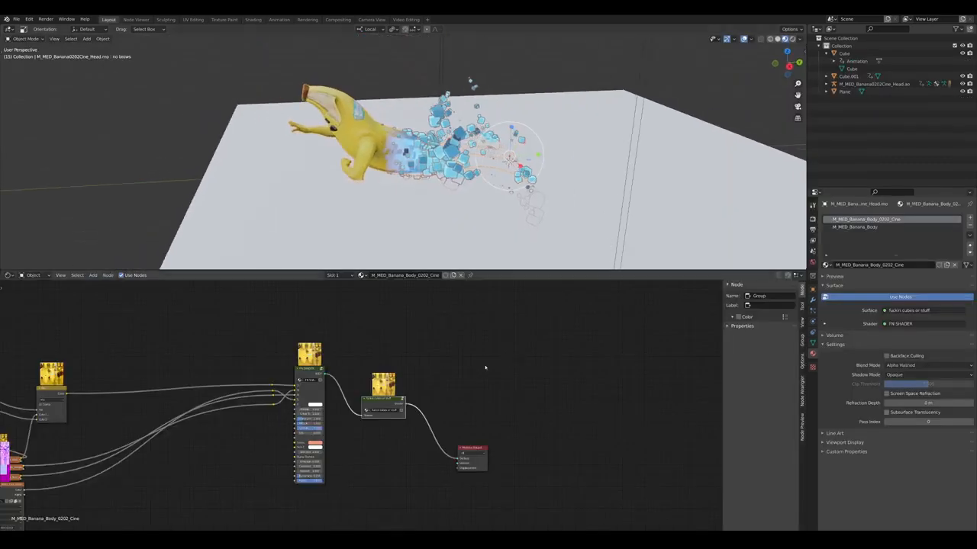
Examine the nodes inside the banana material's cube shader group and the cube dissolve on the banana's lower body
{"action": "scroll", "coordinate": [381, 405], "scroll_direction": "up", "scroll_amount": 3}
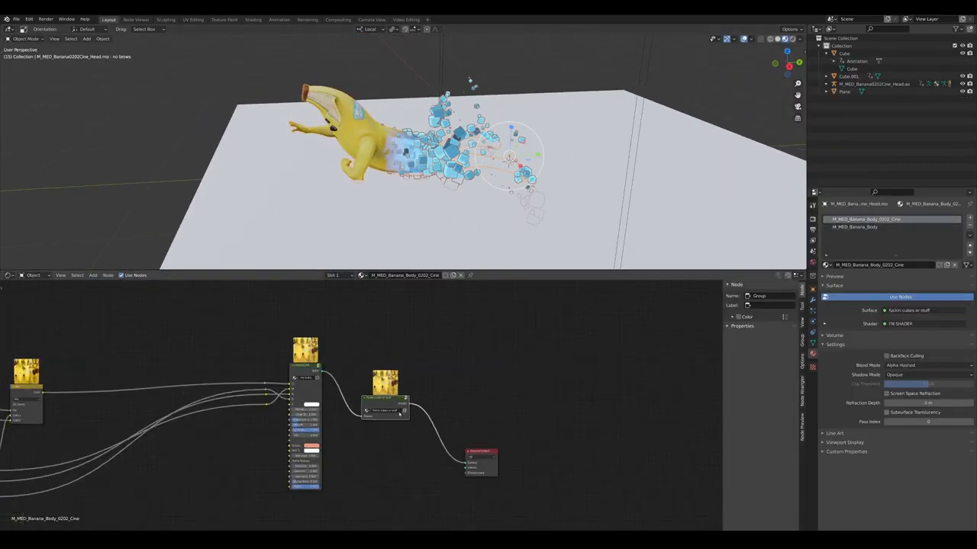
{"action": "key", "text": "Tab"}
{"action": "scroll", "coordinate": [373, 416], "scroll_direction": "up", "scroll_amount": 2}
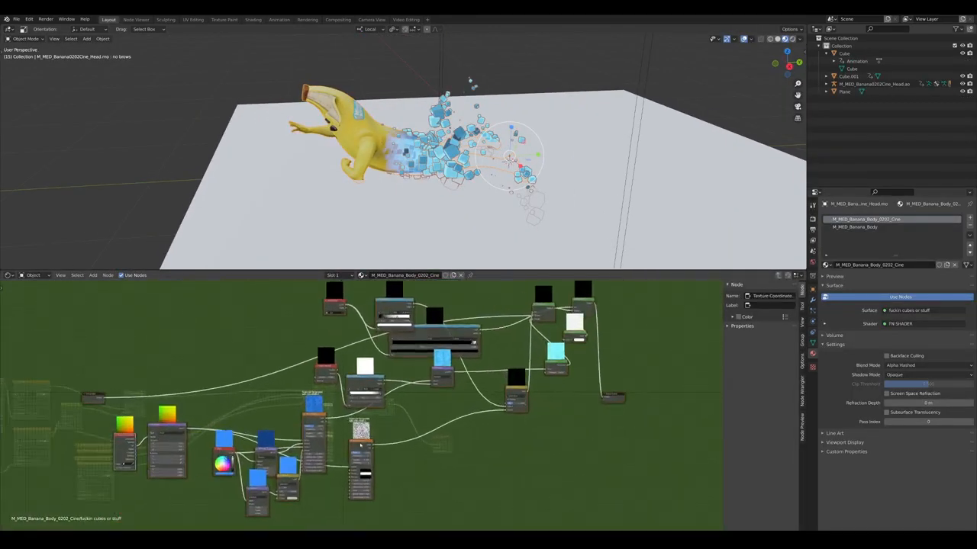
{"action": "middle_click_drag", "start_coordinate": [374, 416], "coordinate": [374, 424]}
{"action": "scroll", "coordinate": [263, 450], "scroll_direction": "up", "scroll_amount": 3}
{"action": "middle_click_drag", "start_coordinate": [263, 450], "coordinate": [374, 405]}
{"action": "scroll", "coordinate": [477, 375], "scroll_direction": "up", "scroll_amount": 2}
{"action": "scroll", "coordinate": [305, 406], "scroll_direction": "down", "scroll_amount": 2}
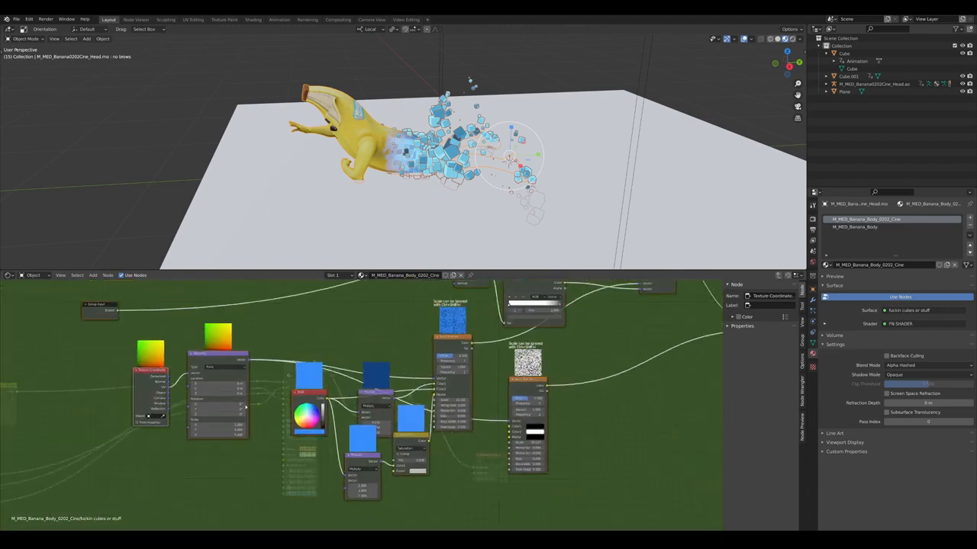
{"action": "scroll", "coordinate": [314, 191], "scroll_direction": "up", "scroll_amount": 8}
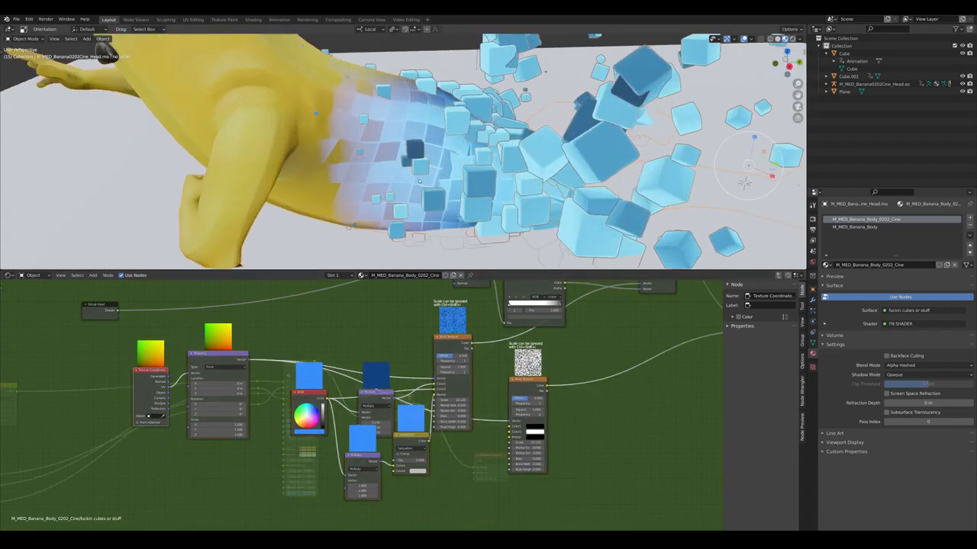
{"action": "scroll", "coordinate": [315, 191], "scroll_direction": "down", "scroll_amount": 8}
{"action": "key", "text": "Tab"}
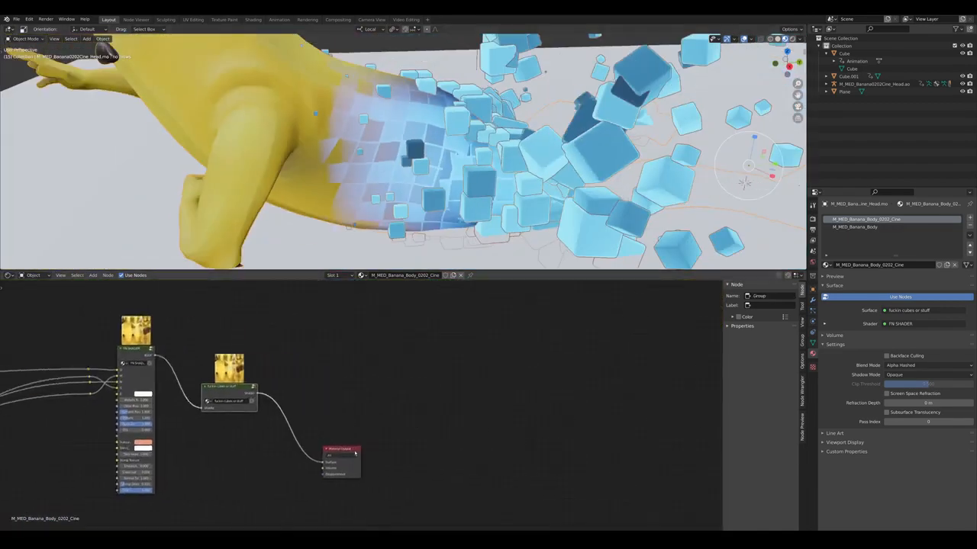
Ungroup the cube shader group in M_MED_Banana_Body_0202_Cine and spread its nodes clear of FN SHADER and Material Output
{"action": "left_click_drag", "start_coordinate": [293, 399], "coordinate": [295, 400]}
{"action": "key", "text": "g"}
{"action": "left_click", "coordinate": [568, 418]}
{"action": "scroll", "coordinate": [568, 418], "scroll_direction": "down", "scroll_amount": 5}
{"action": "middle_click_drag", "start_coordinate": [567, 418], "coordinate": [457, 413]}
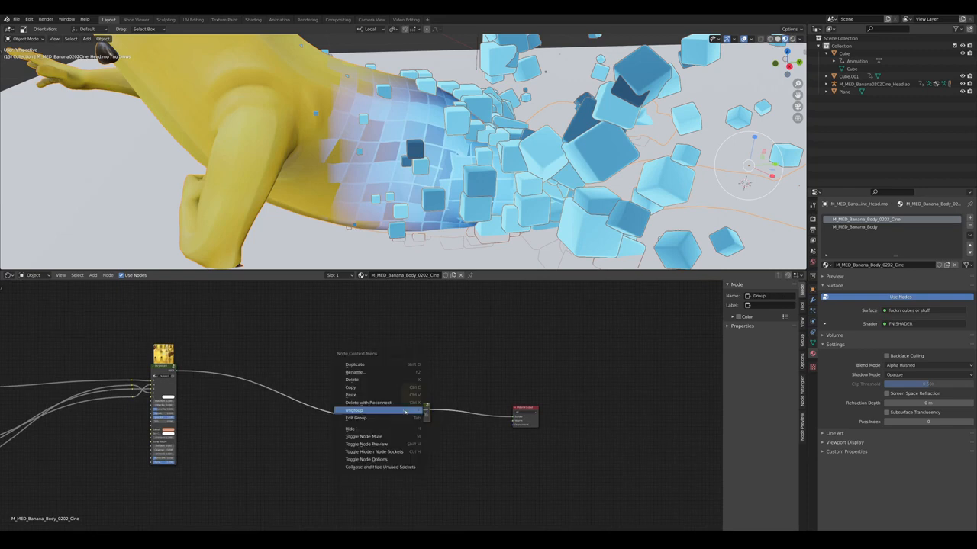
{"action": "left_click", "coordinate": [397, 411]}
{"action": "key", "text": "g"}
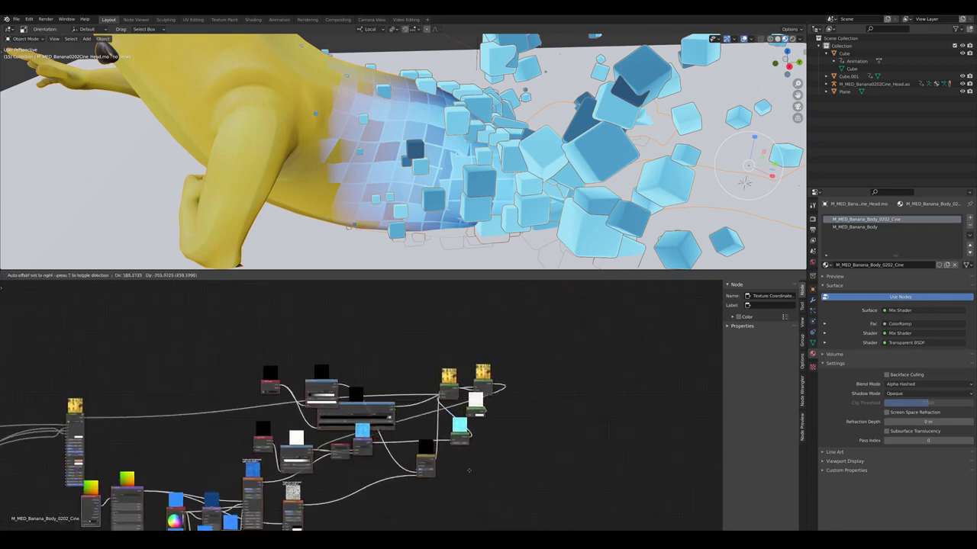
{"action": "left_click", "coordinate": [479, 474]}
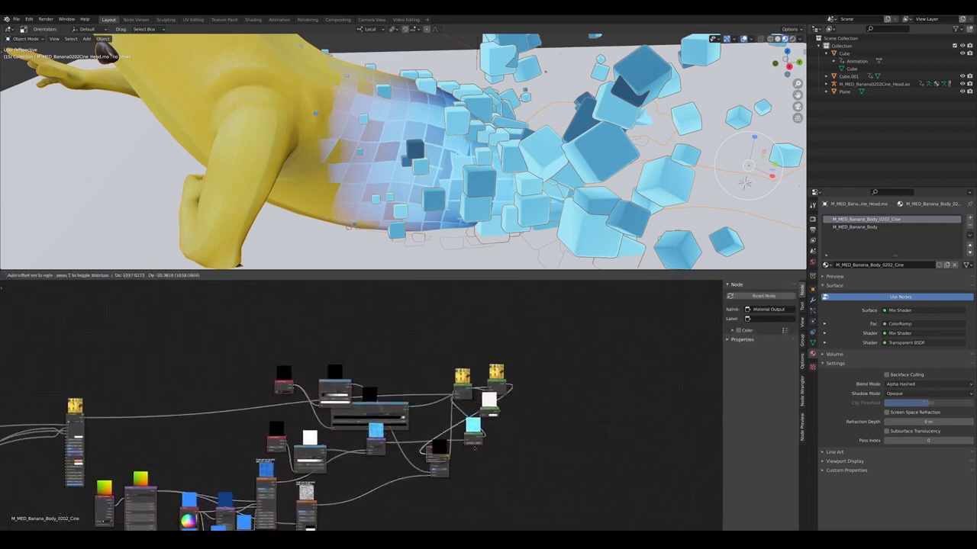
{"action": "middle_click_drag", "start_coordinate": [431, 512], "coordinate": [462, 429]}
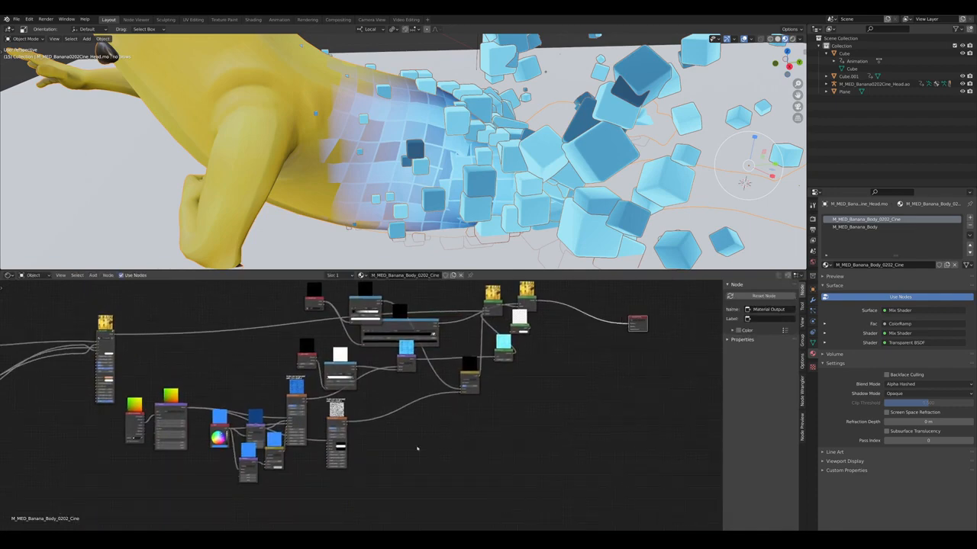
Preview the blue Brick Texture node's output on the banana
{"action": "scroll", "coordinate": [273, 484], "scroll_direction": "up", "scroll_amount": 4}
{"action": "middle_click_drag", "start_coordinate": [273, 484], "coordinate": [379, 445]}
{"action": "scroll", "coordinate": [232, 381], "scroll_direction": "up", "scroll_amount": 5}
{"action": "middle_click_drag", "start_coordinate": [232, 381], "coordinate": [356, 469]}
{"action": "scroll", "coordinate": [228, 438], "scroll_direction": "up", "scroll_amount": 5}
{"action": "scroll", "coordinate": [305, 432], "scroll_direction": "down", "scroll_amount": 7}
{"action": "middle_click_drag", "start_coordinate": [305, 432], "coordinate": [120, 453]}
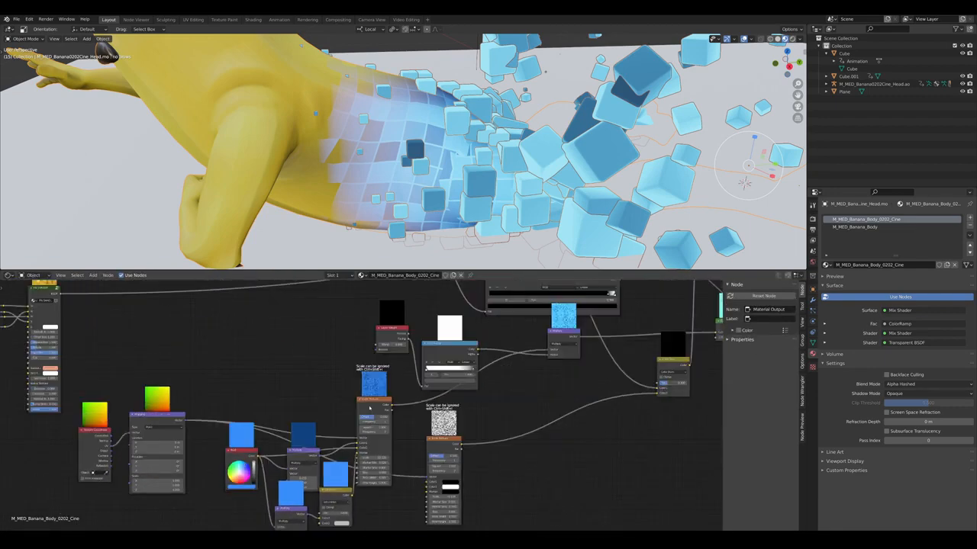
{"action": "left_click", "coordinate": [380, 408], "text": "ctrl+shift"}
{"action": "middle_click_drag", "start_coordinate": [423, 403], "coordinate": [359, 405]}
{"action": "scroll", "coordinate": [359, 404], "scroll_direction": "up", "scroll_amount": 4}
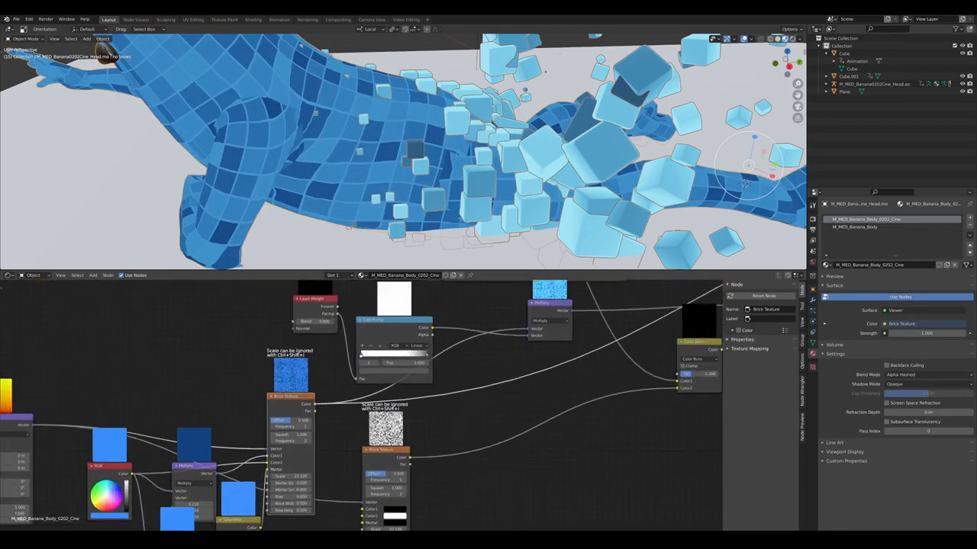
Preview the black-and-white Brick Texture on the banana and move the Color Burn node closer to the Multiply node
{"action": "left_click", "coordinate": [387, 455], "text": "ctrl+shift"}
{"action": "middle_click_drag", "start_coordinate": [474, 425], "coordinate": [353, 456]}
{"action": "scroll", "coordinate": [459, 401], "scroll_direction": "up", "scroll_amount": 1}
{"action": "middle_click_drag", "start_coordinate": [458, 401], "coordinate": [380, 421]}
{"action": "left_click", "coordinate": [510, 398], "text": "ctrl+shift"}
{"action": "left_click_drag", "start_coordinate": [440, 362], "coordinate": [396, 394]}
{"action": "middle_click_drag", "start_coordinate": [485, 374], "coordinate": [308, 467]}
{"action": "middle_click_drag", "start_coordinate": [549, 399], "coordinate": [505, 409]}
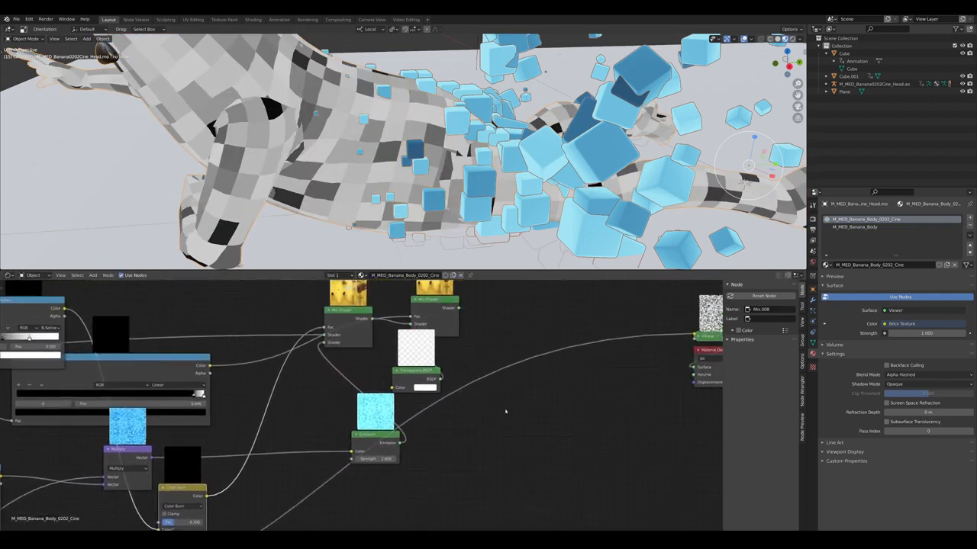
Preview the ColorRamp driven by the Vertex Color node on the banana and shift the Vertex Color node farther from it
{"action": "scroll", "coordinate": [506, 410], "scroll_direction": "down", "scroll_amount": 5}
{"action": "middle_click_drag", "start_coordinate": [526, 442], "coordinate": [491, 369]}
{"action": "scroll", "coordinate": [433, 360], "scroll_direction": "up", "scroll_amount": 1}
{"action": "middle_click_drag", "start_coordinate": [353, 362], "coordinate": [456, 354]}
{"action": "scroll", "coordinate": [367, 402], "scroll_direction": "up", "scroll_amount": 3}
{"action": "middle_click_drag", "start_coordinate": [366, 402], "coordinate": [374, 449]}
{"action": "left_click_drag", "start_coordinate": [347, 429], "coordinate": [354, 391]}
{"action": "left_click", "coordinate": [216, 300], "text": "ctrl+shift"}
{"action": "scroll", "coordinate": [267, 357], "scroll_direction": "up", "scroll_amount": 1}
{"action": "mouse_move", "coordinate": [249, 308]}
{"action": "middle_mouse_down"}
{"action": "mouse_move", "coordinate": [267, 358]}
{"action": "mouse_move", "coordinate": [355, 414]}
{"action": "middle_mouse_up"}
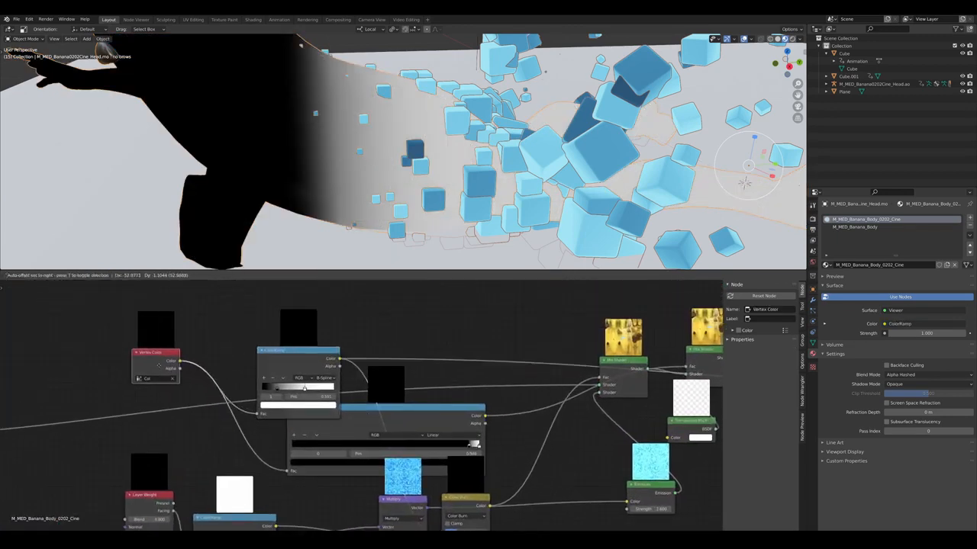
{"action": "left_click_drag", "start_coordinate": [159, 366], "coordinate": [136, 367]}
Preview the Color Burn node's output on the banana and inspect the dissolve boundary up close
{"action": "scroll", "coordinate": [343, 423], "scroll_direction": "down", "scroll_amount": 2}
{"action": "middle_click_drag", "start_coordinate": [389, 447], "coordinate": [318, 401]}
{"action": "left_click", "coordinate": [367, 441], "text": "ctrl+shift"}
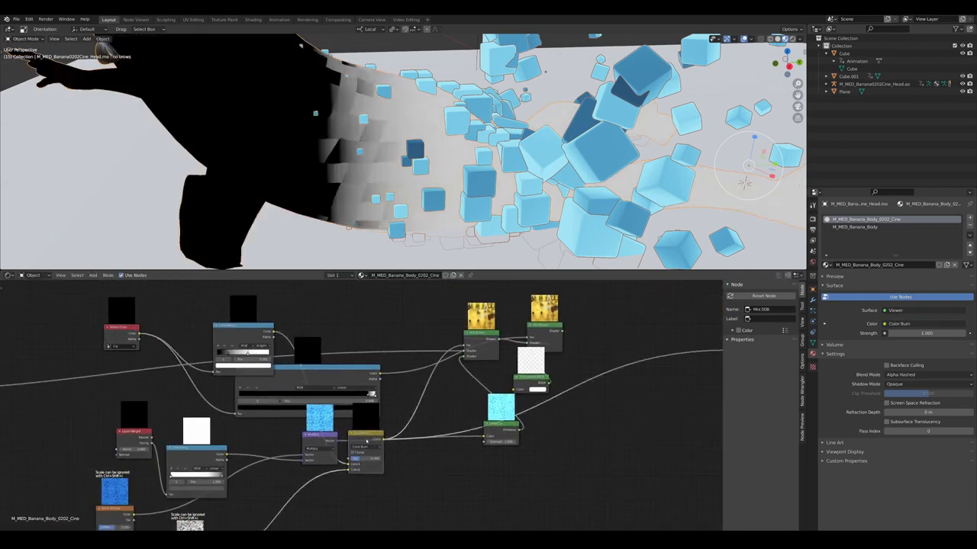
{"action": "scroll", "coordinate": [427, 200], "scroll_direction": "up", "scroll_amount": 1}
{"action": "middle_click_drag", "start_coordinate": [427, 200], "coordinate": [442, 191]}
Reposition the Mix Shader that blends FN SHADER with Emission and preview its output on the banana
{"action": "middle_click_drag", "start_coordinate": [436, 374], "coordinate": [364, 407]}
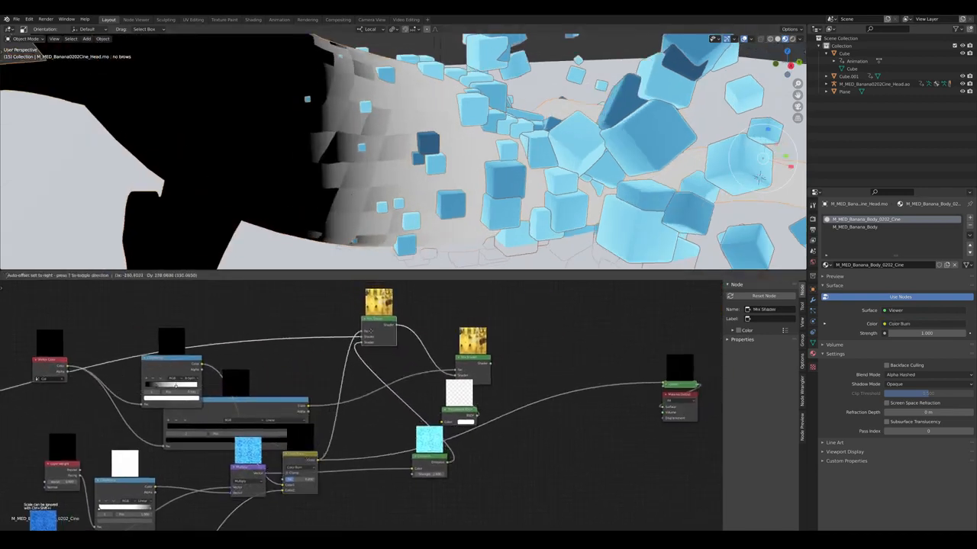
{"action": "mouse_move", "coordinate": [336, 372]}
{"action": "middle_mouse_down"}
{"action": "mouse_move", "coordinate": [463, 340]}
{"action": "mouse_move", "coordinate": [710, 353]}
{"action": "mouse_move", "coordinate": [400, 392]}
{"action": "middle_mouse_up"}
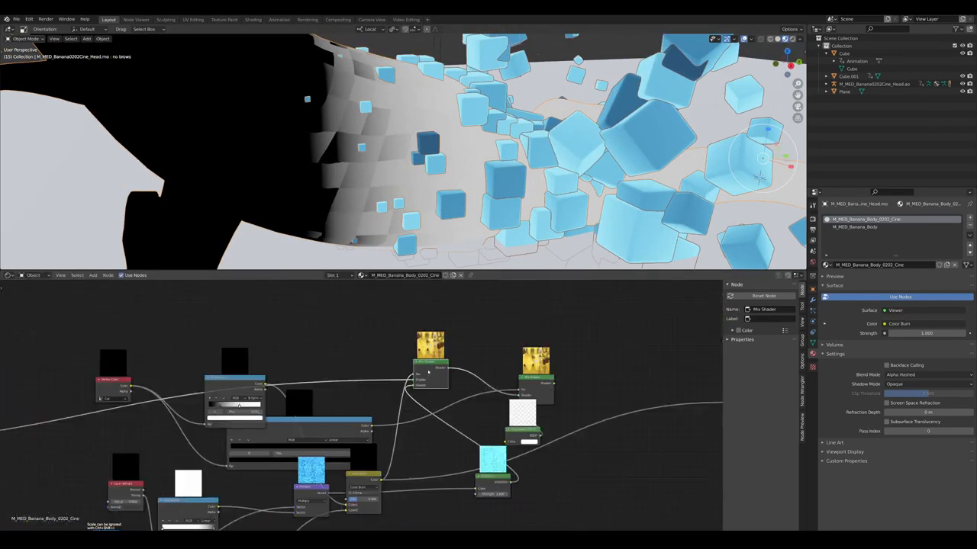
{"action": "left_click", "coordinate": [426, 373], "text": "ctrl+shift"}
{"action": "middle_click_drag", "start_coordinate": [464, 376], "coordinate": [396, 389]}
{"action": "scroll", "coordinate": [415, 386], "scroll_direction": "up", "scroll_amount": 3}
Return the preview to the blue Brick Texture and nudge it and the Layer Weight ColorRamp into clearer positions
{"action": "scroll", "coordinate": [396, 388], "scroll_direction": "down", "scroll_amount": 2}
{"action": "middle_click_drag", "start_coordinate": [205, 485], "coordinate": [243, 458]}
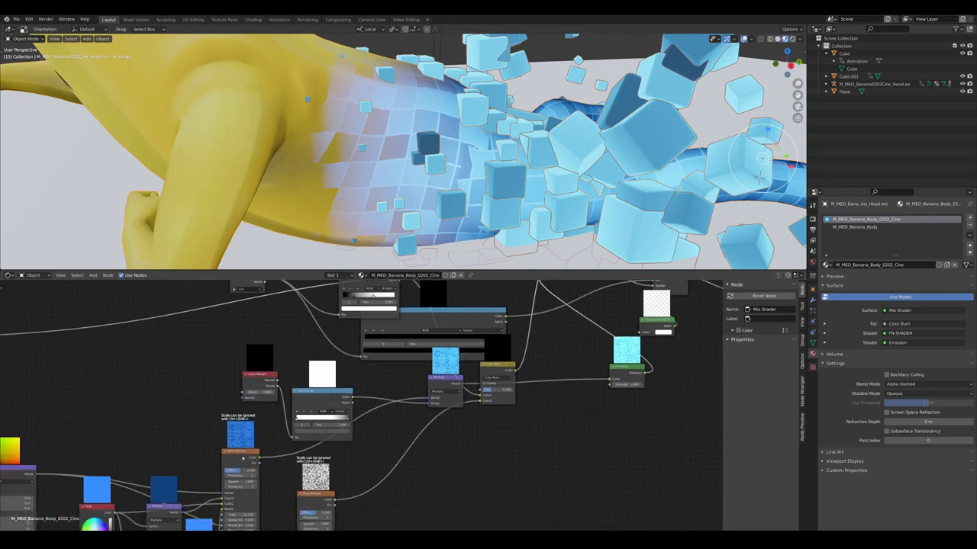
{"action": "left_click", "coordinate": [242, 458], "text": "ctrl+shift"}
{"action": "middle_click_drag", "start_coordinate": [458, 385], "coordinate": [399, 452]}
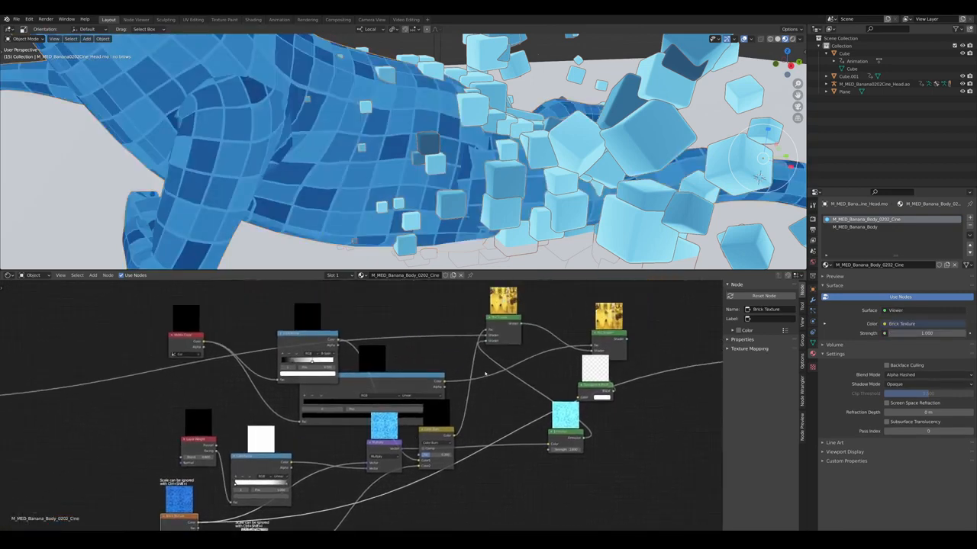
{"action": "middle_click_drag", "start_coordinate": [279, 485], "coordinate": [329, 441]}
{"action": "left_click_drag", "start_coordinate": [315, 416], "coordinate": [326, 408]}
{"action": "left_click_drag", "start_coordinate": [231, 477], "coordinate": [237, 480]}
{"action": "scroll", "coordinate": [362, 409], "scroll_direction": "down", "scroll_amount": 4}
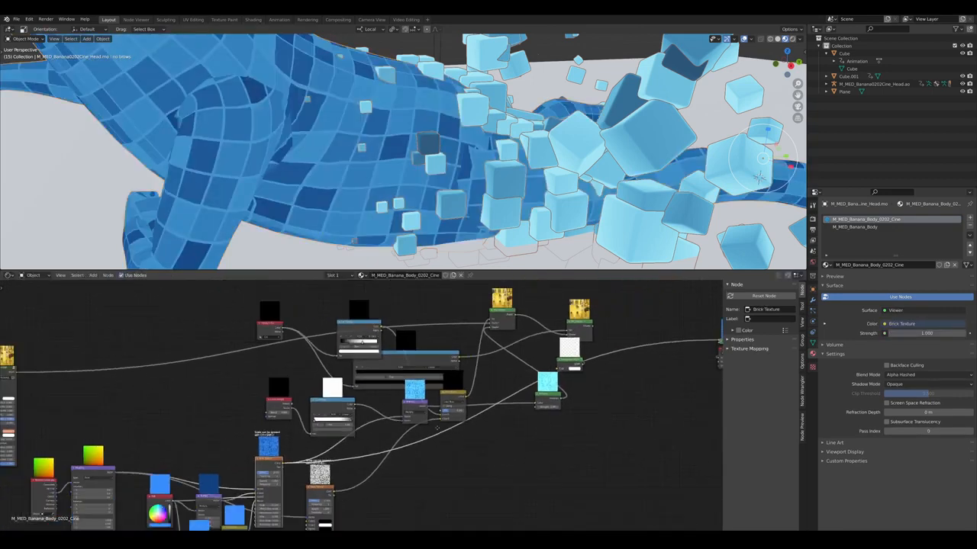
Undo the node previews and the ungrouping in the banana's 0202_Cine material, back to the grouped cubes node between FN SHADER and Material Output
{"action": "middle_click_drag", "start_coordinate": [458, 422], "coordinate": [325, 451]}
{"action": "scroll", "coordinate": [526, 175], "scroll_direction": "down", "scroll_amount": 9}
{"action": "middle_click_drag", "start_coordinate": [488, 186], "coordinate": [522, 178]}
{"action": "scroll", "coordinate": [432, 378], "scroll_direction": "up", "scroll_amount": 5}
{"action": "middle_click_drag", "start_coordinate": [432, 377], "coordinate": [399, 402]}
{"action": "scroll", "coordinate": [399, 402], "scroll_direction": "down", "scroll_amount": 5}
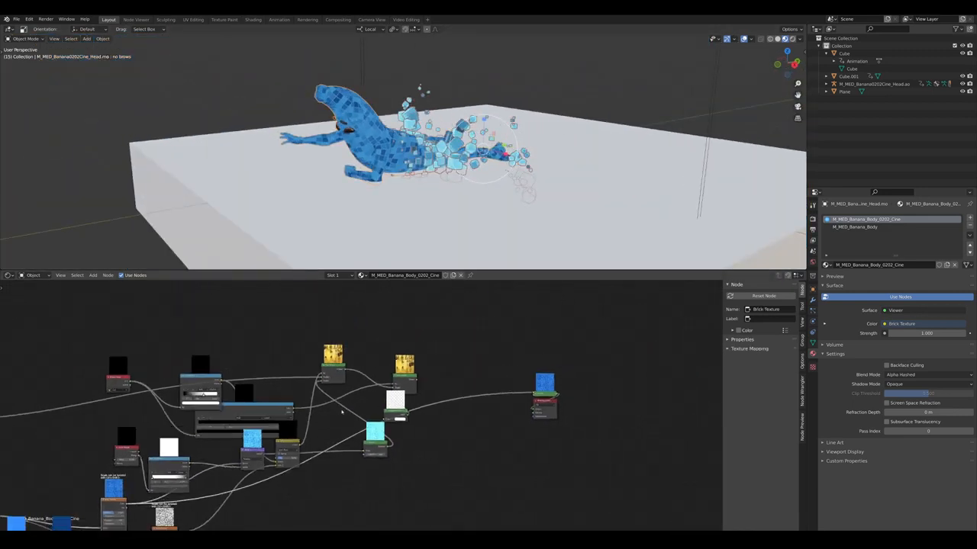
{"action": "key", "text": "ctrl+z"}
{"action": "key", "text": "ctrl+z"}
{"action": "key", "text": "ctrl+z"}
{"action": "key", "text": "ctrl+shift+z"}
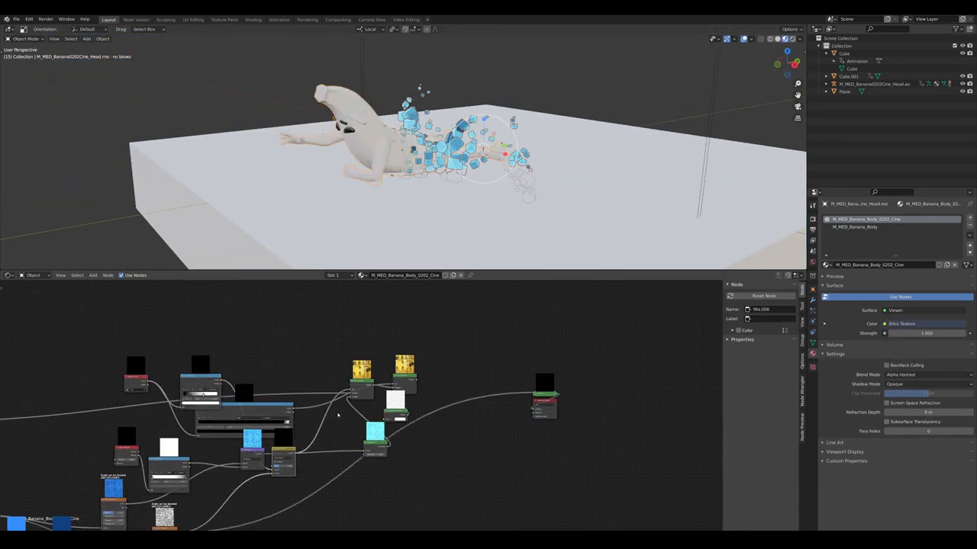
{"action": "key", "text": "ctrl+z"}
{"action": "key", "text": "ctrl+z"}
{"action": "key", "text": "ctrl+z"}
{"action": "key", "text": "ctrl+z"}
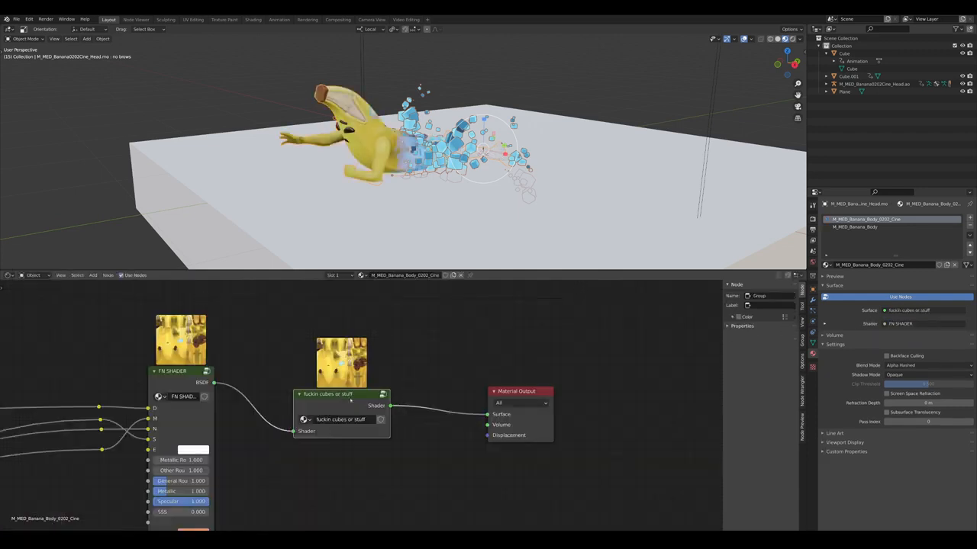
Copy the cubes group node, open the M_MED_Banana_Body material, and move its Vertex Color and ColorRamp nodes clear of the others
{"action": "mouse_move", "coordinate": [329, 400]}
{"action": "left_mouse_down"}
{"action": "mouse_move", "coordinate": [334, 384]}
{"action": "mouse_move", "coordinate": [329, 401]}
{"action": "left_mouse_up"}
{"action": "left_click", "coordinate": [855, 227]}
{"action": "scroll", "coordinate": [362, 488], "scroll_direction": "down", "scroll_amount": 4}
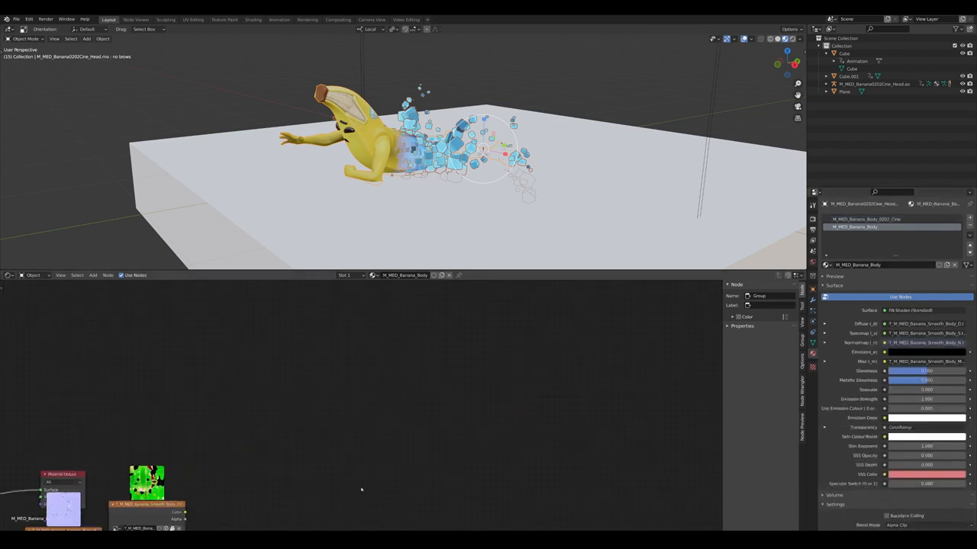
{"action": "middle_click_drag", "start_coordinate": [361, 488], "coordinate": [419, 409]}
{"action": "scroll", "coordinate": [403, 413], "scroll_direction": "up", "scroll_amount": 1}
{"action": "scroll", "coordinate": [403, 415], "scroll_direction": "down", "scroll_amount": 3}
{"action": "left_click_drag", "start_coordinate": [267, 362], "coordinate": [181, 356]}
{"action": "left_click_drag", "start_coordinate": [320, 355], "coordinate": [157, 347]}
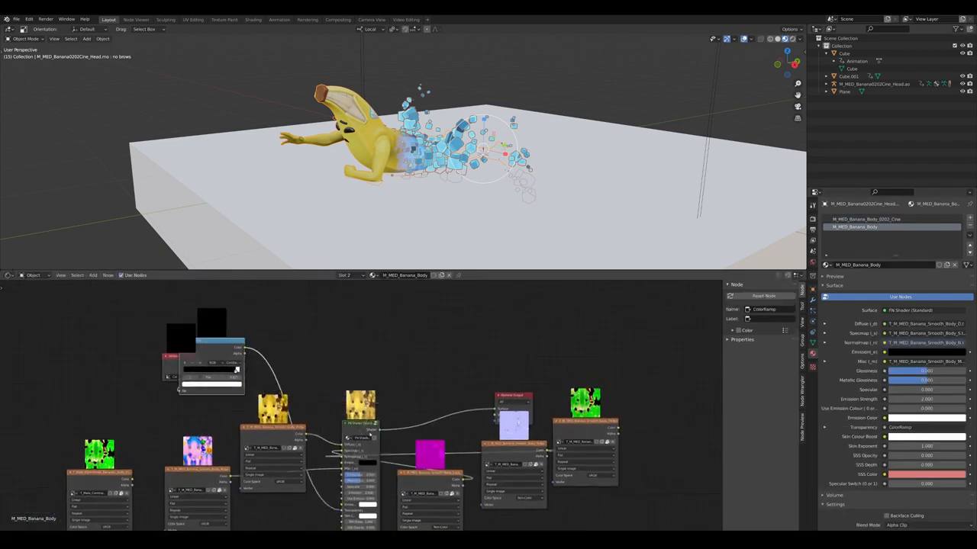
Move the FN Shader (Standard) node up and insert the copied cubes group between it and the Material Output
{"action": "left_click_drag", "start_coordinate": [364, 433], "coordinate": [353, 353]}
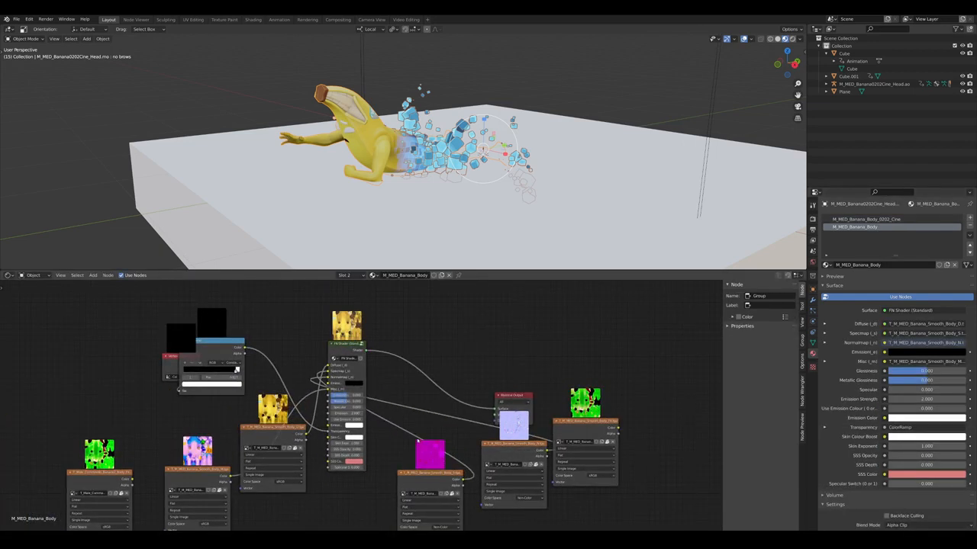
{"action": "scroll", "coordinate": [447, 386], "scroll_direction": "down", "scroll_amount": 4}
{"action": "left_click", "coordinate": [391, 411]}
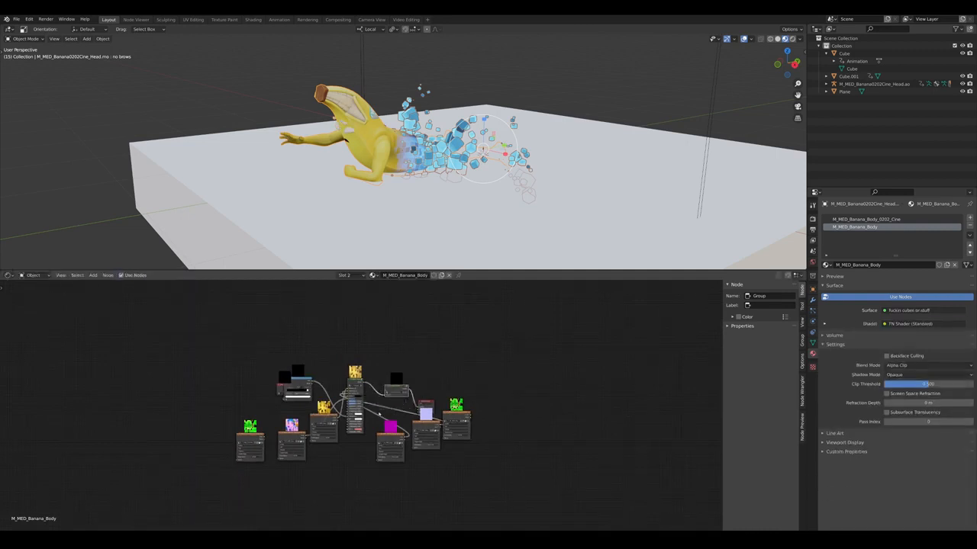
{"action": "scroll", "coordinate": [274, 367], "scroll_direction": "up", "scroll_amount": 5}
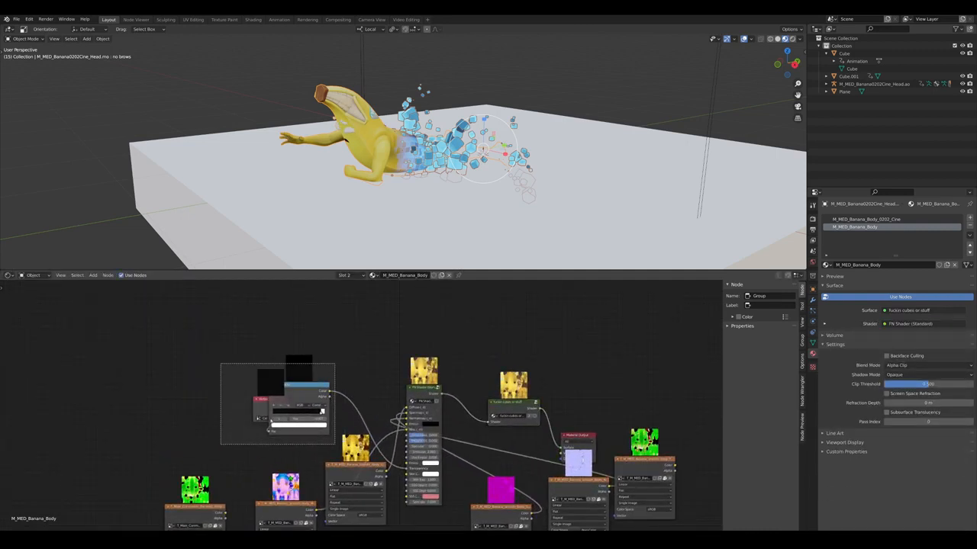
{"action": "left_click_drag", "start_coordinate": [336, 444], "coordinate": [344, 437]}
{"action": "key", "text": "x"}
{"action": "key", "text": "ctrl+z"}
Shift the Vertex Color node away from the ColorRamp it drives and inspect the banana's dissolve boundary up close
{"action": "scroll", "coordinate": [164, 411], "scroll_direction": "up", "scroll_amount": 8}
{"action": "left_click_drag", "start_coordinate": [350, 403], "coordinate": [210, 409]}
{"action": "scroll", "coordinate": [317, 465], "scroll_direction": "up", "scroll_amount": 3}
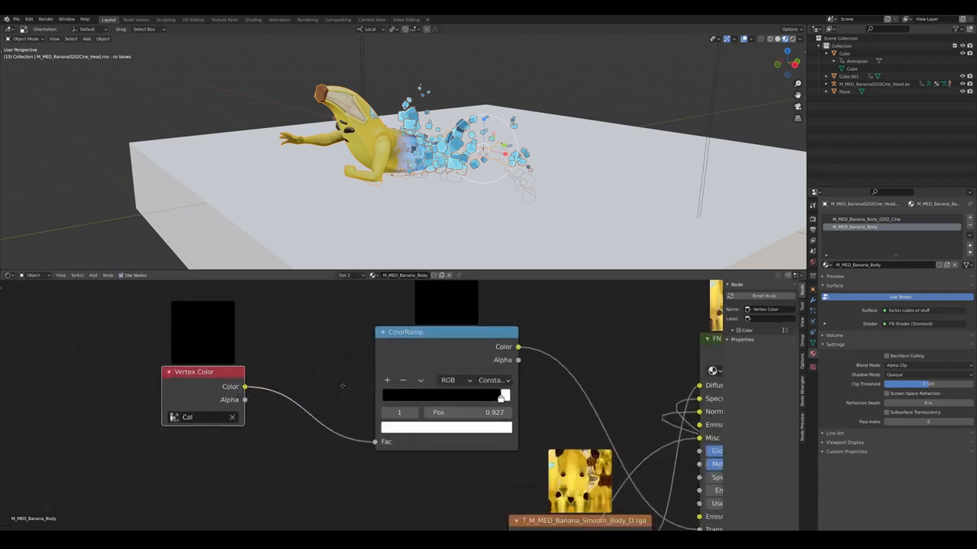
{"action": "scroll", "coordinate": [305, 362], "scroll_direction": "down", "scroll_amount": 6}
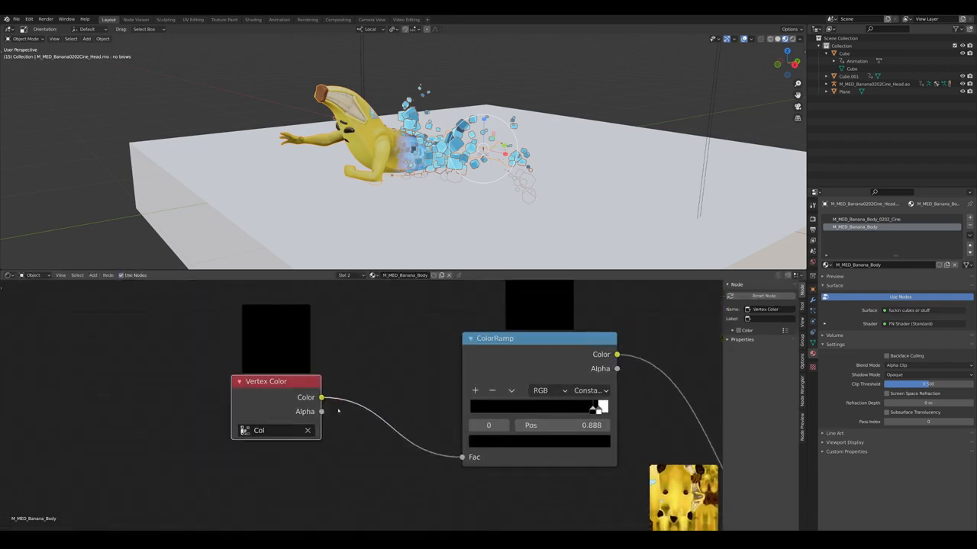
{"action": "scroll", "coordinate": [212, 354], "scroll_direction": "up", "scroll_amount": 6}
{"action": "middle_click_drag", "start_coordinate": [211, 354], "coordinate": [327, 410]}
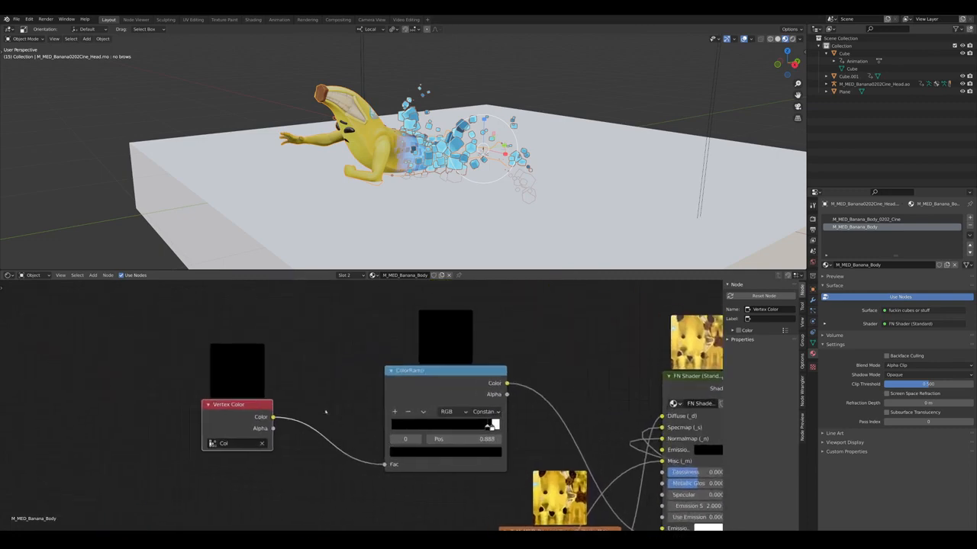
{"action": "left_click_drag", "start_coordinate": [155, 328], "coordinate": [527, 477]}
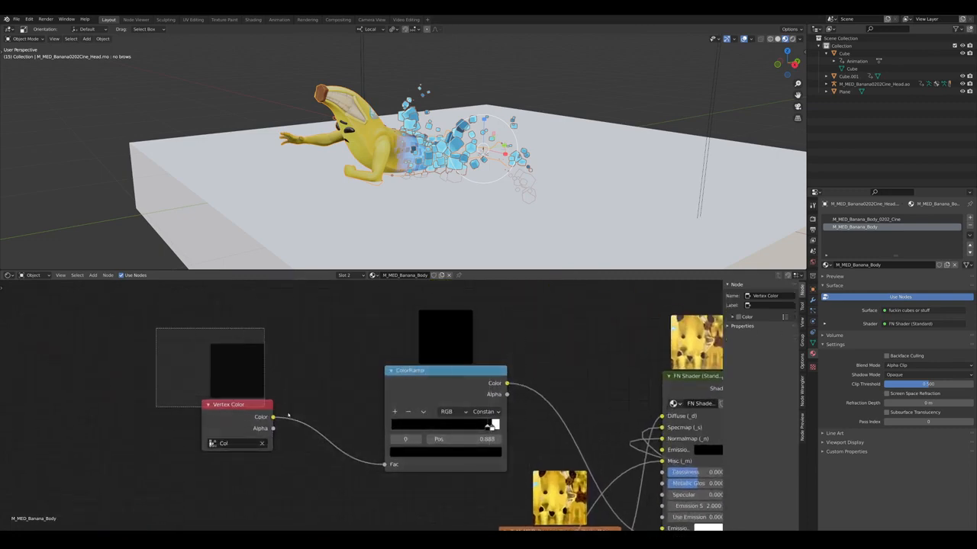
{"action": "scroll", "coordinate": [441, 105], "scroll_direction": "up", "scroll_amount": 8}
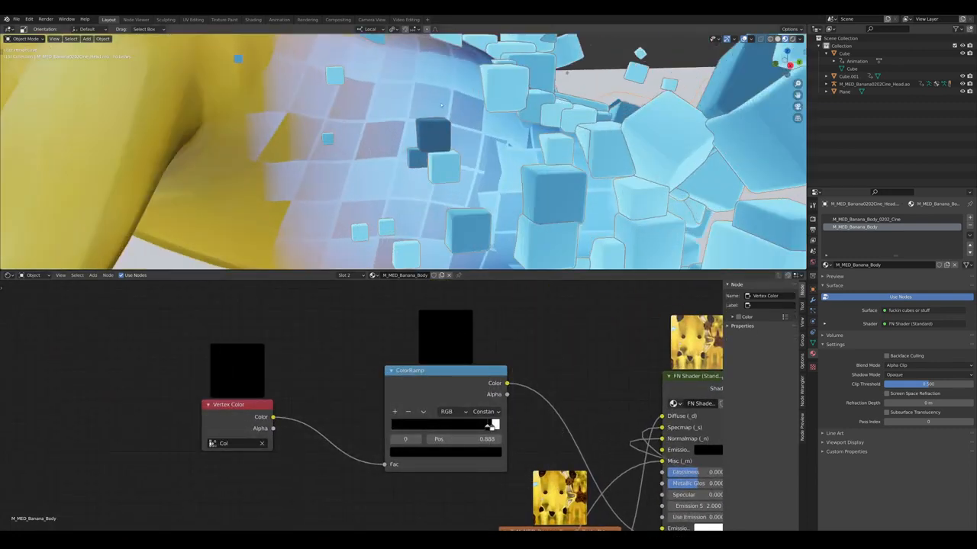
{"action": "scroll", "coordinate": [403, 153], "scroll_direction": "down", "scroll_amount": 8}
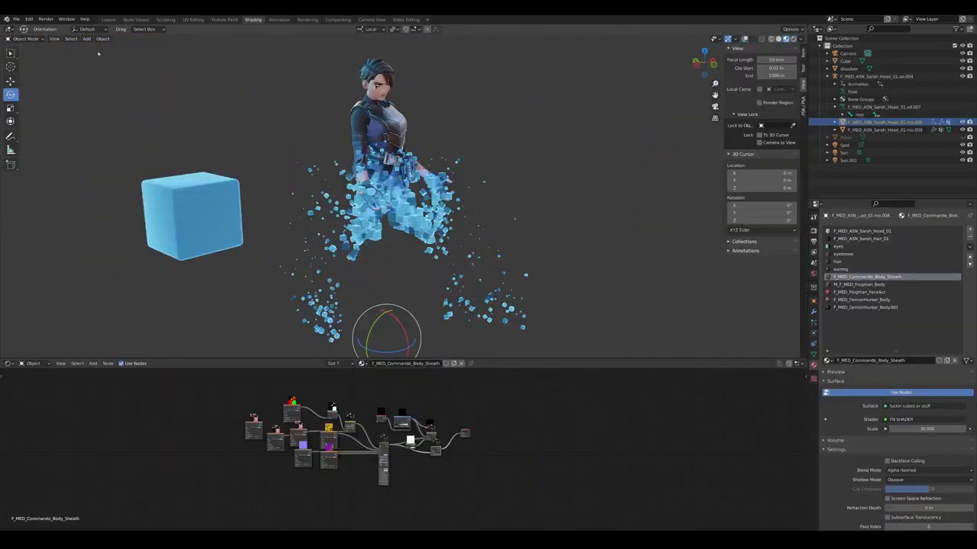
Switch to the commando Blender scene and append the banana mesh object from the Object folder of creative.blend
{"action": "left_click", "coordinate": [16, 19]}
{"action": "left_click", "coordinate": [43, 106]}
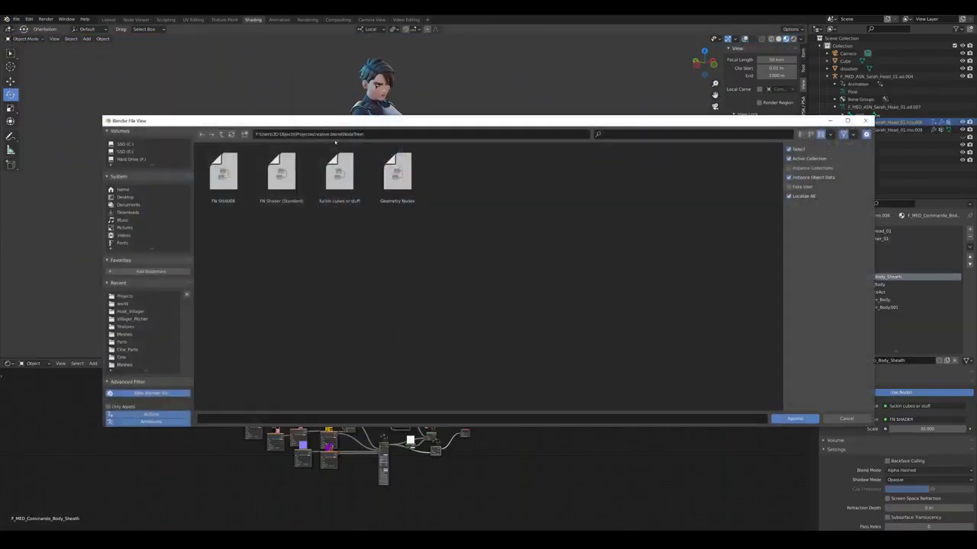
{"action": "left_click", "coordinate": [222, 135]}
{"action": "double_click", "coordinate": [738, 177]}
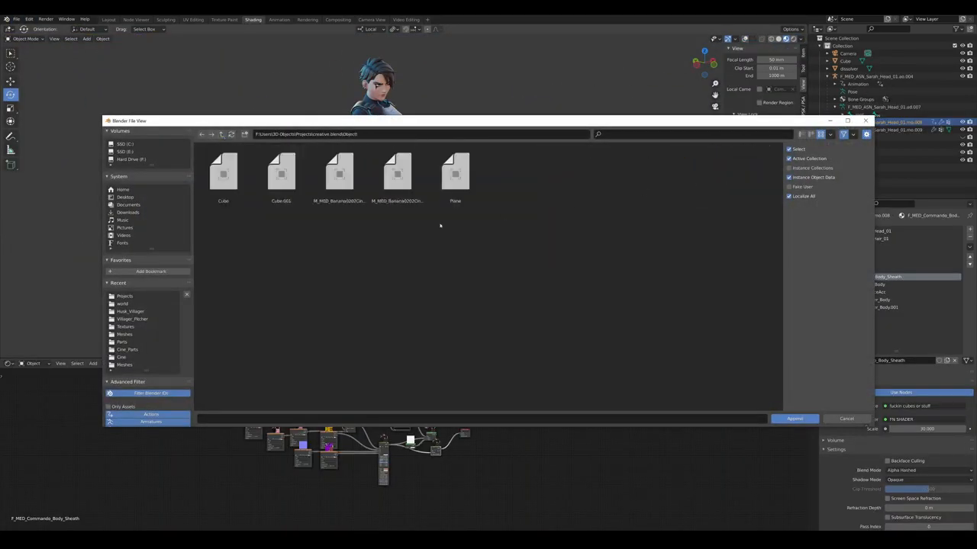
{"action": "left_click", "coordinate": [398, 203]}
{"action": "left_click", "coordinate": [794, 419]}
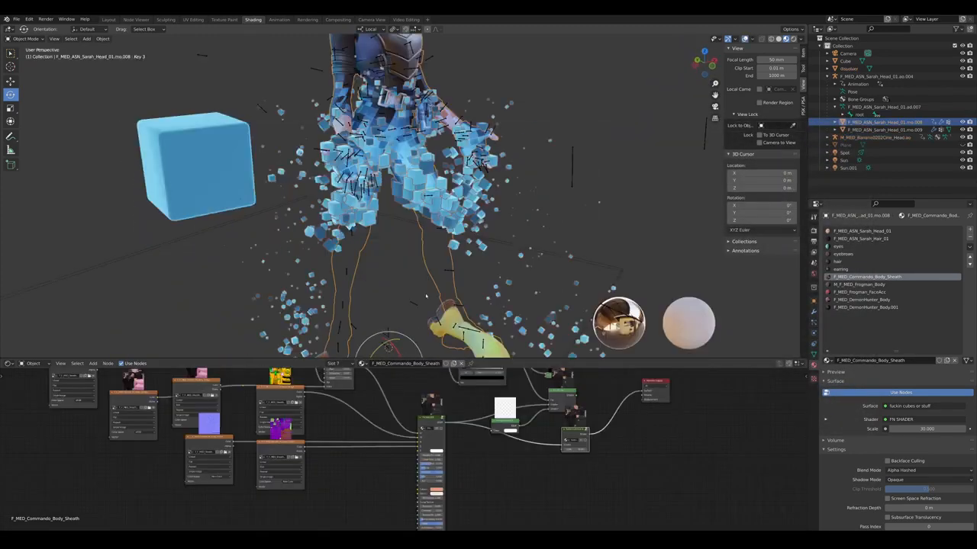
Inspect the commando's cubes beside the appended banana and change the shader node area to the Geometry Node Editor
{"action": "scroll", "coordinate": [425, 301], "scroll_direction": "up", "scroll_amount": 2}
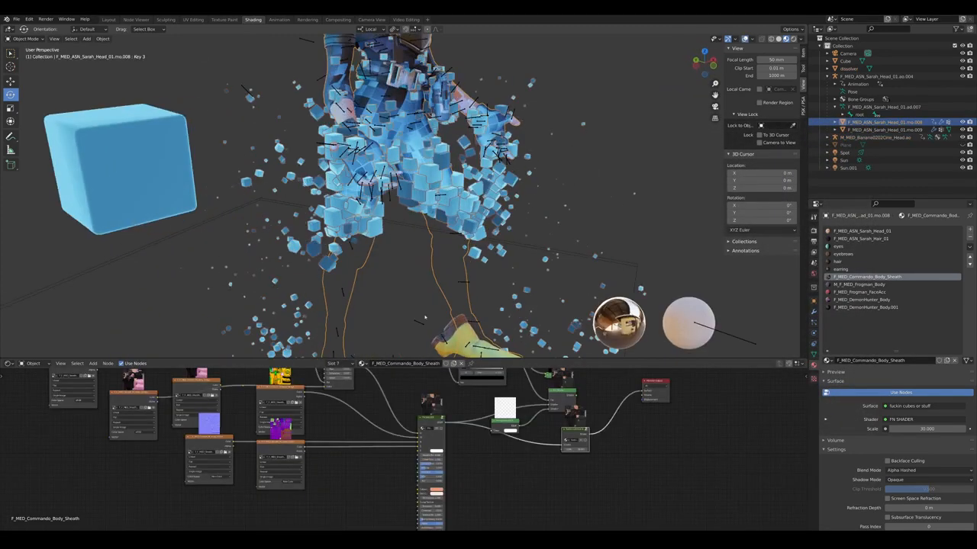
{"action": "middle_click_drag", "start_coordinate": [449, 305], "coordinate": [401, 298]}
{"action": "scroll", "coordinate": [378, 298], "scroll_direction": "up", "scroll_amount": 3}
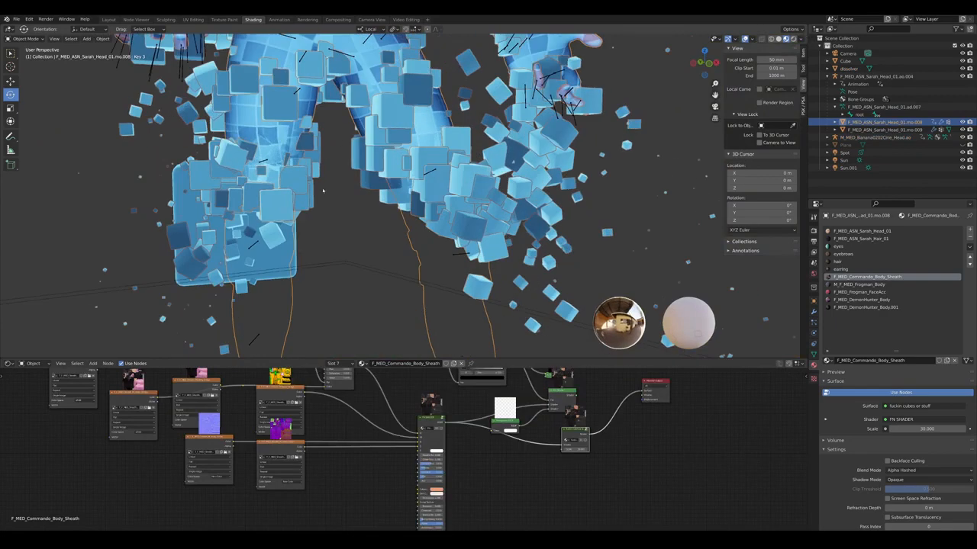
{"action": "scroll", "coordinate": [400, 298], "scroll_direction": "down", "scroll_amount": 4}
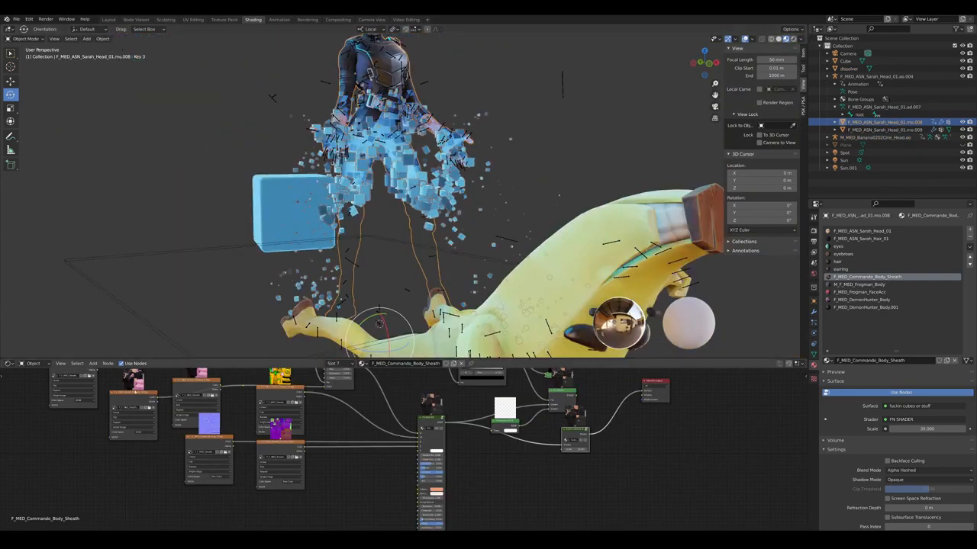
{"action": "left_click", "coordinate": [10, 363]}
{"action": "left_click", "coordinate": [38, 426]}
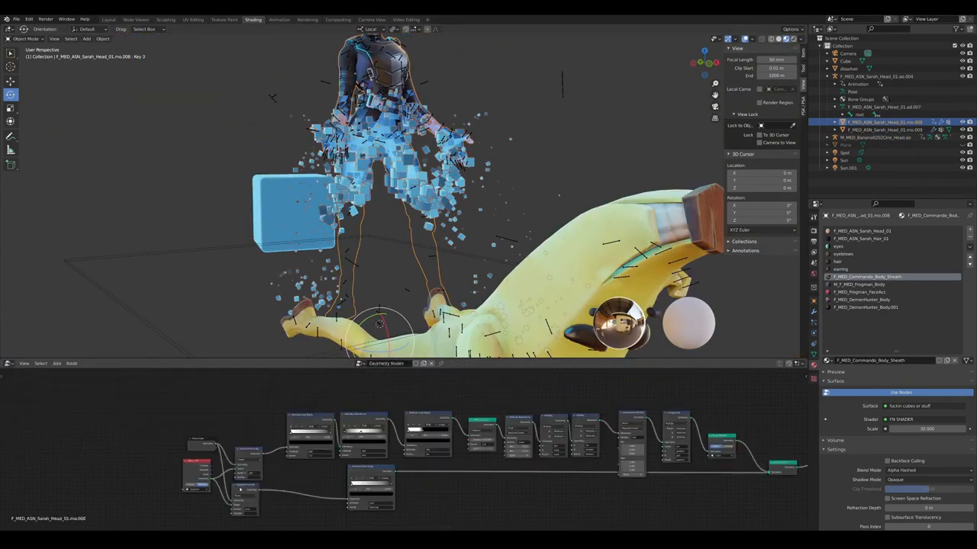
Set the Point Distribute node's density to 300 in the commando's geometry nodes
{"action": "scroll", "coordinate": [39, 426], "scroll_direction": "up", "scroll_amount": 4}
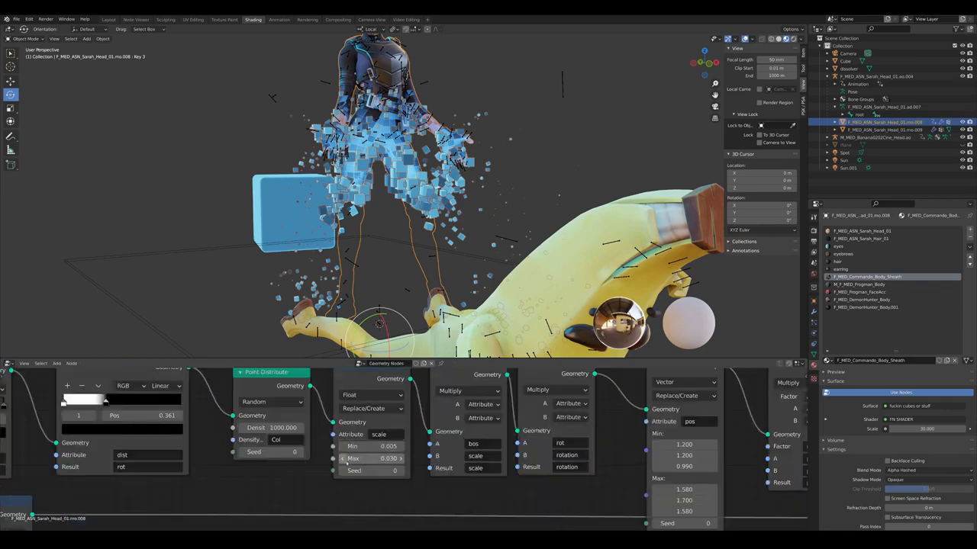
{"action": "middle_click_drag", "start_coordinate": [272, 453], "coordinate": [352, 454]}
{"action": "scroll", "coordinate": [330, 450], "scroll_direction": "up", "scroll_amount": 2}
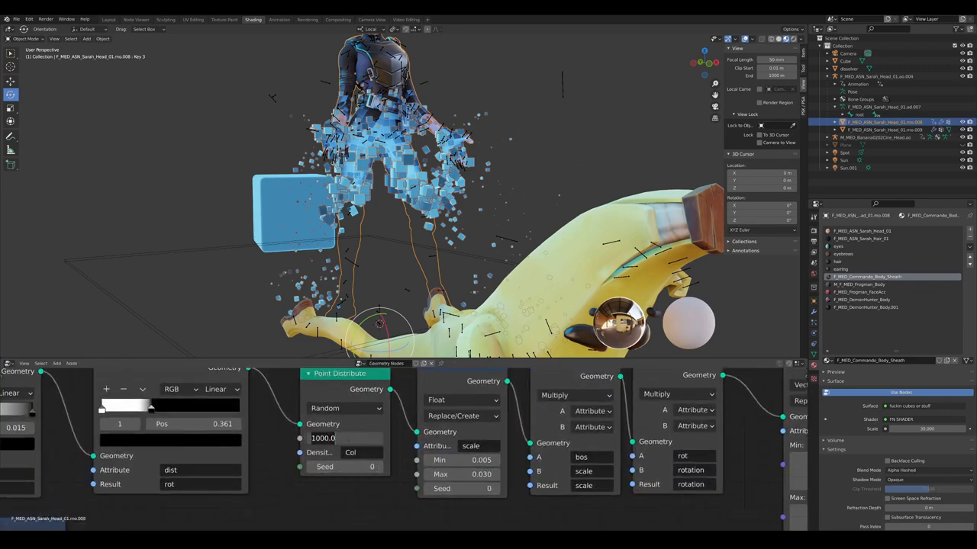
{"action": "key", "text": "Return"}
Set the Attribute Randomize node for the cube scale to a minimum of 0.01 and a maximum of 0.06
{"action": "scroll", "coordinate": [405, 448], "scroll_direction": "up", "scroll_amount": 3}
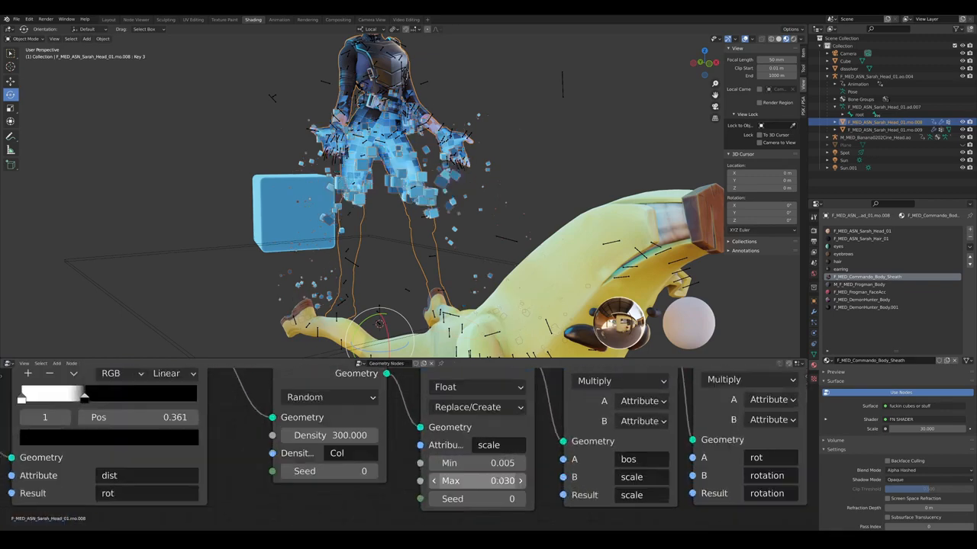
{"action": "mouse_move", "coordinate": [476, 481]}
{"action": "left_mouse_down"}
{"action": "mouse_move", "coordinate": [503, 481]}
{"action": "mouse_move", "coordinate": [489, 481]}
{"action": "left_mouse_up"}
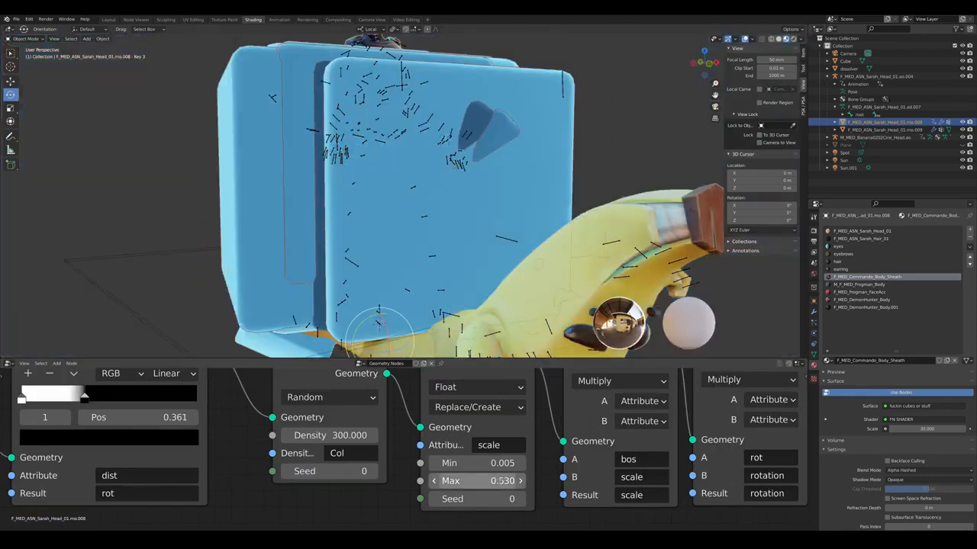
{"action": "key", "text": "ctrl+z"}
{"action": "left_click", "coordinate": [507, 482]}
{"action": "key", "text": "Return"}
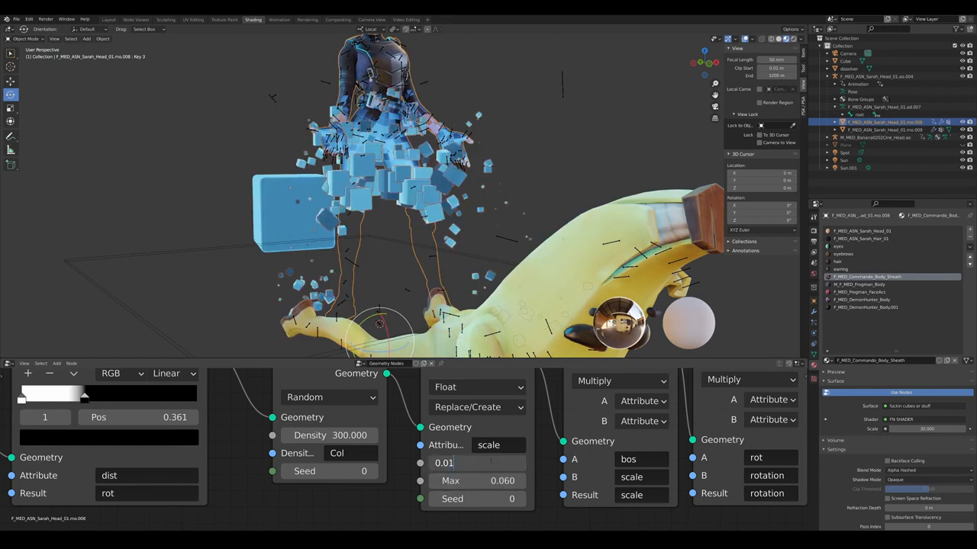
{"action": "key", "text": "Return"}
Move the dissolver plane up and down along the commando, leaving it low enough that only the lower legs dissolve into cubes
{"action": "key", "text": "alt+shift+z"}
{"action": "scroll", "coordinate": [534, 182], "scroll_direction": "down", "scroll_amount": 3}
{"action": "mouse_move", "coordinate": [531, 181]}
{"action": "middle_mouse_down"}
{"action": "mouse_move", "coordinate": [606, 178]}
{"action": "mouse_move", "coordinate": [534, 176]}
{"action": "middle_mouse_up"}
{"action": "scroll", "coordinate": [543, 180], "scroll_direction": "up", "scroll_amount": 3}
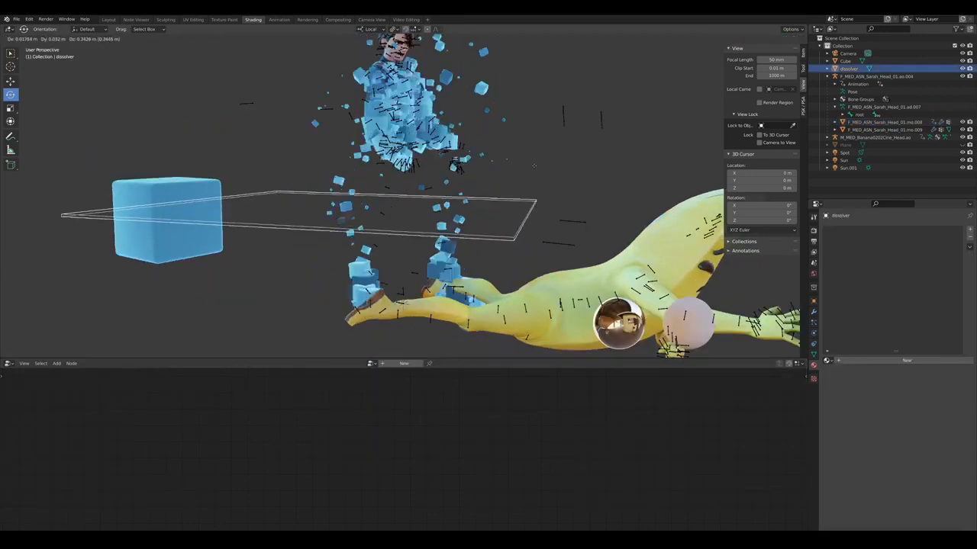
{"action": "left_click", "coordinate": [534, 165]}
{"action": "middle_click_drag", "start_coordinate": [534, 165], "coordinate": [532, 200]}
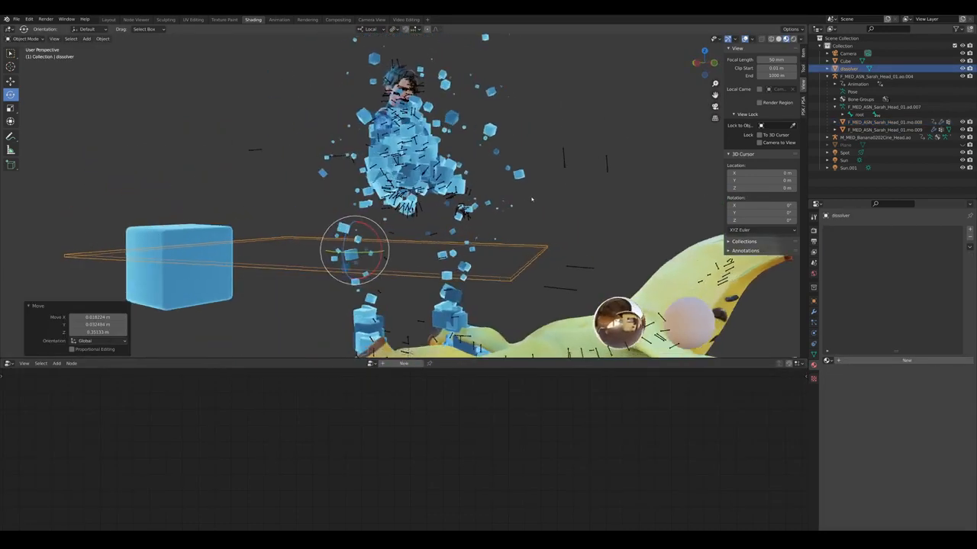
{"action": "key", "text": "g"}
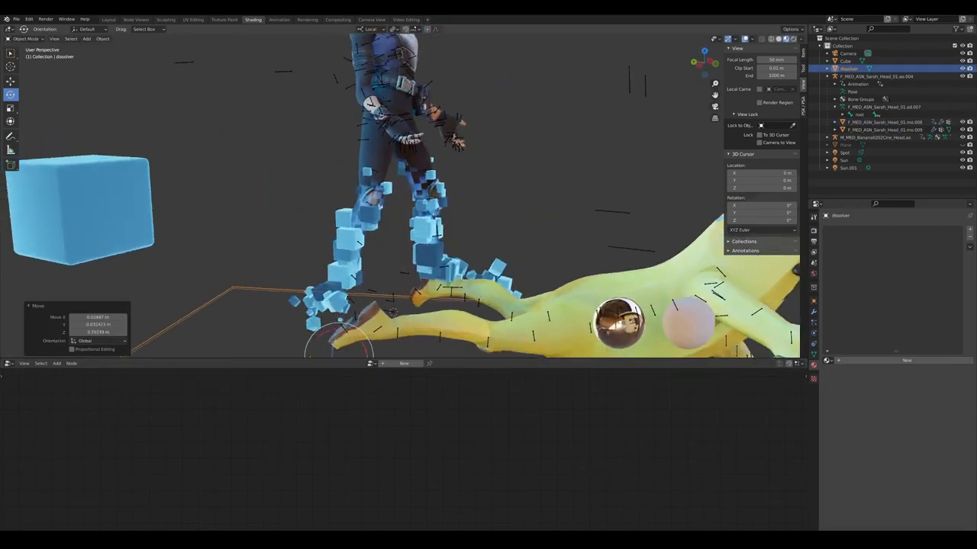
Move the banana armature away from the commando so it lies clear of the character's feet and the dissolver plane
{"action": "scroll", "coordinate": [400, 195], "scroll_direction": "down", "scroll_amount": 4}
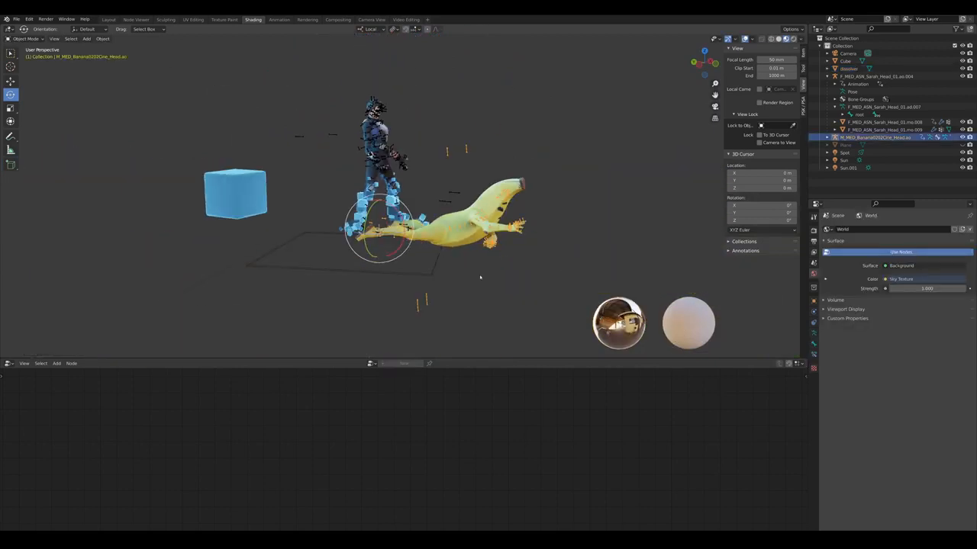
{"action": "key", "text": "g"}
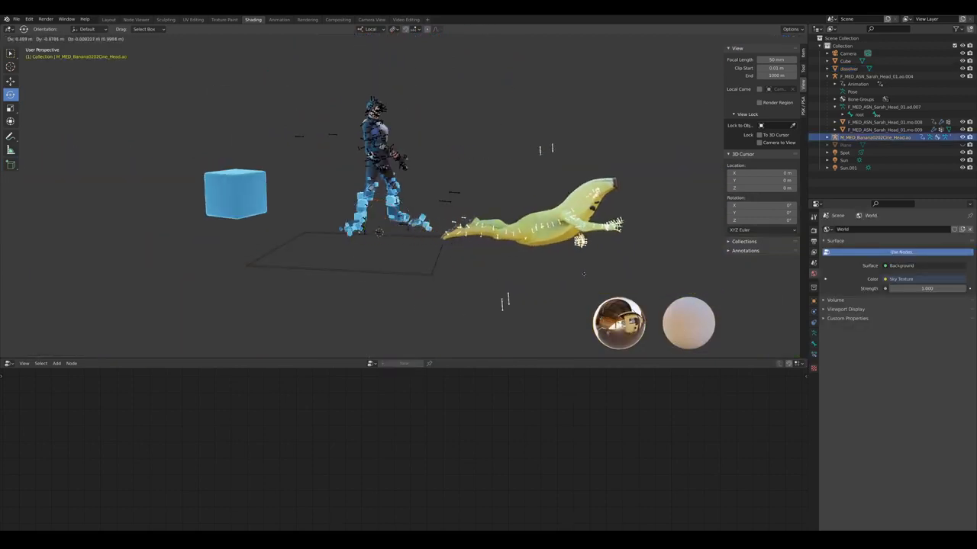
{"action": "left_click", "coordinate": [617, 277]}
{"action": "middle_click_drag", "start_coordinate": [617, 277], "coordinate": [491, 251], "text": "shift"}
{"action": "key", "text": "g"}
{"action": "left_click", "coordinate": [424, 222]}
{"action": "scroll", "coordinate": [424, 221], "scroll_direction": "up", "scroll_amount": 4}
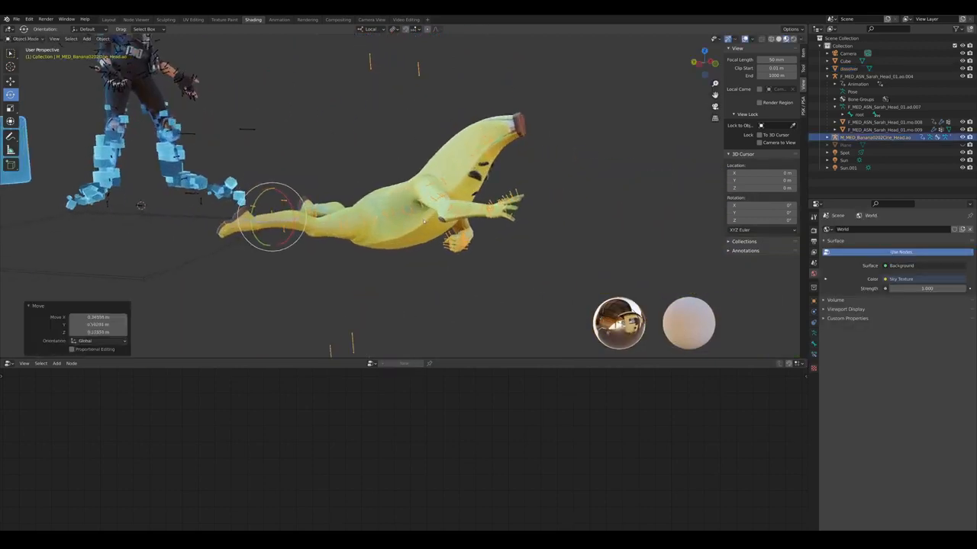
{"action": "middle_click_drag", "start_coordinate": [424, 221], "coordinate": [335, 223]}
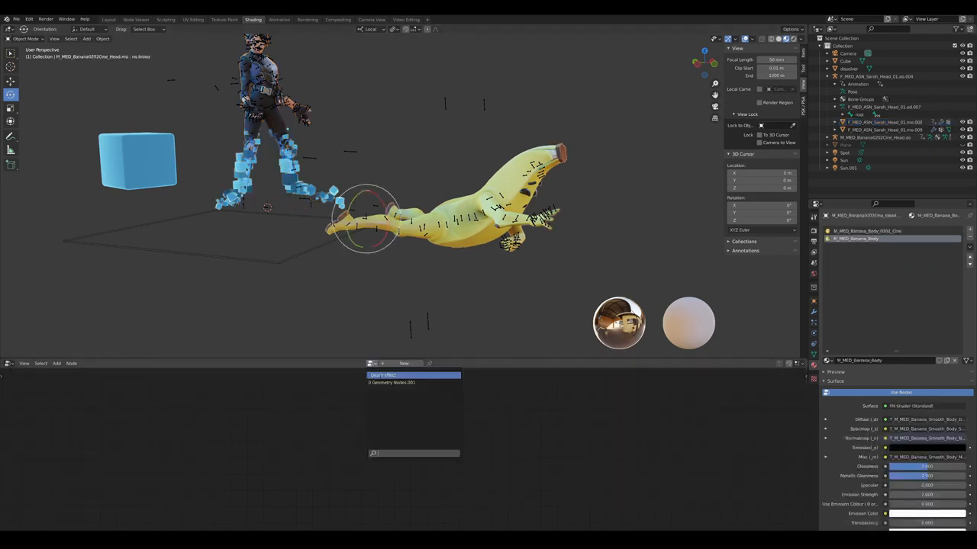
Assign the Death effect geometry node tree to the banana mesh and bring up the mesh's vertex color layers
{"action": "left_click", "coordinate": [383, 376]}
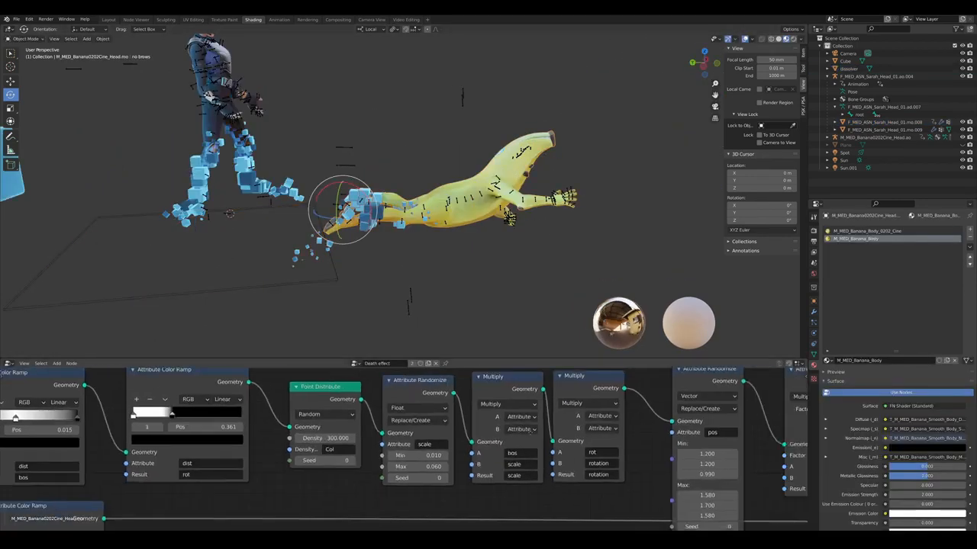
{"action": "middle_click_drag", "start_coordinate": [531, 431], "coordinate": [505, 438]}
{"action": "left_click", "coordinate": [814, 355]}
{"action": "scroll", "coordinate": [895, 437], "scroll_direction": "down", "scroll_amount": 6}
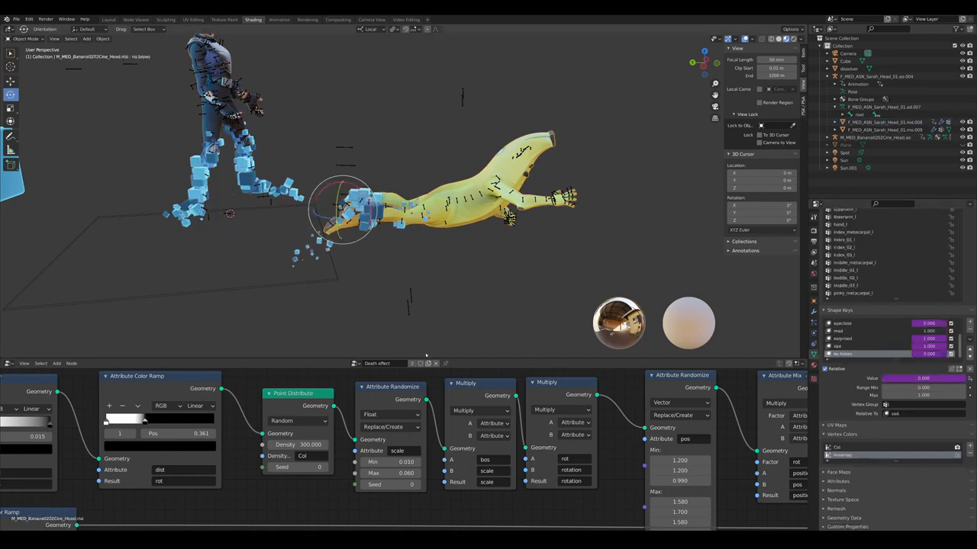
Insert the cubes shader group between the FN Shader and the Material Output in the M_MED_Banana_Body material
{"action": "left_click", "coordinate": [8, 363]}
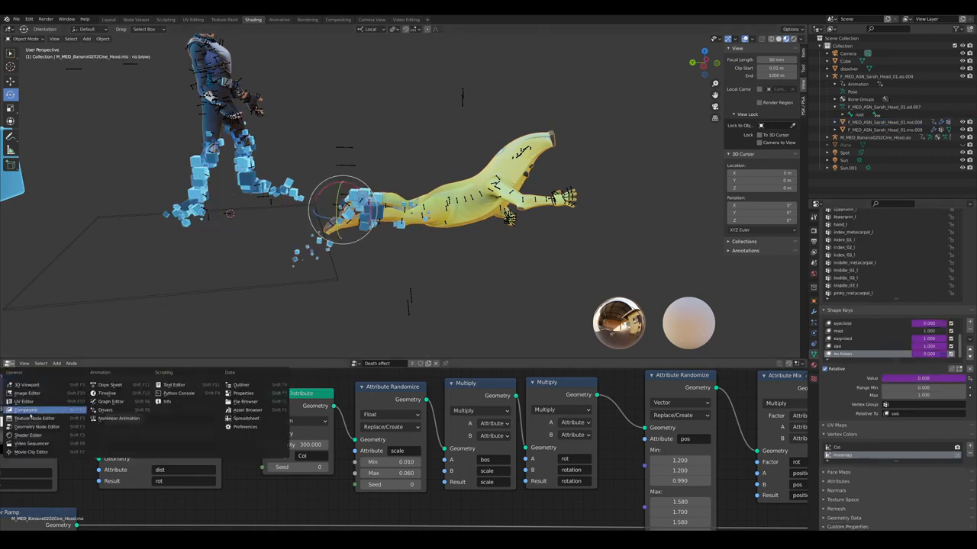
{"action": "left_click", "coordinate": [27, 435]}
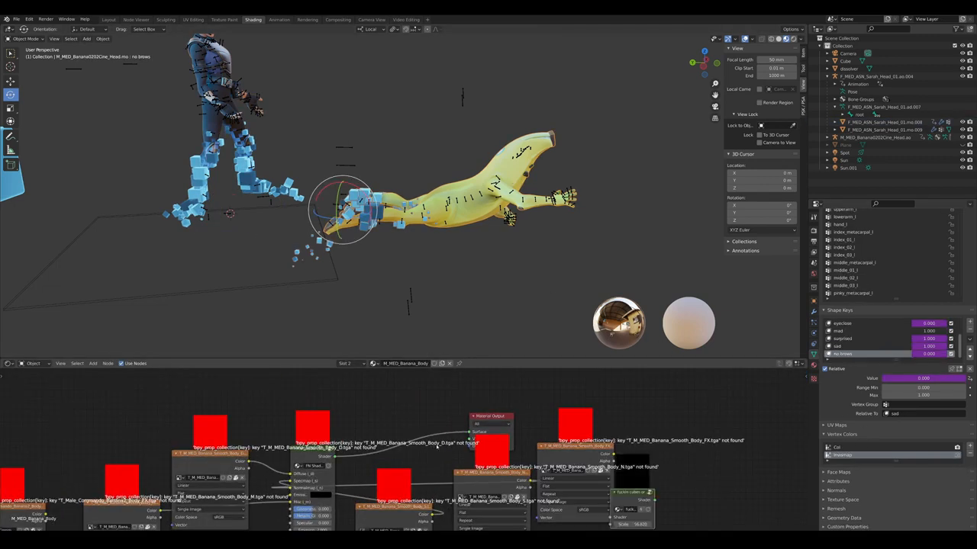
{"action": "left_click_drag", "start_coordinate": [633, 504], "coordinate": [409, 447]}
{"action": "scroll", "coordinate": [388, 391], "scroll_direction": "up", "scroll_amount": 1}
{"action": "scroll", "coordinate": [388, 391], "scroll_direction": "up", "scroll_amount": 1}
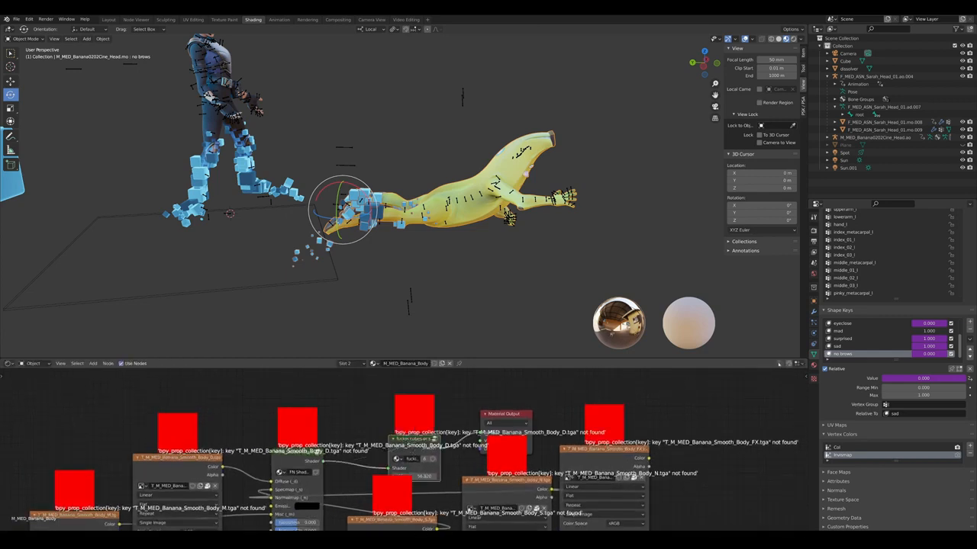
Set the blend mode of the M_MED_Banana_Body material to Alpha Clip
{"action": "left_click", "coordinate": [814, 364]}
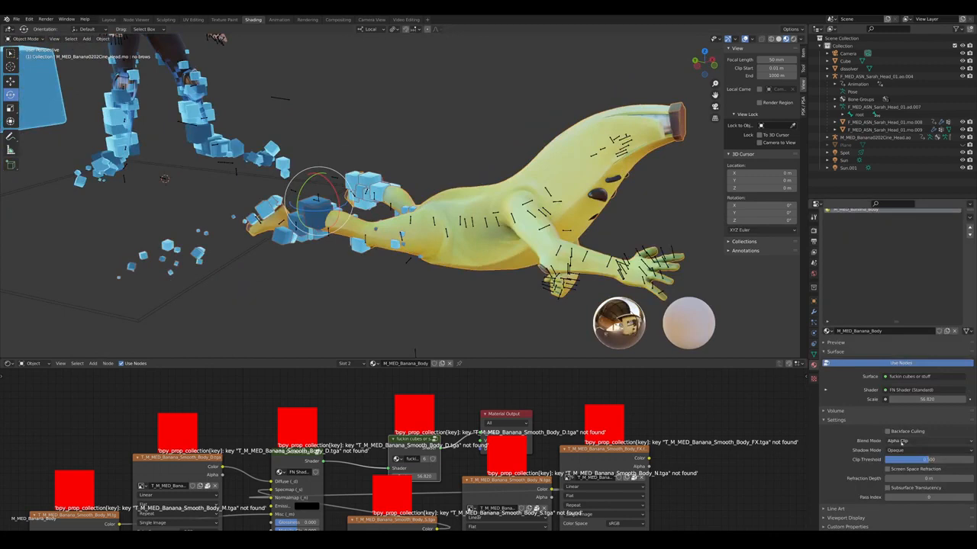
{"action": "left_click", "coordinate": [901, 441]}
{"action": "left_click", "coordinate": [898, 460]}
Paste the cubes shader group into the M_MED_Banana_Body_0202_Cine material and insert it between the FN shader and the Material Output
{"action": "scroll", "coordinate": [889, 382], "scroll_direction": "up", "scroll_amount": 3}
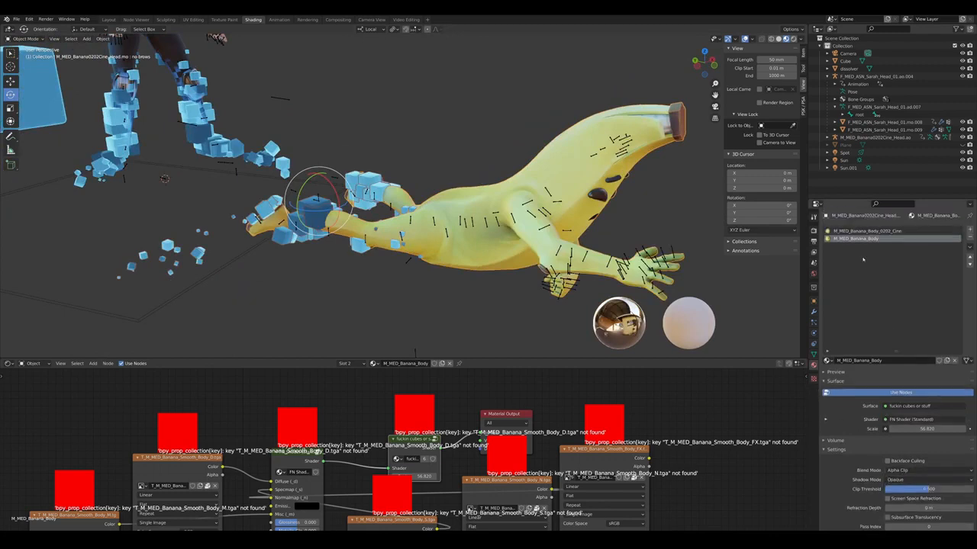
{"action": "left_click", "coordinate": [857, 231]}
{"action": "scroll", "coordinate": [717, 412], "scroll_direction": "down", "scroll_amount": 5}
{"action": "middle_click_drag", "start_coordinate": [717, 412], "coordinate": [425, 428]}
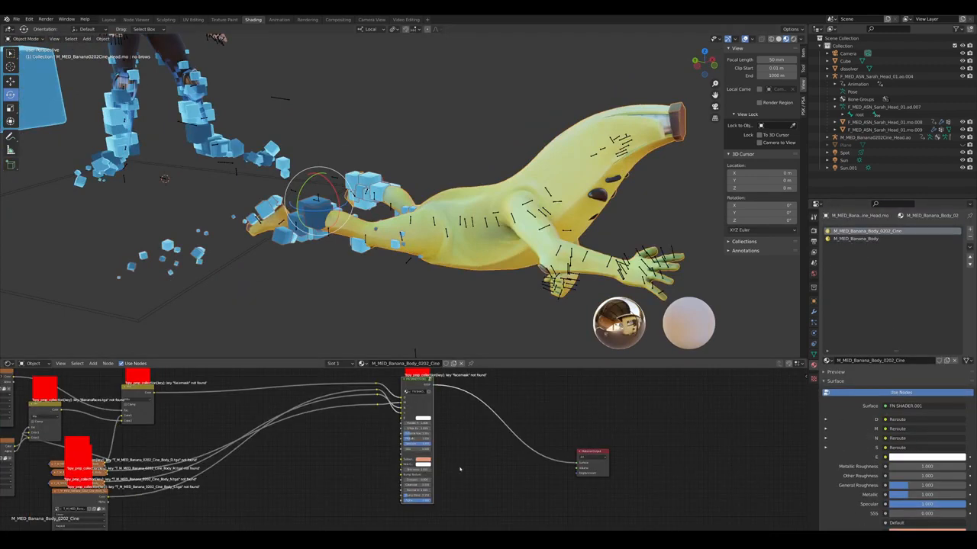
{"action": "key", "text": "ctrl+v"}
{"action": "left_click_drag", "start_coordinate": [521, 414], "coordinate": [492, 397]}
{"action": "scroll", "coordinate": [499, 434], "scroll_direction": "up", "scroll_amount": 5}
{"action": "middle_click_drag", "start_coordinate": [492, 441], "coordinate": [461, 474]}
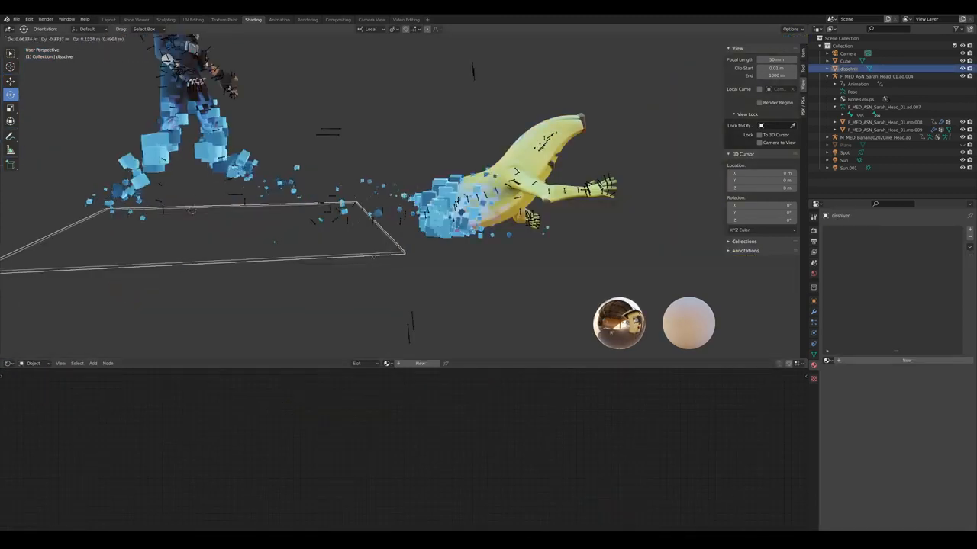
Move the dissolver plane up and toward the banana so more of its body breaks into cubes
{"action": "key", "text": "g"}
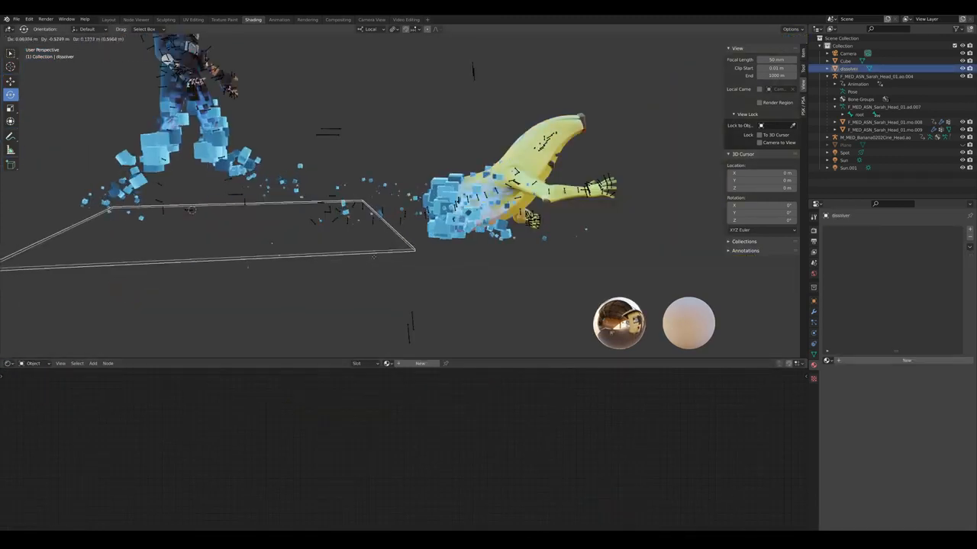
{"action": "left_click", "coordinate": [432, 253]}
{"action": "scroll", "coordinate": [432, 254], "scroll_direction": "up", "scroll_amount": 4}
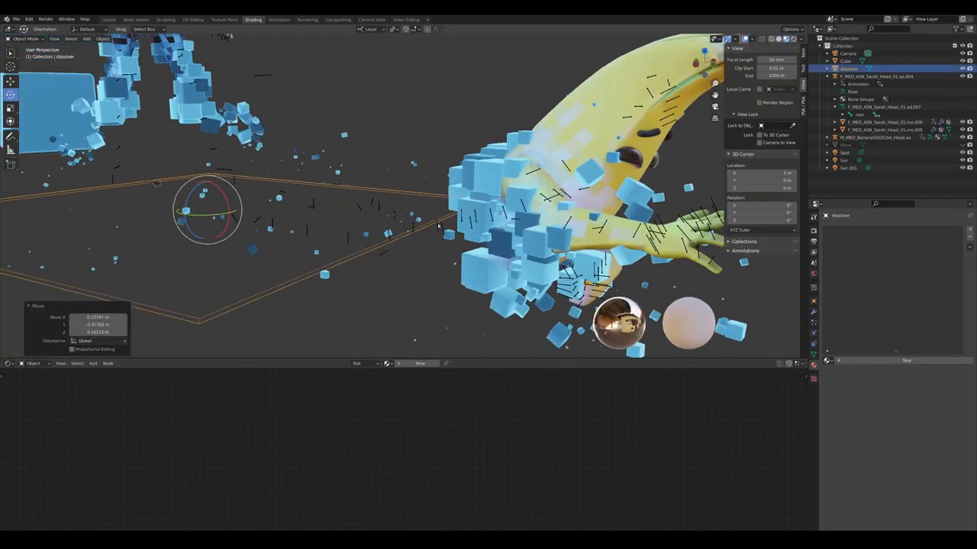
{"action": "middle_click_drag", "start_coordinate": [432, 254], "coordinate": [183, 275]}
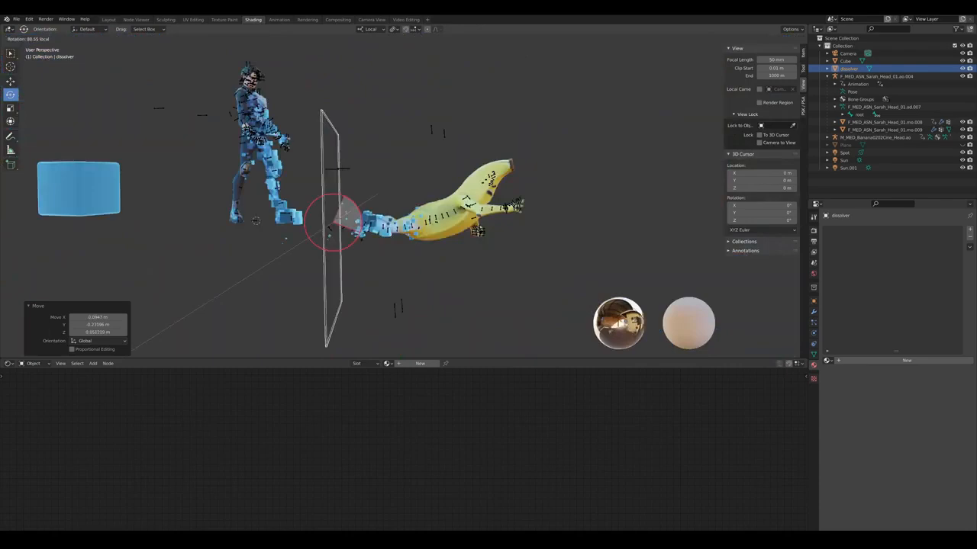
Rotate the dissolver plane upright and move it into the middle of the banana's body
{"action": "left_click_drag", "start_coordinate": [353, 200], "coordinate": [359, 207]}
{"action": "key", "text": "g"}
{"action": "left_click", "coordinate": [427, 211]}
{"action": "scroll", "coordinate": [427, 210], "scroll_direction": "up", "scroll_amount": 2}
{"action": "middle_click_drag", "start_coordinate": [428, 210], "coordinate": [164, 194]}
{"action": "scroll", "coordinate": [145, 200], "scroll_direction": "up", "scroll_amount": 3}
In the banana's Death effect tree, set the pos Attribute Randomize minimum to 1 on all axes, maximum X to 1 and maximum Z to 2
{"action": "left_click", "coordinate": [263, 126]}
{"action": "scroll", "coordinate": [403, 451], "scroll_direction": "down", "scroll_amount": 7}
{"action": "left_click", "coordinate": [34, 364]}
{"action": "left_click", "coordinate": [12, 365]}
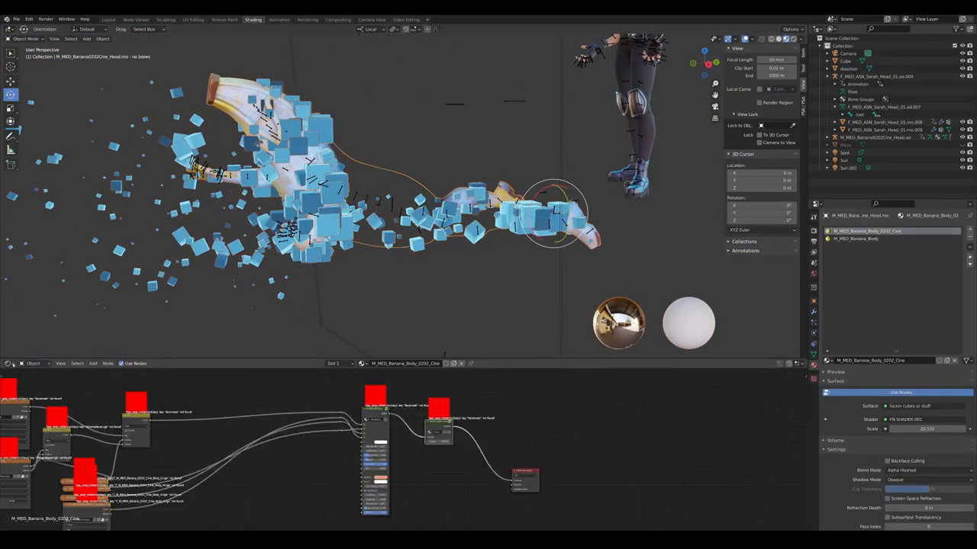
{"action": "left_click", "coordinate": [9, 364]}
{"action": "left_click", "coordinate": [31, 418]}
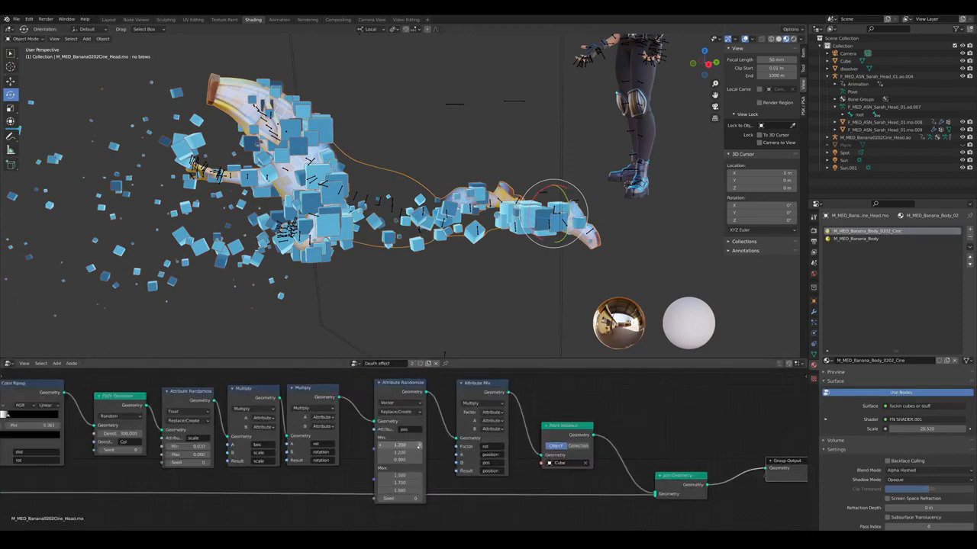
{"action": "scroll", "coordinate": [408, 457], "scroll_direction": "up", "scroll_amount": 5}
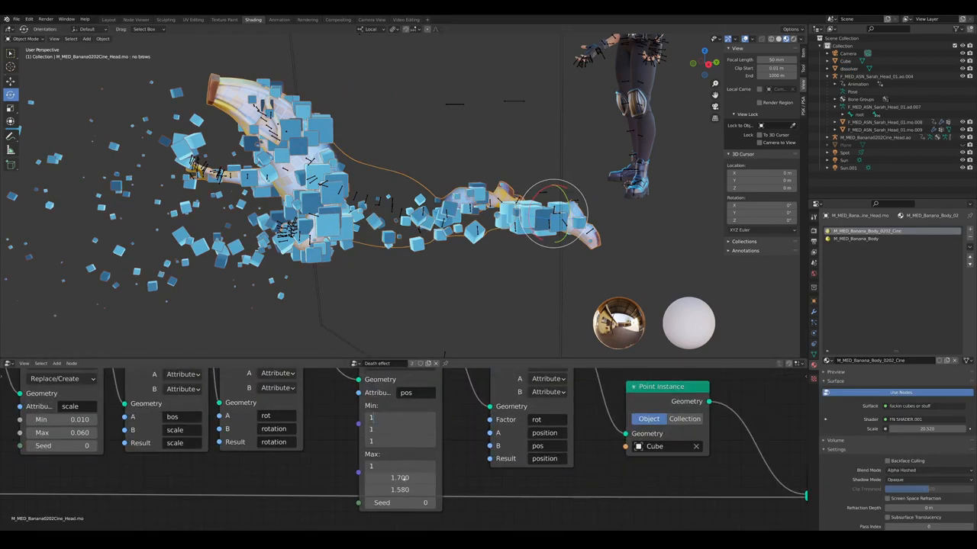
{"action": "key", "text": "Return"}
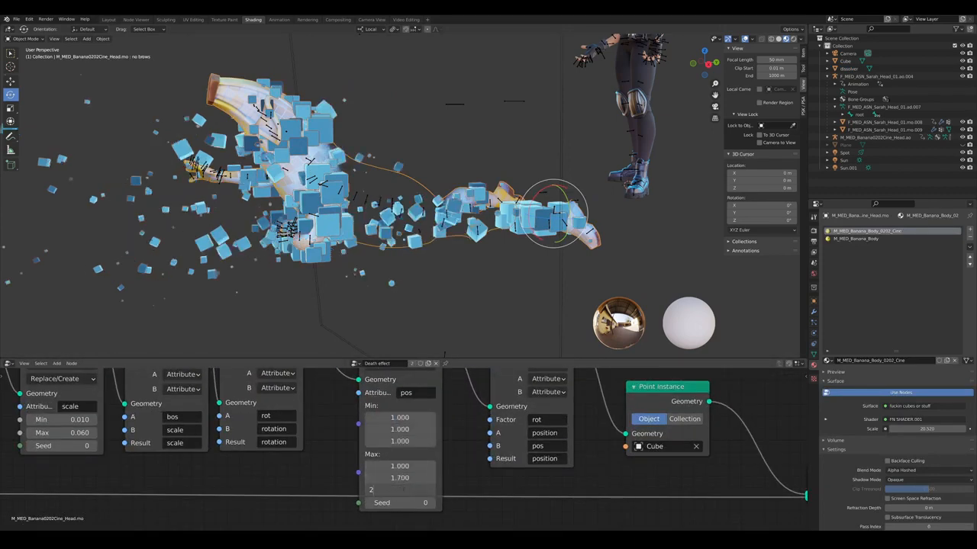
{"action": "key", "text": "Return"}
Move the upright dissolver plane along the banana toward its upper body
{"action": "left_click", "coordinate": [496, 285]}
{"action": "middle_click_drag", "start_coordinate": [467, 309], "coordinate": [480, 257]}
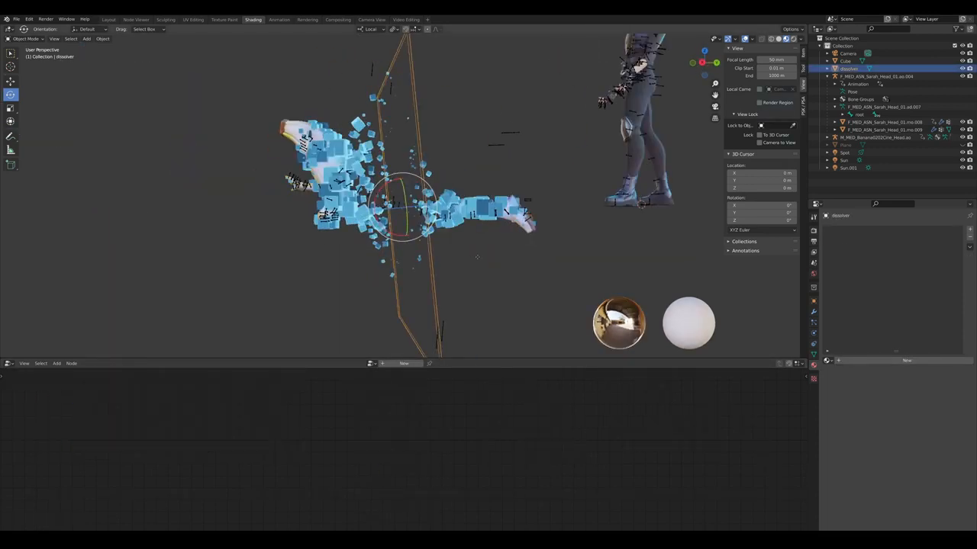
{"action": "key", "text": "g"}
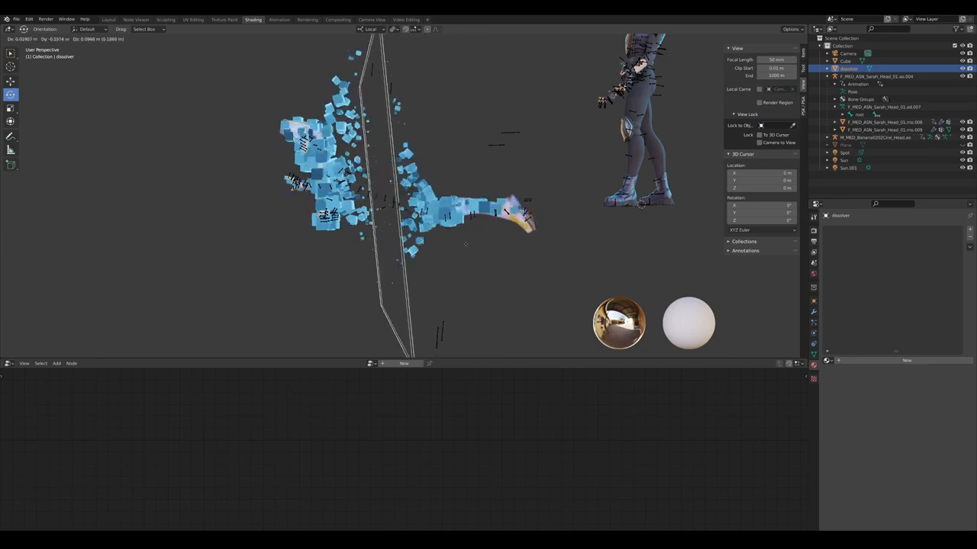
{"action": "left_click", "coordinate": [459, 238]}
Turn the dissolver plane slightly and move it away from the banana to just behind the commando
{"action": "middle_click_drag", "start_coordinate": [491, 103], "coordinate": [433, 160]}
{"action": "left_click_drag", "start_coordinate": [418, 174], "coordinate": [432, 184]}
{"action": "middle_click_drag", "start_coordinate": [442, 181], "coordinate": [488, 152]}
{"action": "key", "text": "g"}
{"action": "left_click", "coordinate": [482, 167]}
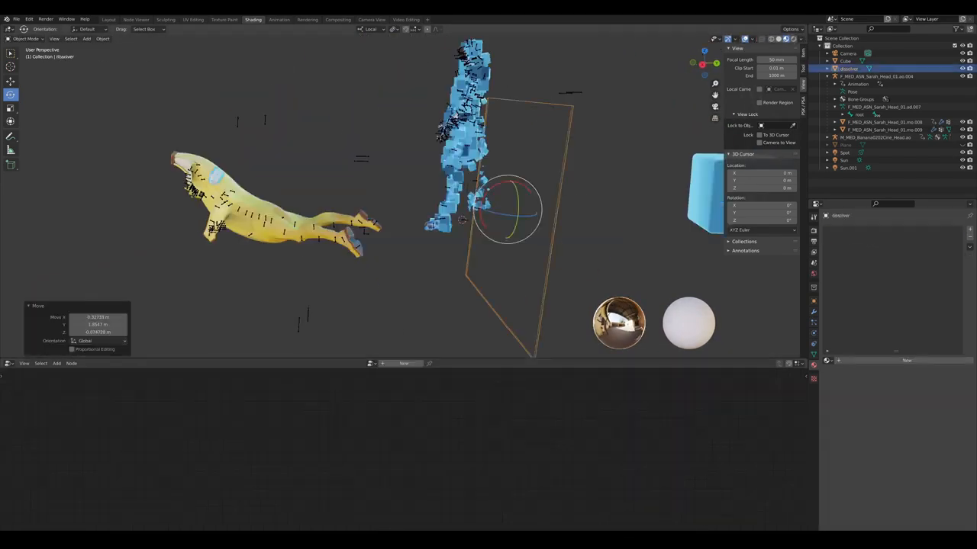
Tilt the dissolver plane to a shallow slope and move it across the commando's legs
{"action": "left_click_drag", "start_coordinate": [98, 325], "coordinate": [114, 324]}
{"action": "key", "text": "g"}
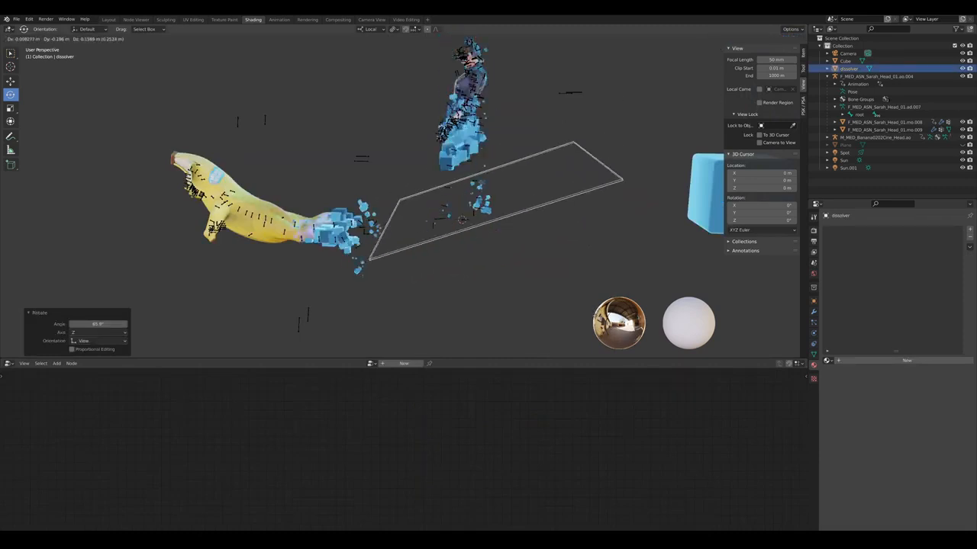
{"action": "left_click", "coordinate": [544, 186]}
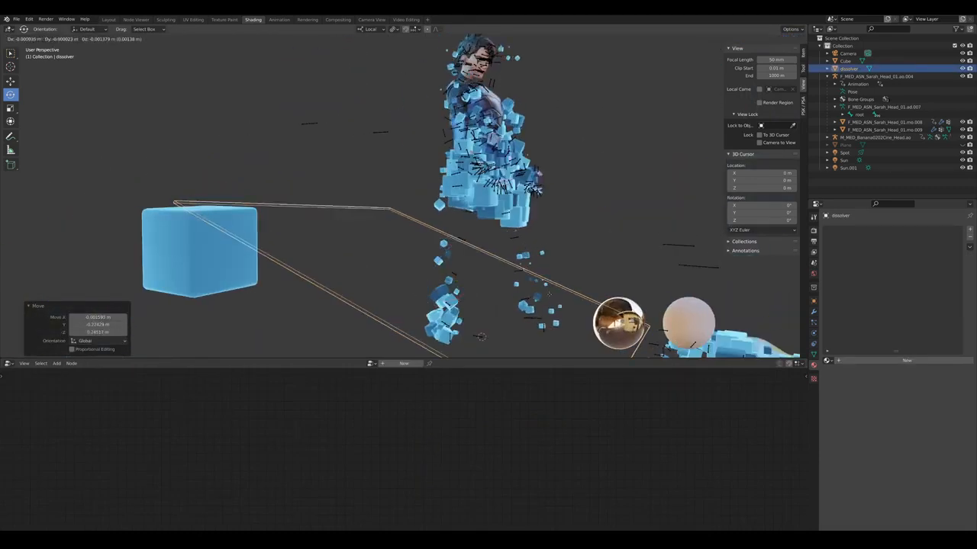